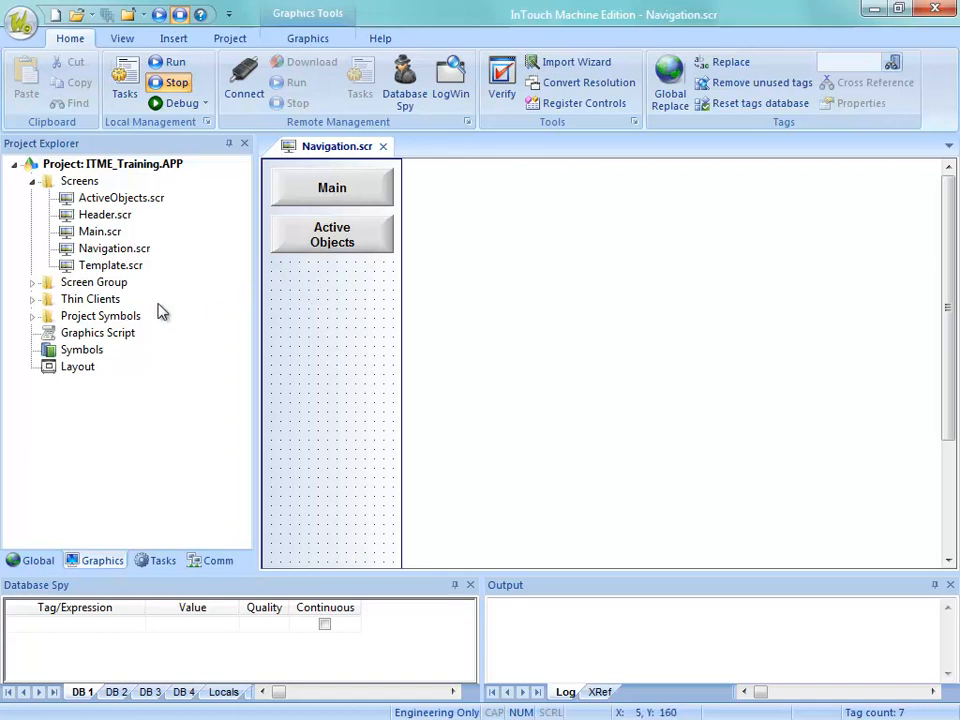
Step: Open the Template screen and save a copy of it as ActiveObjects2
double_click(113, 266)
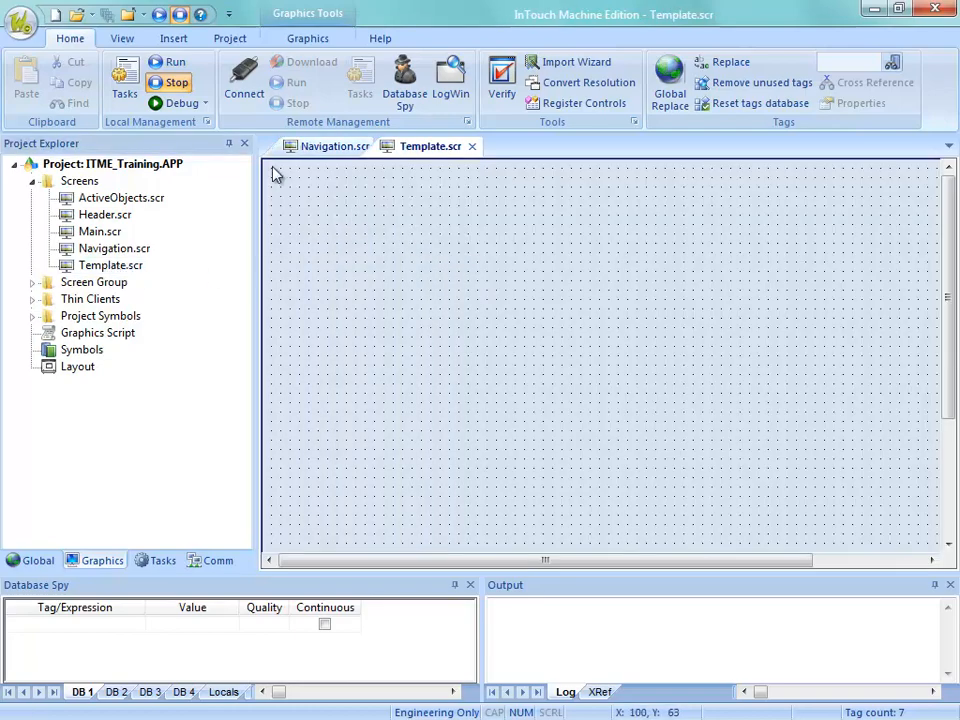
left_click(21, 24)
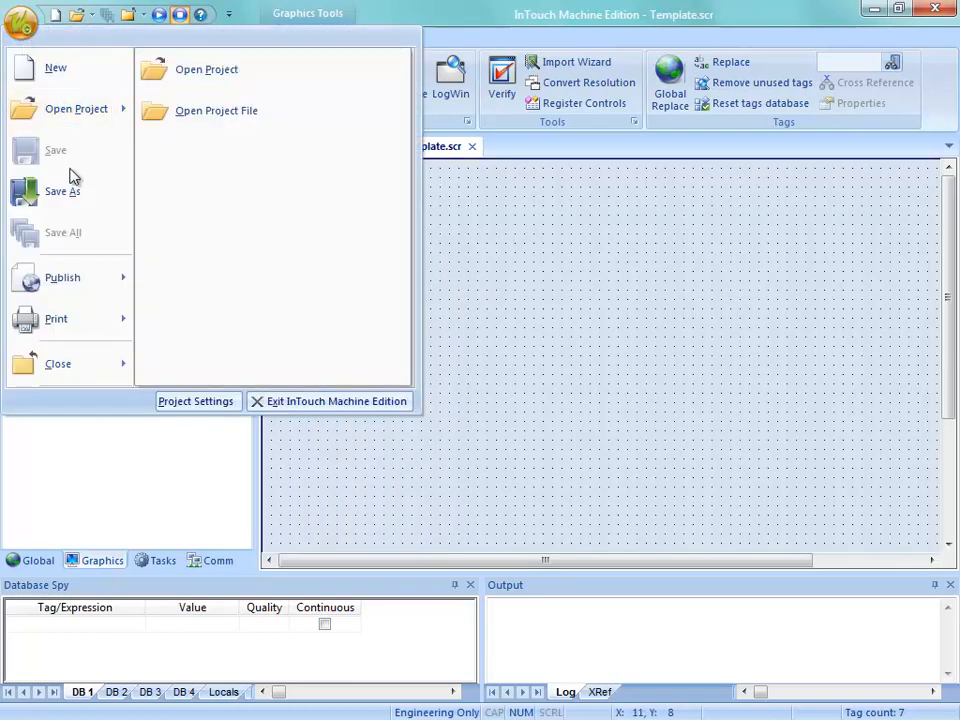
left_click(66, 193)
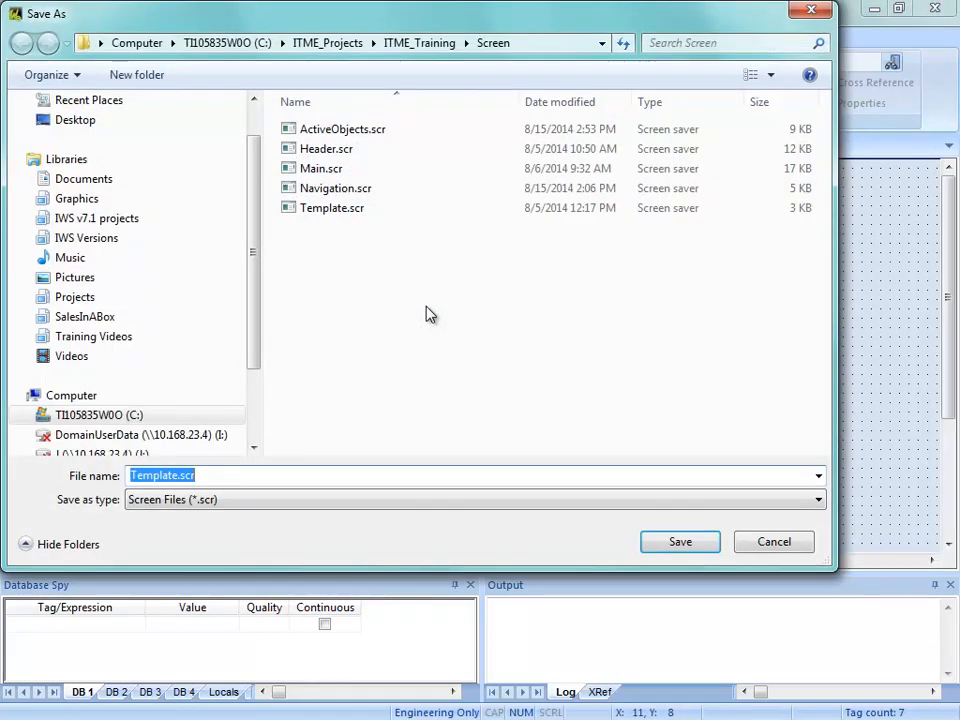
type("A")
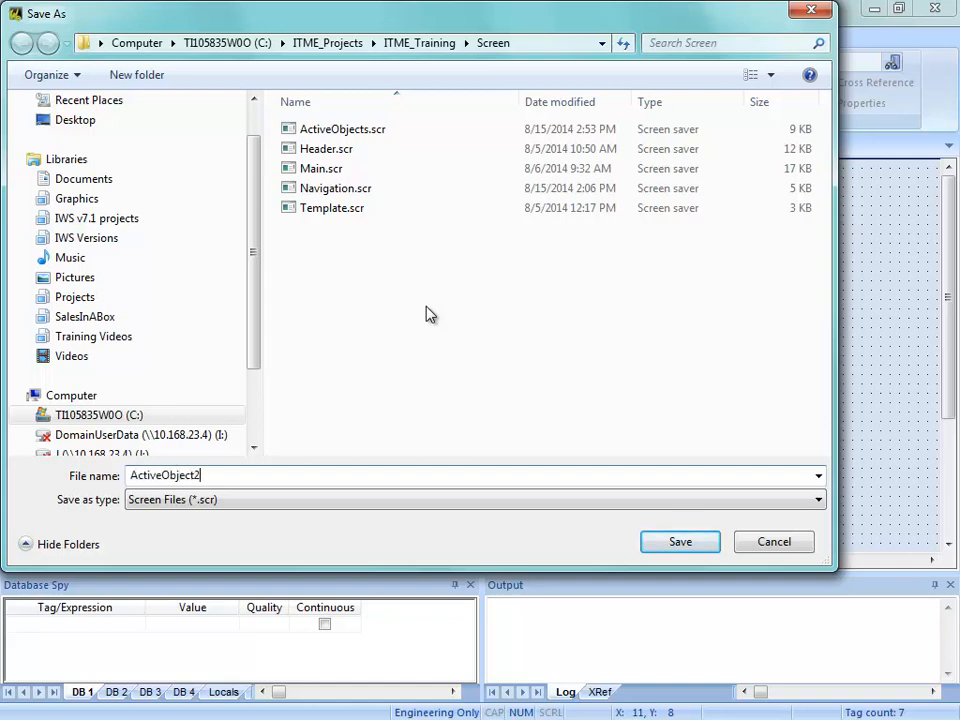
type("ctiveObjects2")
key("Return")
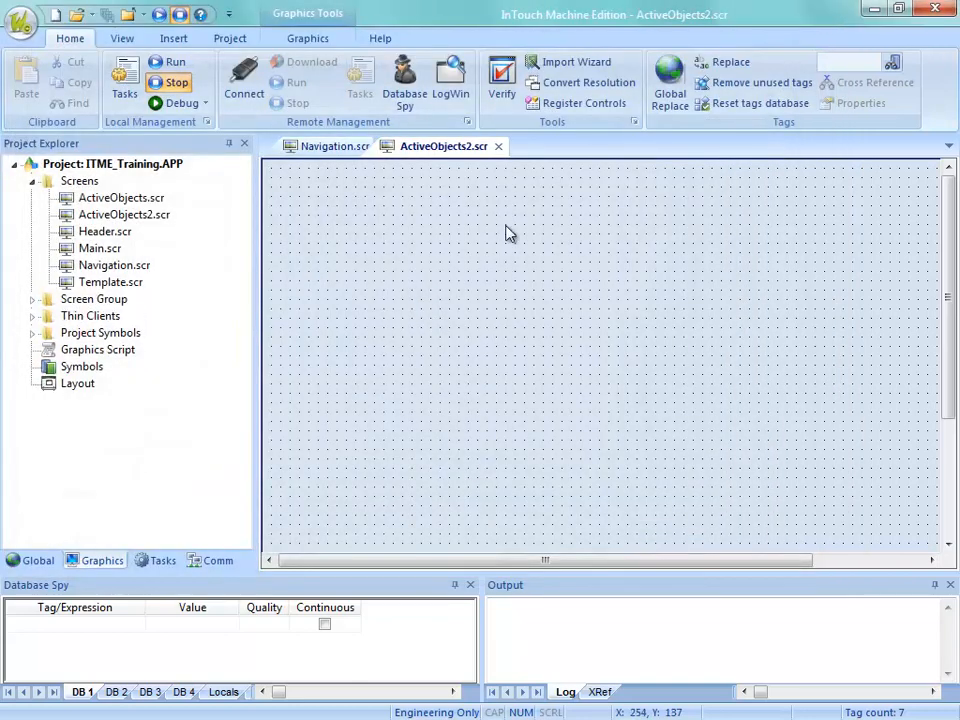
Step: Duplicate the Active Objects button directly below itself on the Navigation screen and caption the copy "Active Objects 2"
left_click(345, 147)
left_click(316, 236)
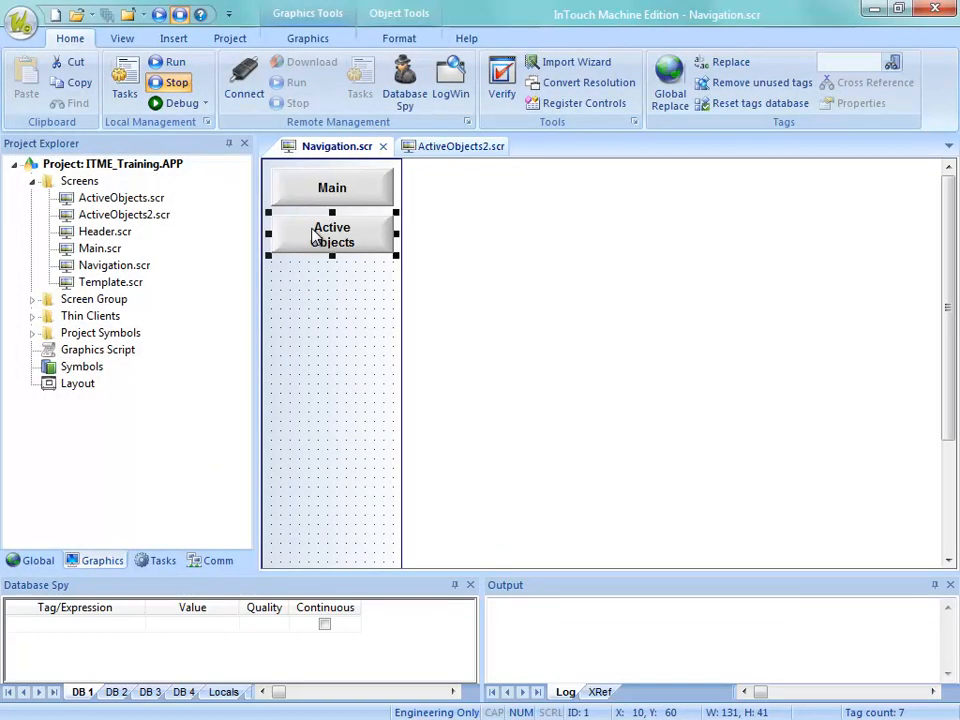
left_click_drag(324, 232, 323, 285)
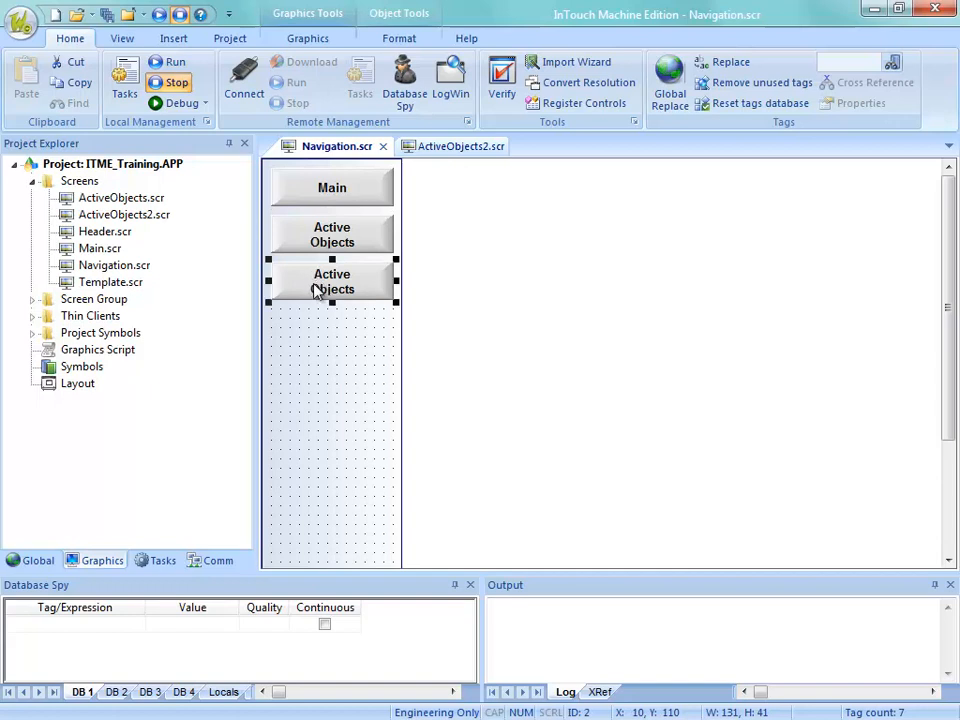
double_click(317, 293)
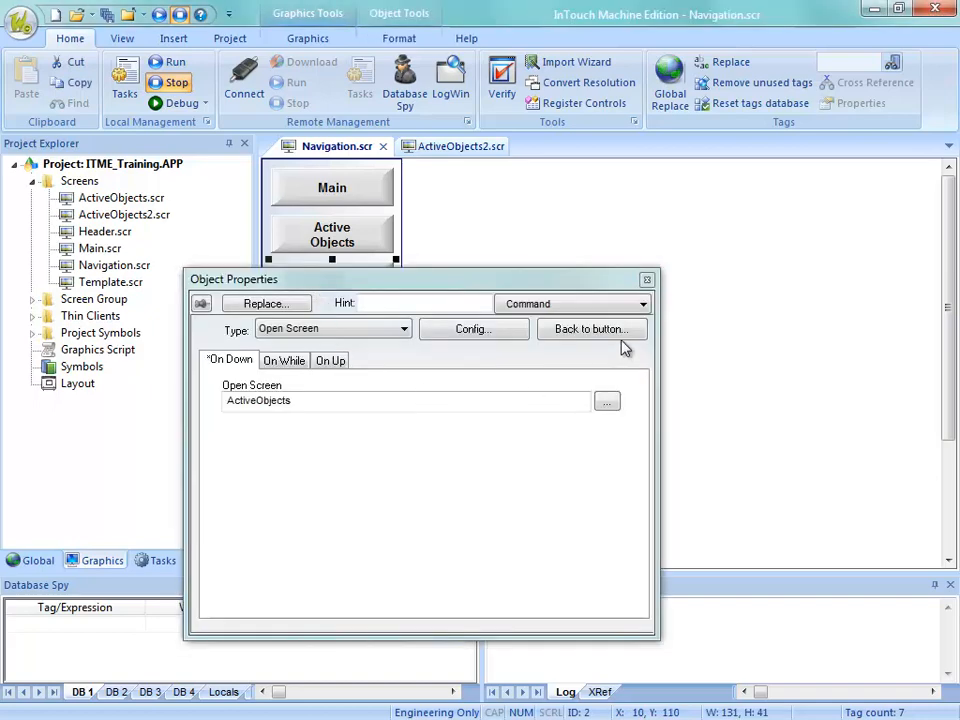
left_click(582, 330)
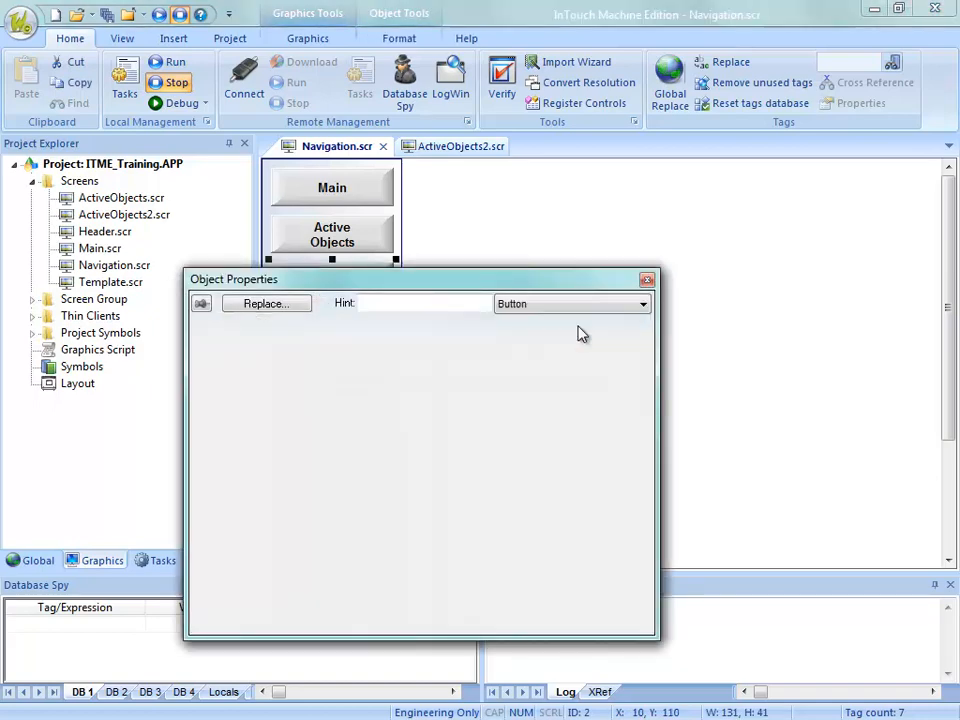
left_click(291, 361)
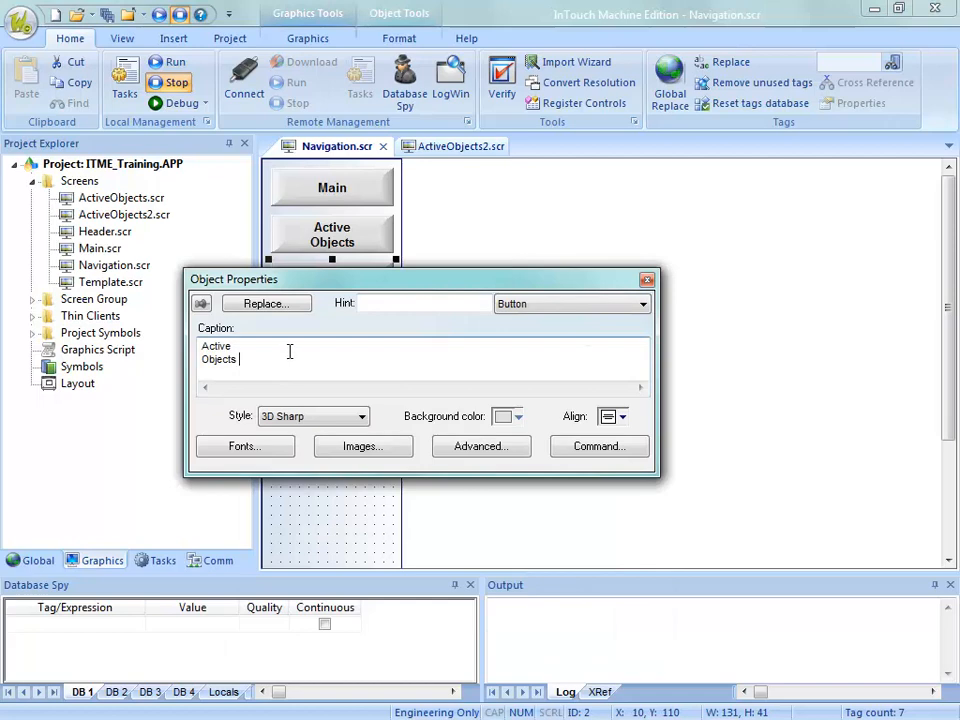
type("2")
Step: Set the copied button's Open Screen command to ActiveObjects2.scr, and close the Navigation screen with its changes saved
left_click(566, 305)
left_click(557, 336)
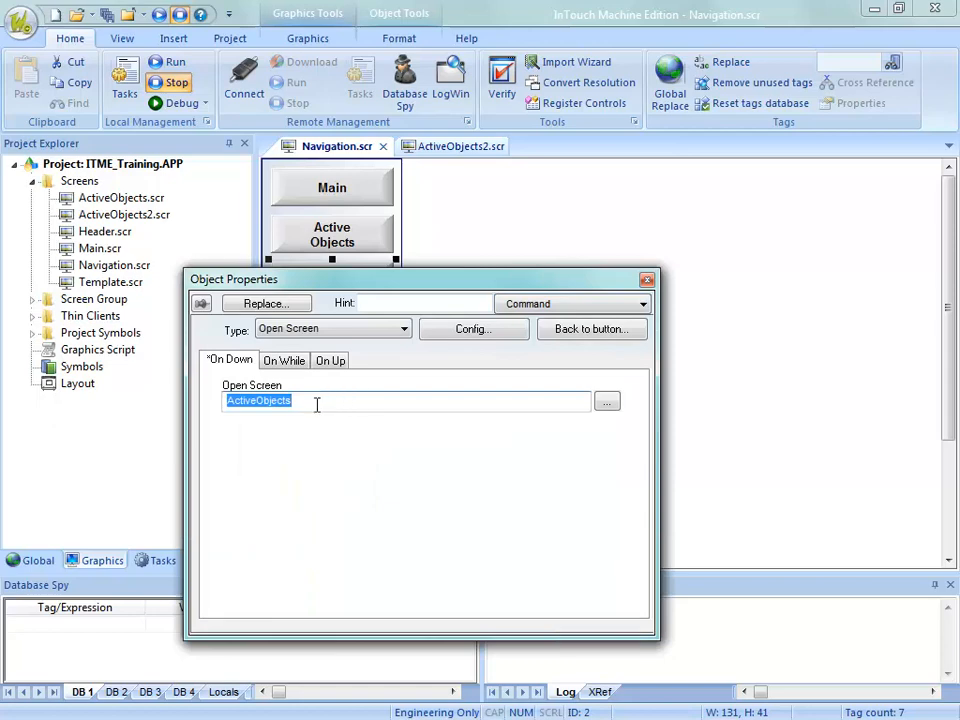
left_click(607, 401)
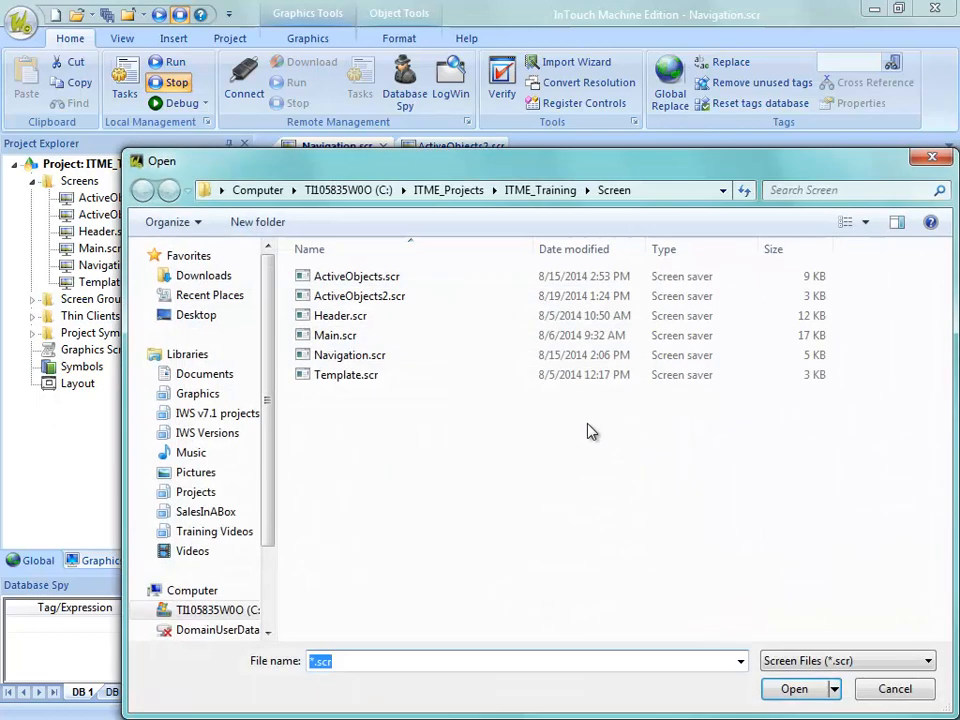
left_click(358, 296)
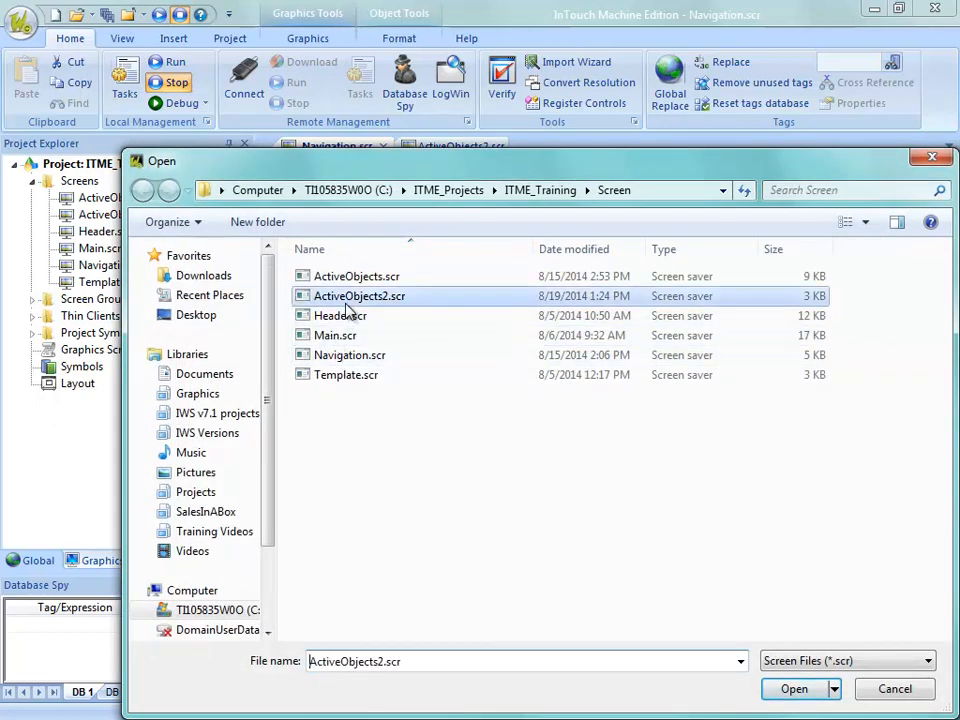
left_click(794, 689)
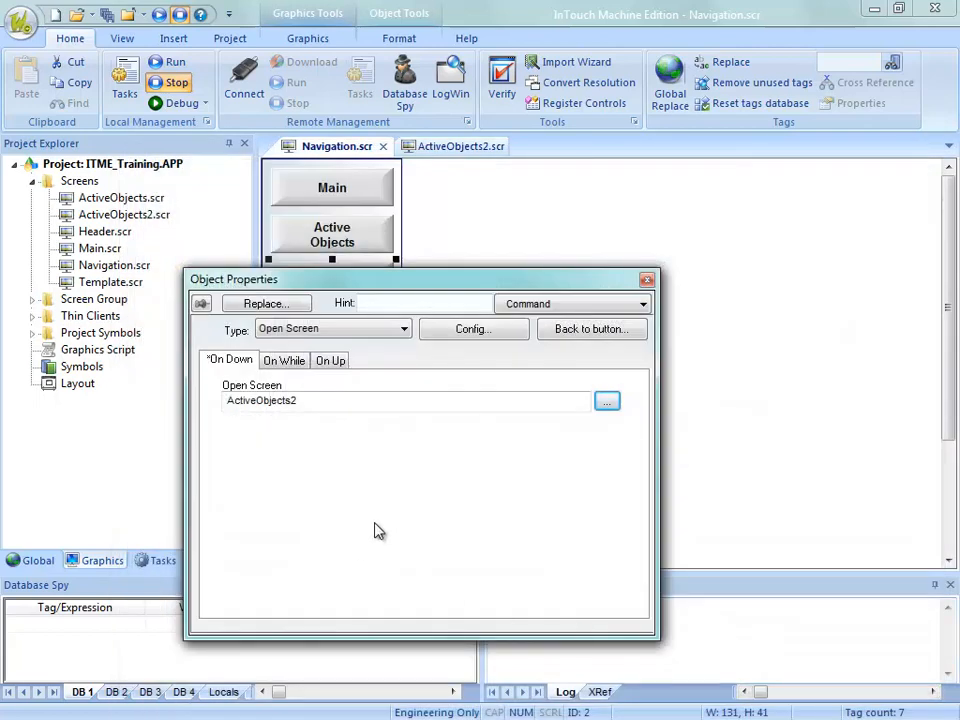
left_click(647, 279)
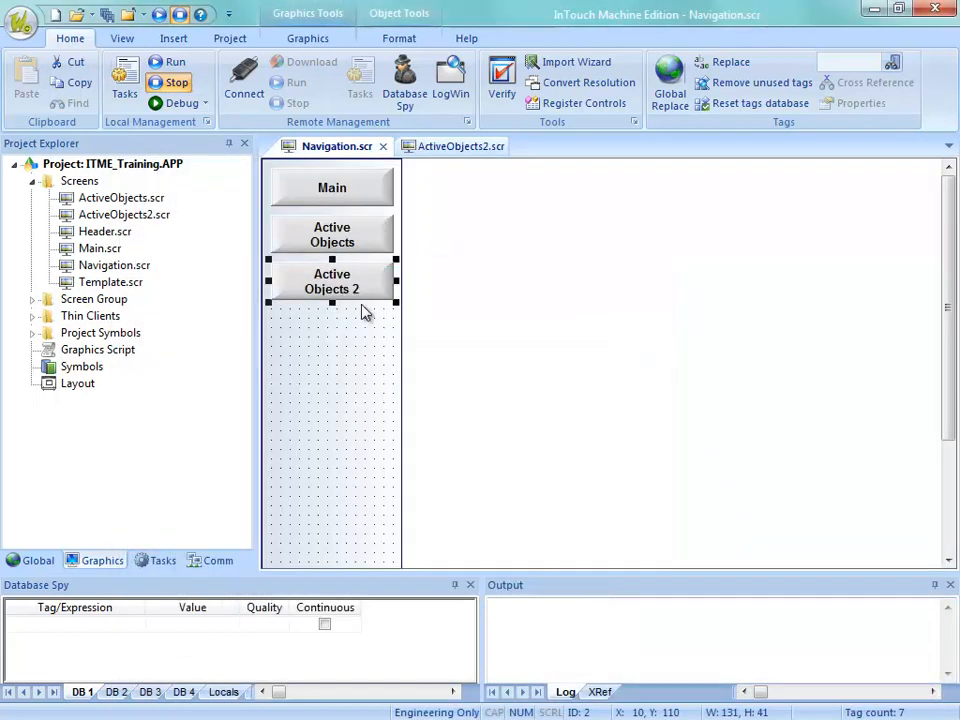
left_click(383, 147)
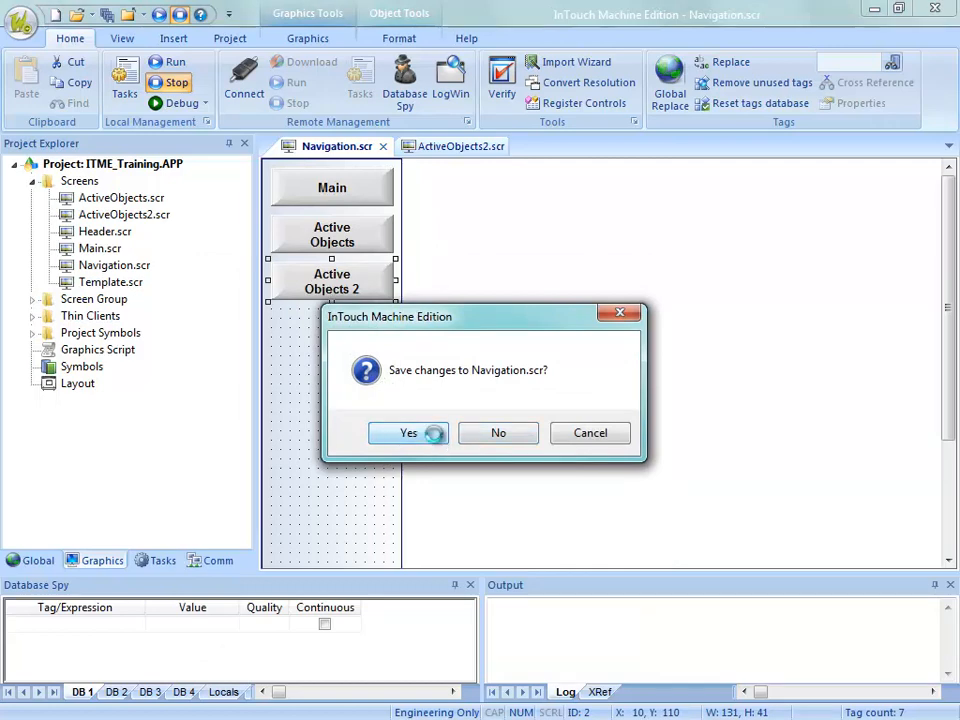
left_click(435, 435)
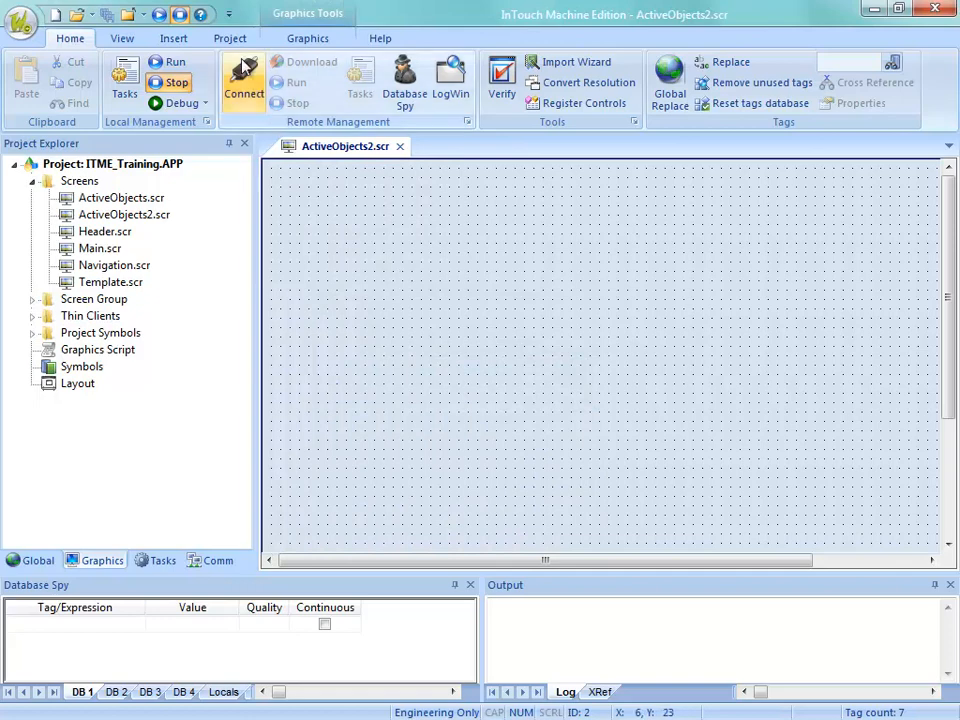
Step: Draw a pushbutton about 91 by 71 near the upper-left corner of the ActiveObjects2 screen
left_click(317, 36)
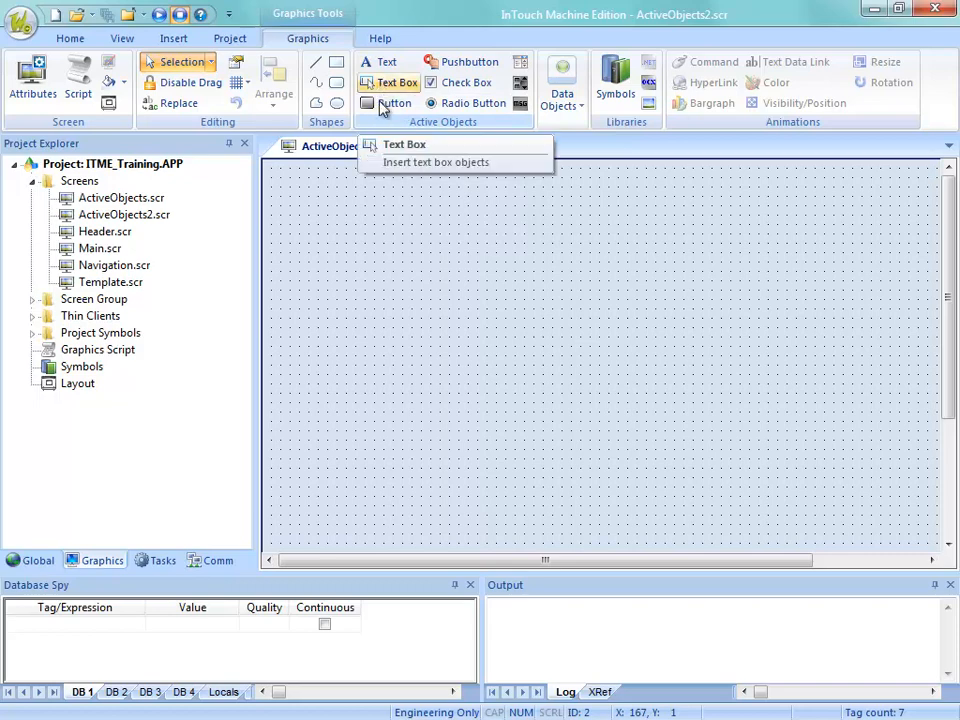
left_click(458, 68)
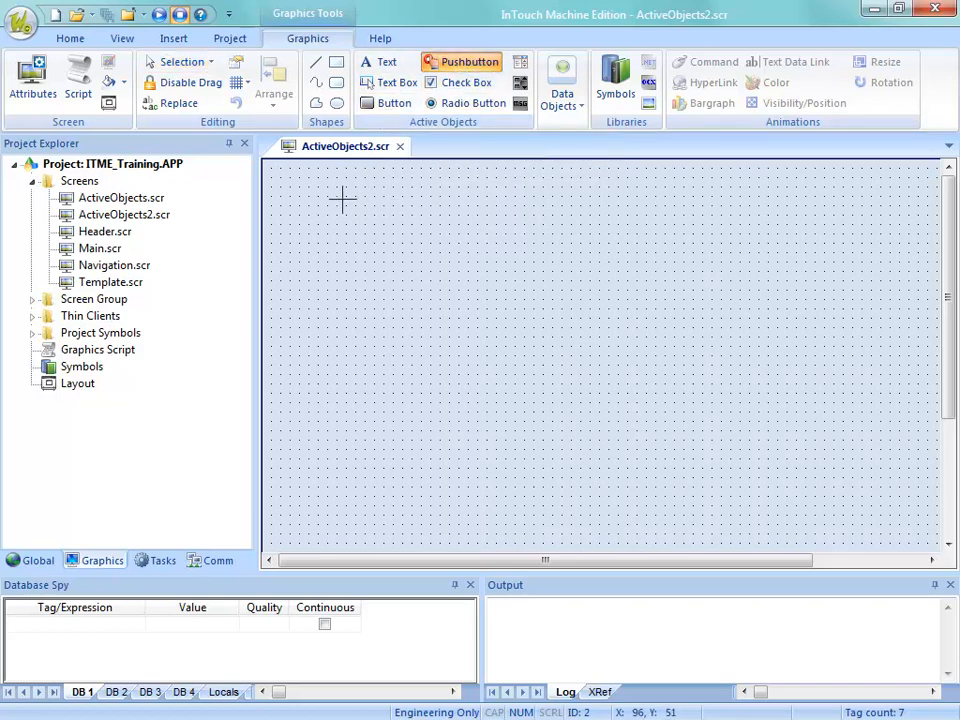
left_click_drag(338, 188, 422, 250)
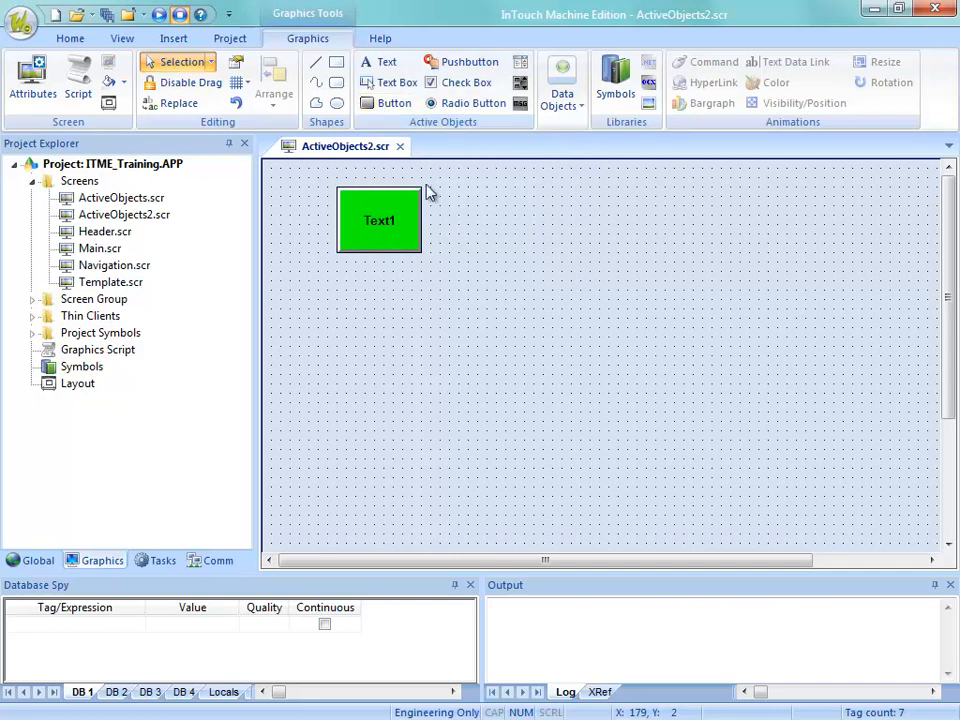
Step: Review the new pushbutton's available types and states and its configuration settings without changing them
double_click(383, 252)
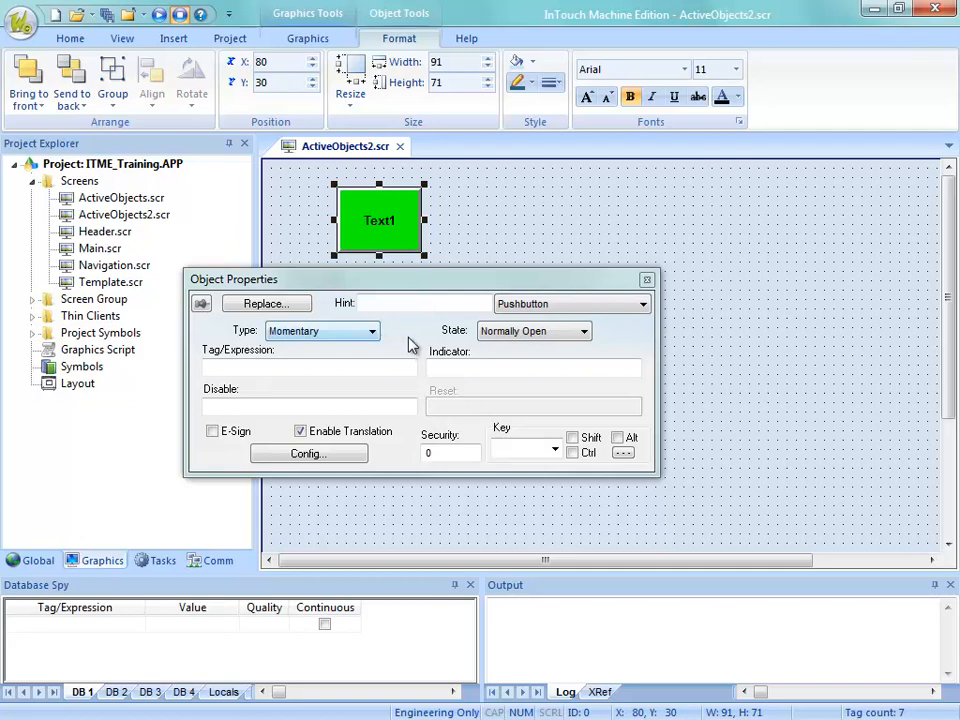
left_click(342, 336)
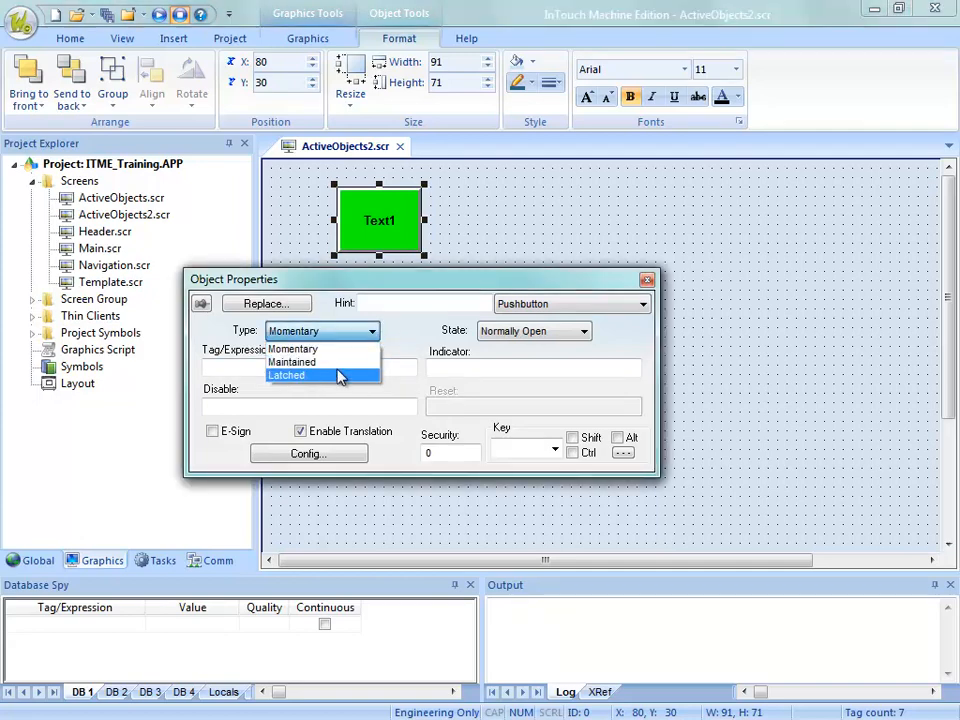
left_click(505, 333)
left_click(505, 333)
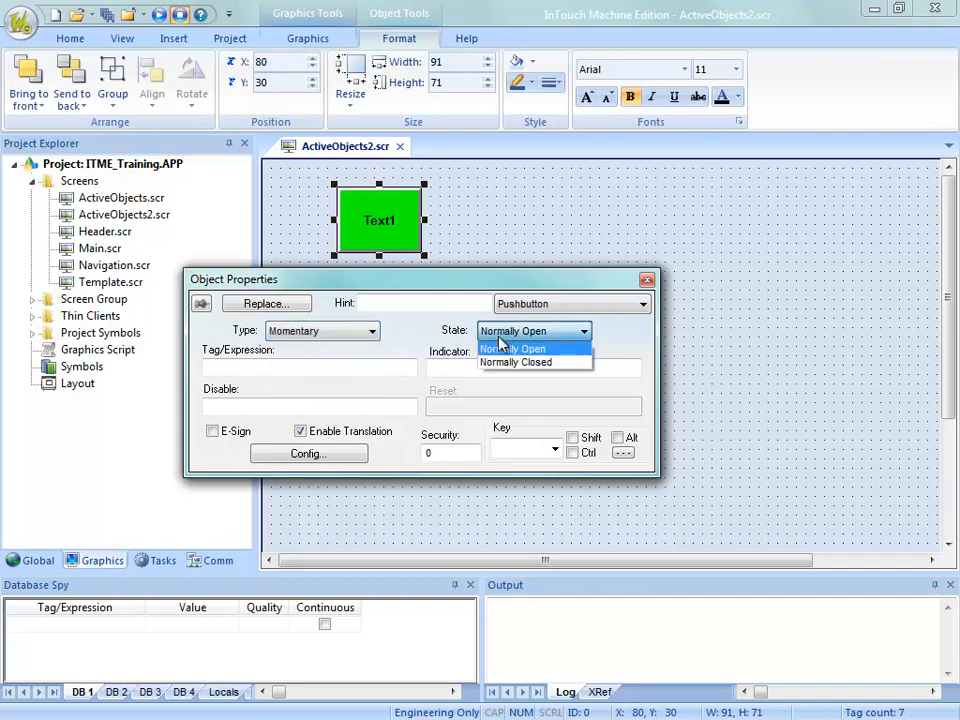
left_click(437, 352)
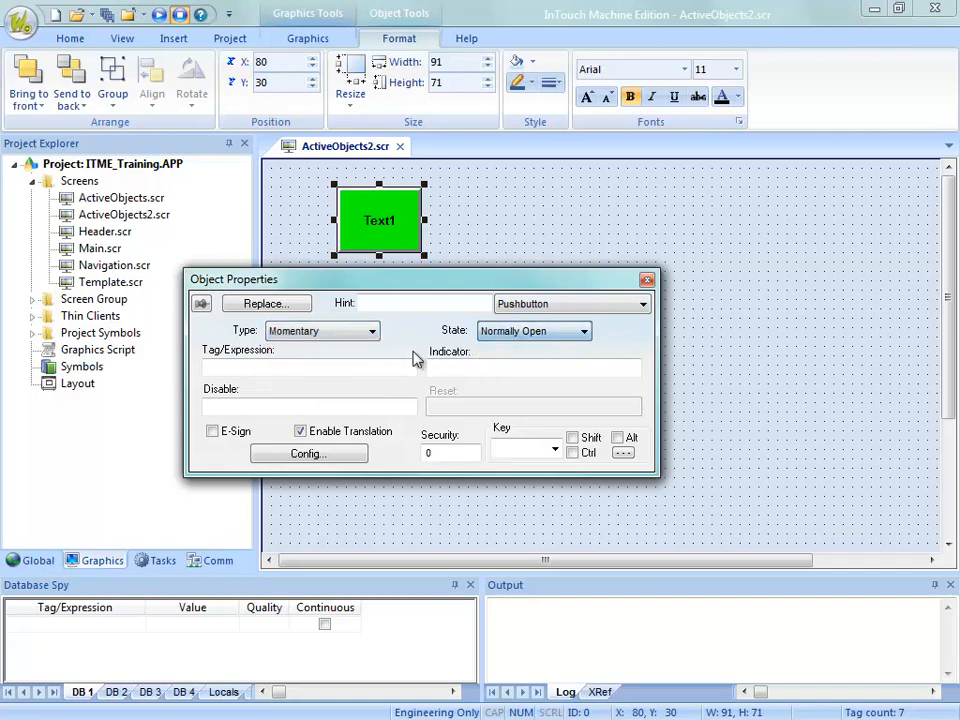
left_click(331, 459)
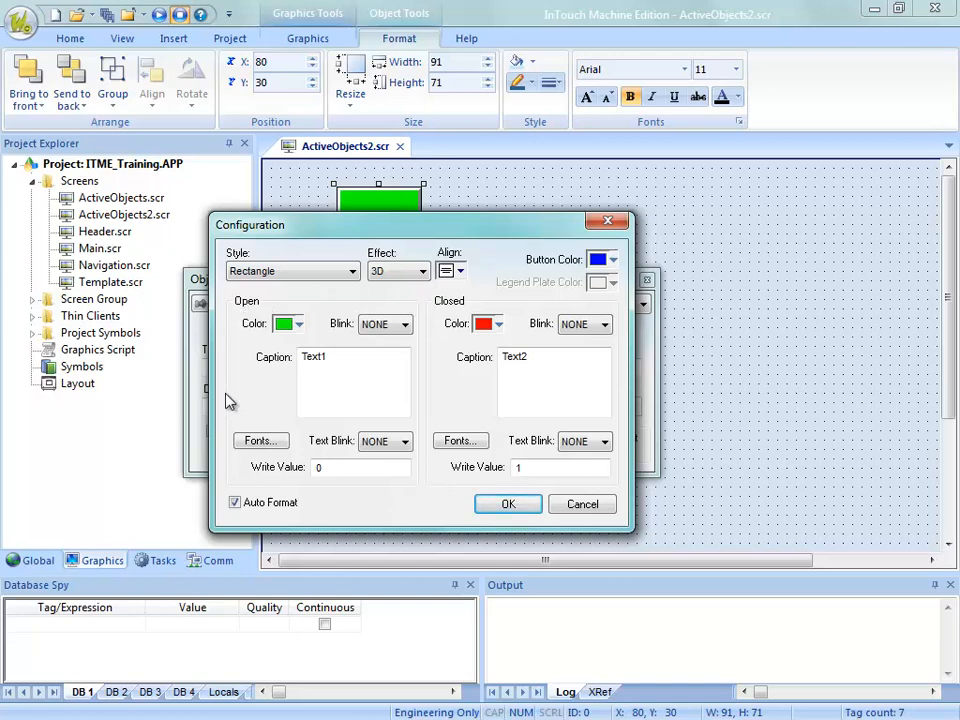
left_click(590, 505)
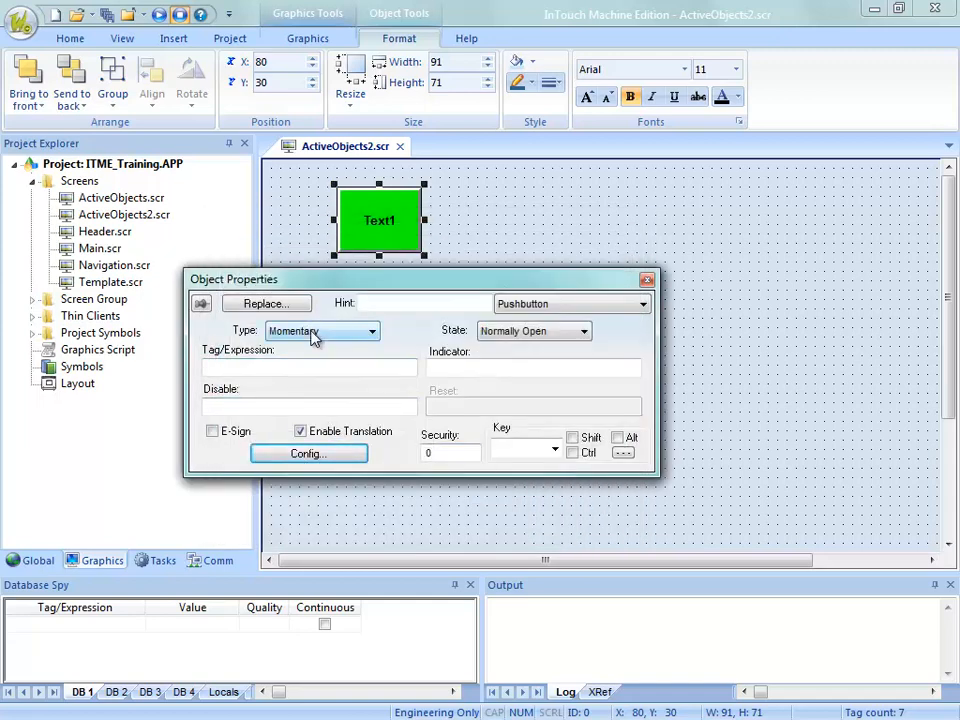
Step: Assign the tag Start to the pushbutton and create it as a Boolean tag with array size 0 and Server scope
left_click(250, 366)
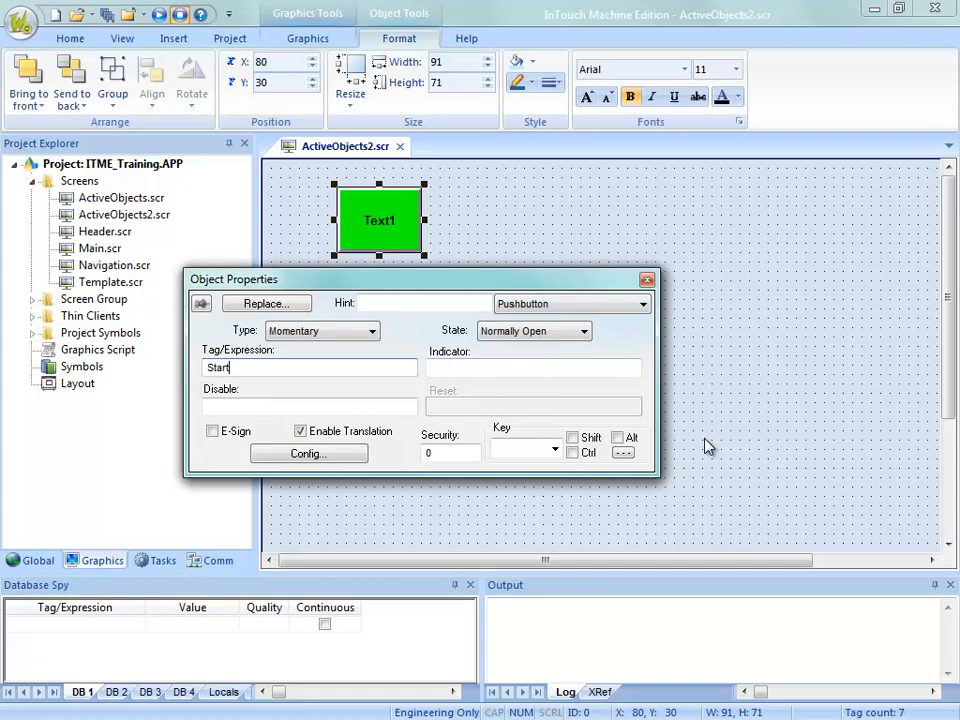
key("Return")
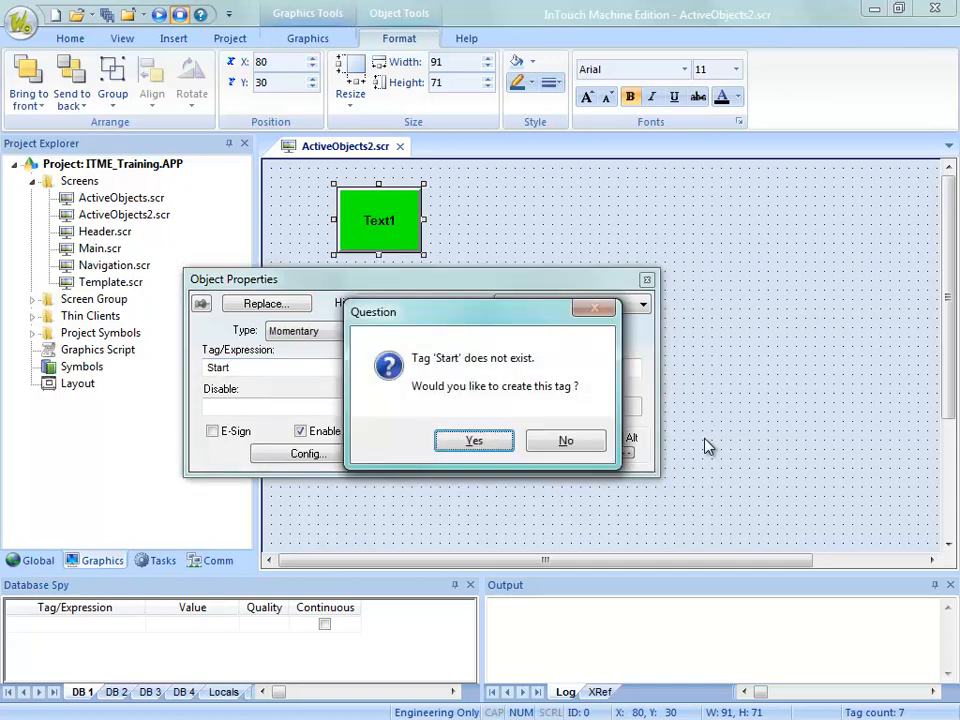
left_click(474, 444)
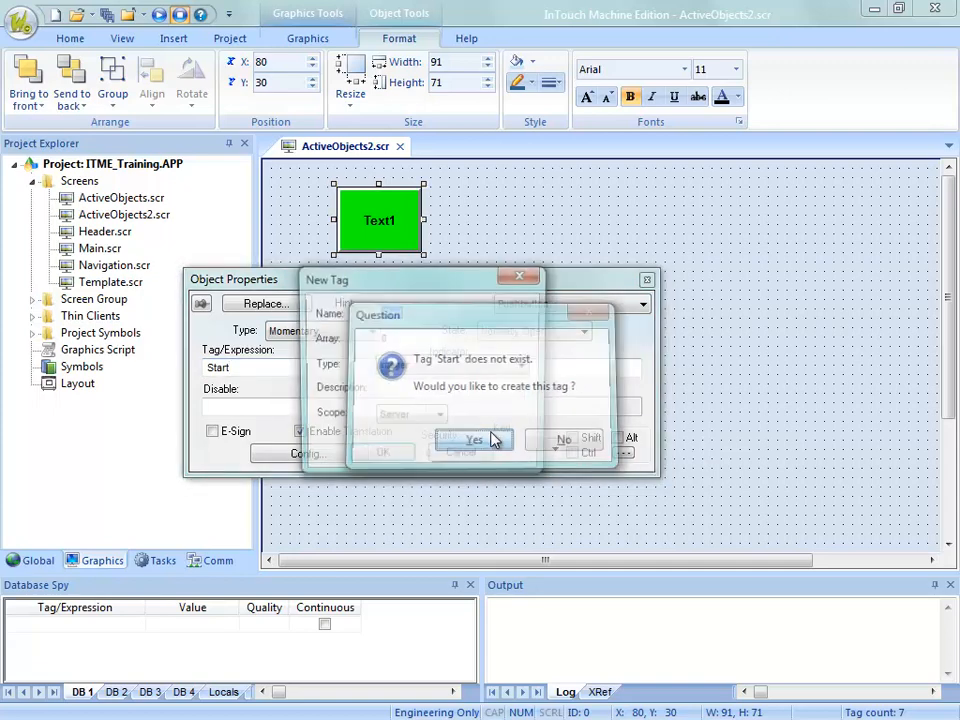
left_click(415, 342)
left_click(418, 366)
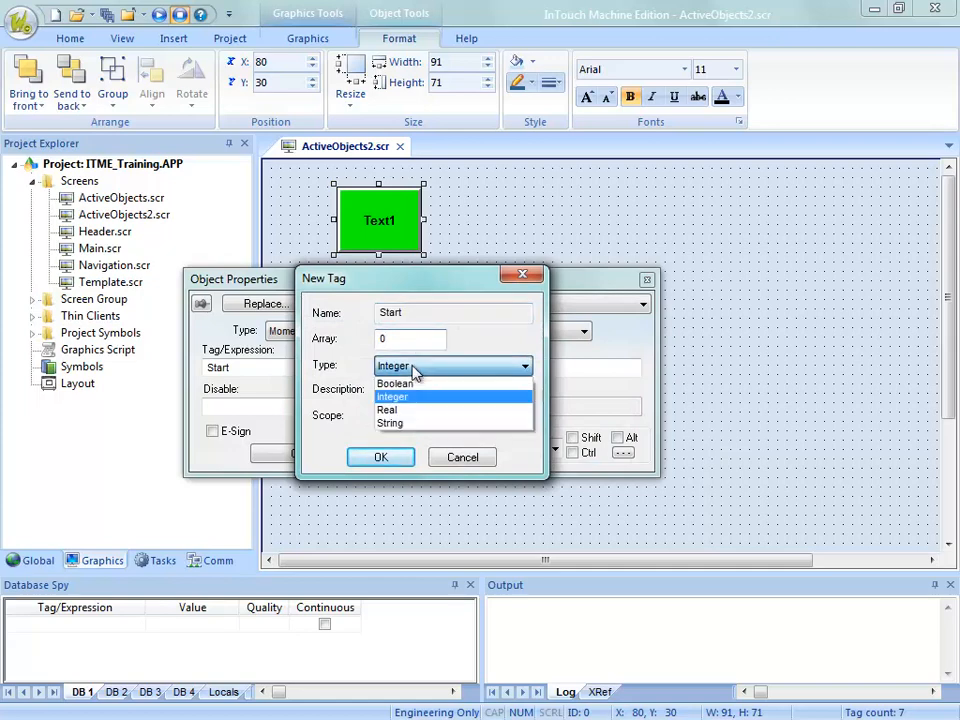
left_click(410, 384)
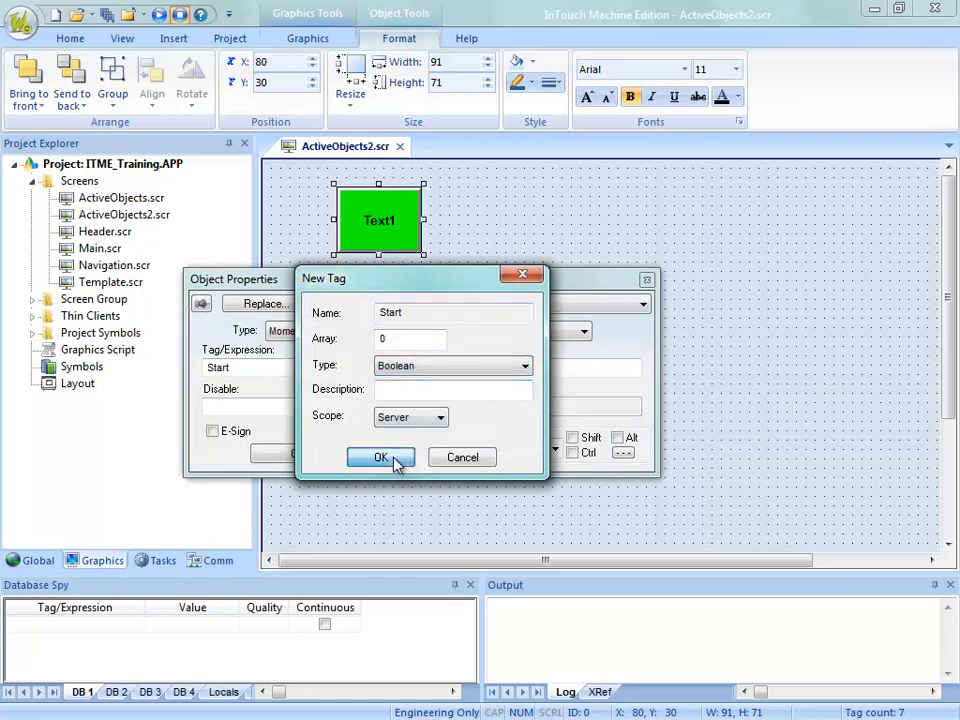
left_click(396, 465)
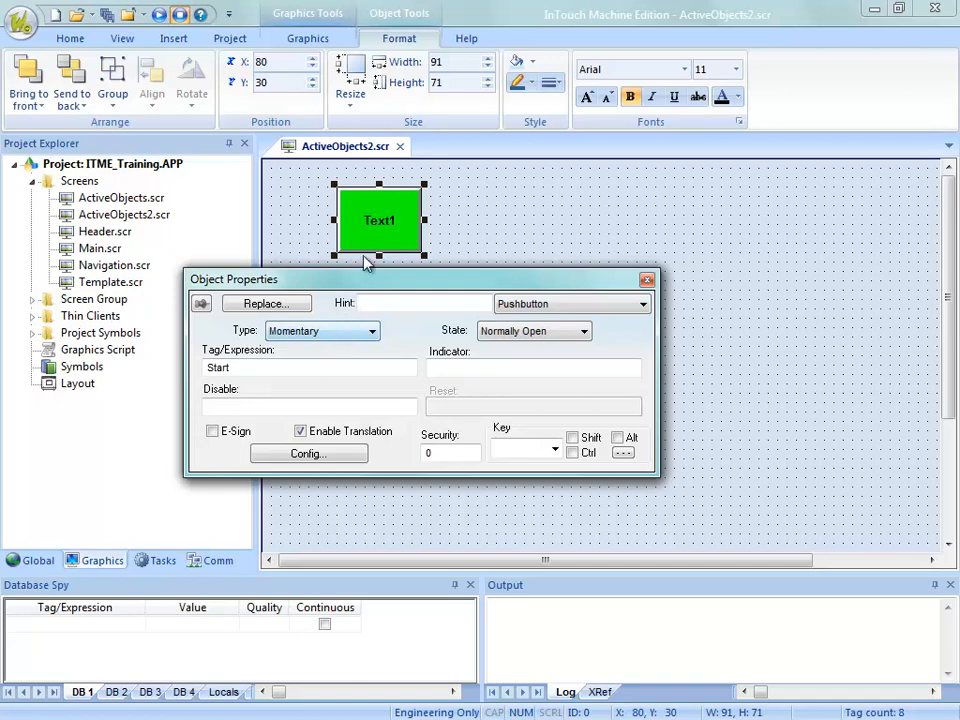
Step: Set the pushbutton's caption to Start for both the open and closed states, and close its properties
left_click(308, 456)
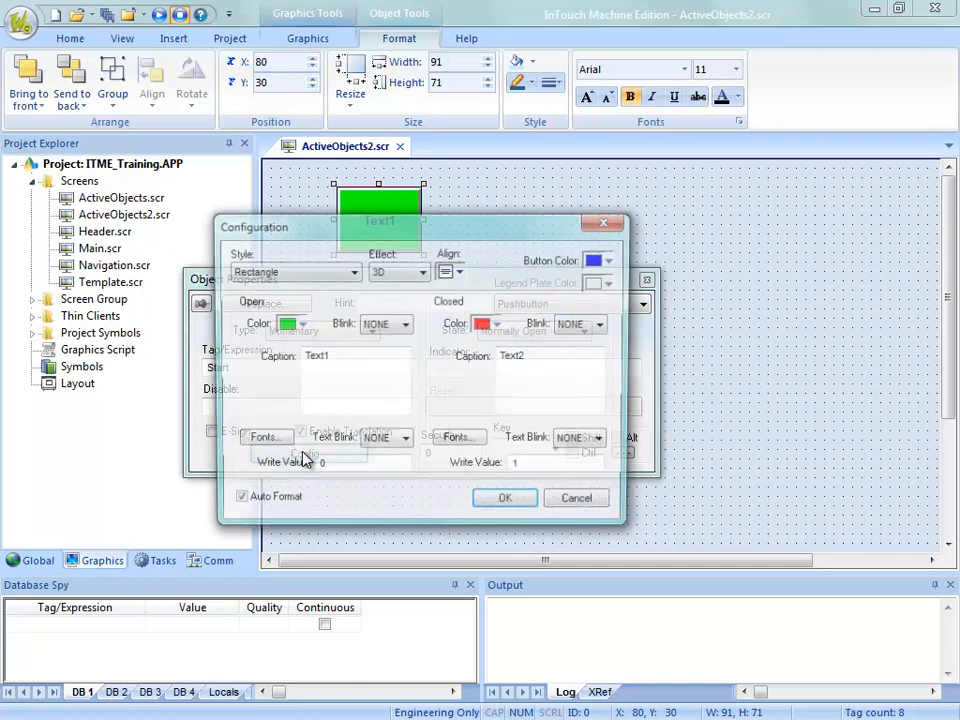
left_click_drag(336, 360, 268, 350)
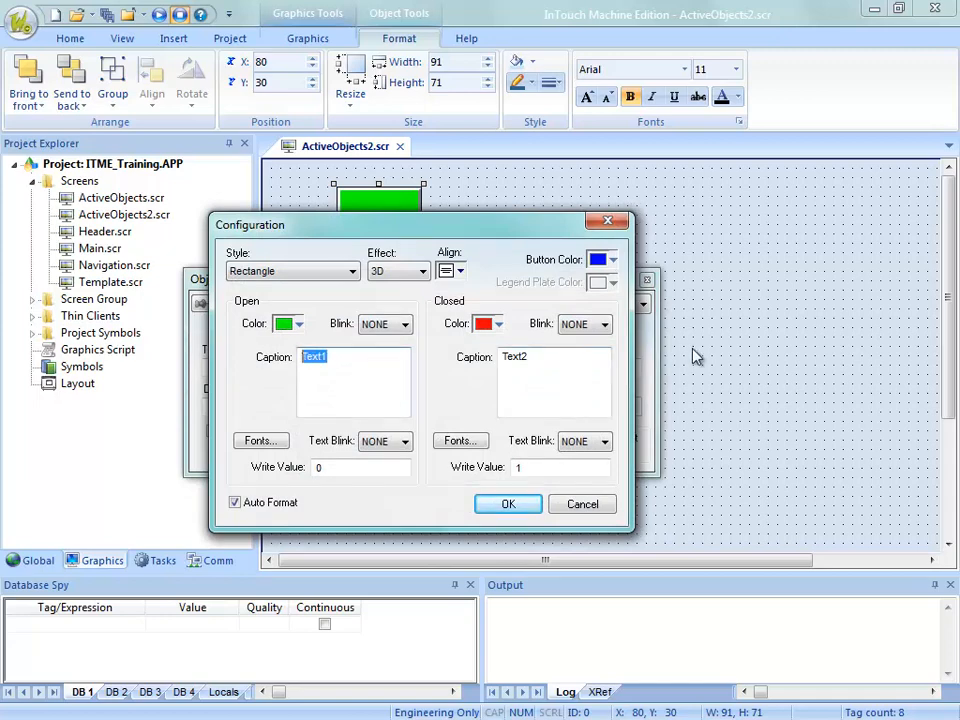
type("Start")
left_click_drag(531, 356, 425, 388)
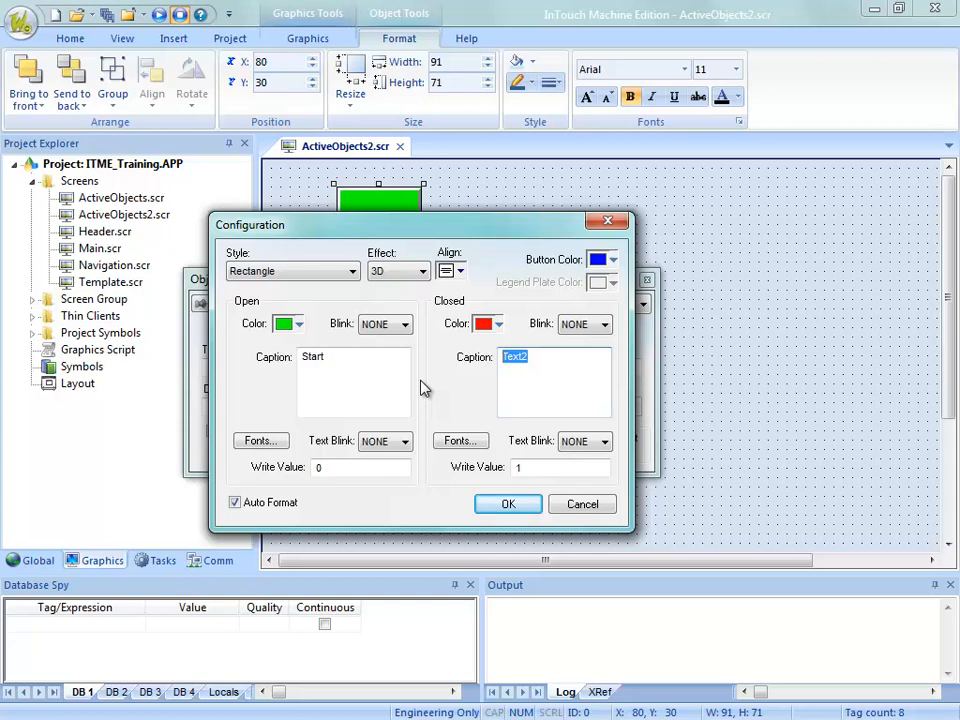
type("Start")
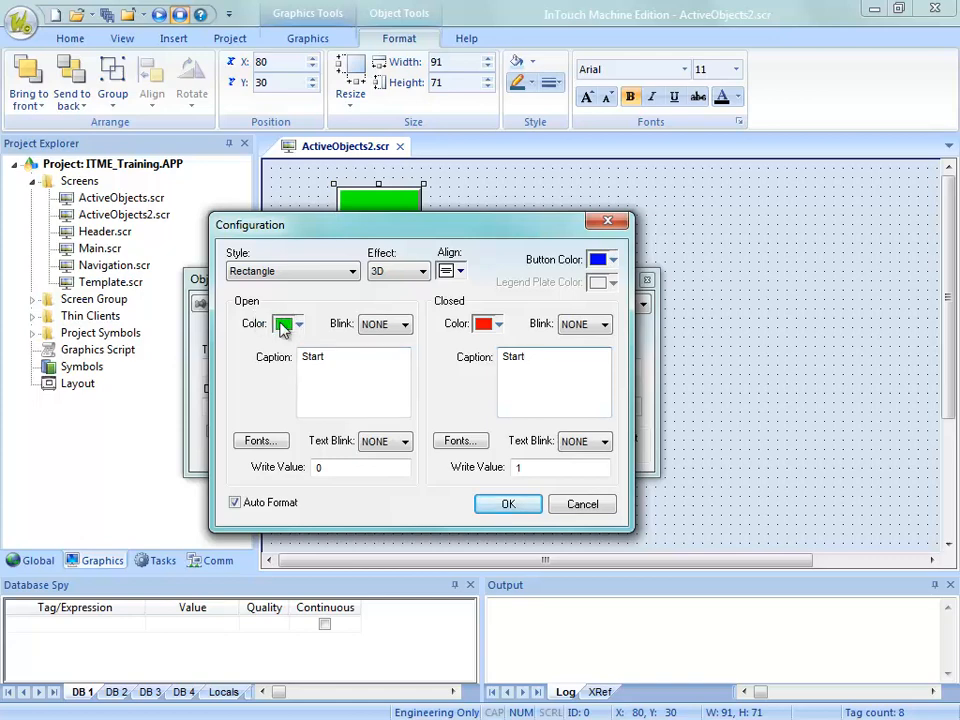
double_click(317, 467)
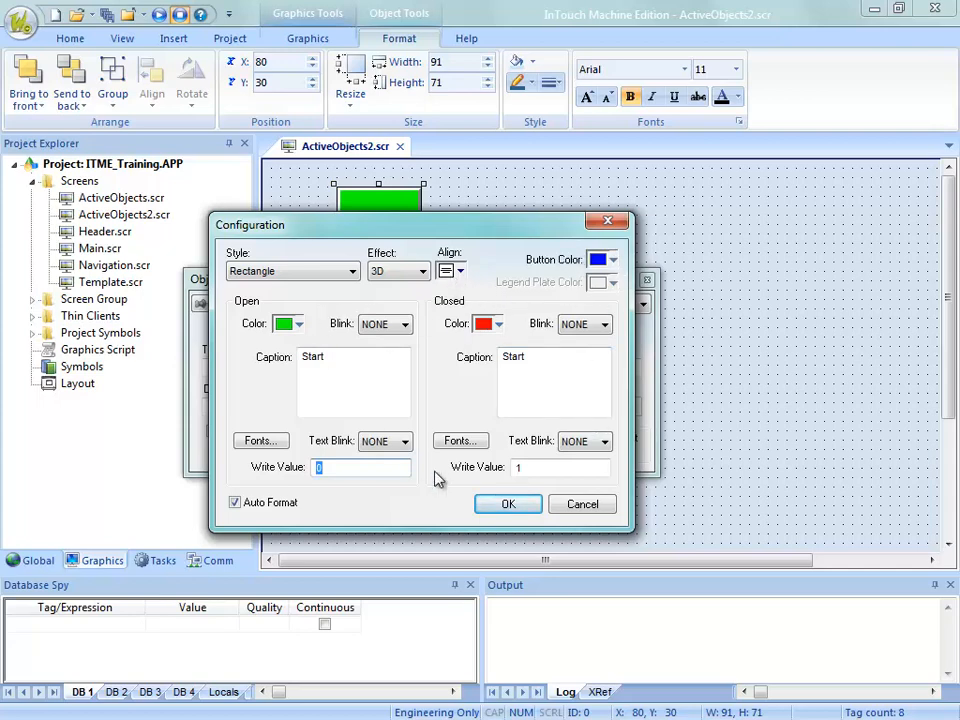
left_click(507, 505)
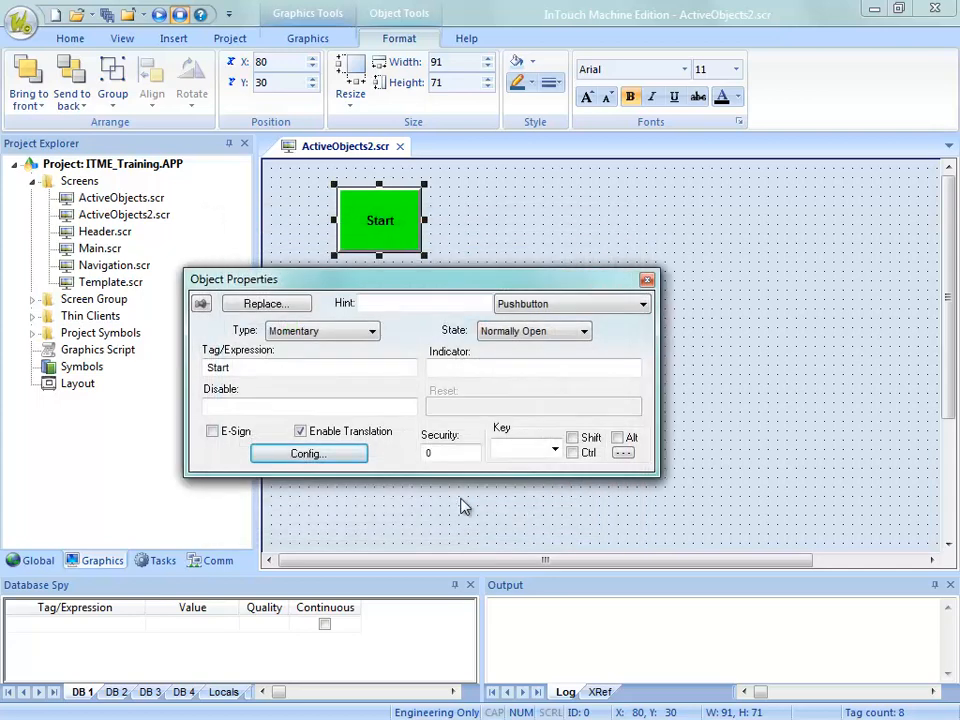
left_click(447, 492)
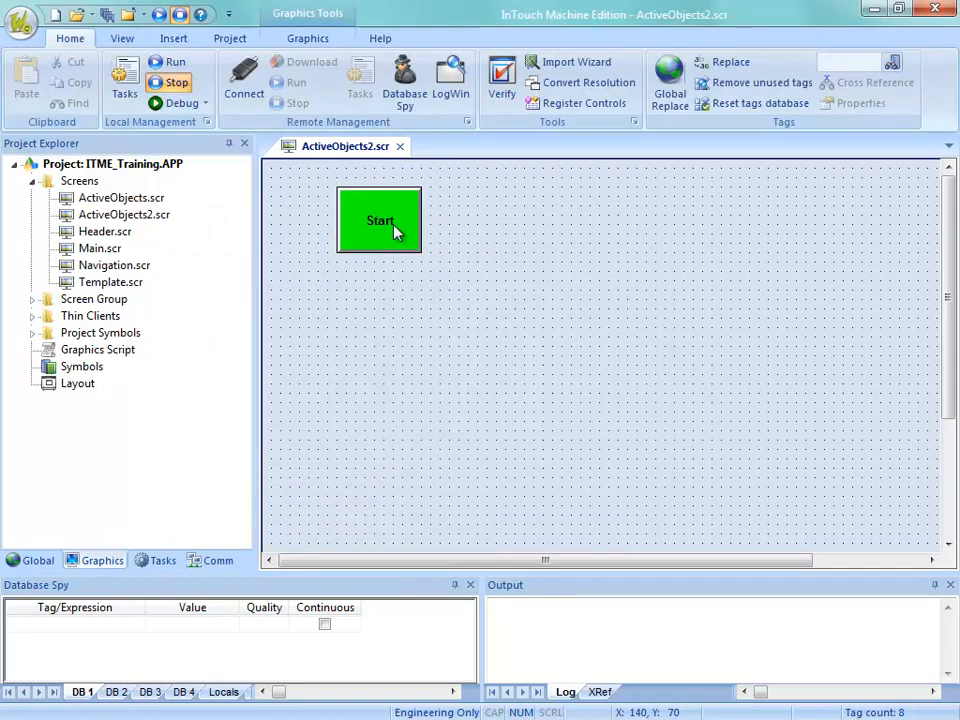
Step: Add a text object reading "Start: #" below the Start pushbutton
left_click(284, 40)
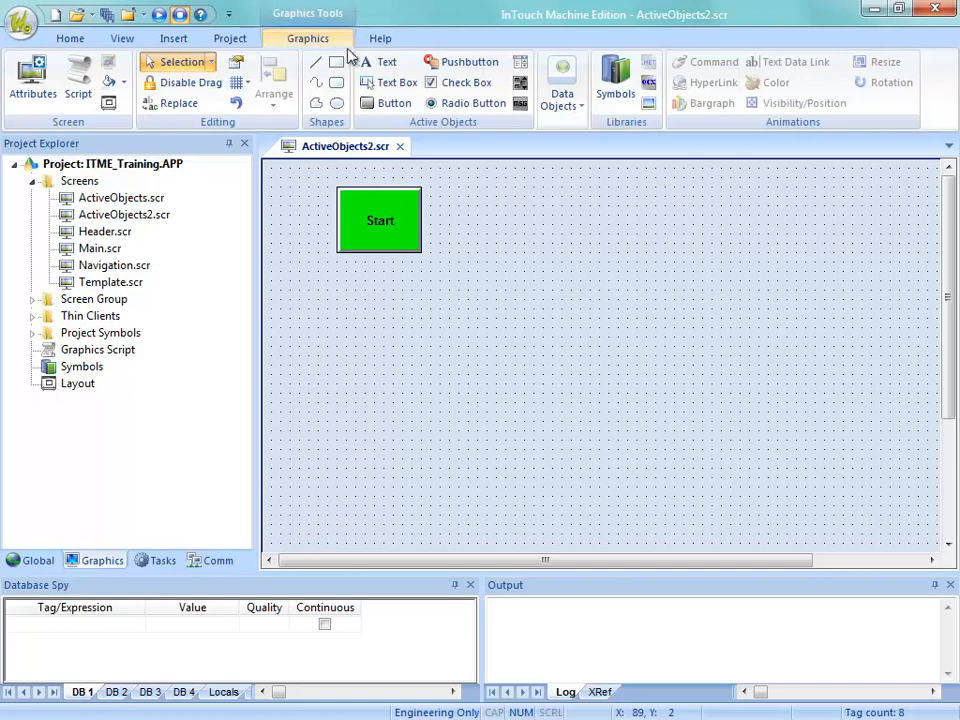
left_click(381, 62)
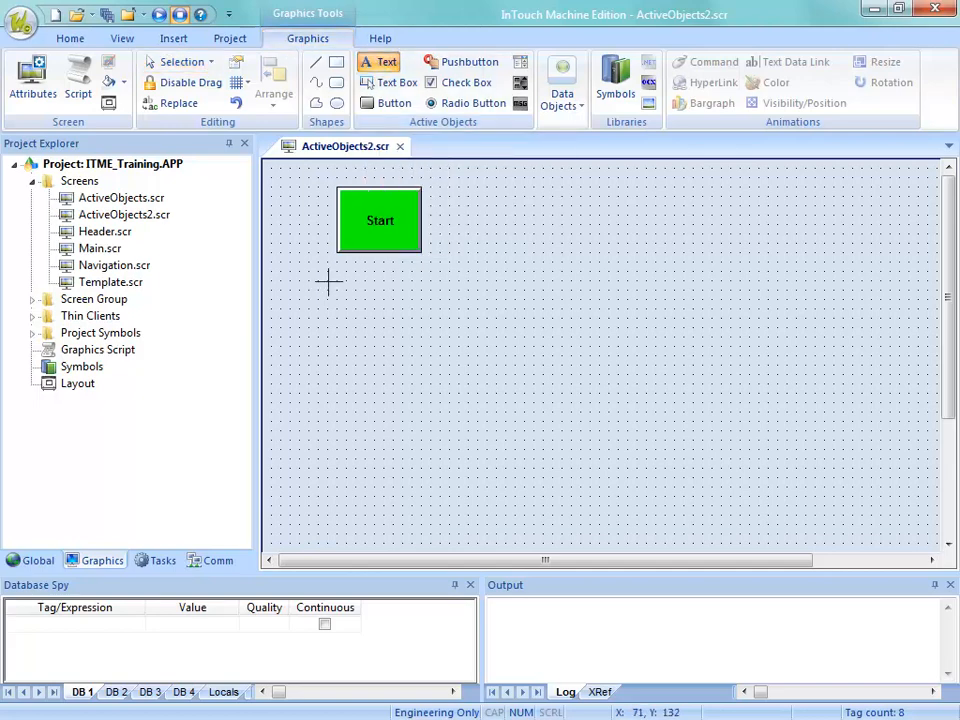
left_click(470, 284)
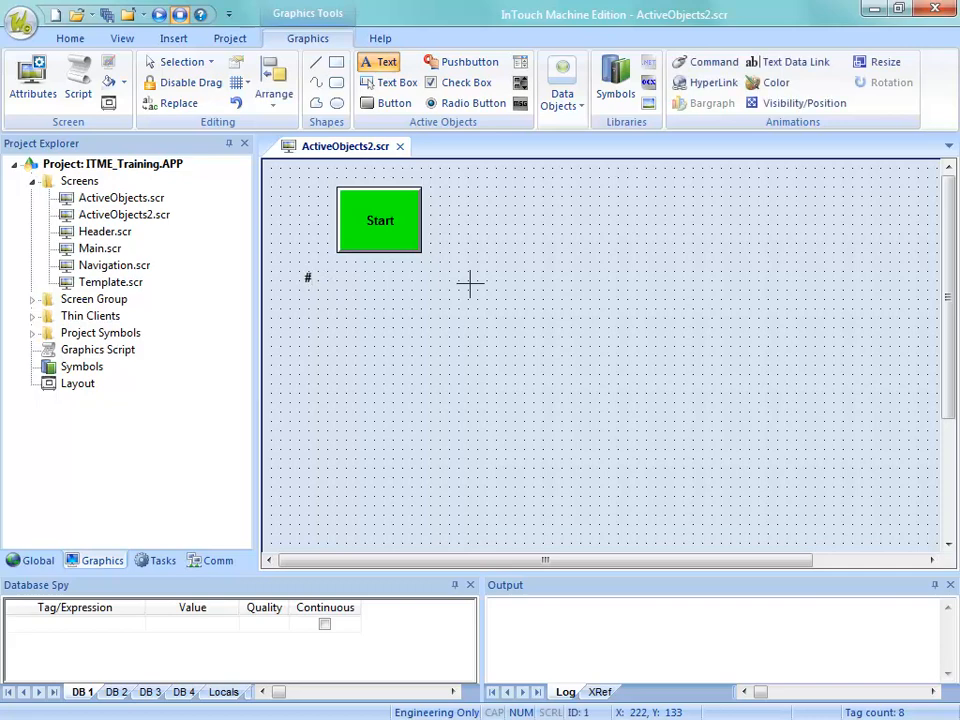
key("BackSpace")
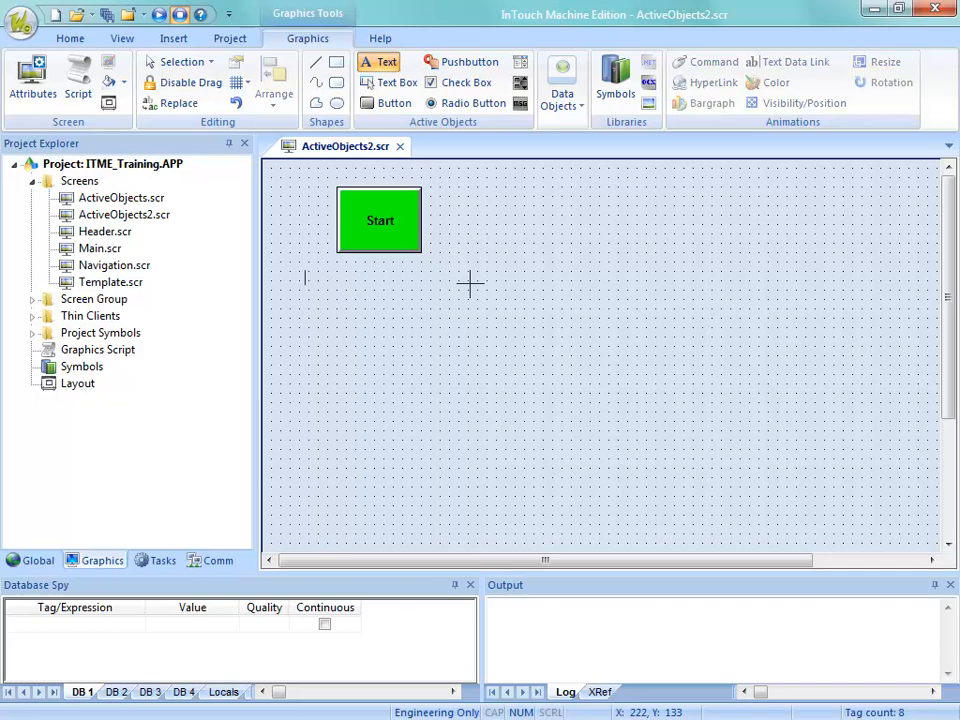
type("St")
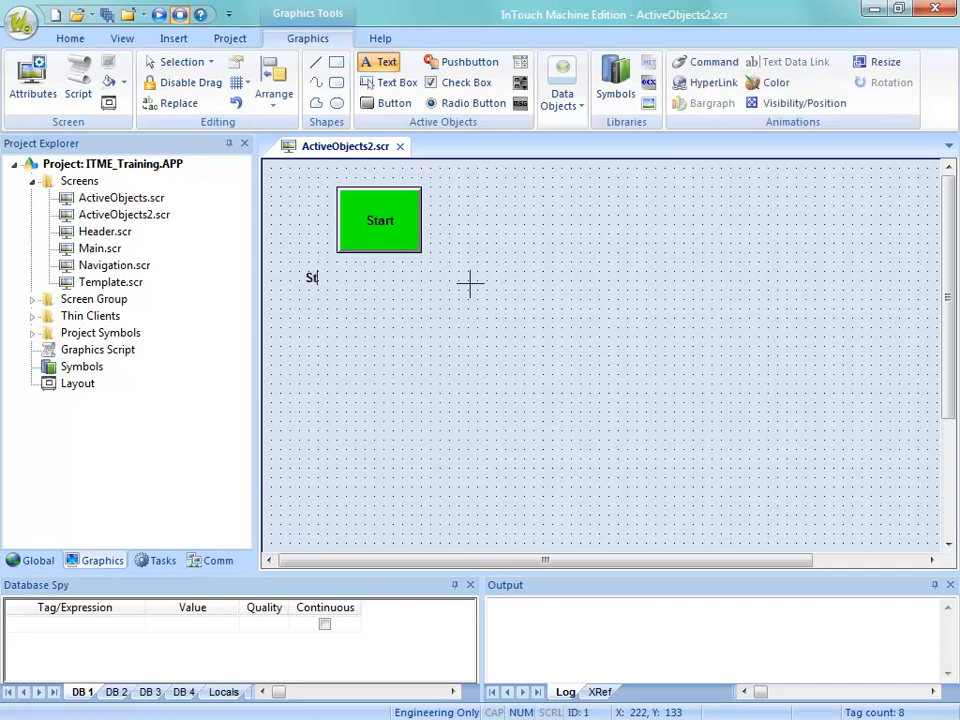
type("art: #")
key("Escape")
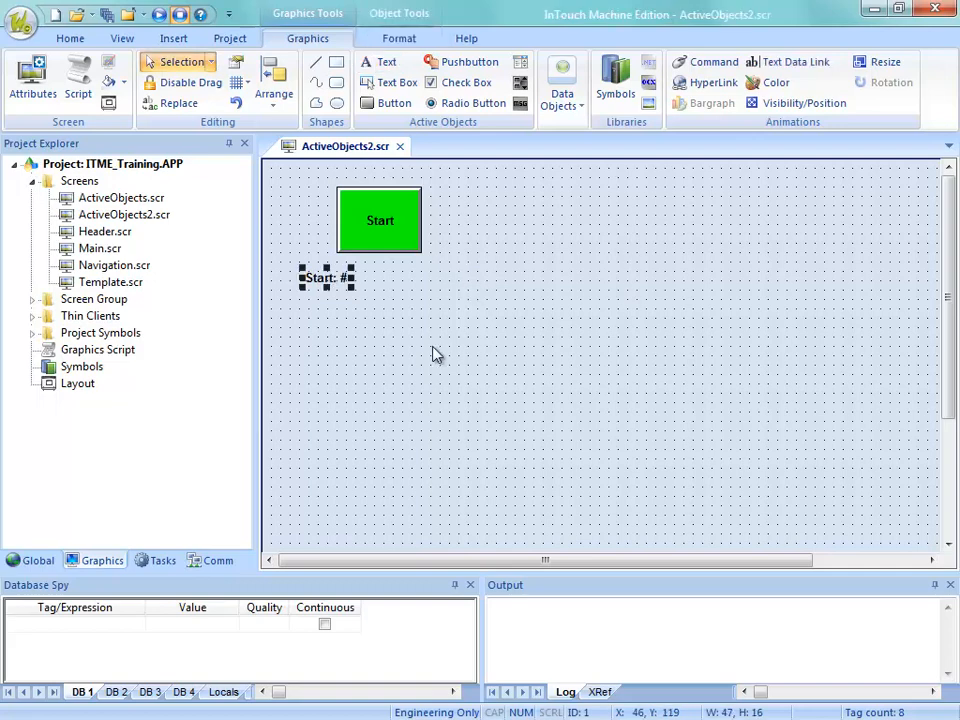
Step: Add a text data link to the "Start: #" text and assign it the existing Start tag
double_click(346, 281)
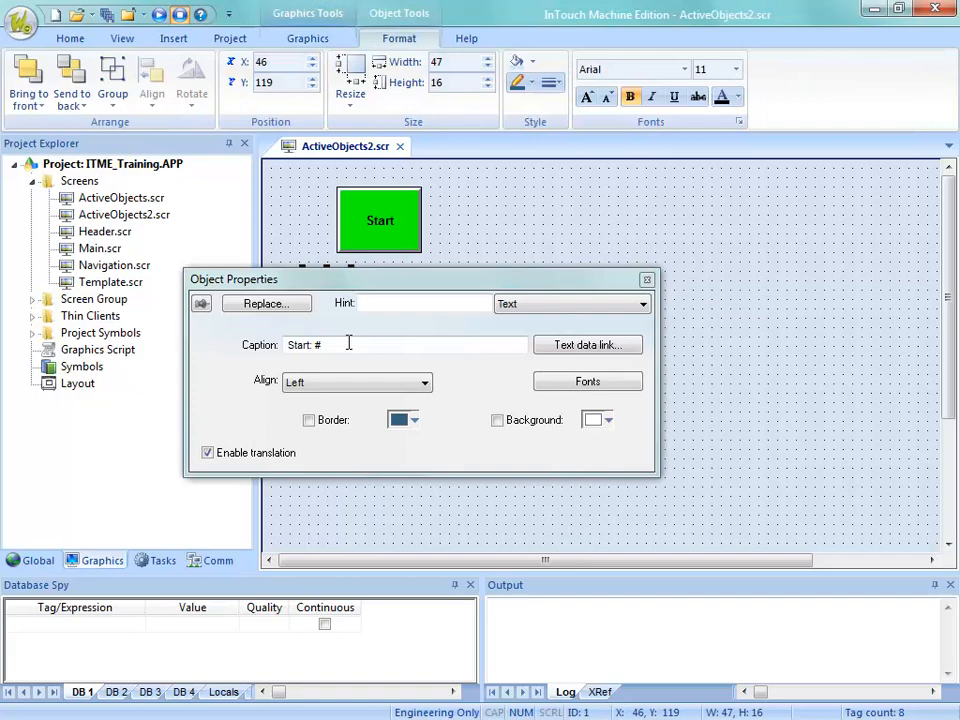
left_click(600, 347)
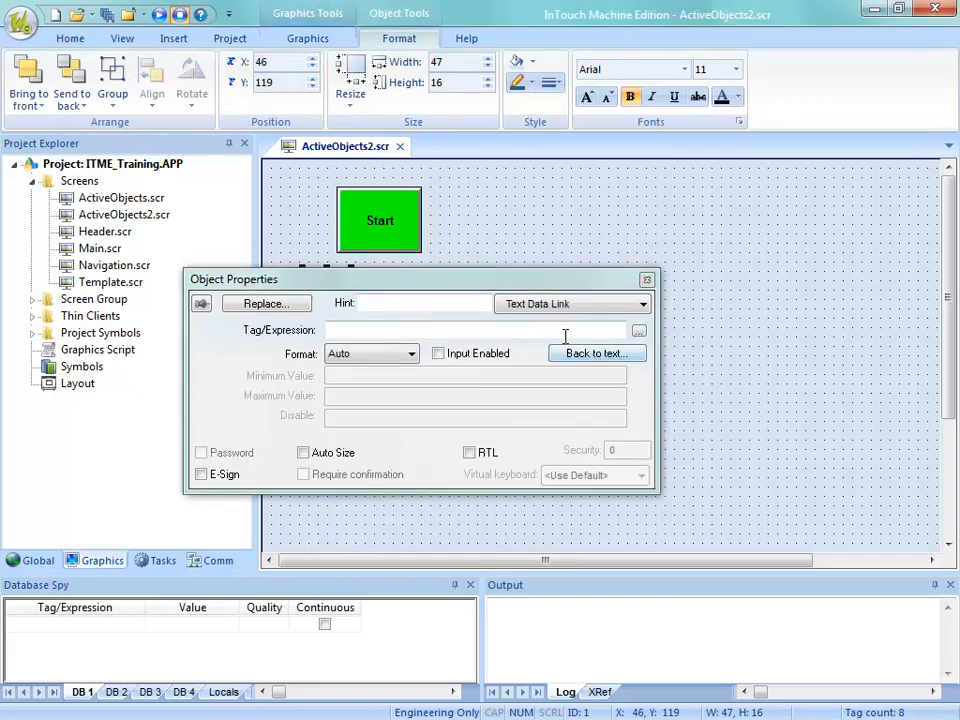
left_click(639, 330)
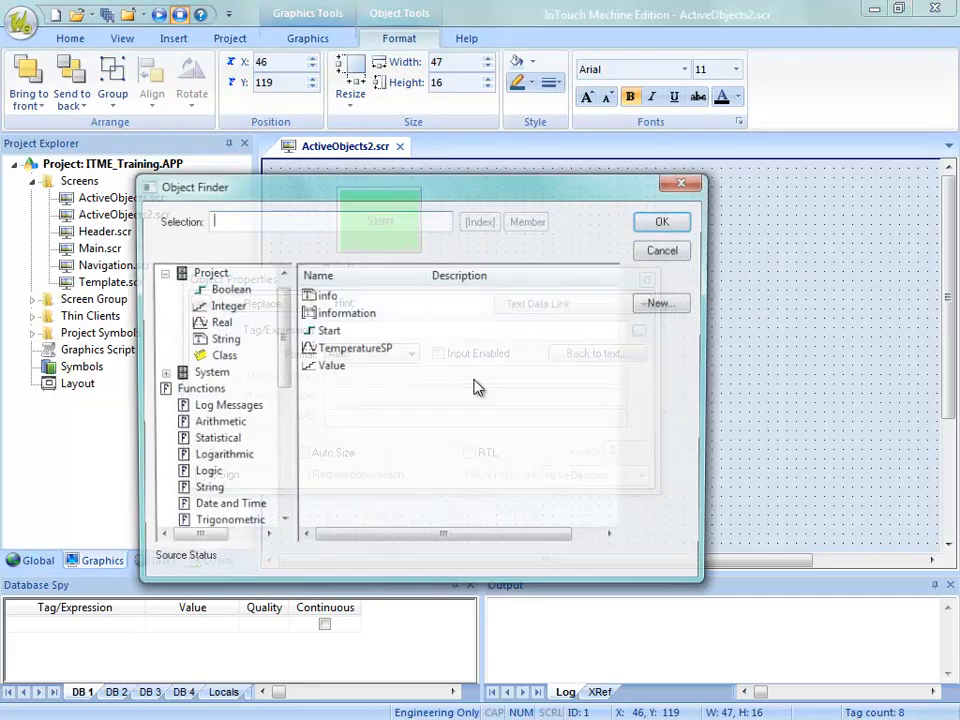
left_click(331, 331)
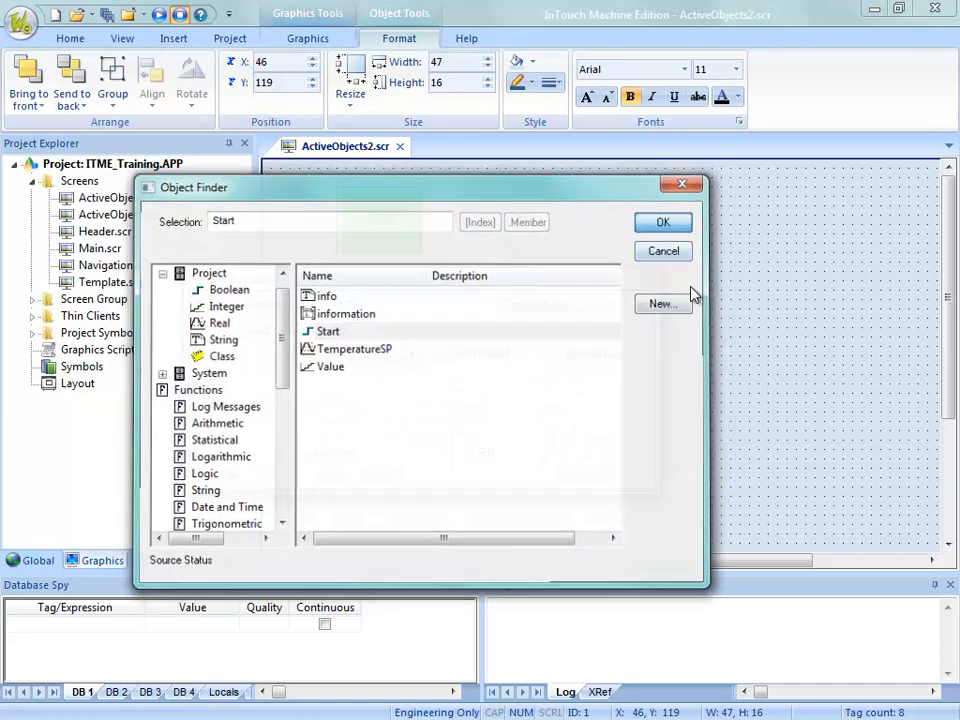
left_click(709, 337)
Step: Move the "Start: #" text beside the pushbutton's upper-left corner, and close the ActiveObjects2 screen with its changes saved
left_click_drag(327, 277, 291, 189)
left_click(307, 245)
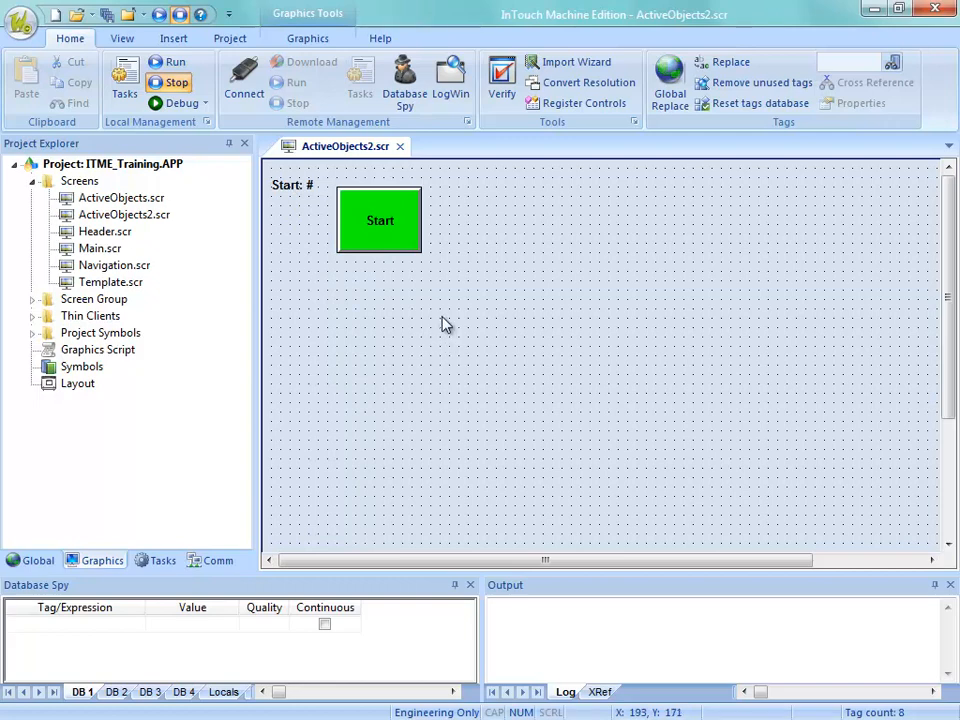
left_click(399, 146)
left_click(405, 432)
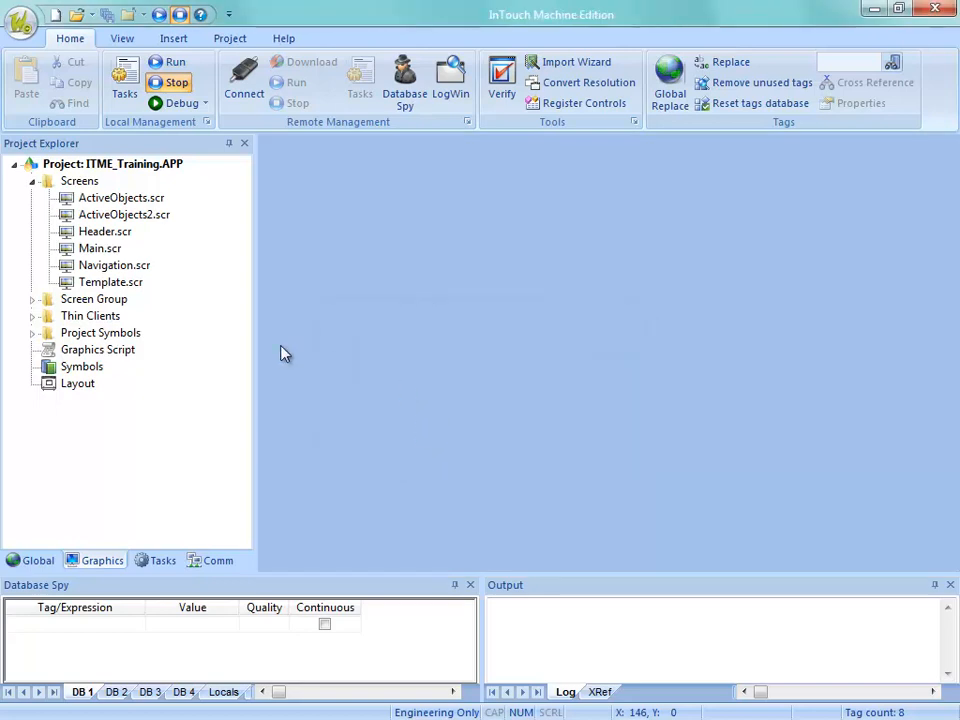
Step: Connect to the target station 192.168.1.142 and check the connection status of the Remote Agent in the remote desktop window
left_click(244, 80)
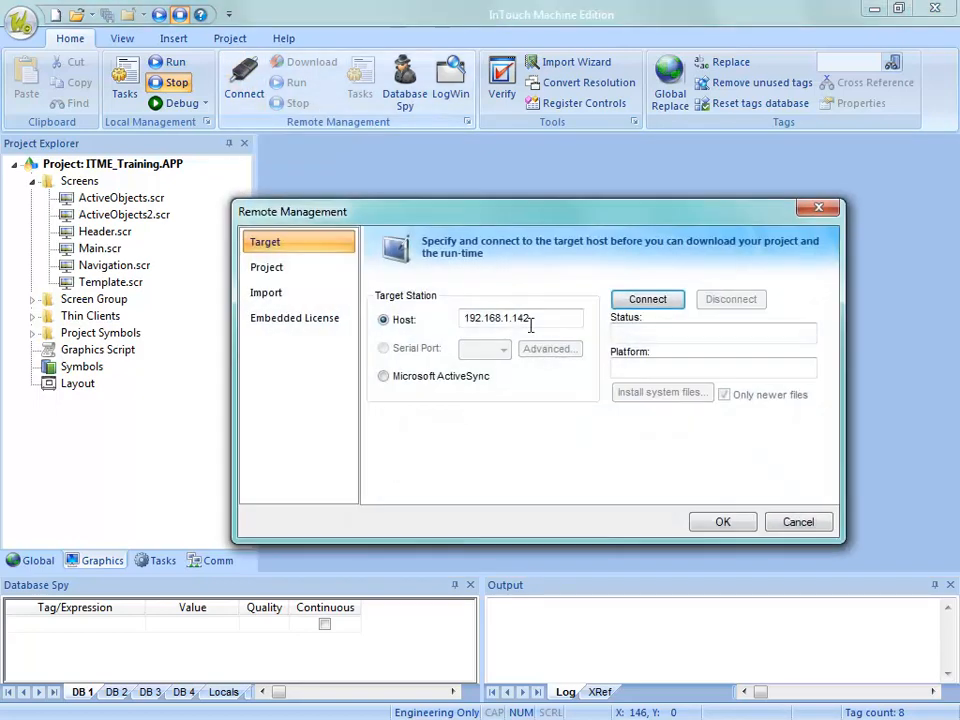
left_click(631, 302)
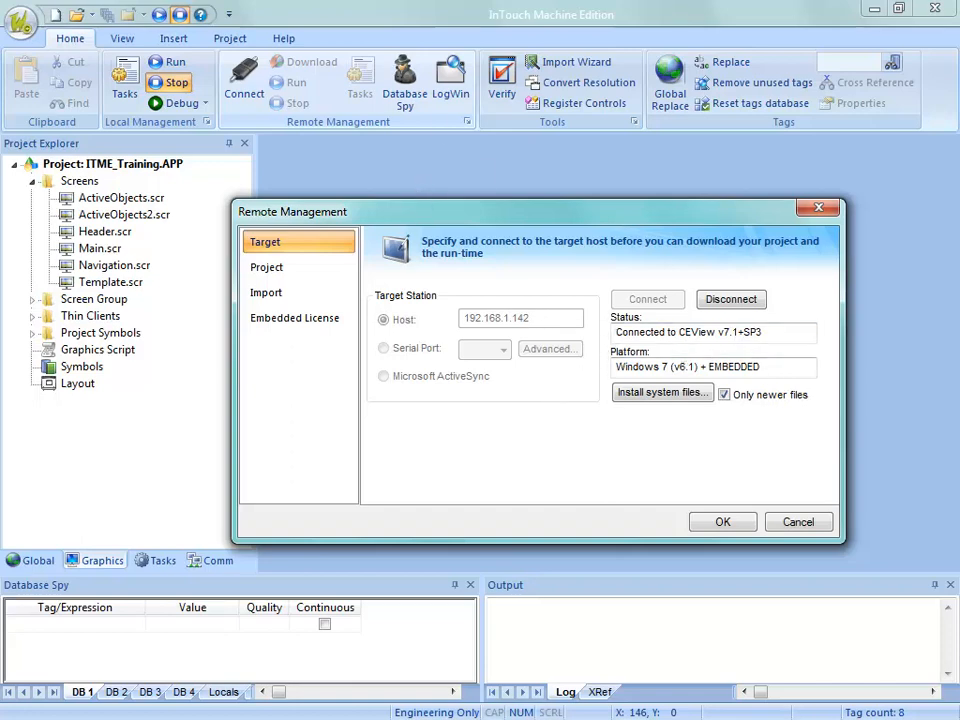
left_click_drag(500, 0, 300, 106)
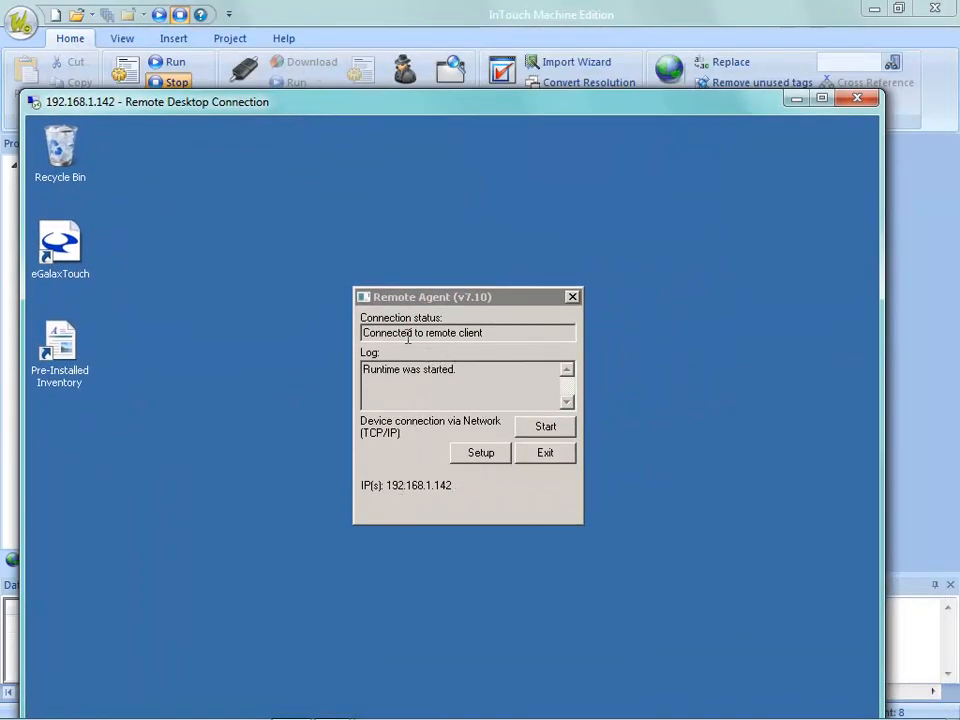
left_click_drag(353, 102, 400, 0)
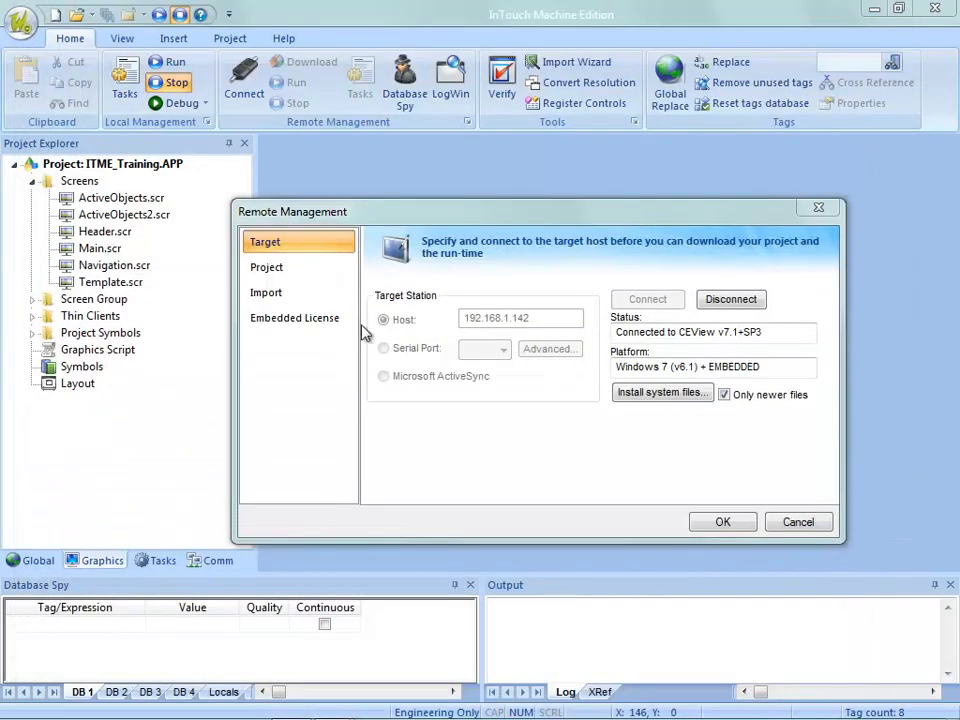
Step: Download the ITME_Training project to the target device, sending only newer files, and run it there
left_click(272, 267)
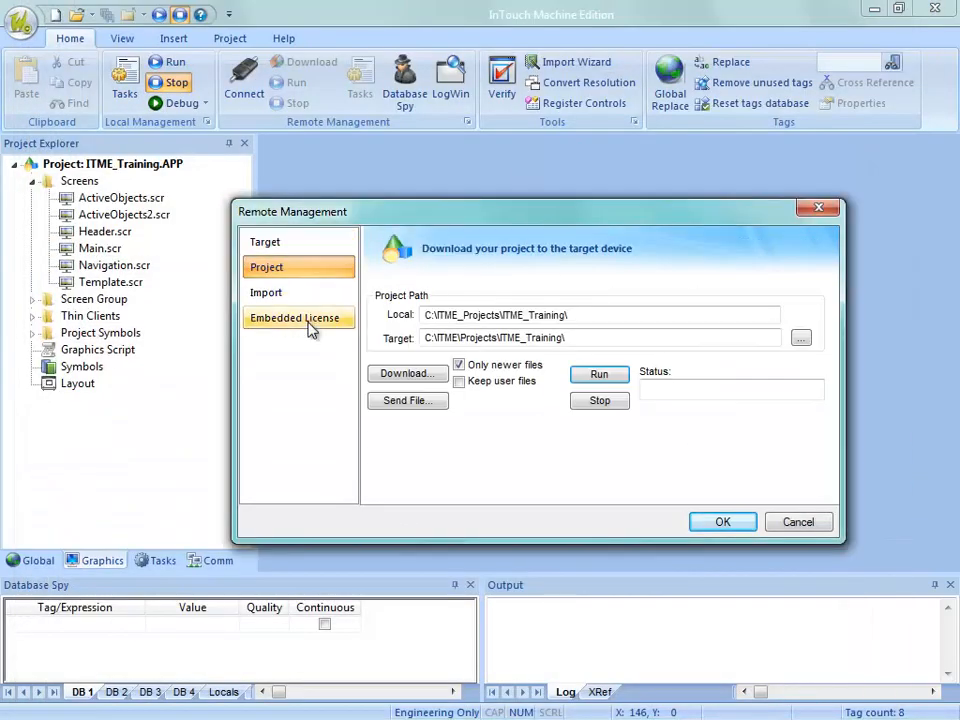
left_click(418, 376)
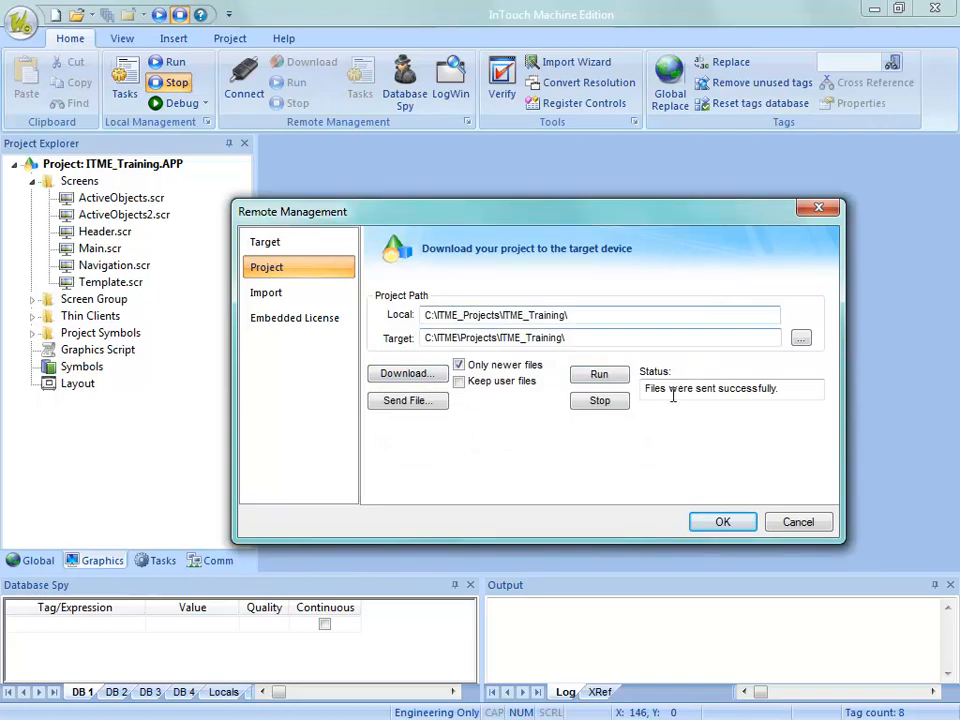
left_click(599, 374)
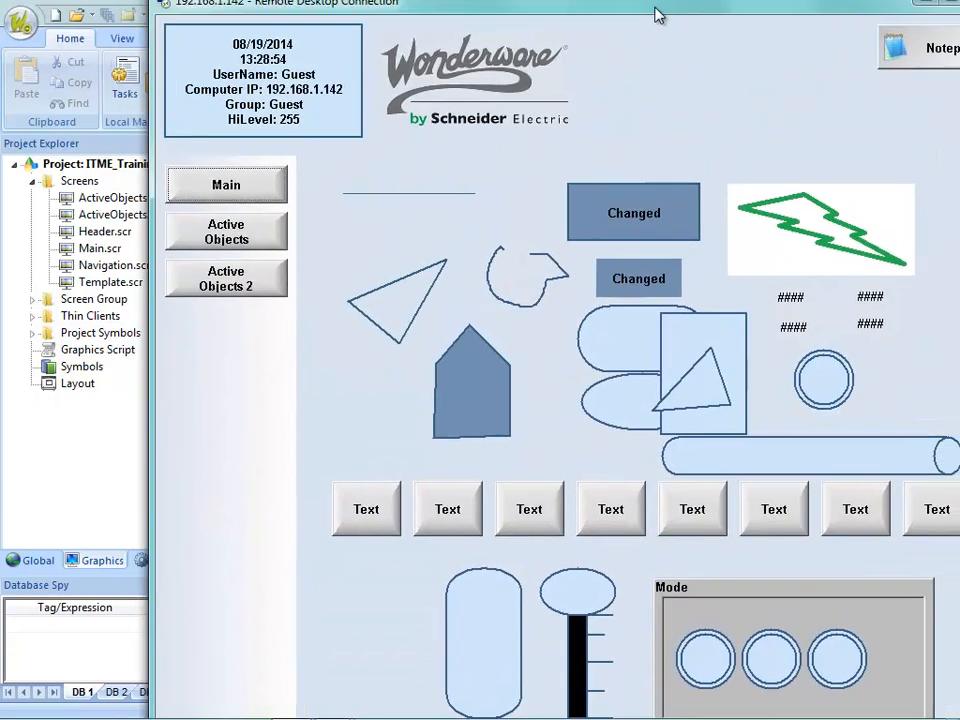
Step: Switch to the remote desktop window, open the Active Objects 2 screen and test the Start pushbutton's momentary action with repeated presses
left_click_drag(653, 15, 583, 48)
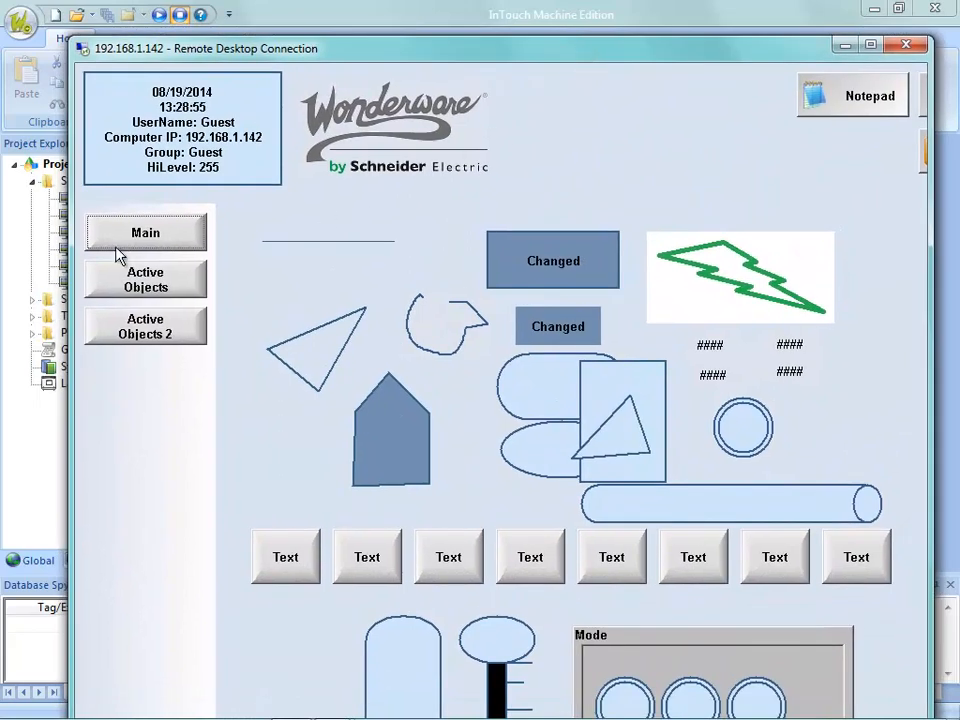
left_click(130, 332)
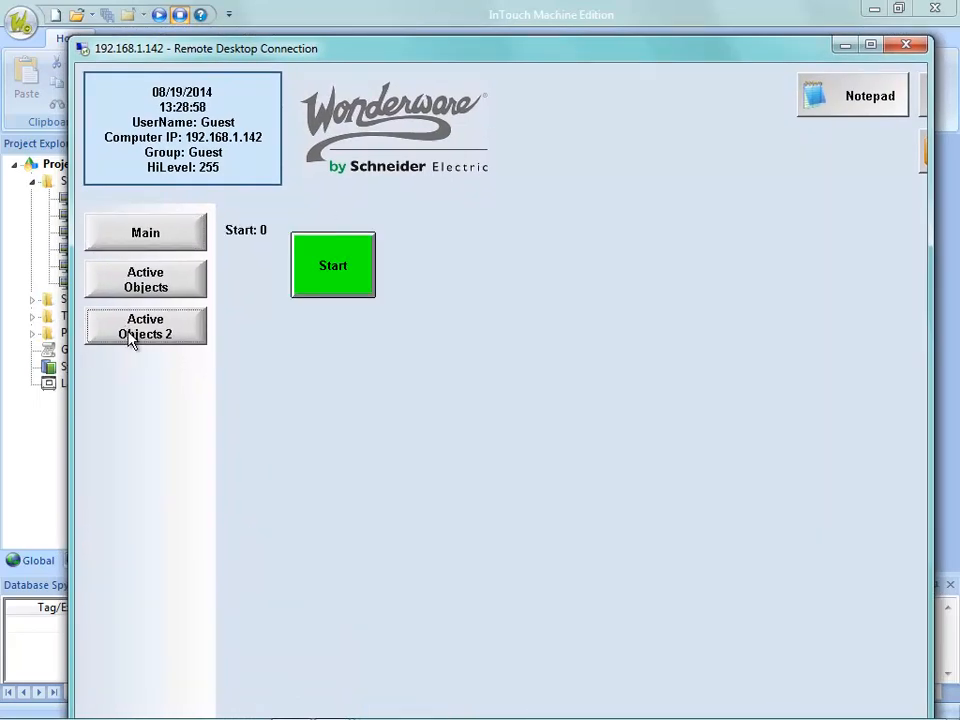
left_click(358, 284)
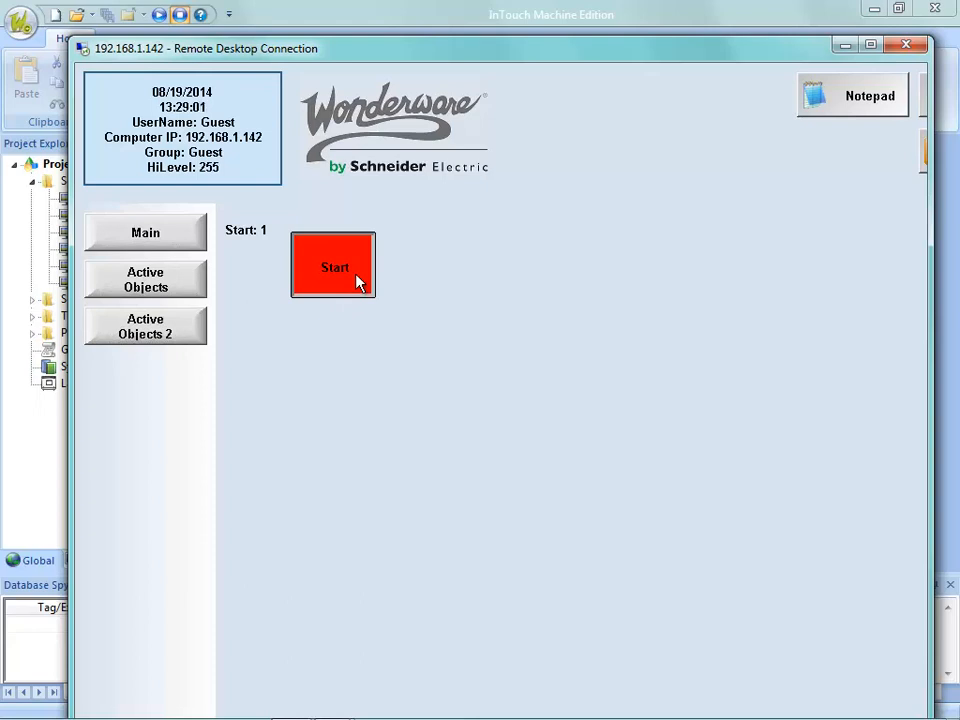
left_click(358, 283)
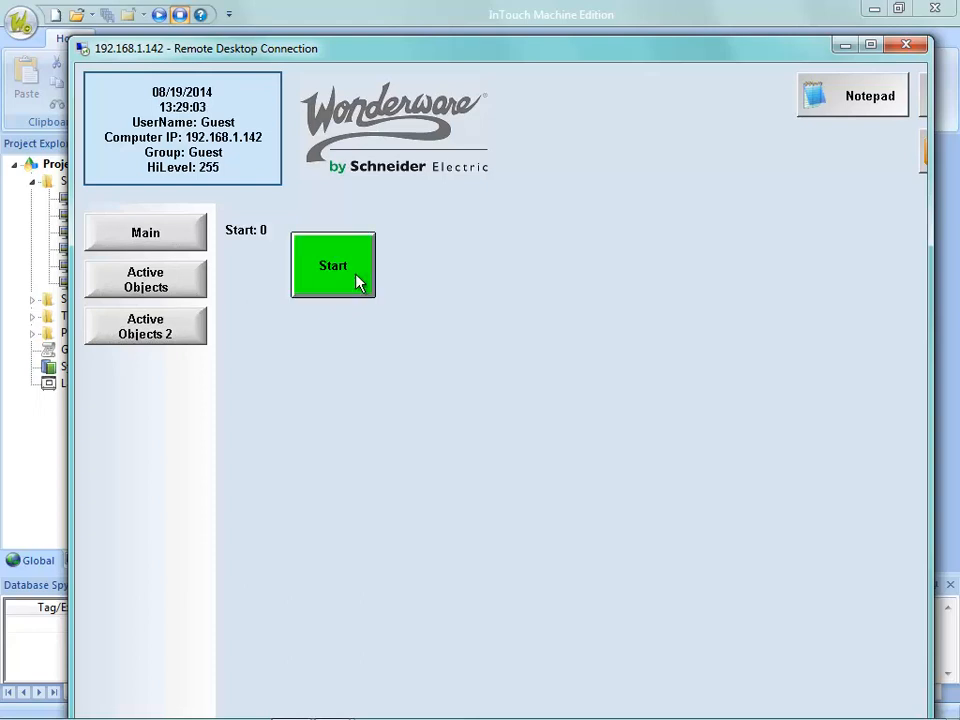
left_click(358, 283)
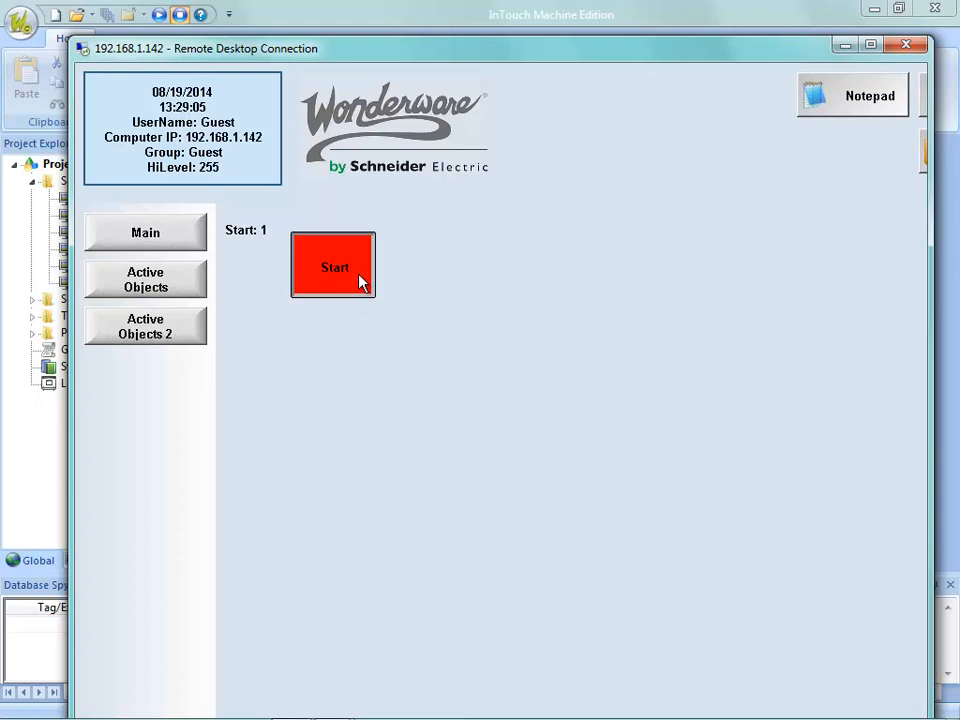
left_click(358, 283)
left_click(358, 283)
left_click(360, 282)
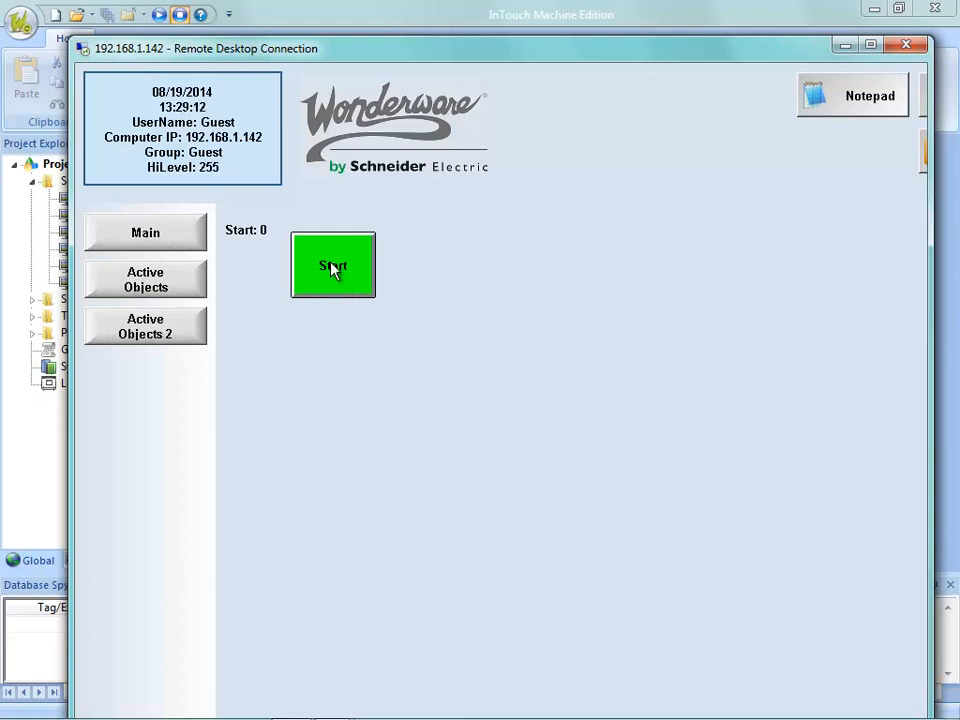
left_click(334, 282)
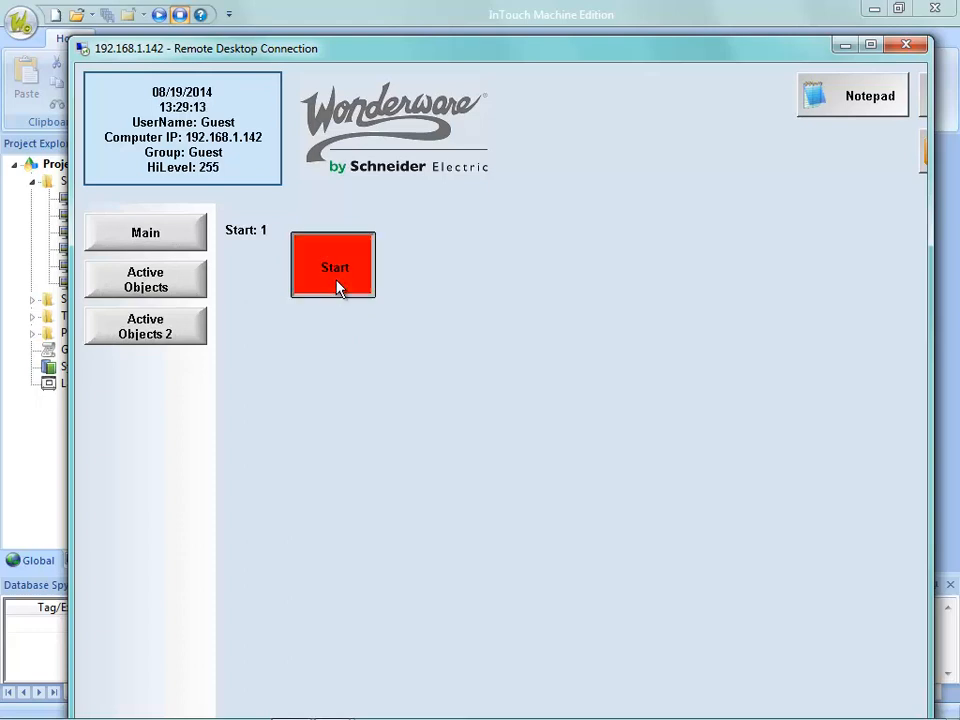
left_click(338, 288)
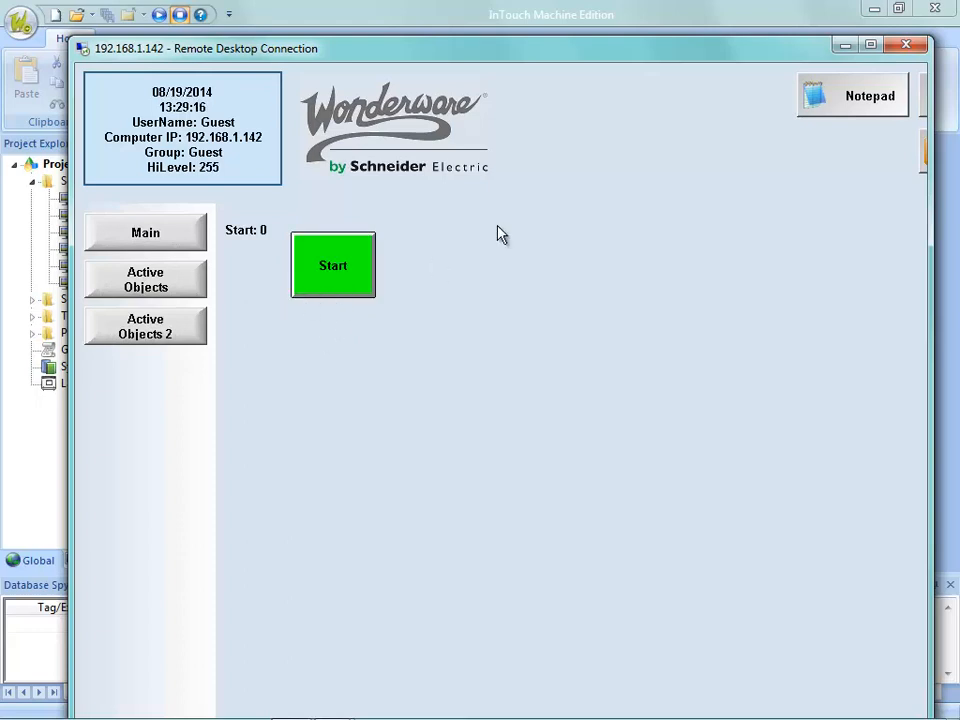
left_click_drag(488, 54, 600, 0)
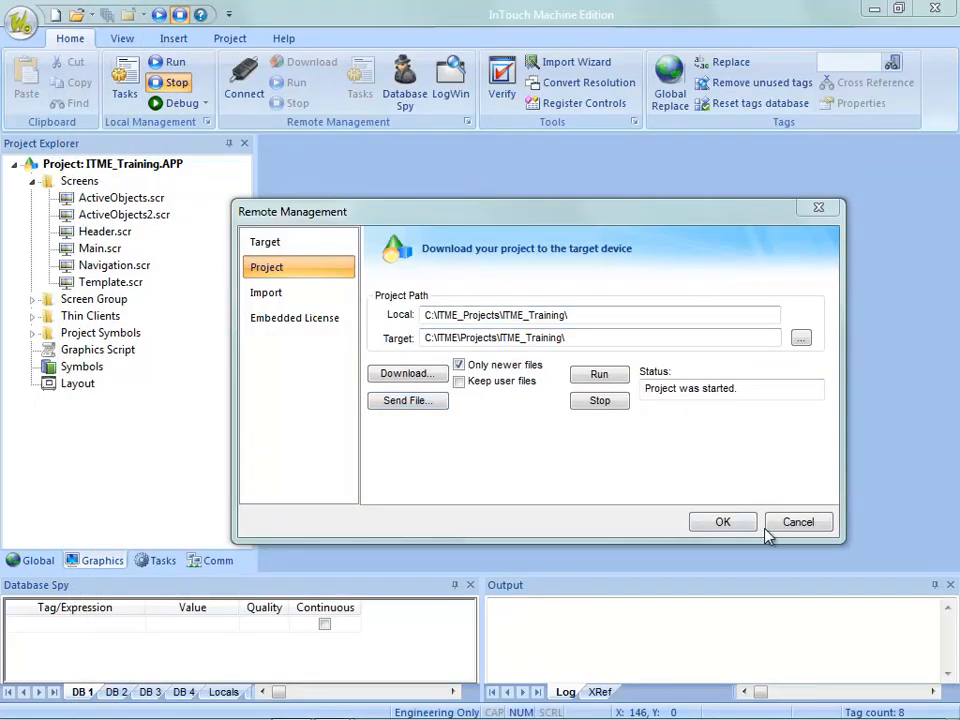
Step: Close Remote Management, open the ActiveObjects2 screen and set the Start pushbutton's Closed caption to "Started"
left_click(722, 522)
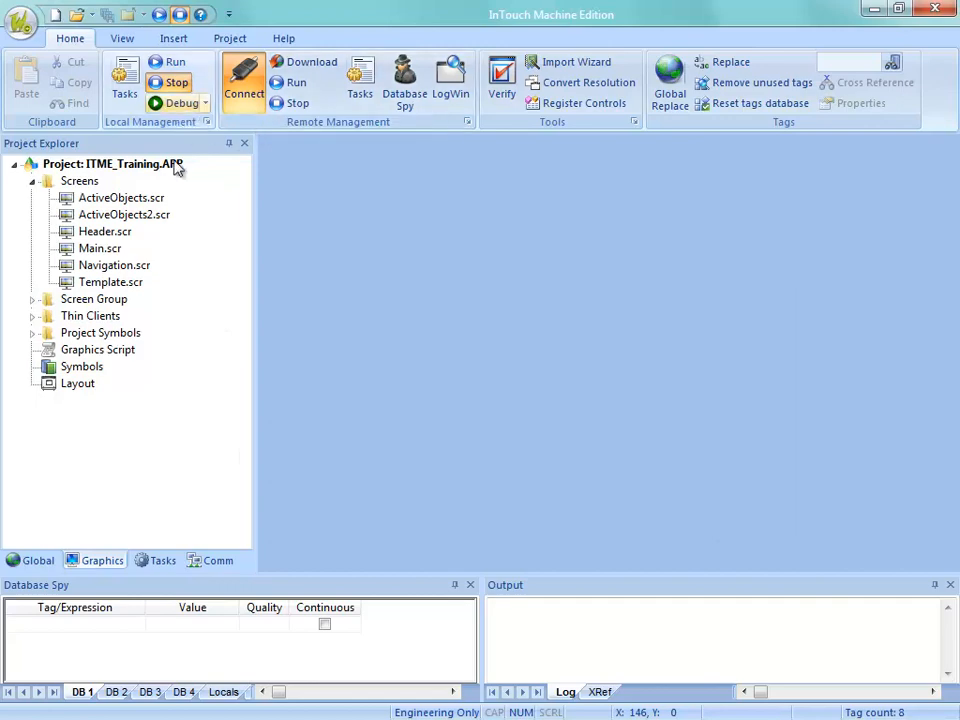
double_click(122, 215)
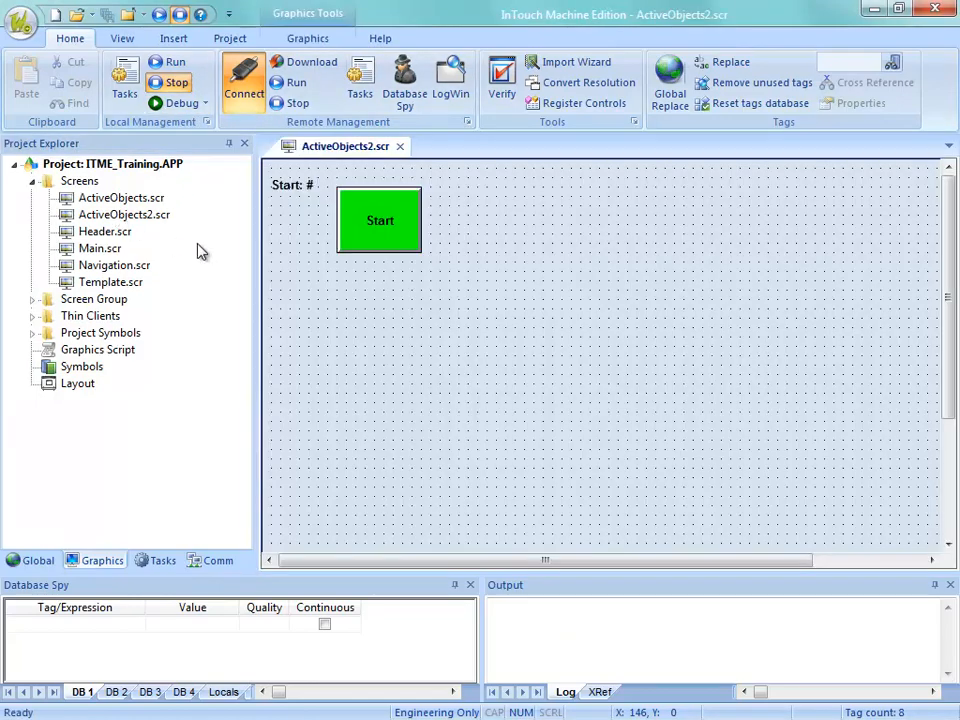
double_click(418, 248)
left_click(336, 458)
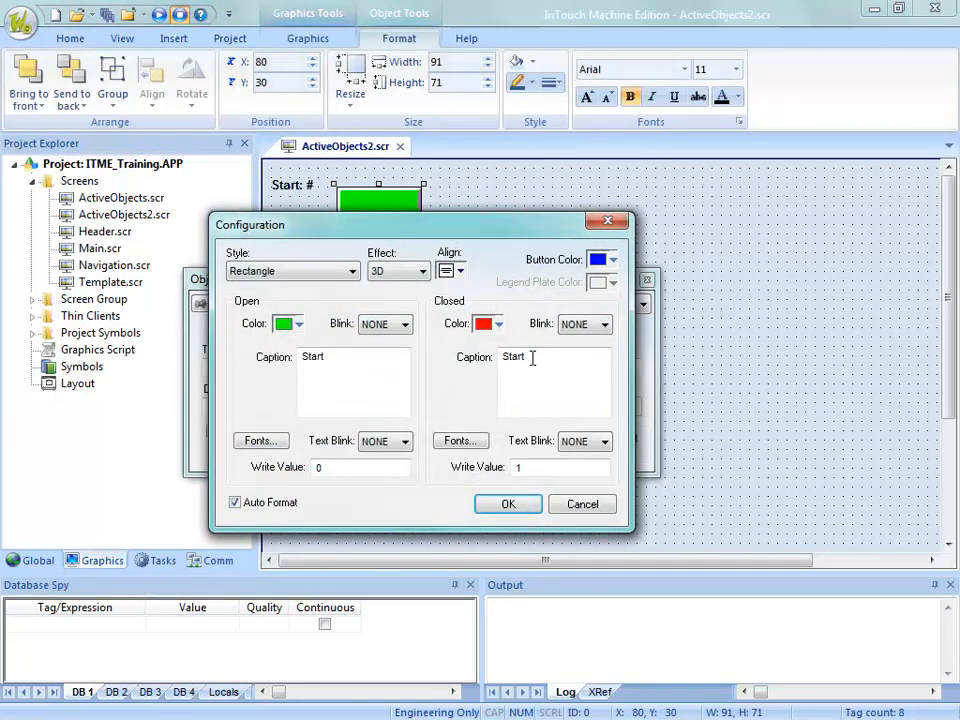
type("d")
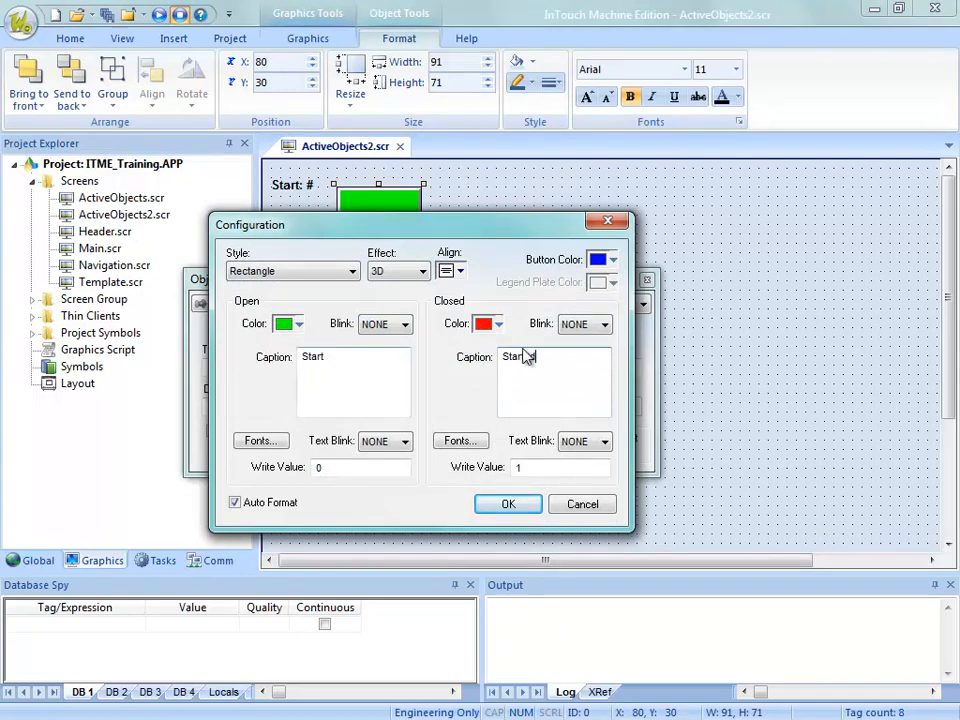
left_click(508, 504)
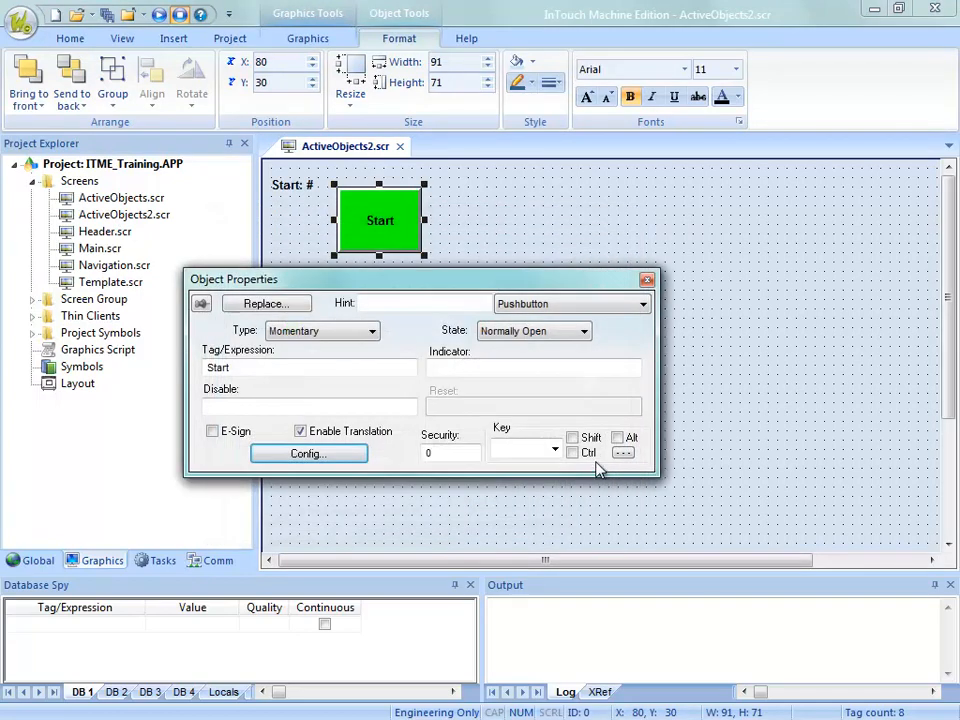
left_click(785, 473)
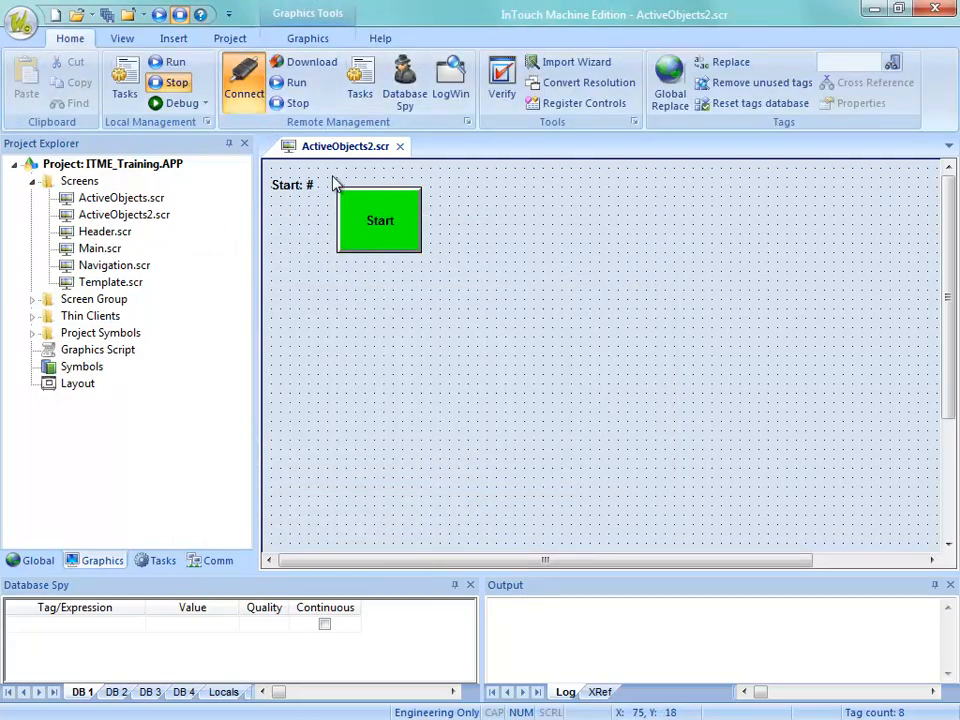
Step: Save the ActiveObjects2 screen and download the screen file to the target system
right_click(318, 148)
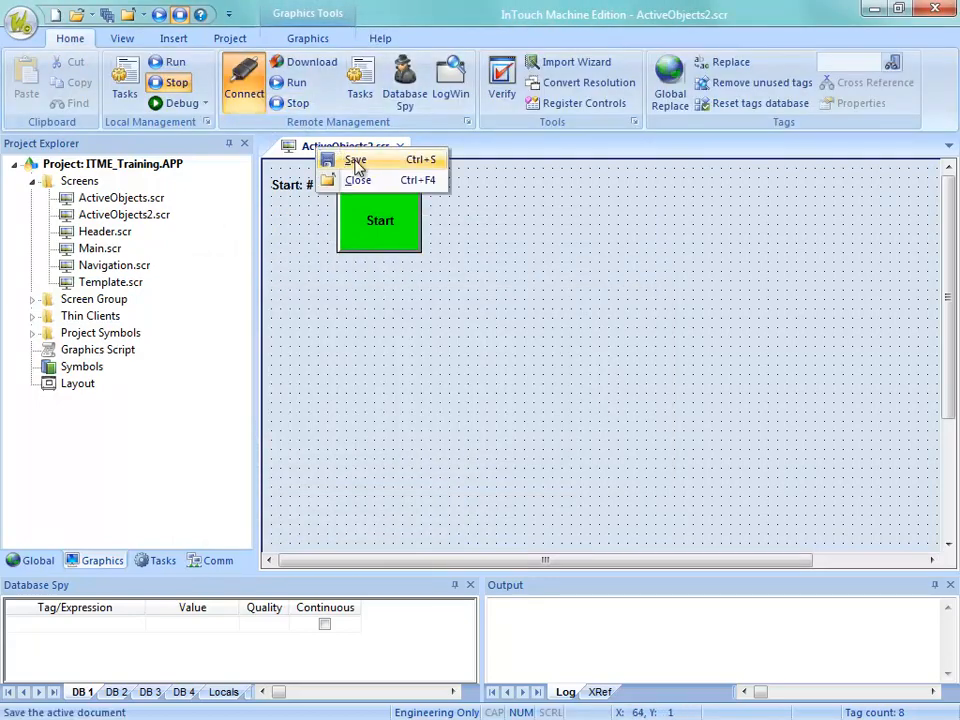
left_click(356, 160)
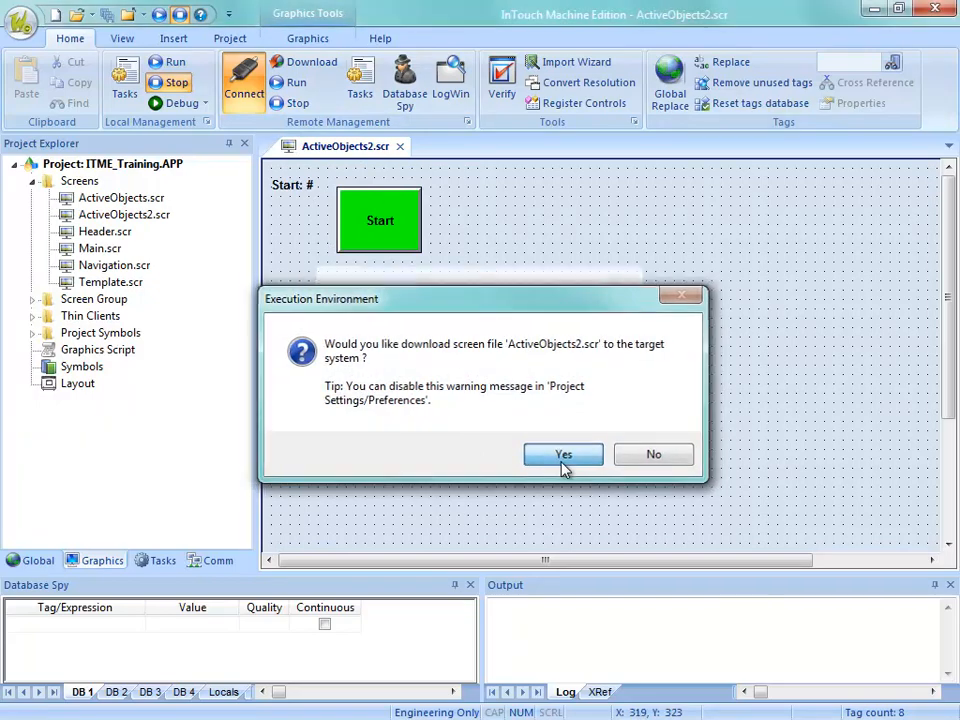
left_click(561, 452)
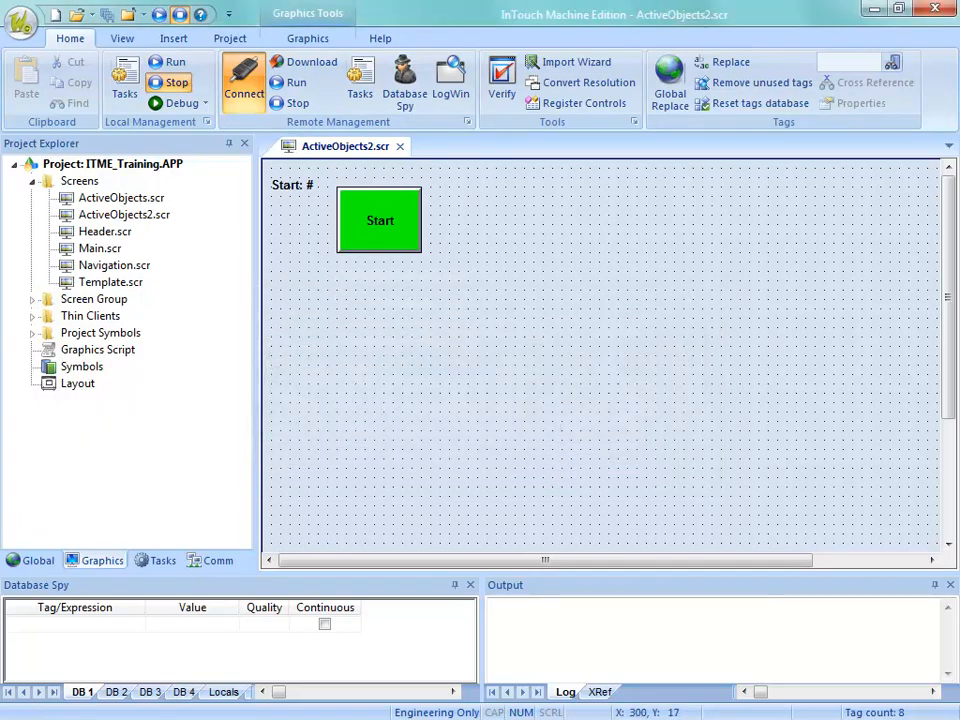
Step: Switch to the remote desktop window, operate the Start pushbutton to check its closed-state caption, and move the window out of view
key("alt+Tab")
left_click(418, 330)
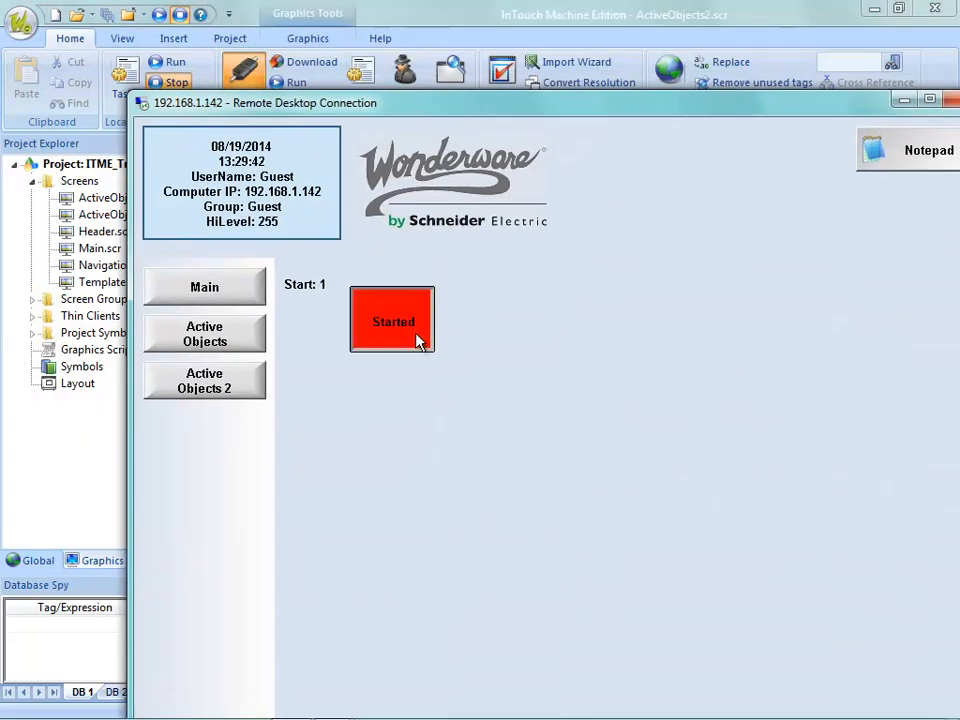
left_click(418, 341)
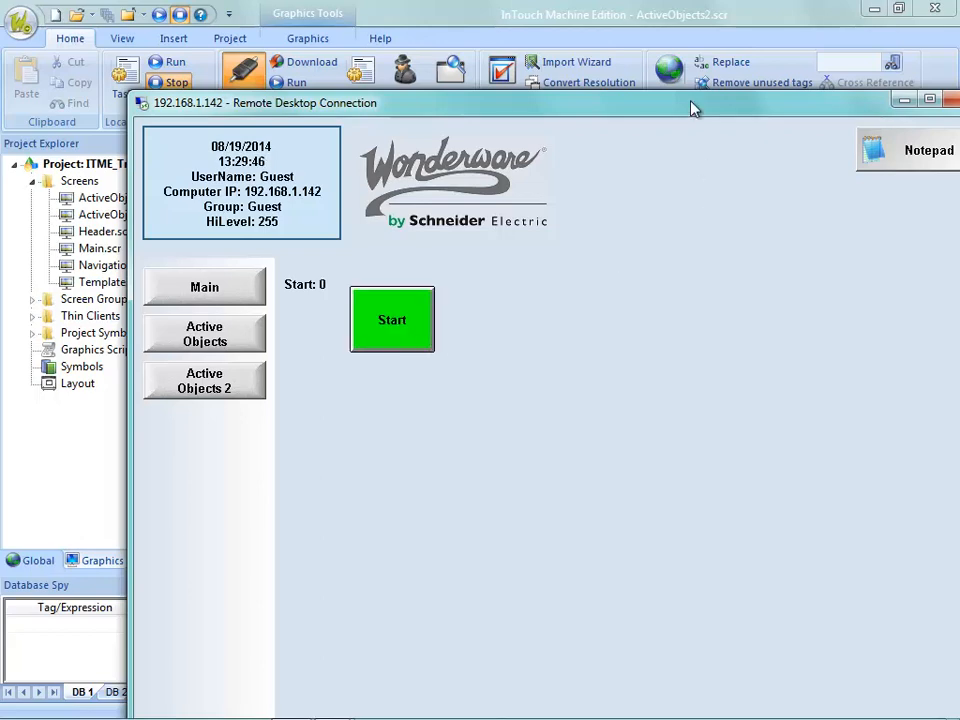
left_click_drag(691, 101, 712, 0)
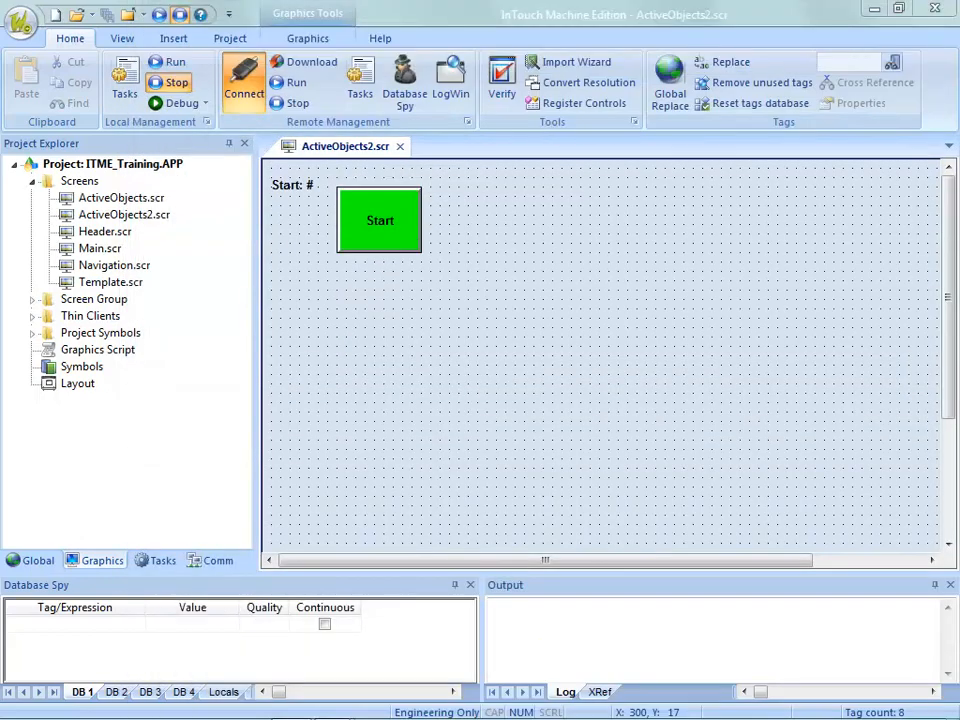
Step: Add the tag reference {Start} as a second line to the Start pushbutton's Open caption
double_click(392, 221)
left_click(306, 454)
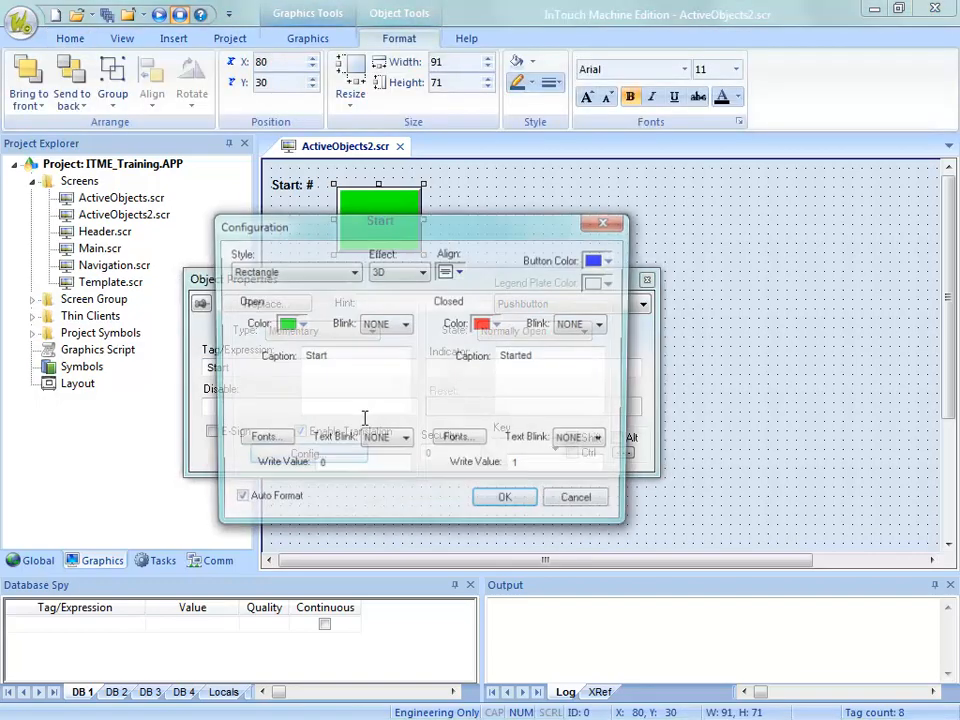
double_click(349, 358)
double_click(549, 357)
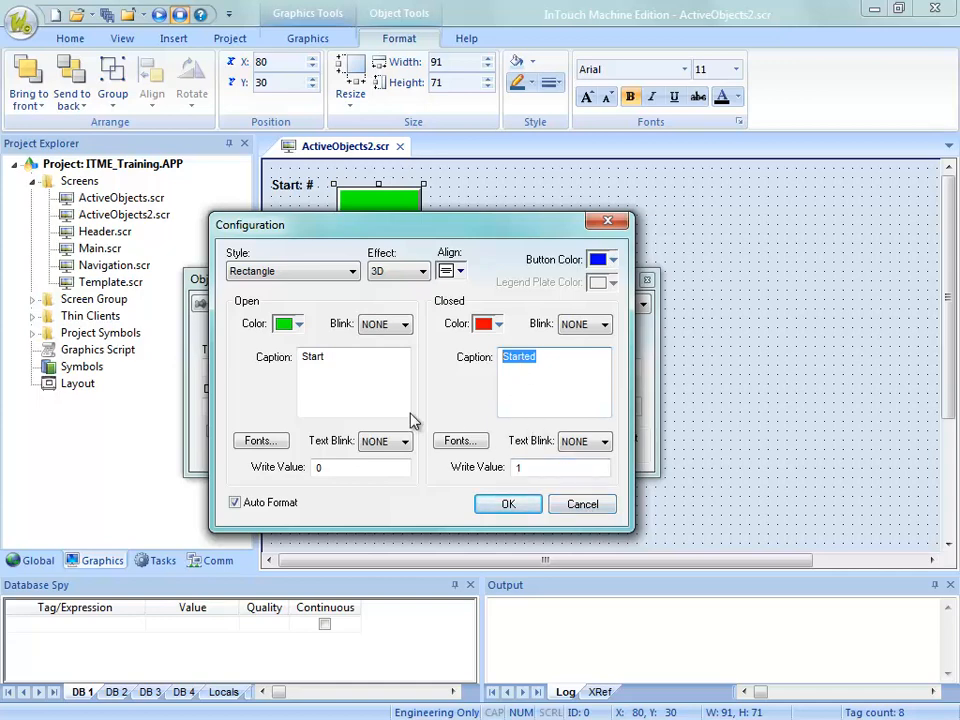
left_click(325, 358)
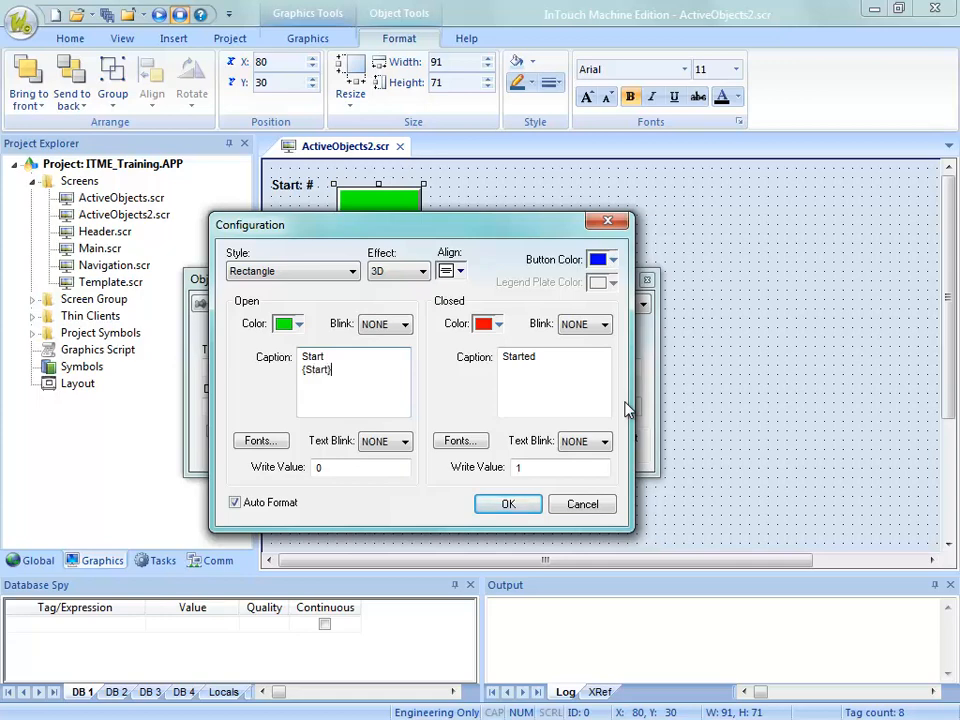
Step: Copy {Start} from the Open caption to a second line of the Closed caption and apply the pushbutton configuration
left_click_drag(335, 375, 305, 376)
key("ctrl+c")
left_click(531, 377)
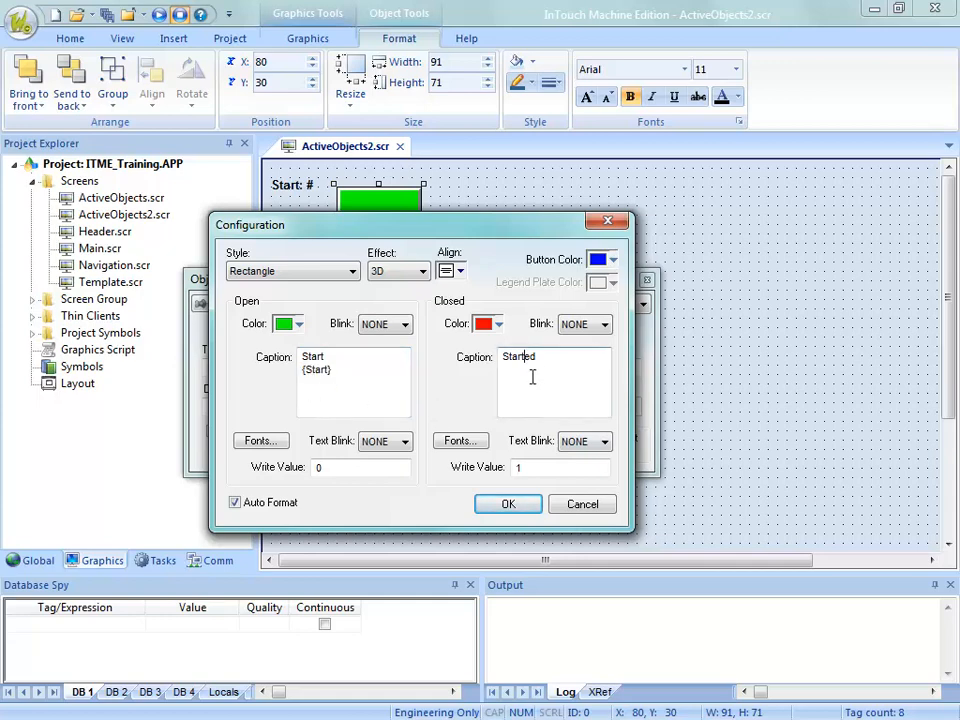
key("Return")
key("ctrl+v")
left_click(507, 504)
left_click(690, 425)
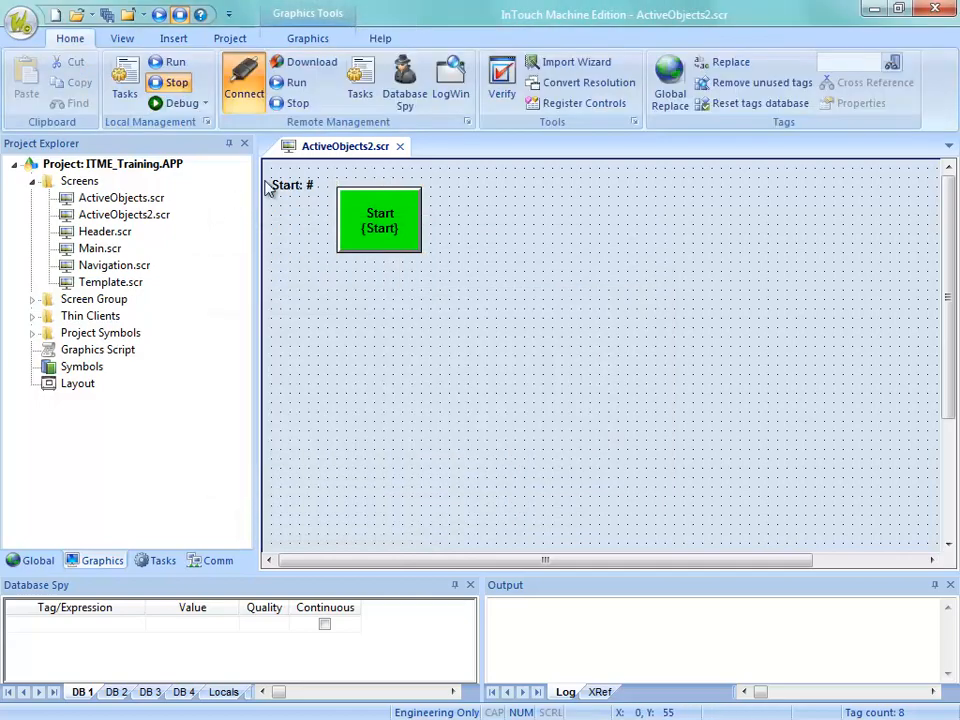
Step: Save ActiveObjects2 with the new captions and send it to the target system
right_click(336, 150)
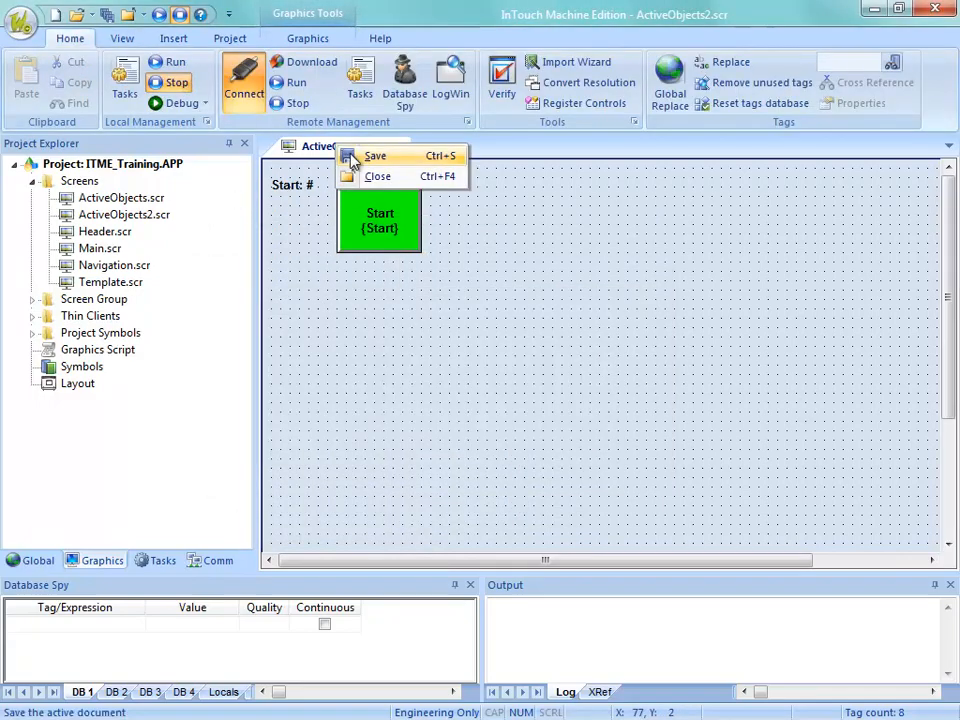
left_click(350, 155)
left_click(597, 463)
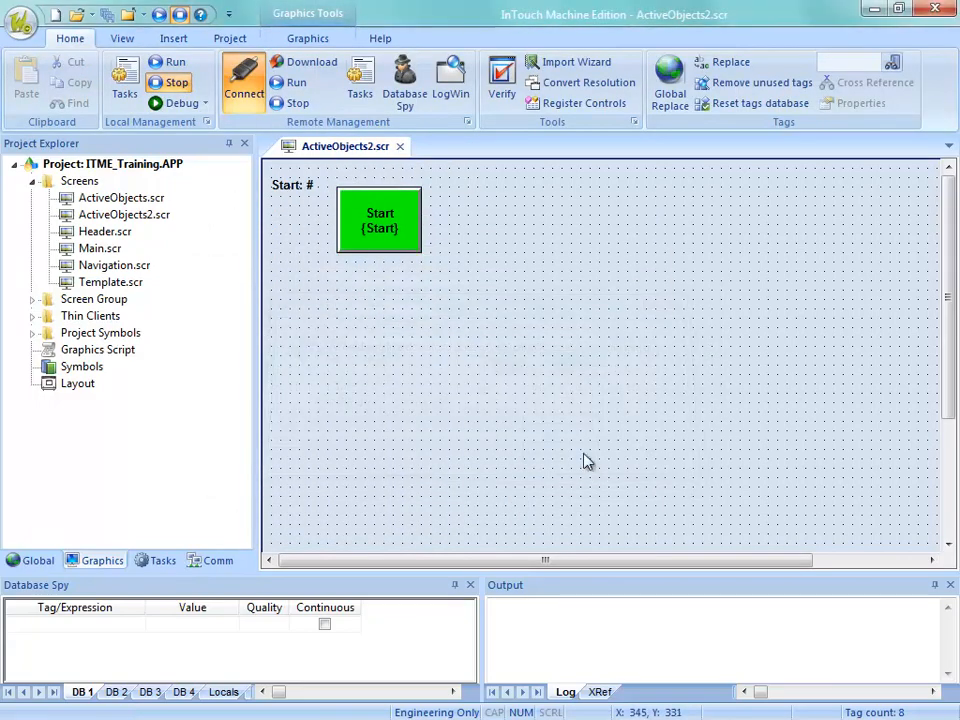
Step: Bring the remote desktop window into view, operate the Start pushbutton to check the tag value in its caption, and move the window away
left_click_drag(505, 0, 565, 180)
left_click(511, 413)
left_click(511, 413)
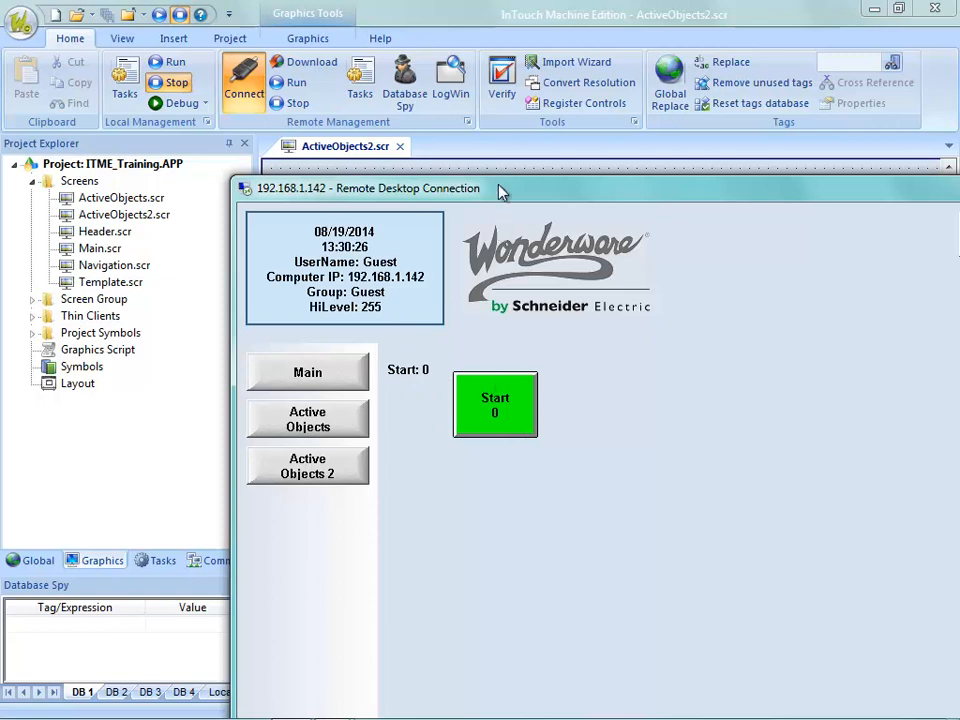
left_click_drag(498, 186, 455, 0)
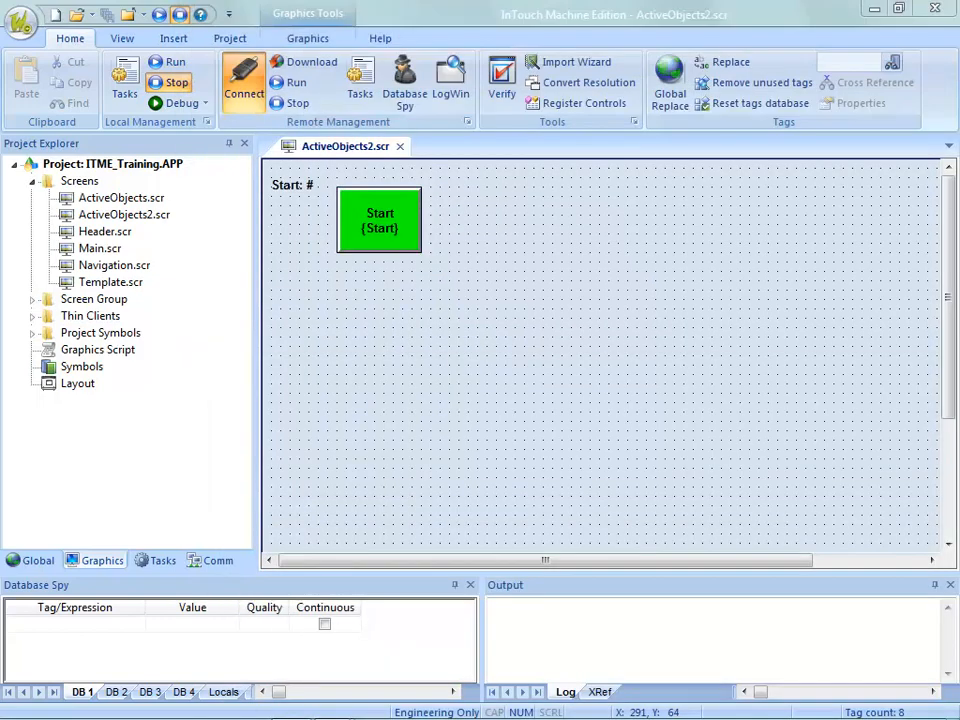
Step: Duplicate the Start pushbutton and place the copy directly to the right of the original, at X 180, Y 30
left_click(395, 236)
left_click_drag(395, 236, 480, 235)
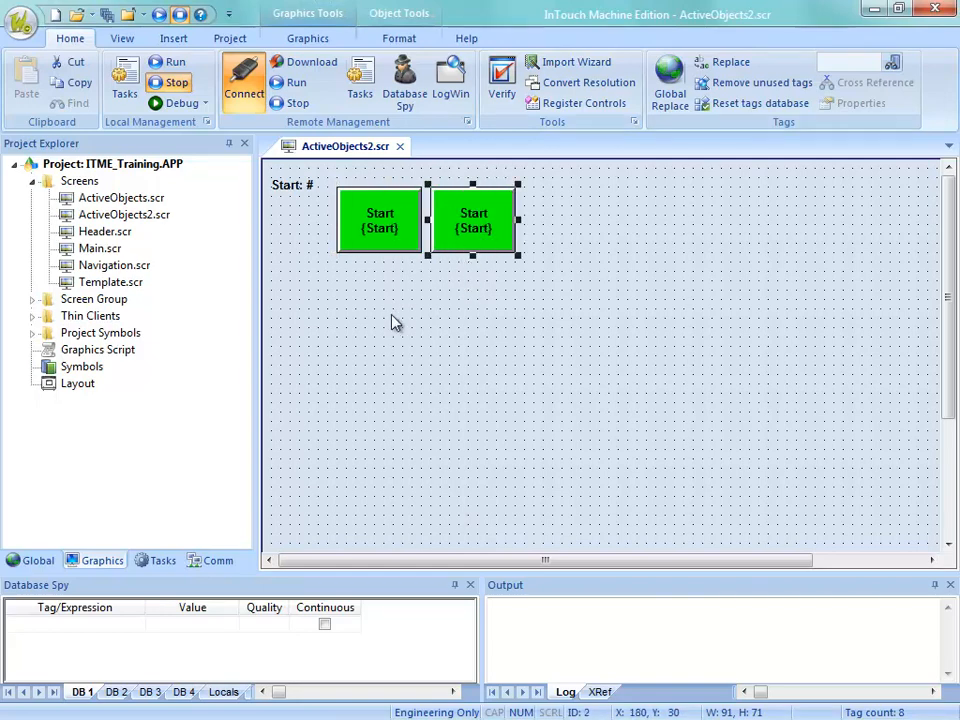
left_click(383, 240)
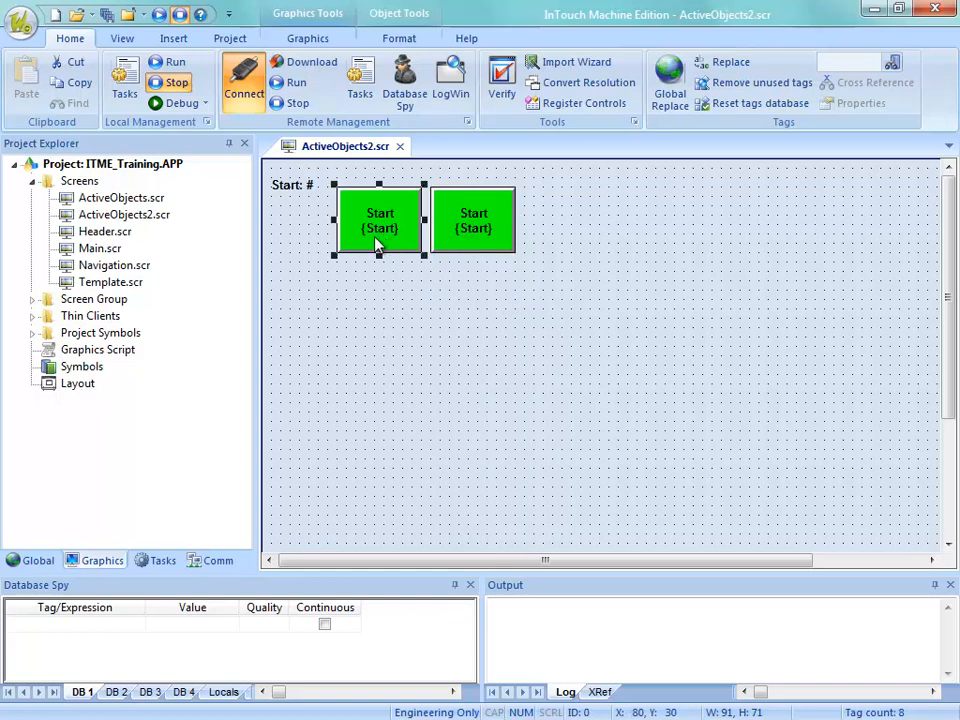
Step: Set the copied Start pushbutton's type to Maintained and close its properties
left_click(488, 222)
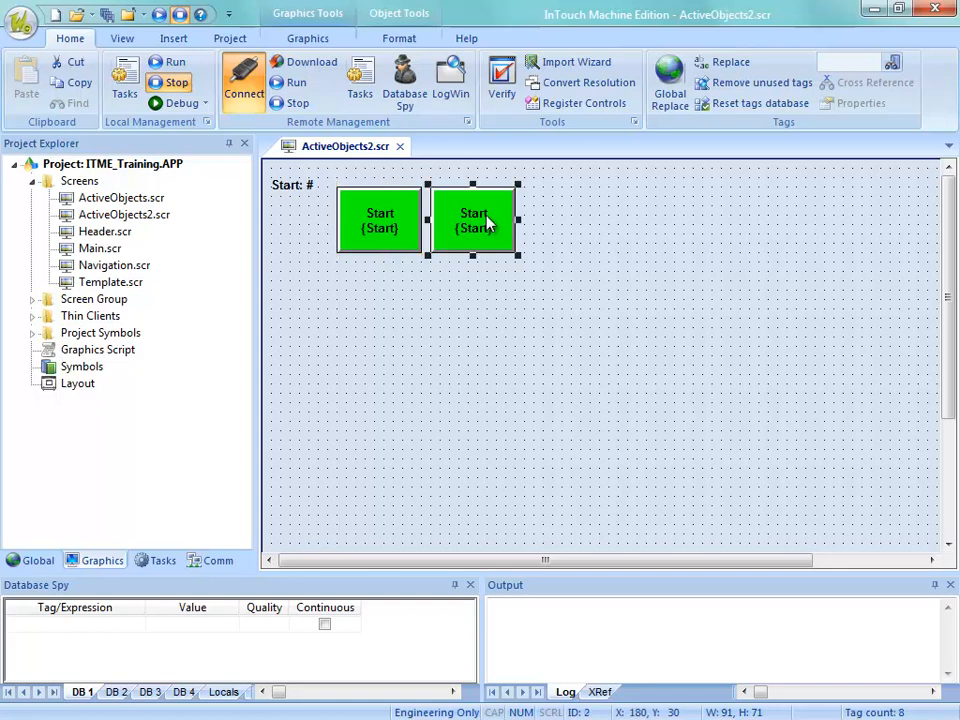
double_click(488, 218)
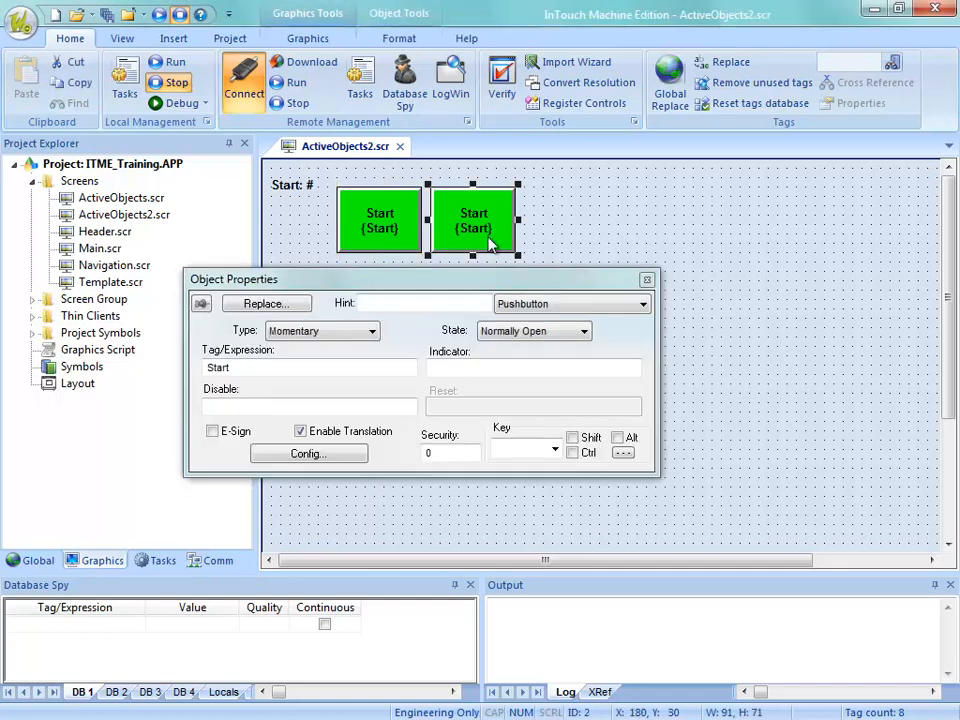
left_click(318, 331)
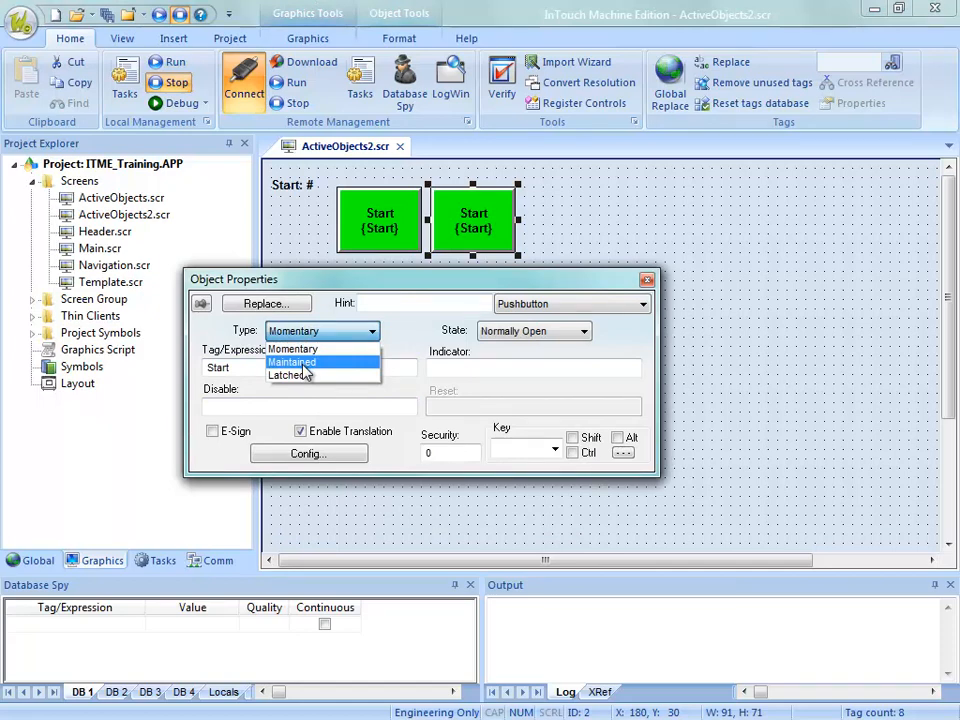
left_click(300, 362)
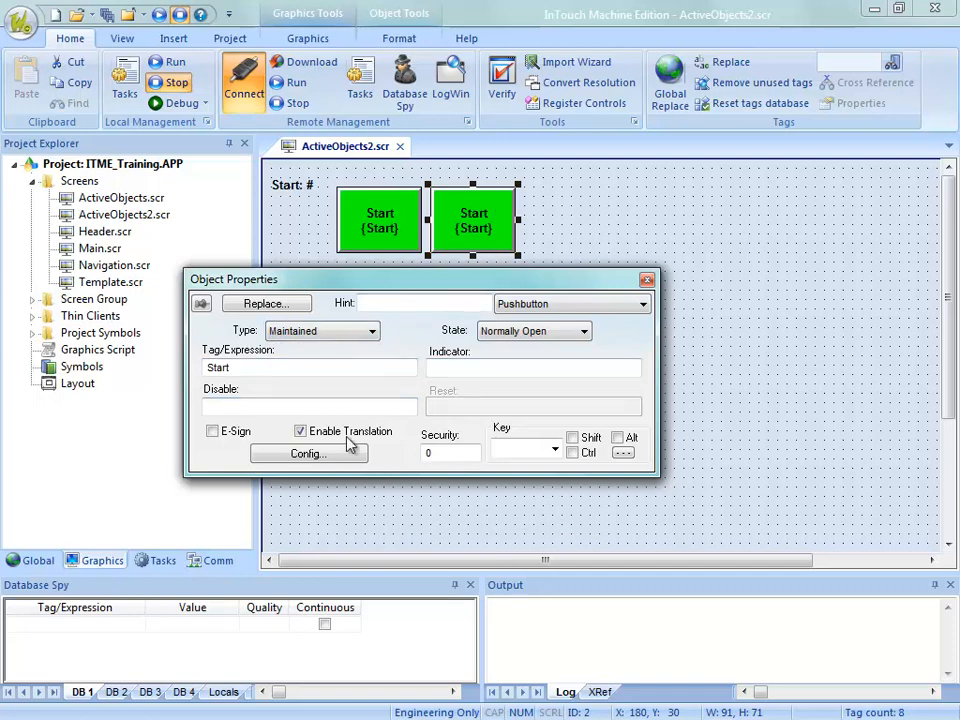
left_click(408, 522)
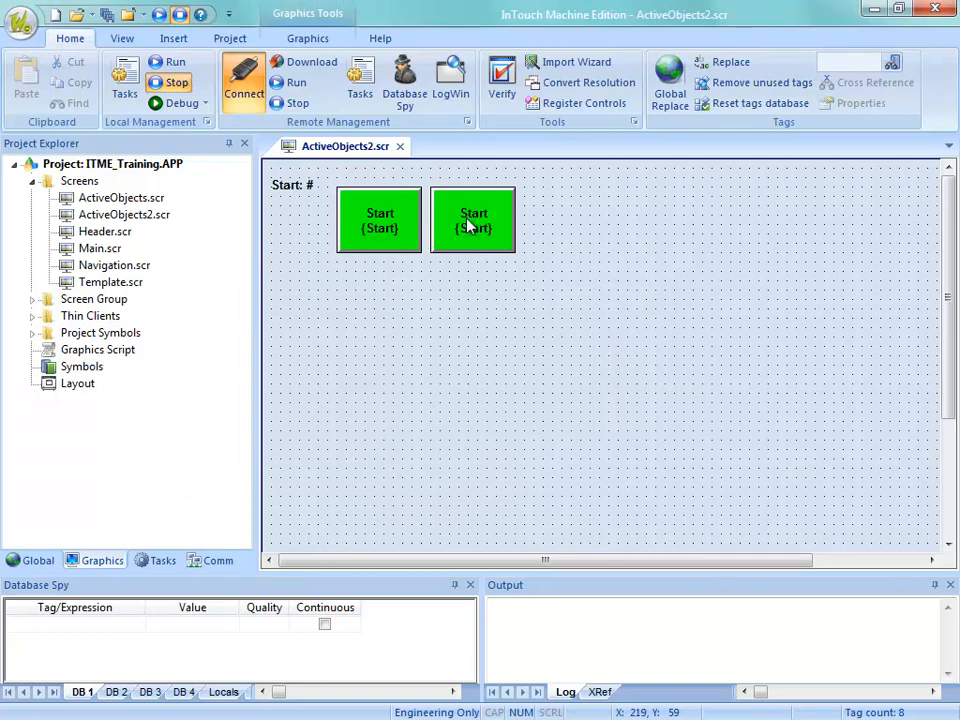
double_click(481, 238)
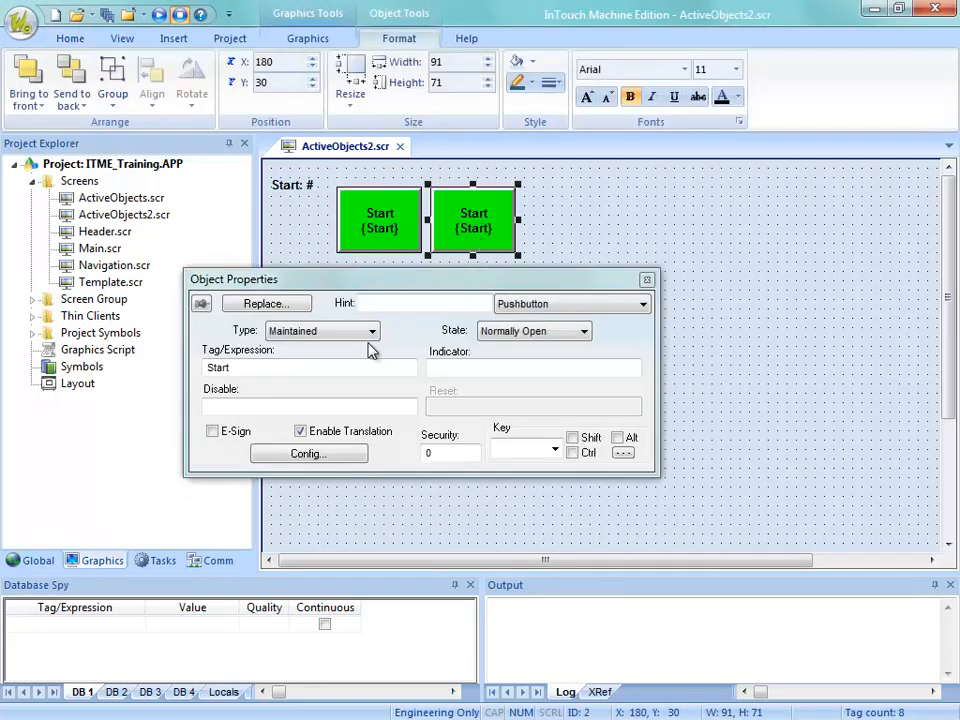
left_click(603, 186)
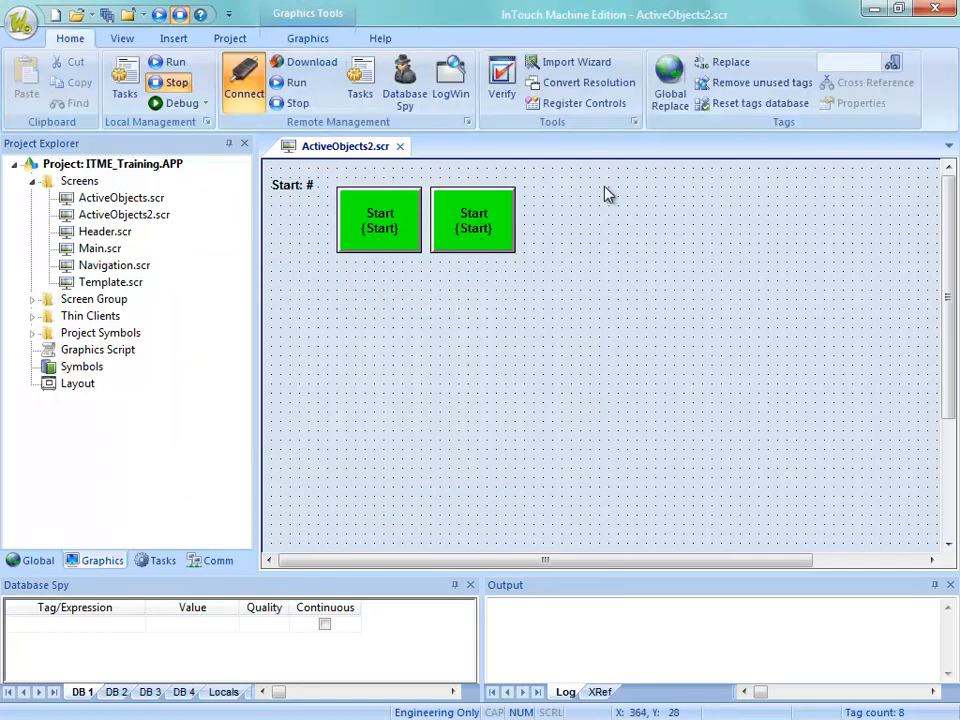
Step: Save the ActiveObjects2 screen containing both pushbuttons and download it to the target system
right_click(350, 149)
left_click(386, 157)
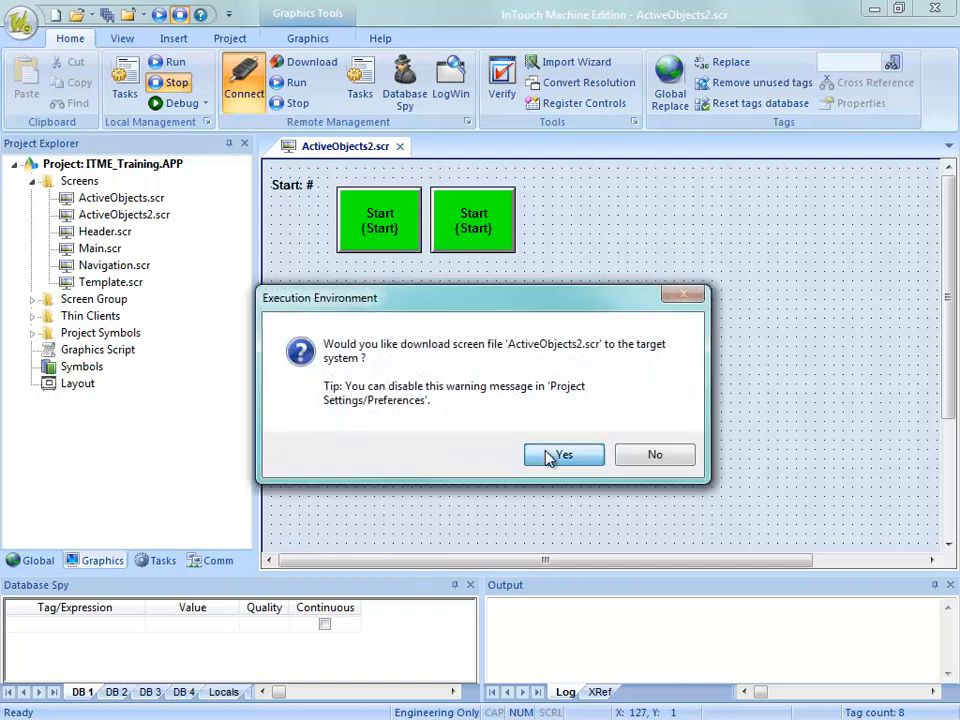
left_click(551, 454)
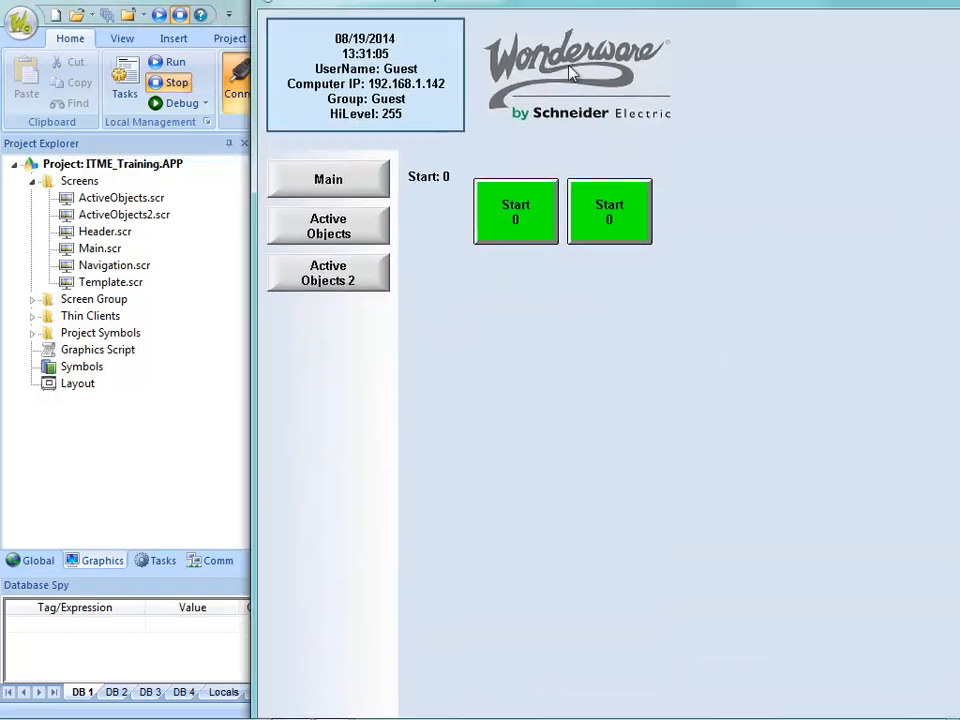
Step: Test the momentary Start pushbutton in the remote desktop window, followed by the maintained one, to compare their actions
left_click(482, 350)
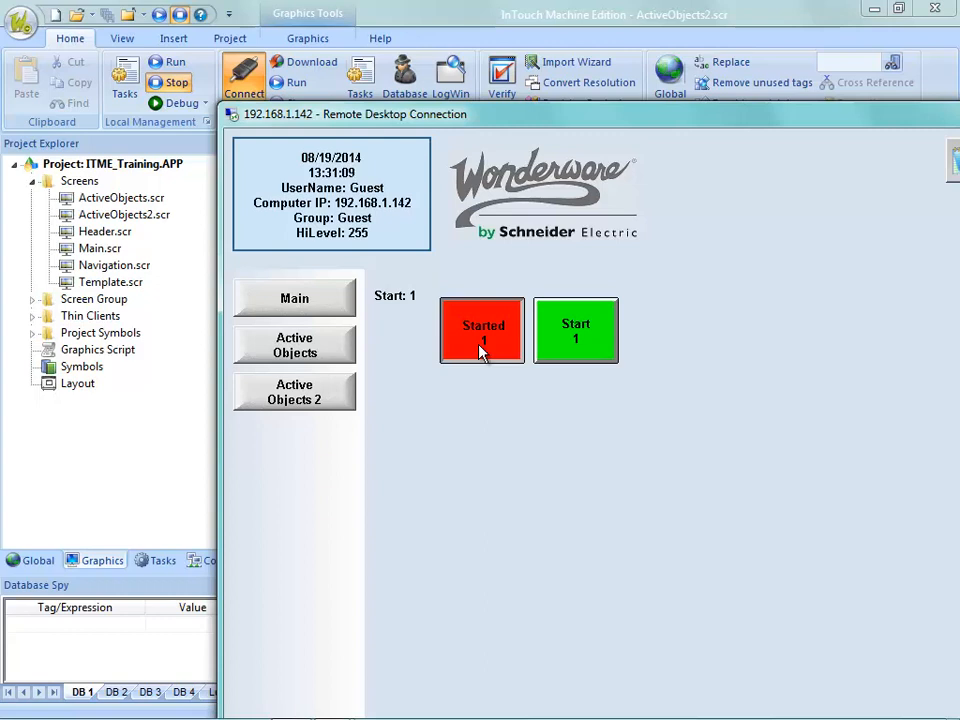
left_click(482, 350)
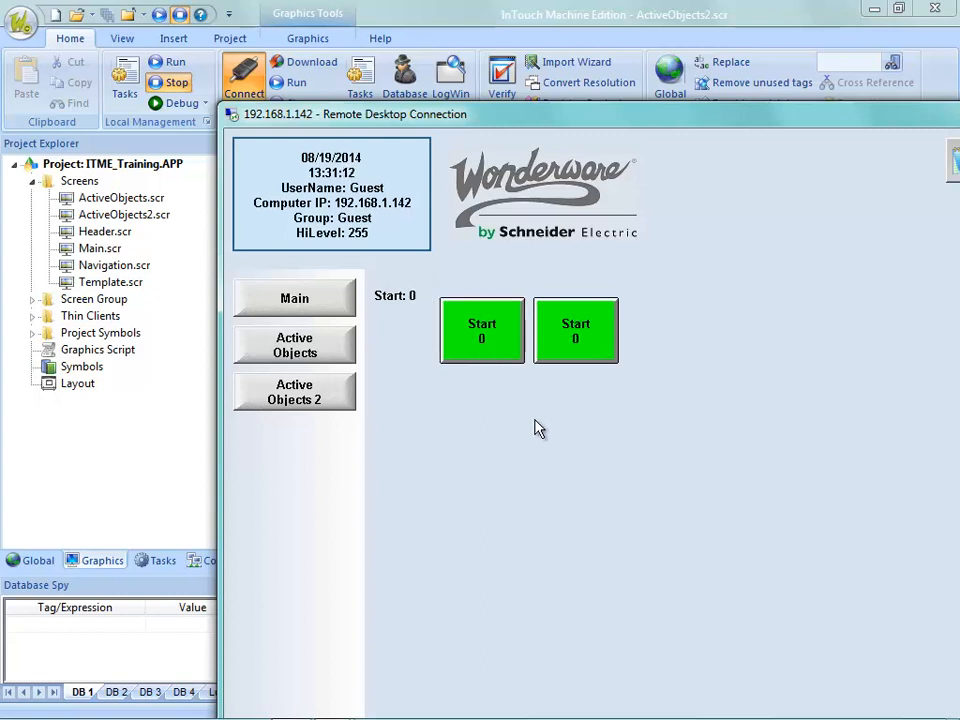
left_click(560, 362)
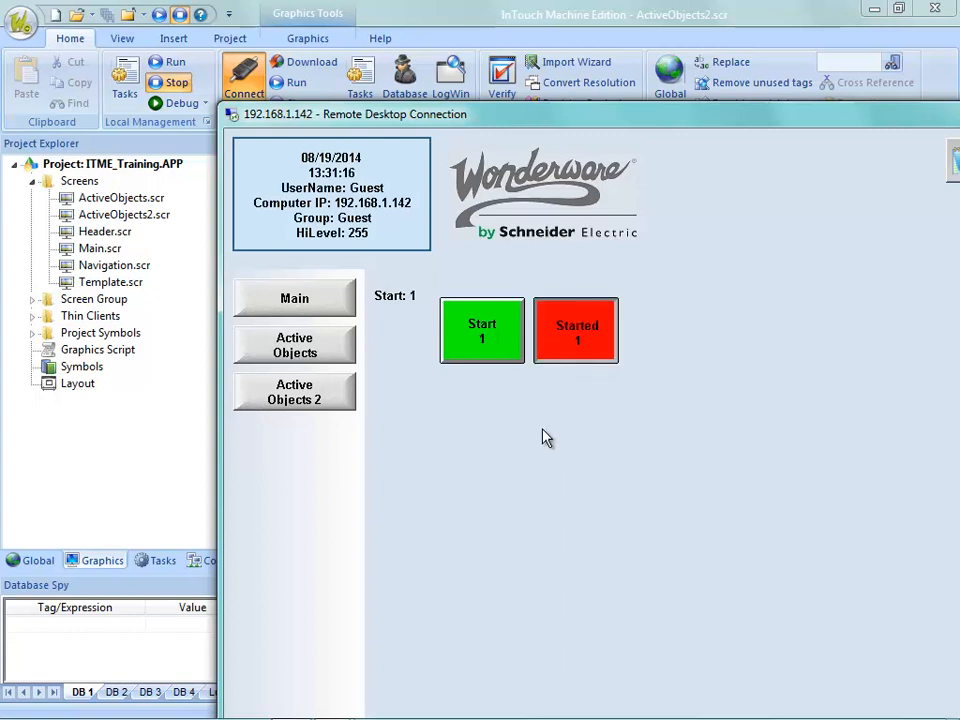
Step: Release the maintained Start pushbutton in the remote desktop window, and move that window aside to return to the screen editor
left_click(565, 350)
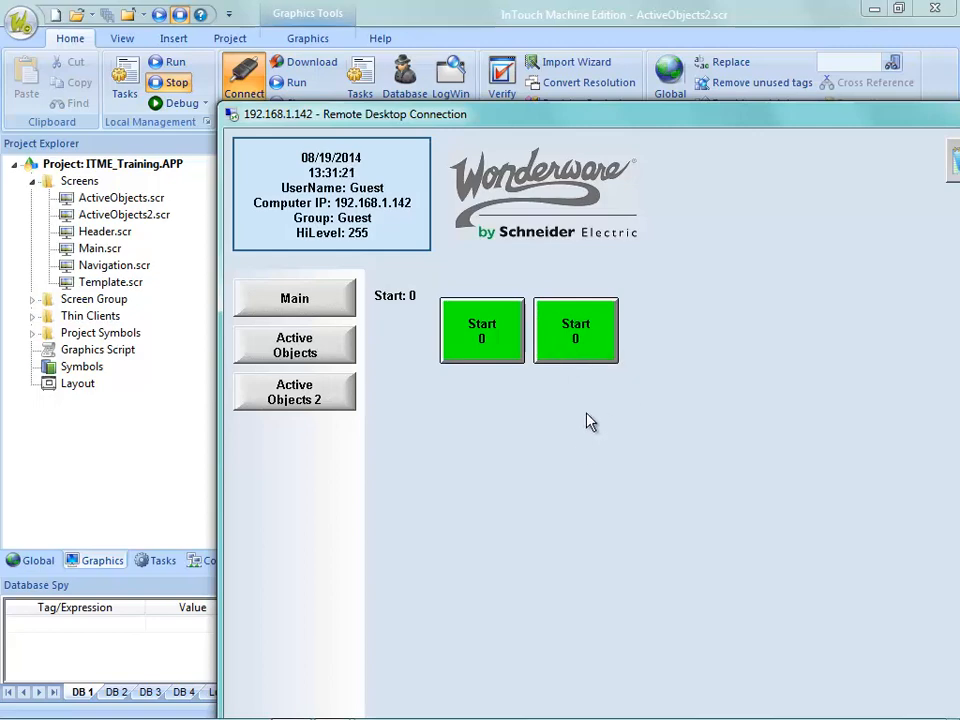
left_click_drag(550, 114, 490, 0)
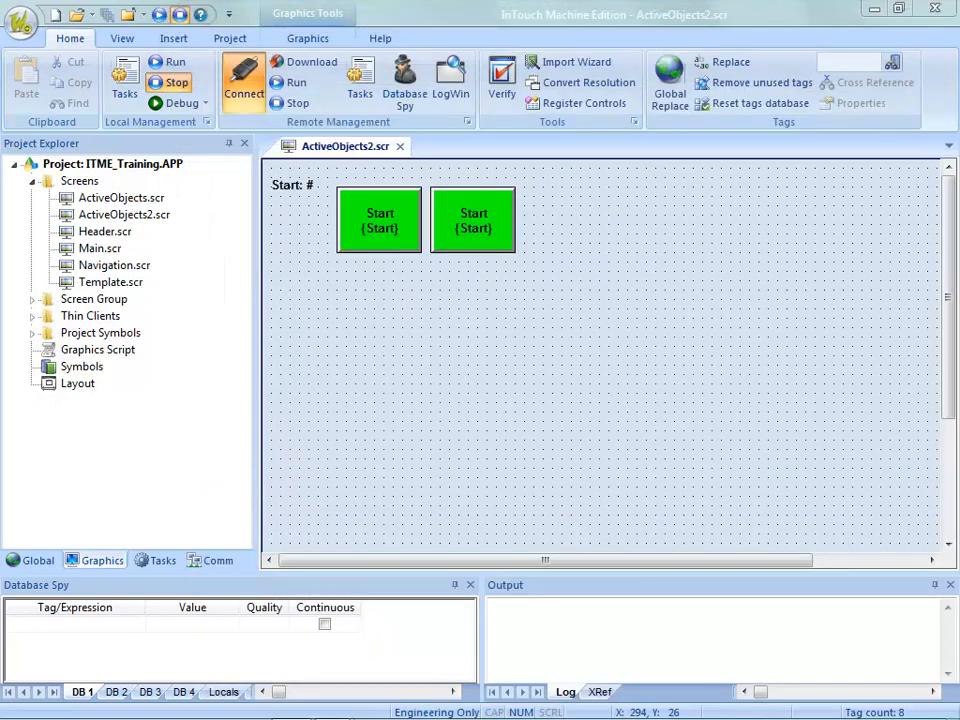
Step: Duplicate the maintained Start pushbutton and place the copy directly to the right of it, at X 280, Y 30
left_click(492, 250)
double_click(490, 246)
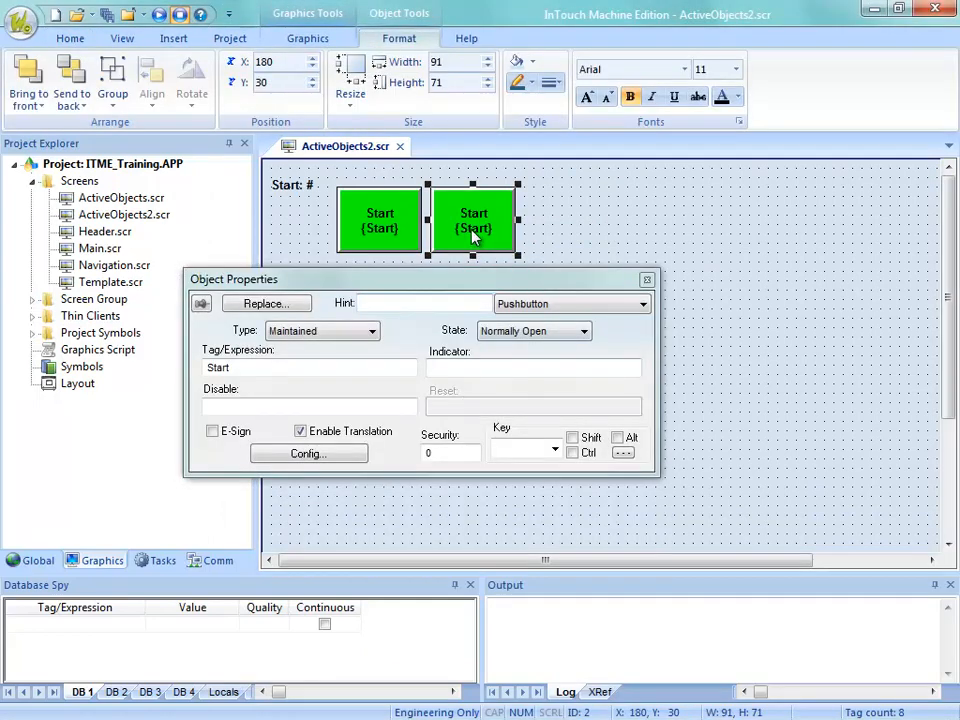
left_click(331, 330)
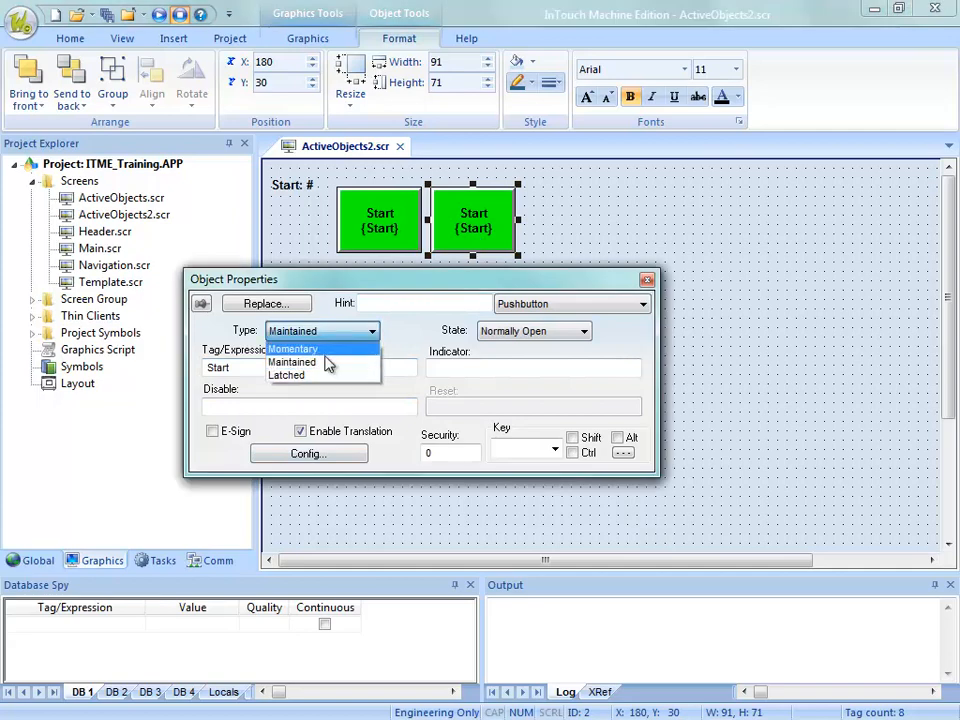
left_click(612, 194)
left_click(501, 238)
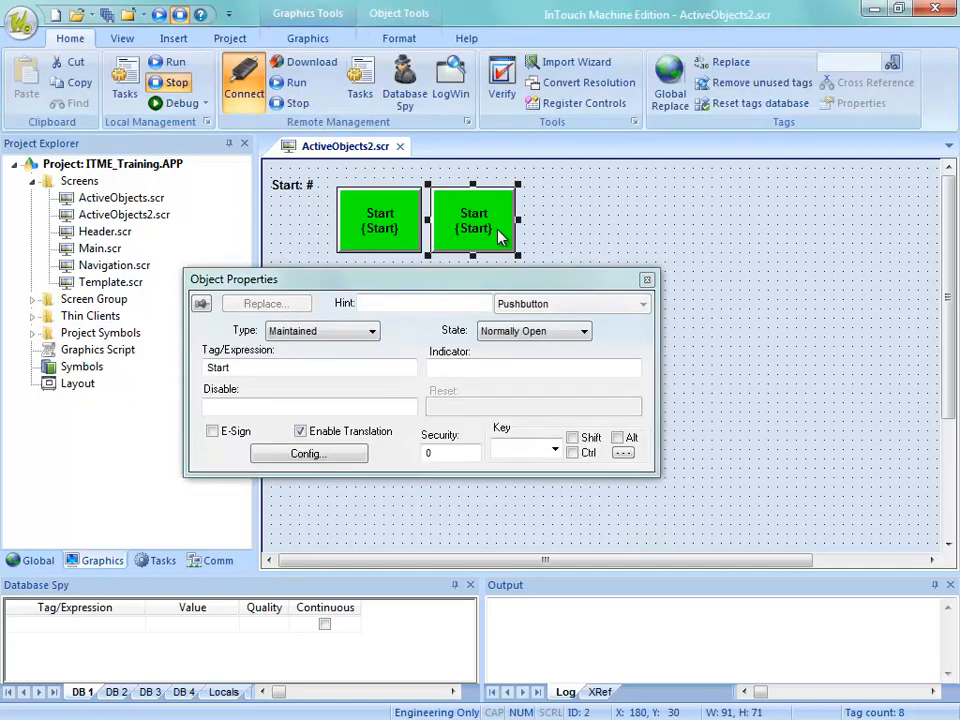
left_click_drag(501, 237, 594, 237)
Step: Set the third Start pushbutton's type to Latched and enter StartReset as its reset tag
left_click(322, 331)
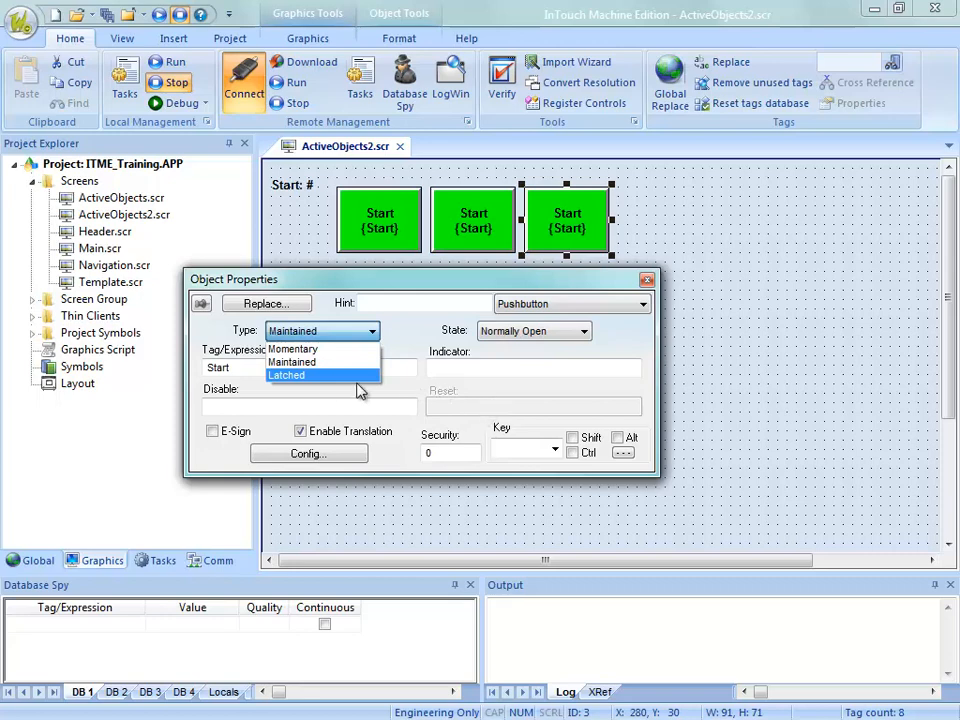
left_click(300, 376)
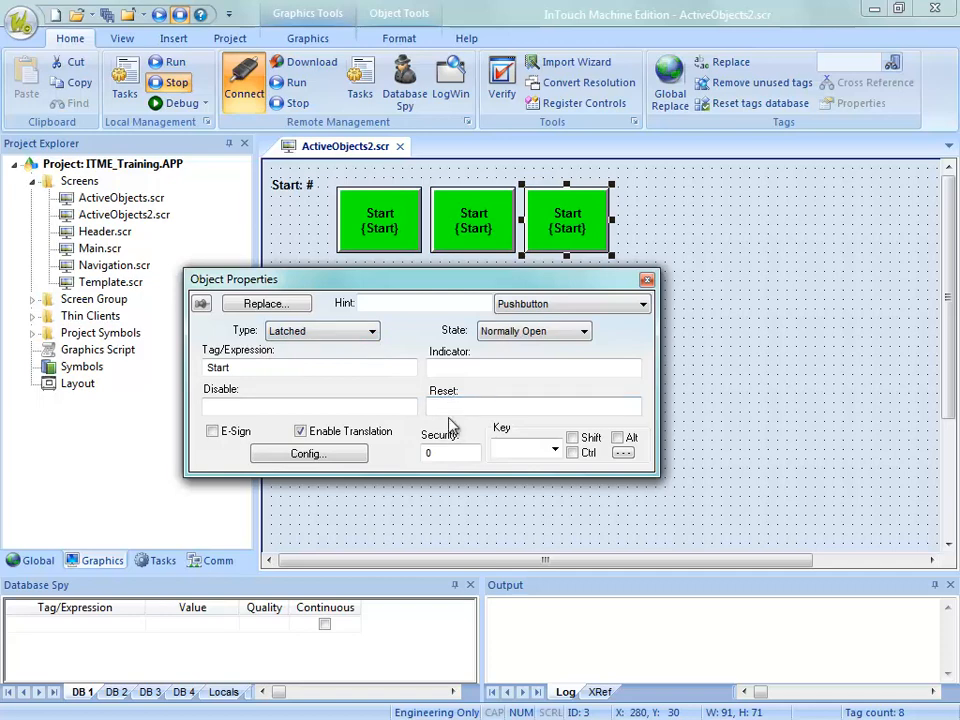
left_click_drag(446, 275, 431, 326)
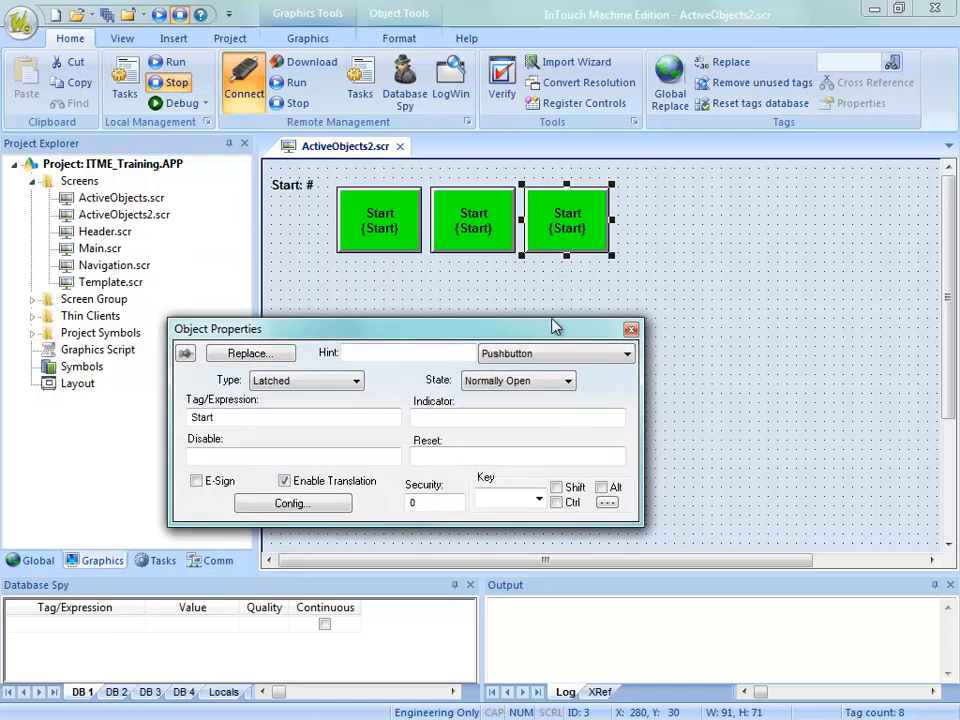
left_click(422, 456)
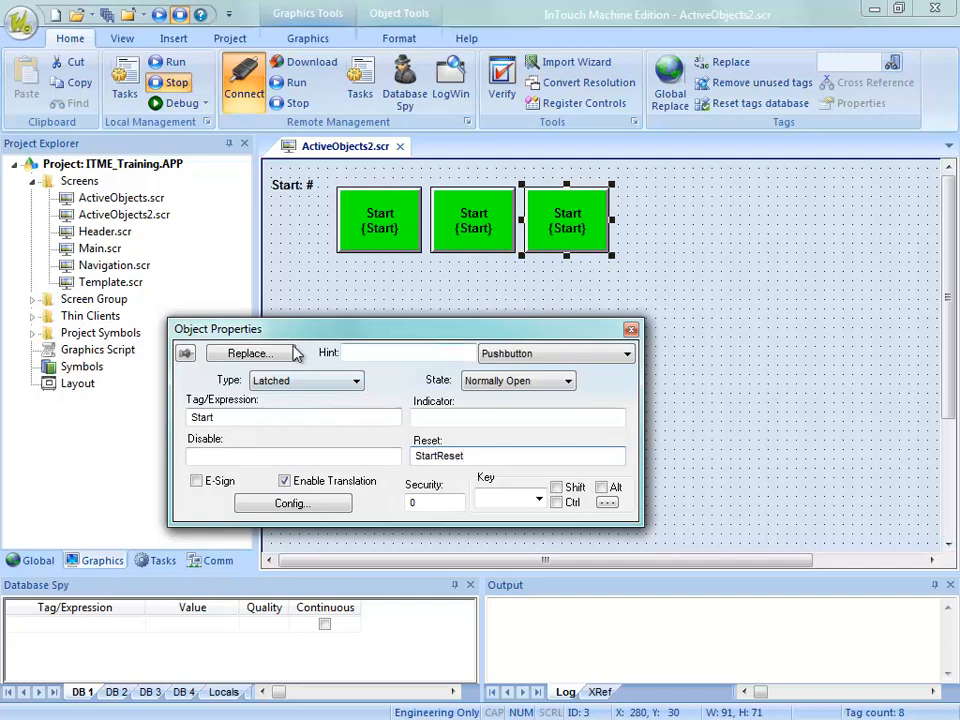
key("Return")
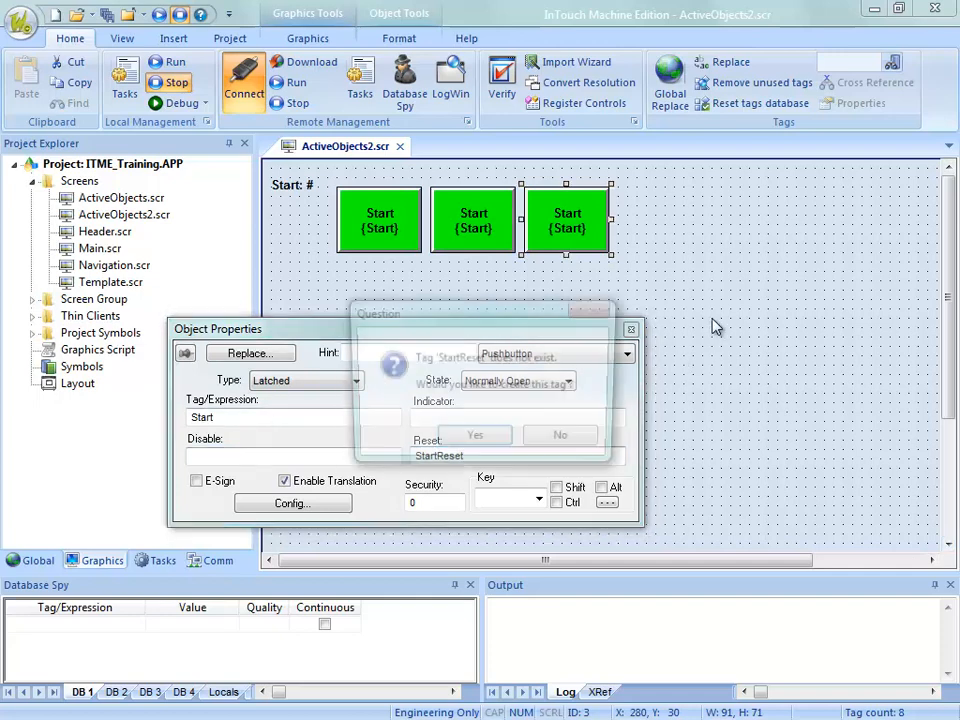
Step: Create the new StartReset tag as a Boolean with Server scope
left_click(474, 441)
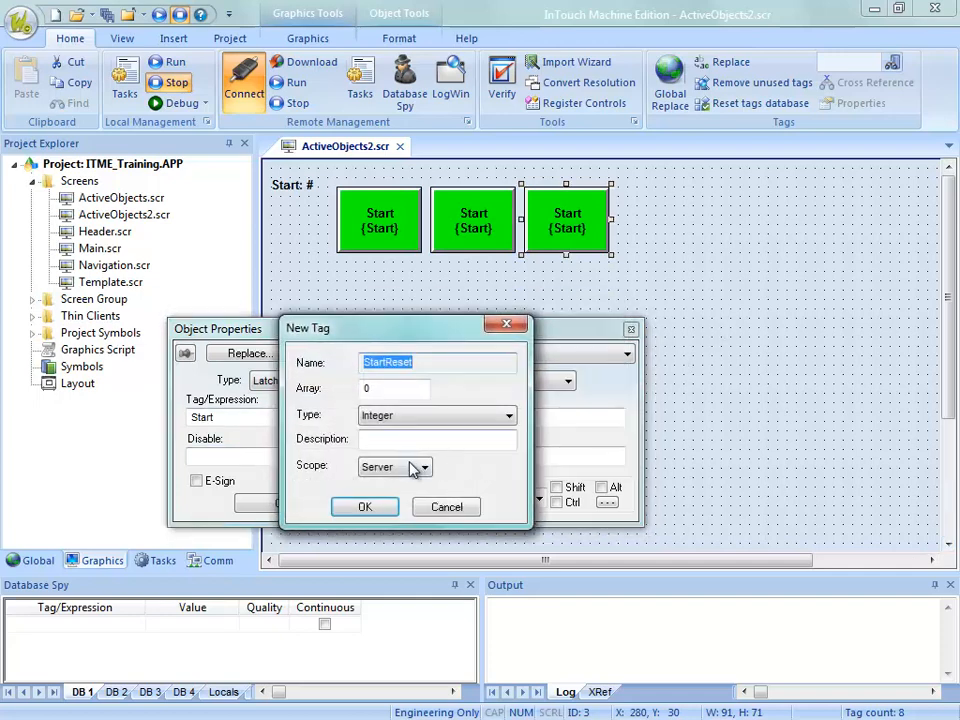
left_click(480, 415)
left_click(390, 427)
left_click(366, 507)
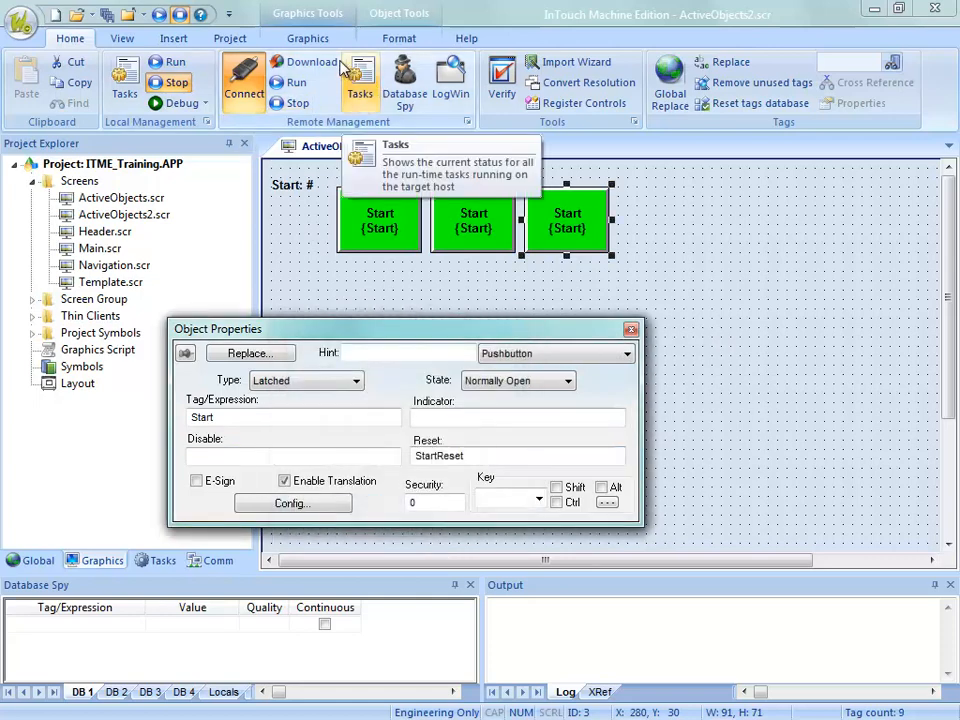
Step: Draw a new pushbutton about 91 wide and 31 high directly below the latched Start pushbutton, at X 280, Y 110
left_click(312, 37)
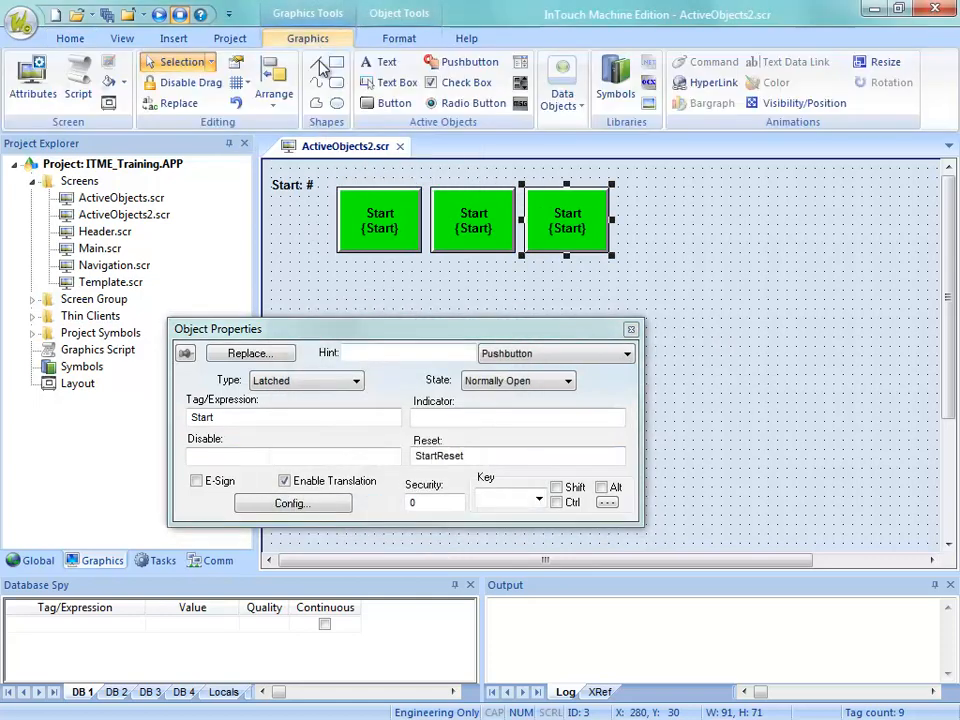
left_click(440, 63)
left_click_drag(525, 262, 607, 290)
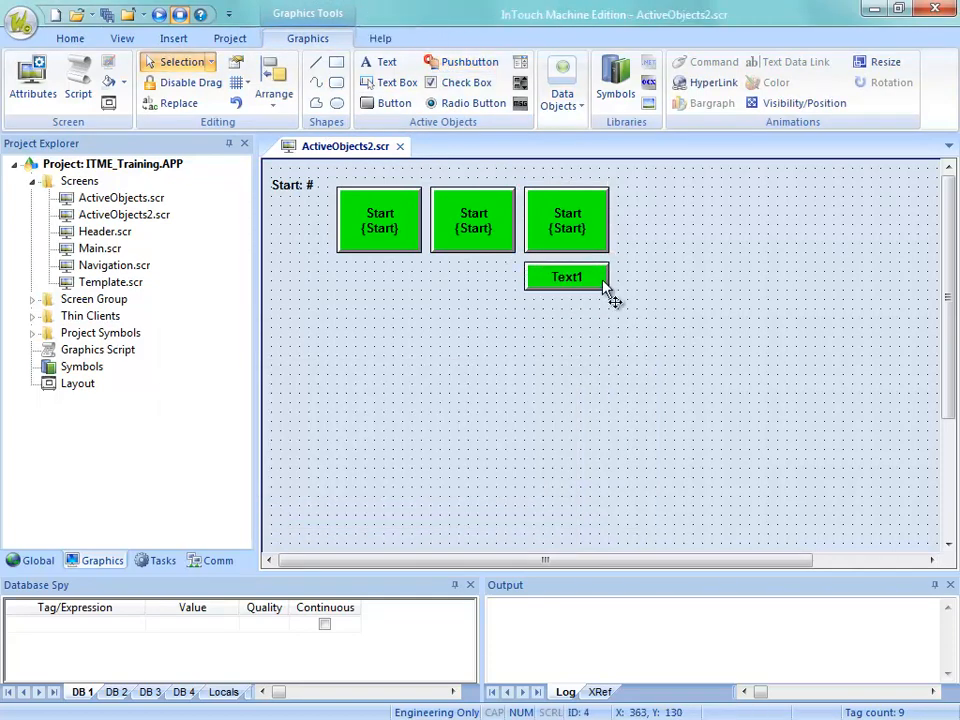
left_click(606, 286)
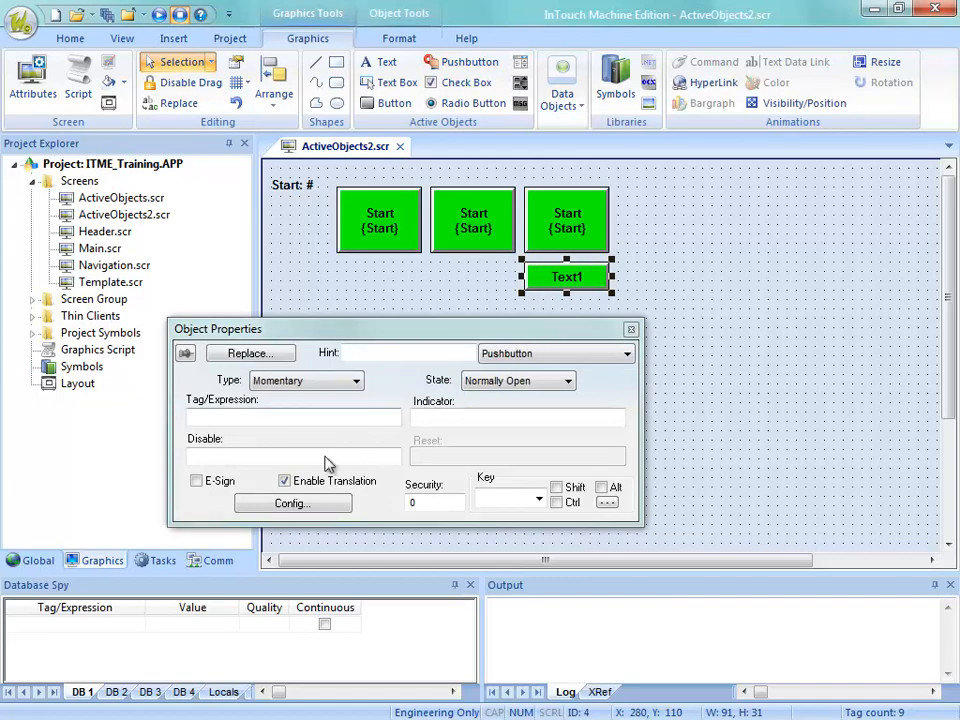
Step: Set the new pushbutton's open-state caption to Reset, replace its closed-state caption too, and accept the configuration
left_click(278, 505)
left_click_drag(303, 406, 284, 412)
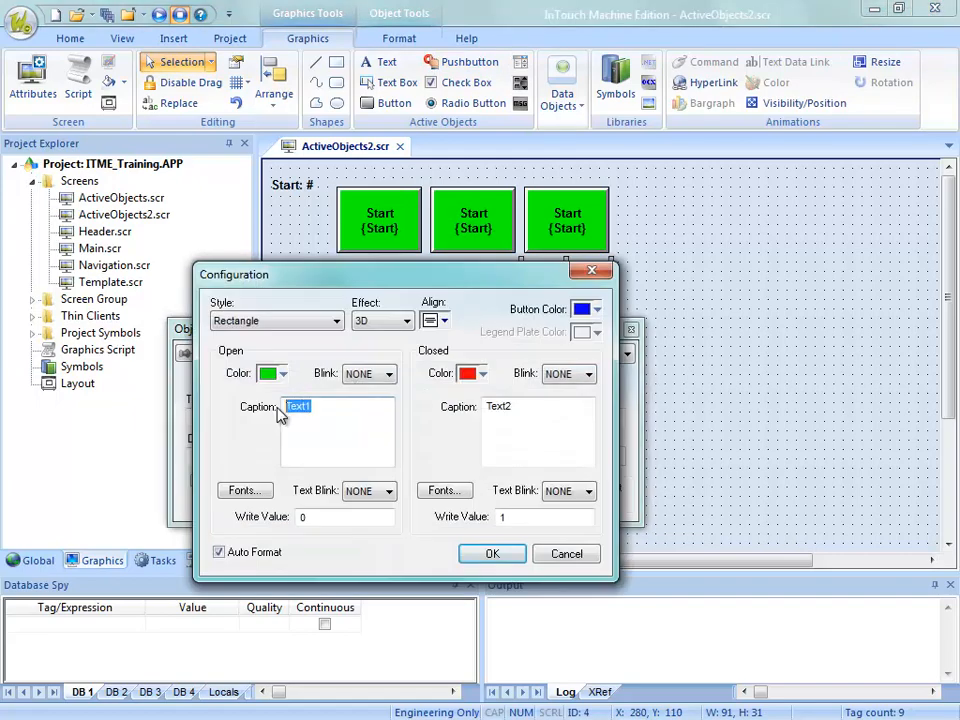
type("Reset")
key("Tab")
type("Re")
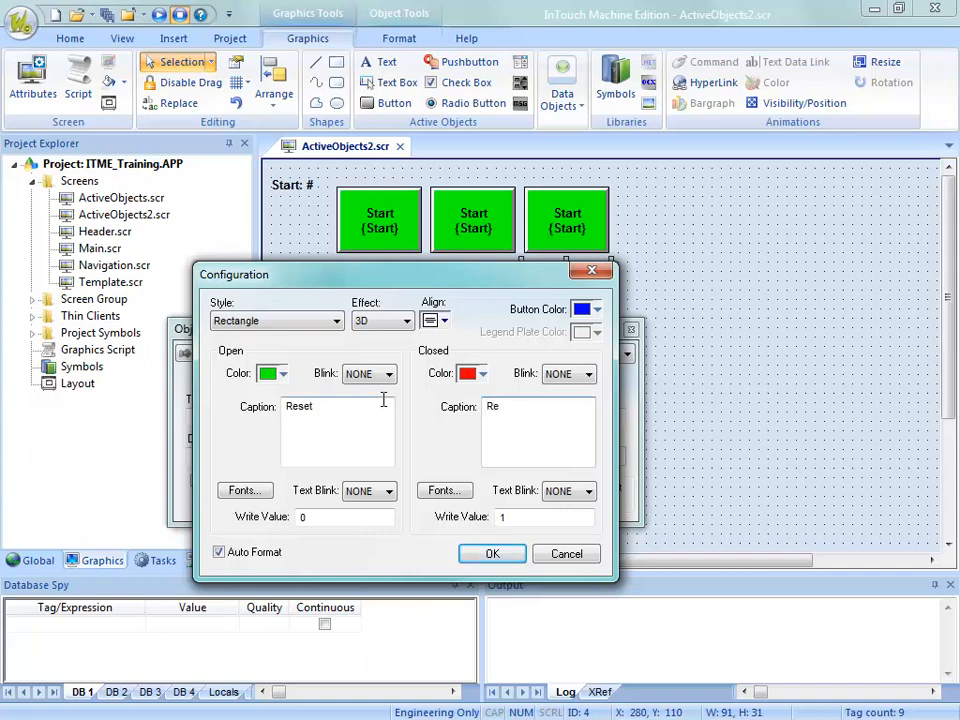
left_click(474, 554)
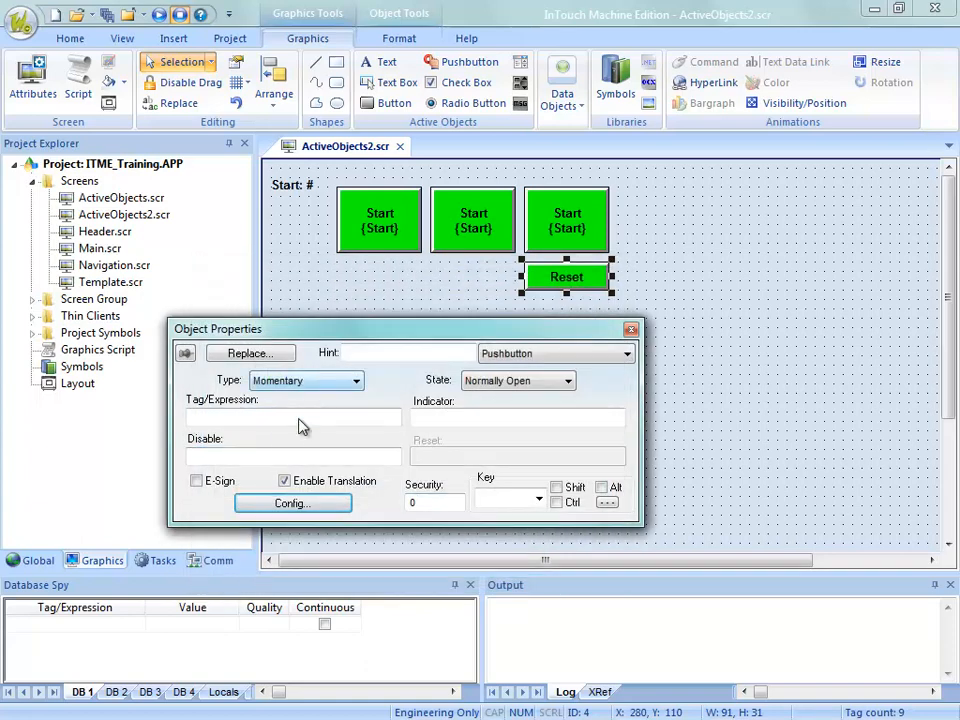
Step: Assign the existing StartReset tag to the Reset pushbutton and close its properties
left_click(262, 419)
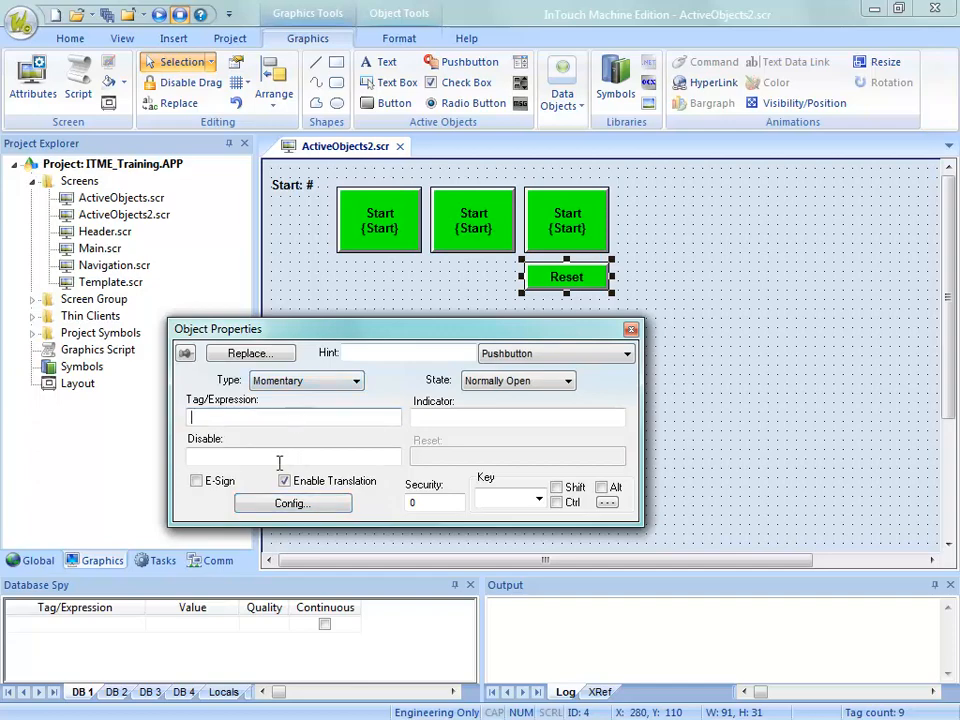
double_click(272, 417)
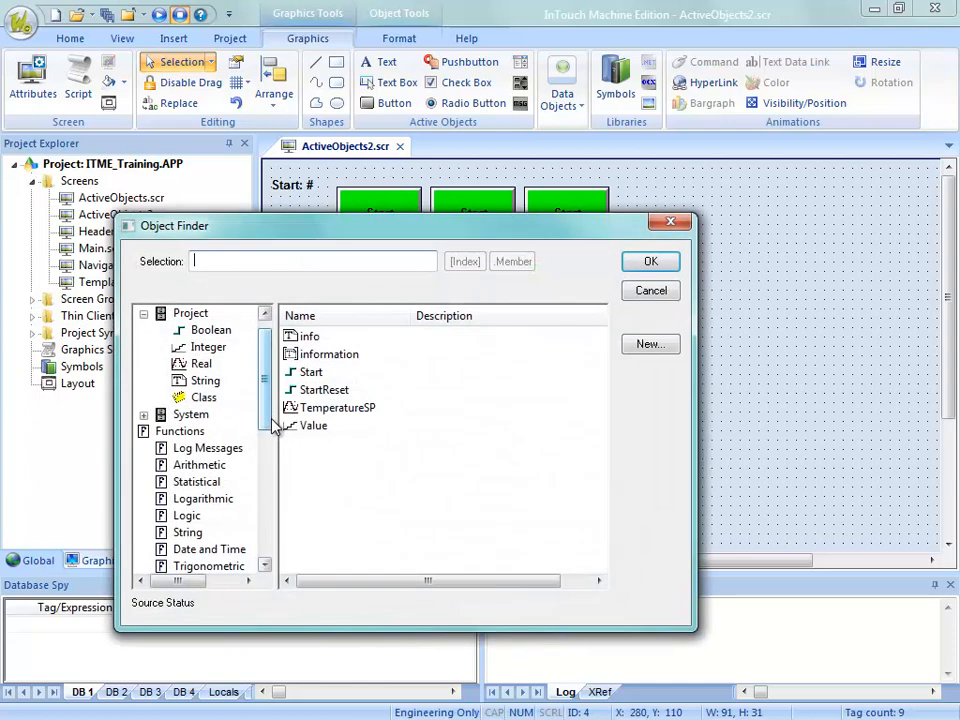
left_click(330, 389)
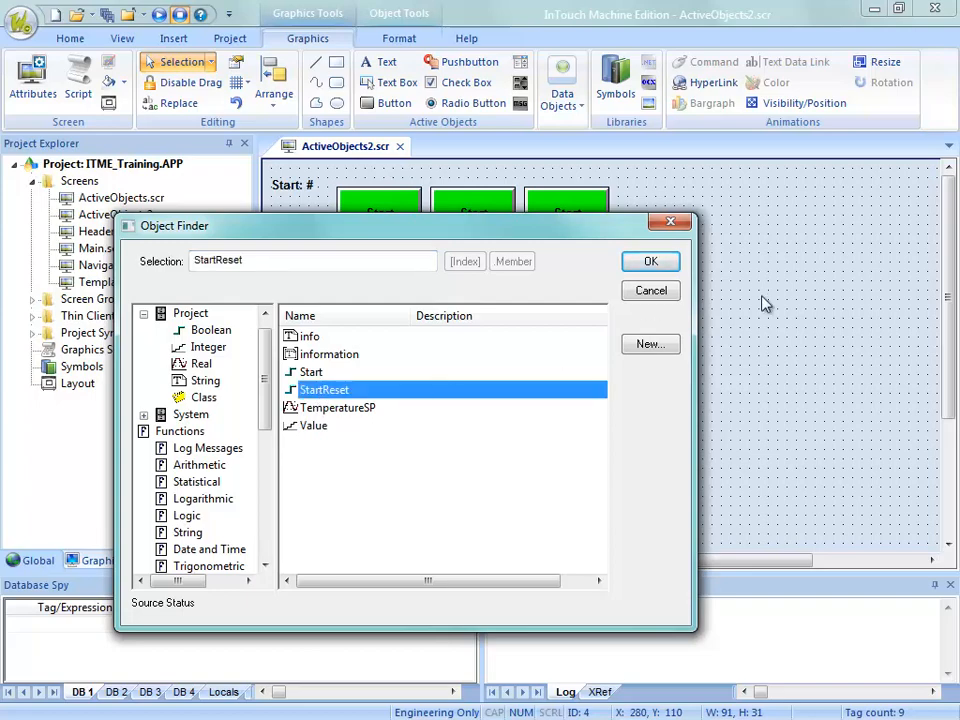
left_click(651, 261)
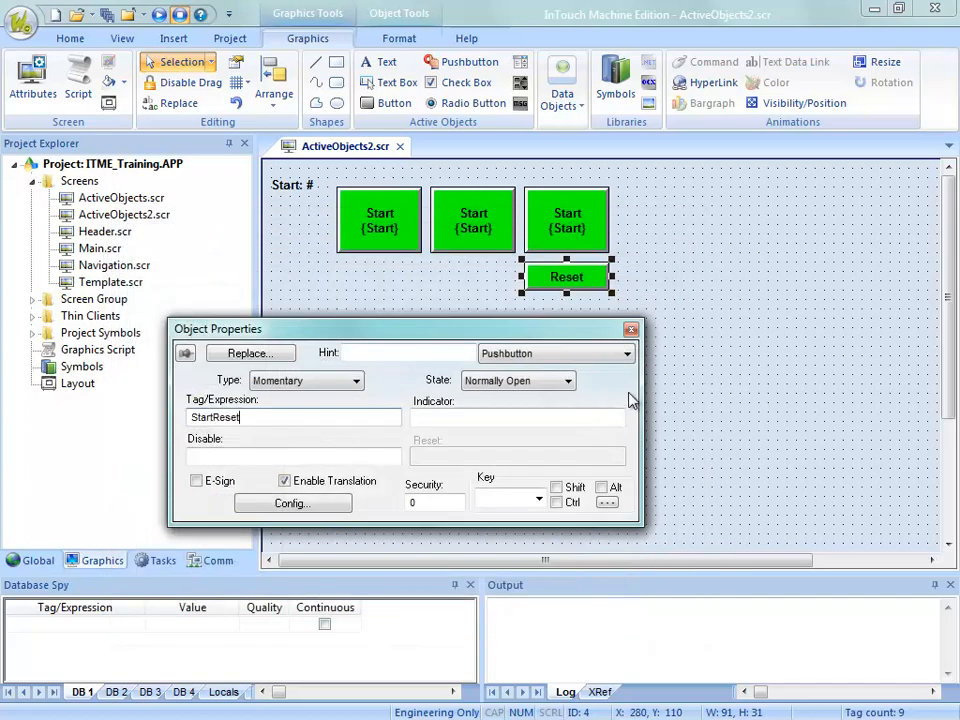
left_click(710, 335)
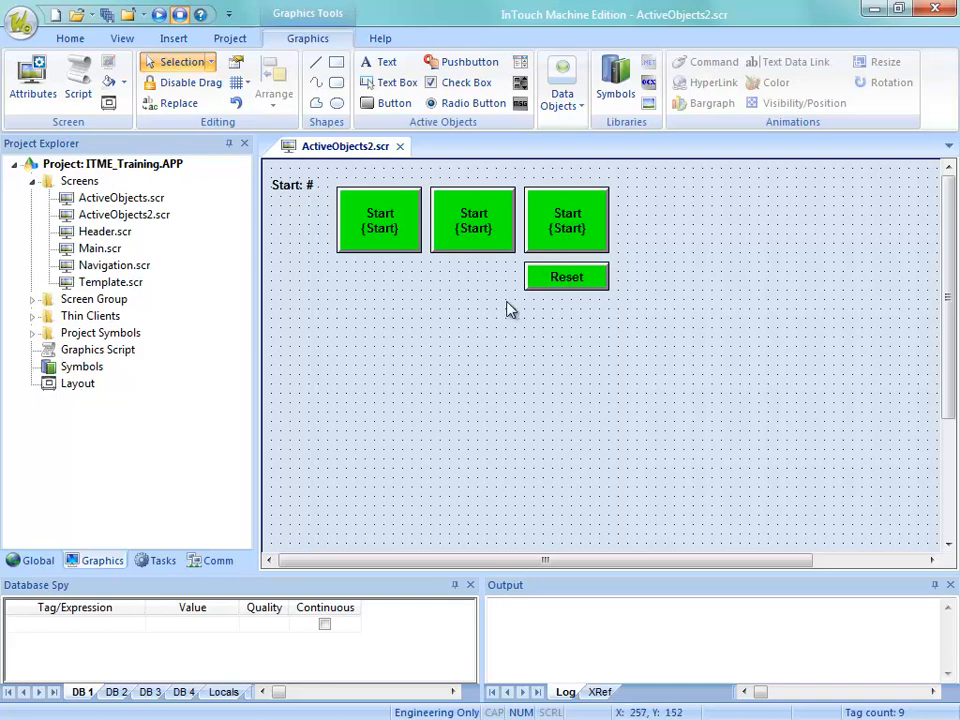
Step: Close the ActiveObjects2 screen with its changes saved and download it to the target system
right_click(364, 148)
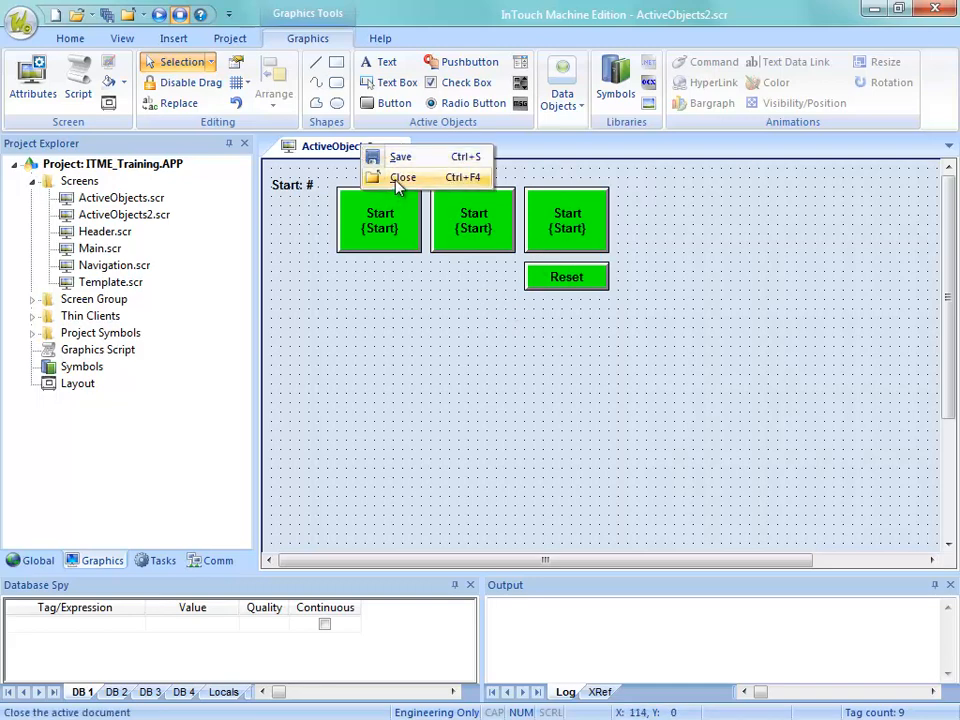
left_click(399, 178)
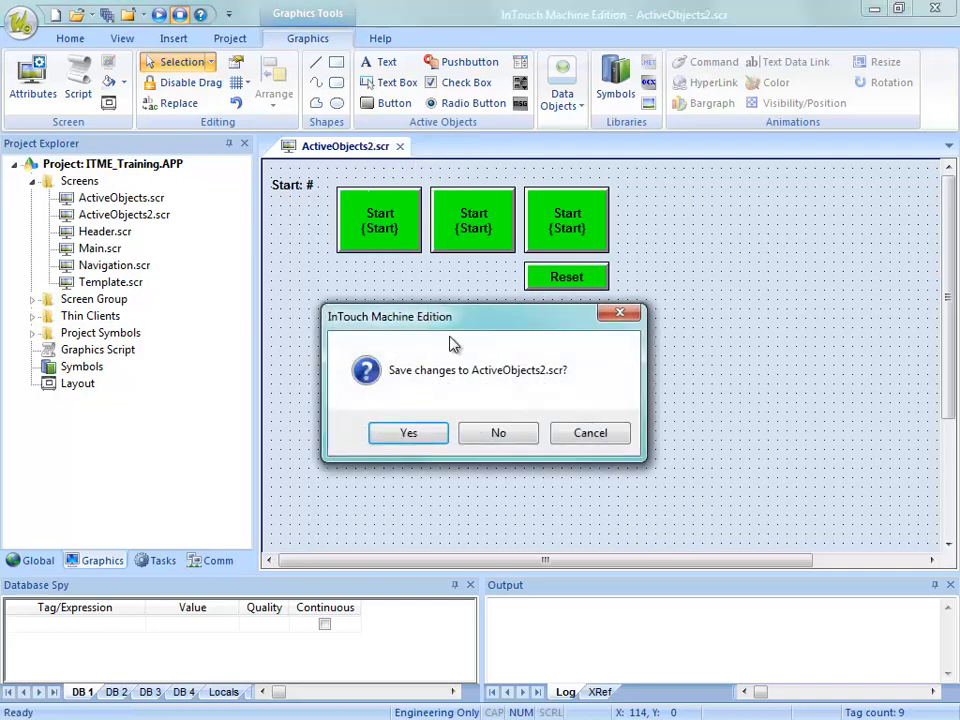
left_click(429, 443)
left_click(538, 463)
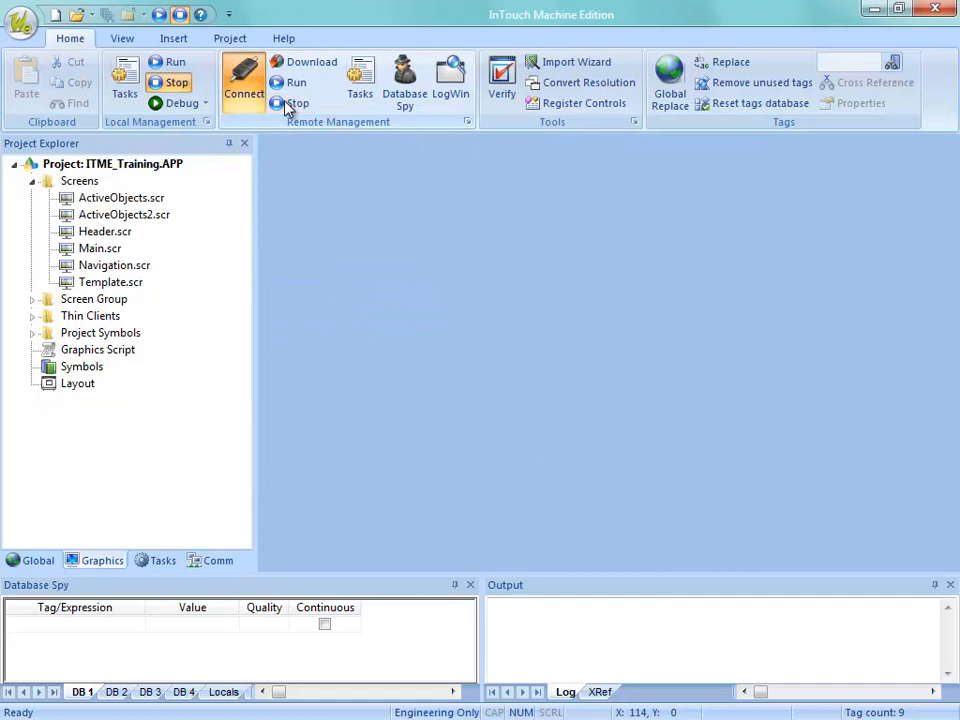
left_click(298, 70)
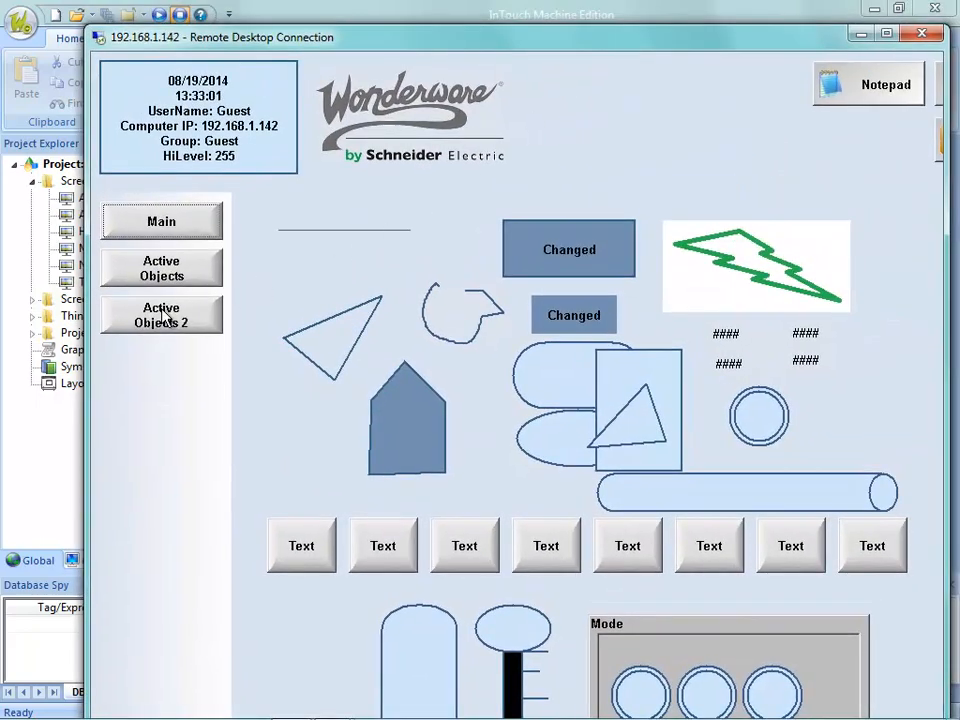
Step: Open the Active Objects 2 screen in the remote desktop window and test the momentary and maintained Start pushbuttons
left_click(162, 316)
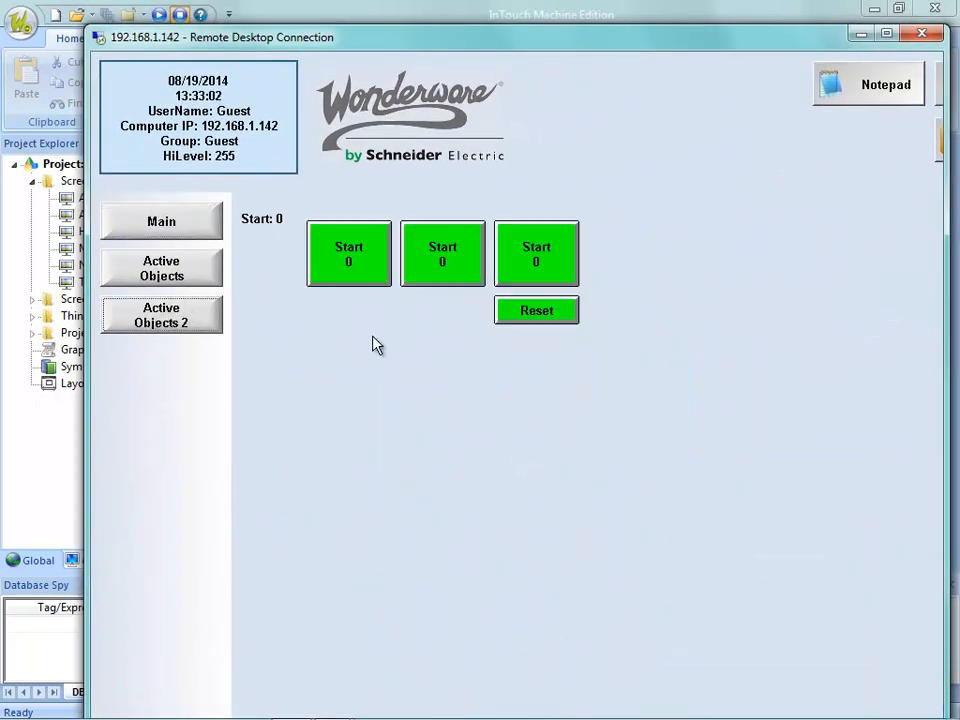
left_click(347, 270)
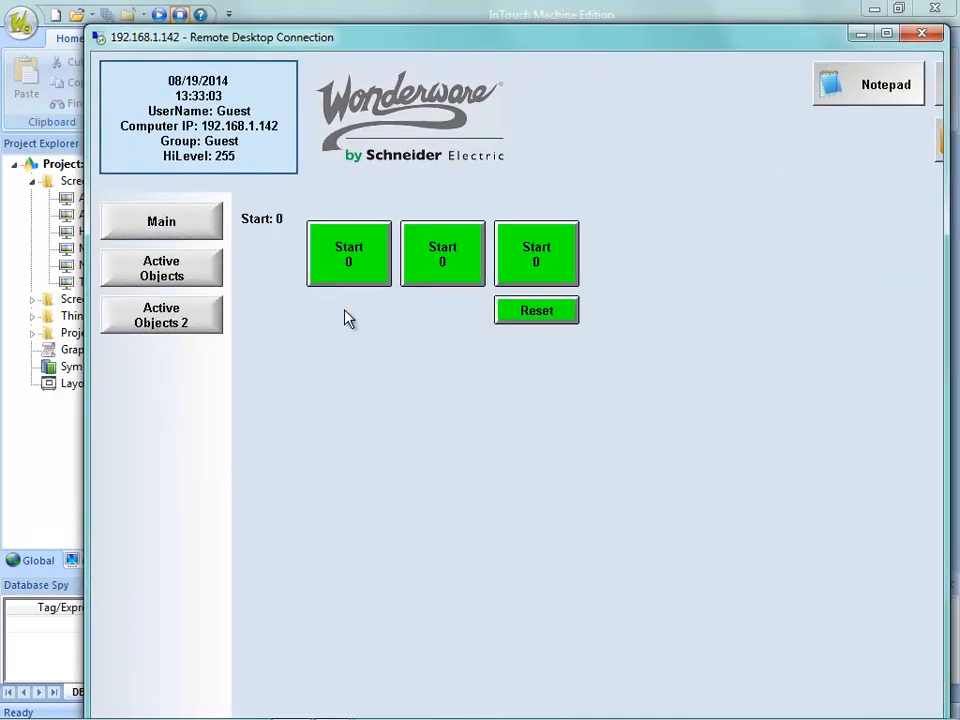
left_click(352, 263)
left_click(436, 281)
Step: Test the latched Start pushbutton on the target by repeatedly latching it and releasing it with the Reset pushbutton
left_click(517, 279)
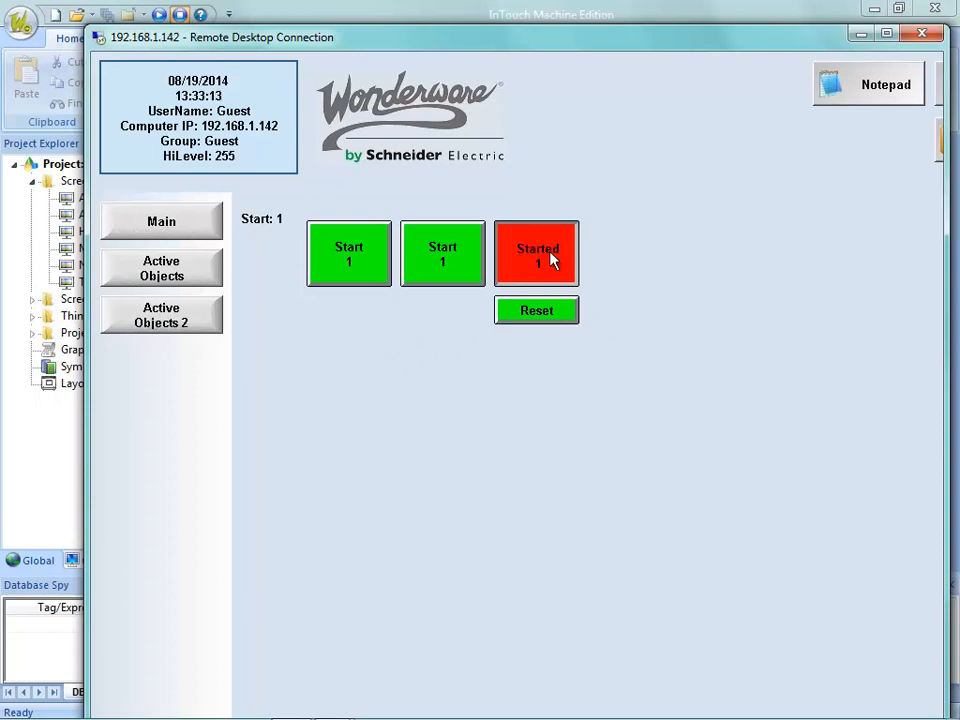
left_click(530, 313)
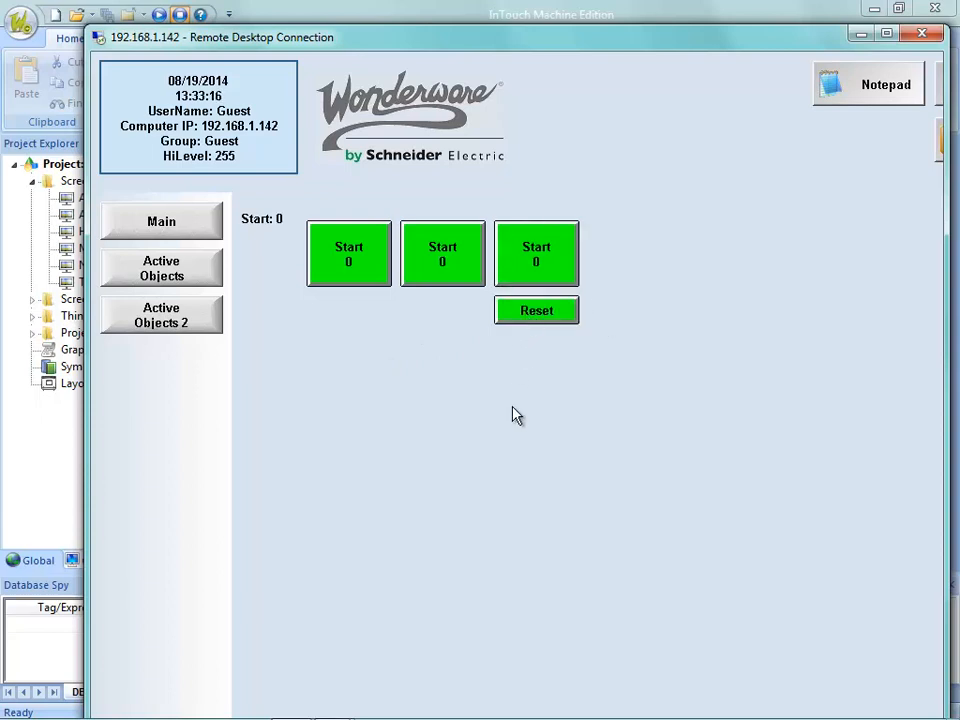
left_click(521, 279)
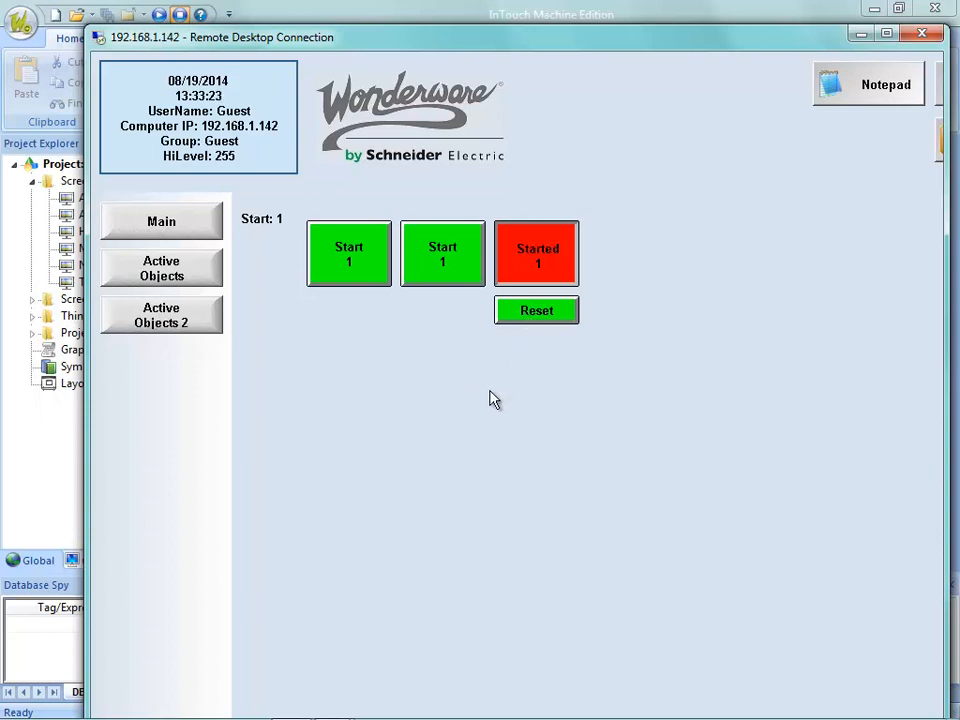
left_click(521, 316)
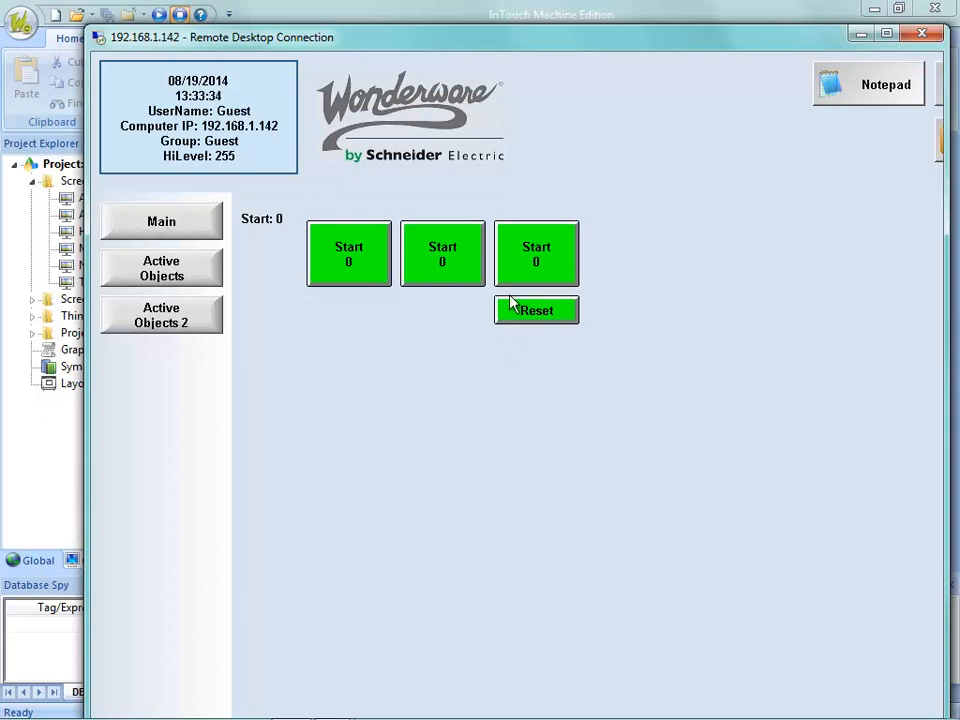
left_click(519, 266)
left_click(527, 316)
Step: Move the remote desktop window aside and reopen ActiveObjects2.scr for editing
left_click_drag(669, 40, 706, 0)
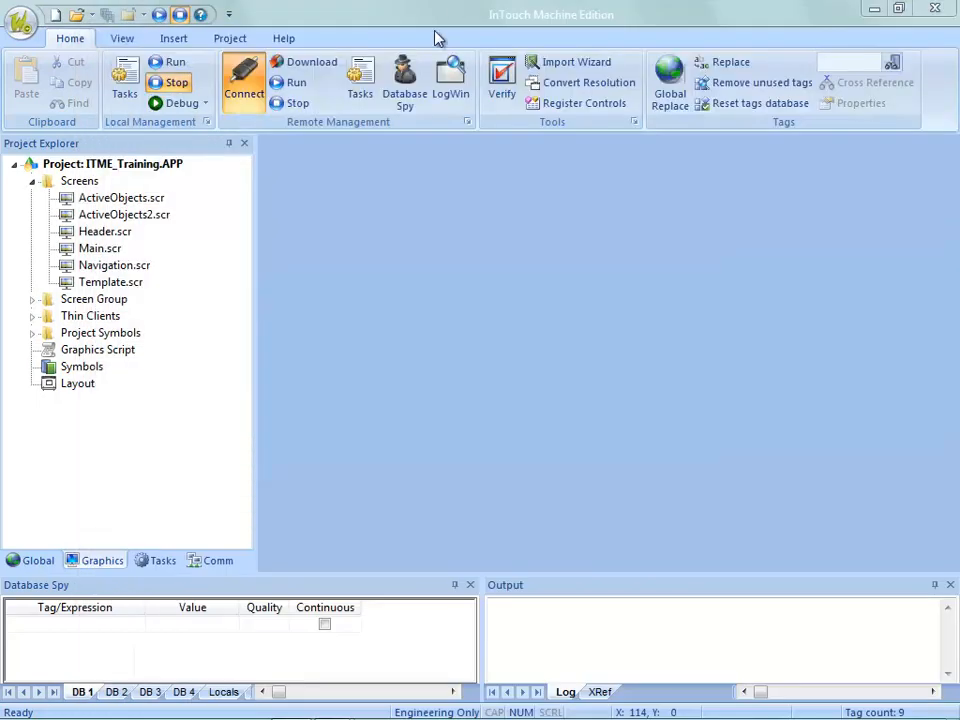
double_click(148, 216)
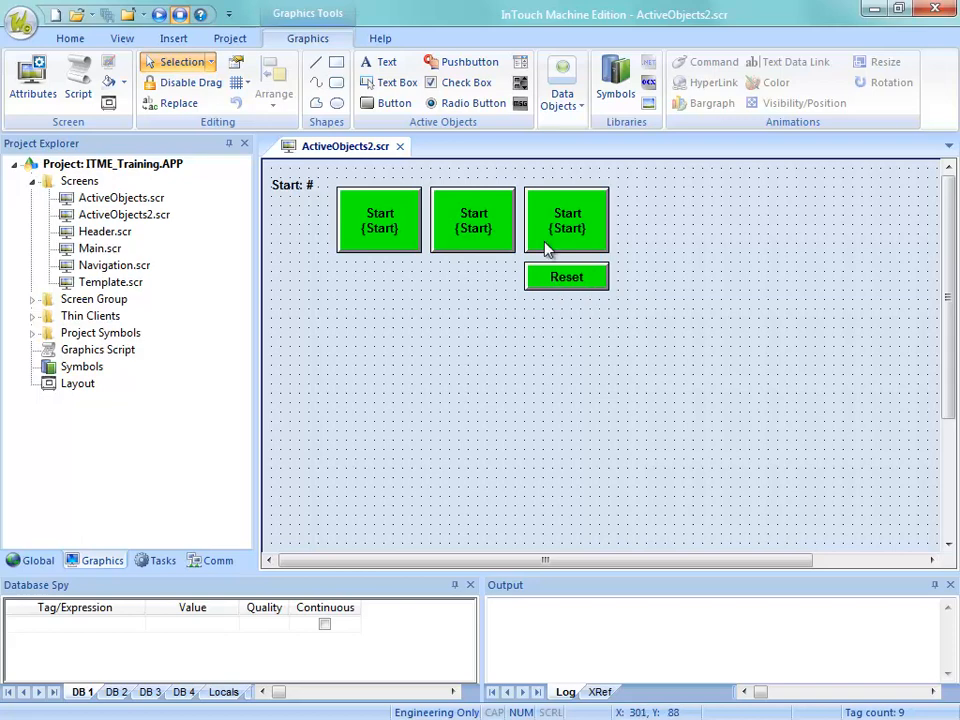
Step: Duplicate the momentary Start pushbutton directly below the original and set the copy's state to Normally Closed, leaving its configuration unchanged
left_click(398, 215)
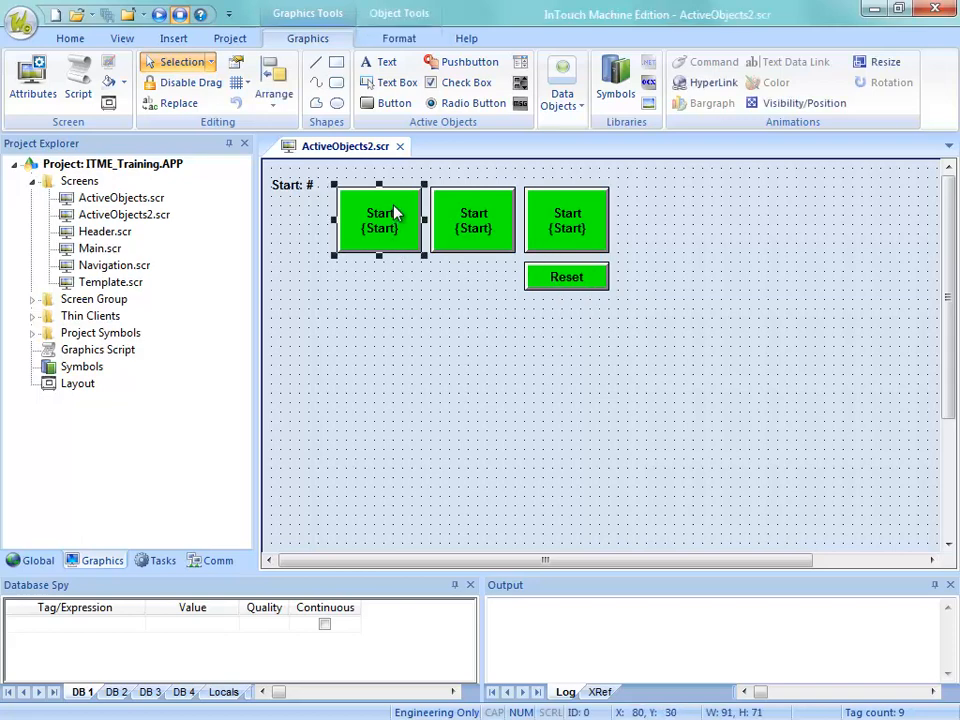
left_click_drag(394, 210, 396, 311)
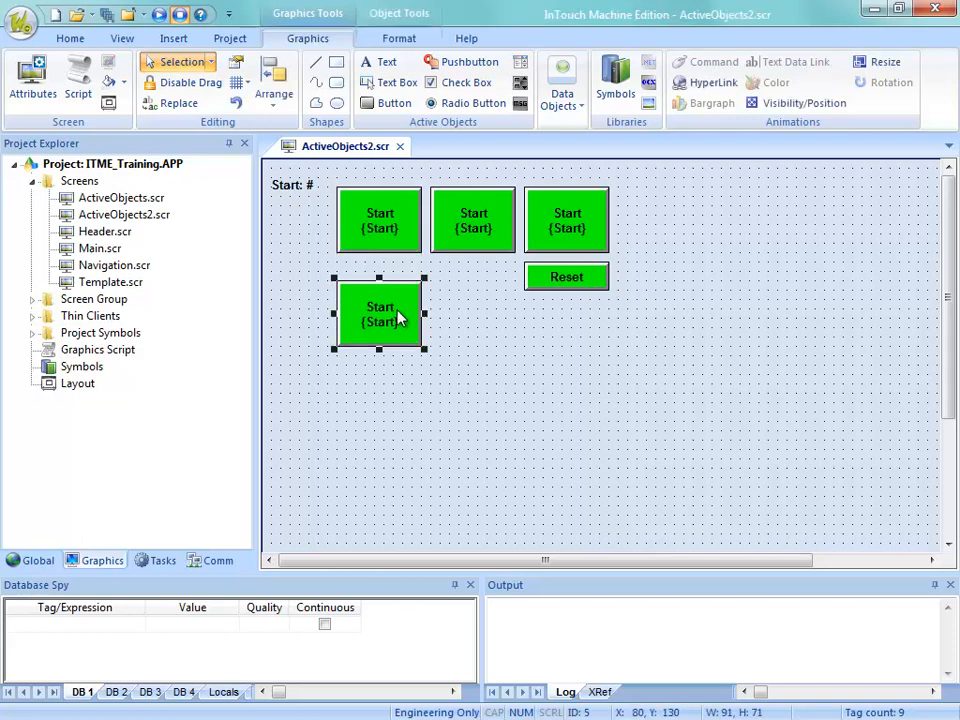
double_click(398, 318)
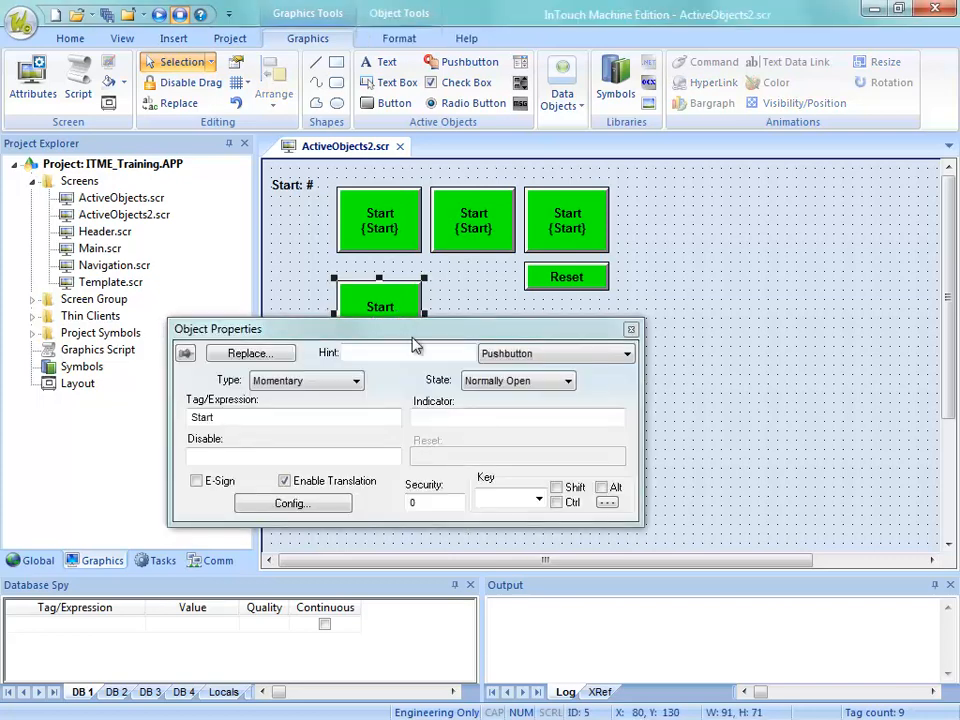
left_click(478, 389)
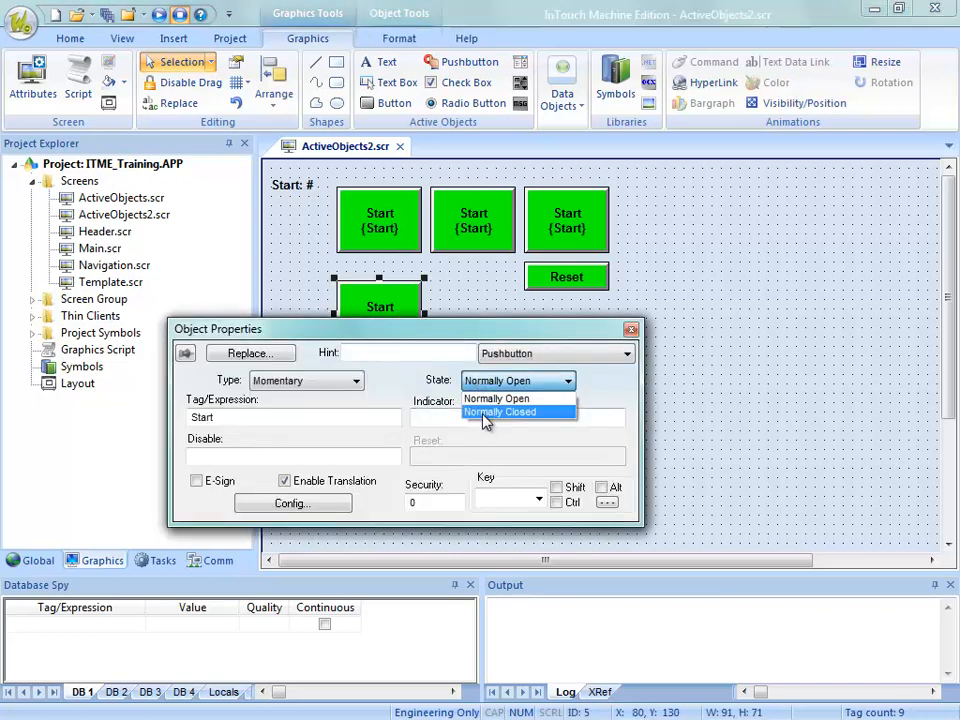
left_click(497, 412)
left_click(308, 504)
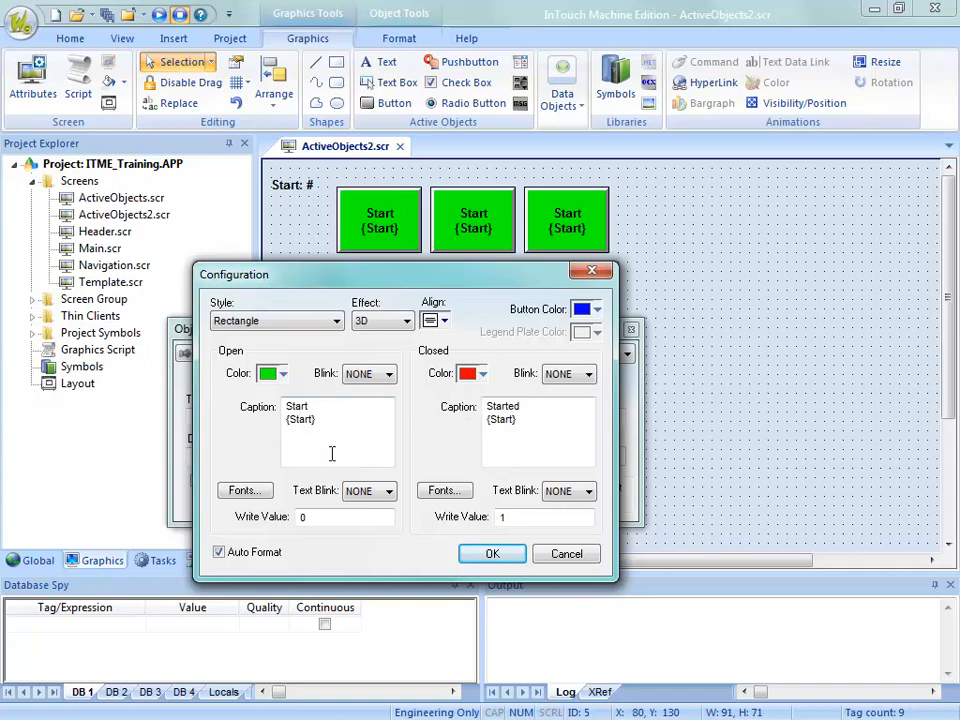
left_click(572, 550)
left_click(693, 352)
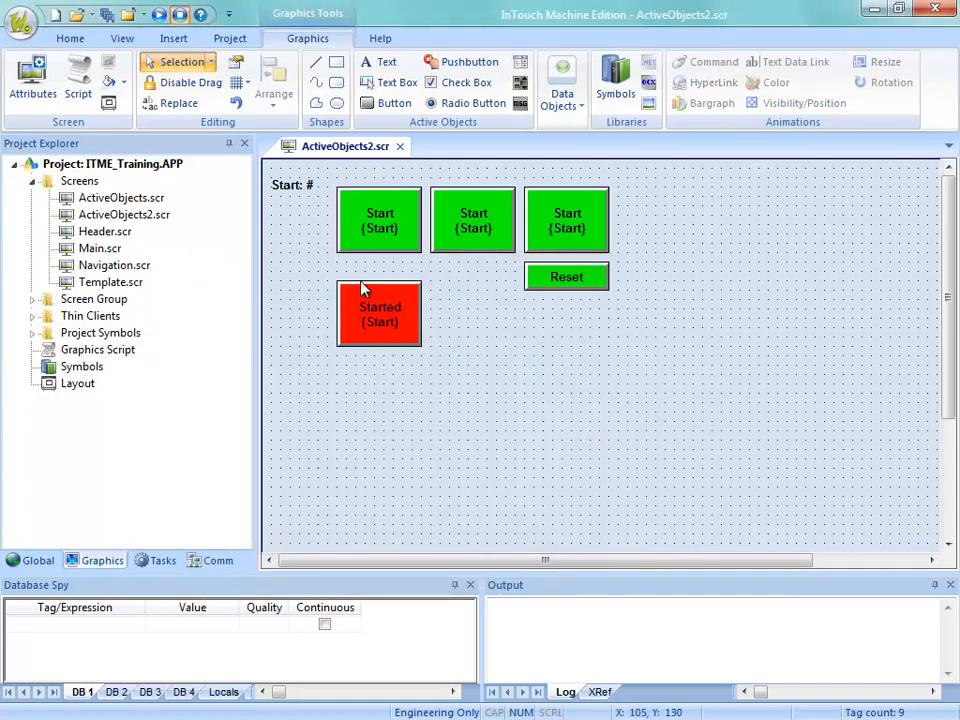
Step: Save the ActiveObjects2 screen with the Normally Closed pushbutton and download it to the target system
right_click(358, 158)
left_click(386, 160)
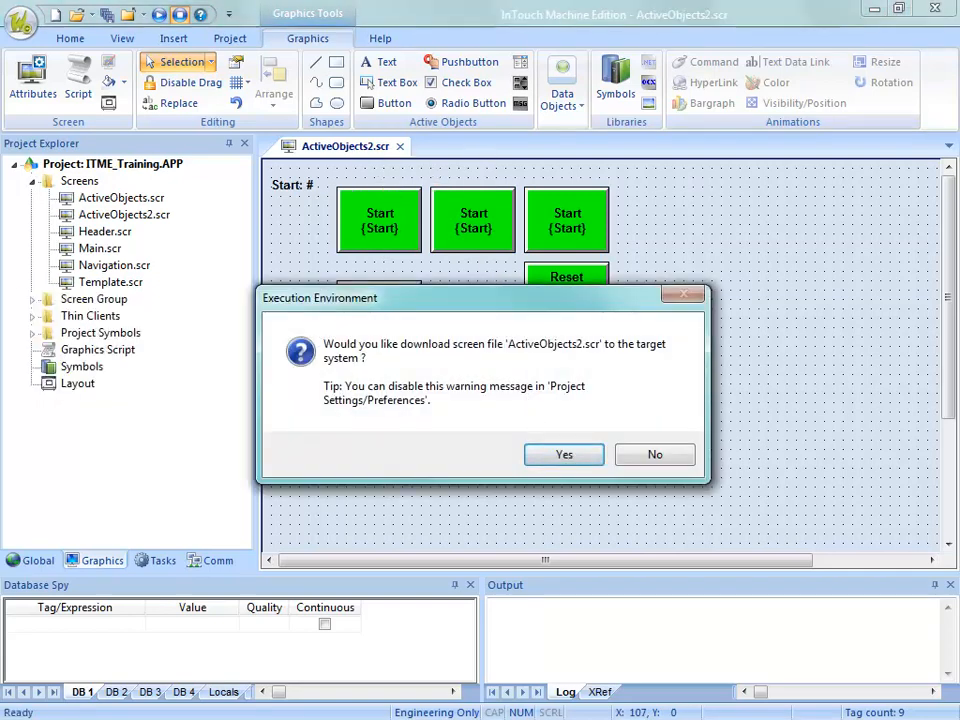
left_click(566, 457)
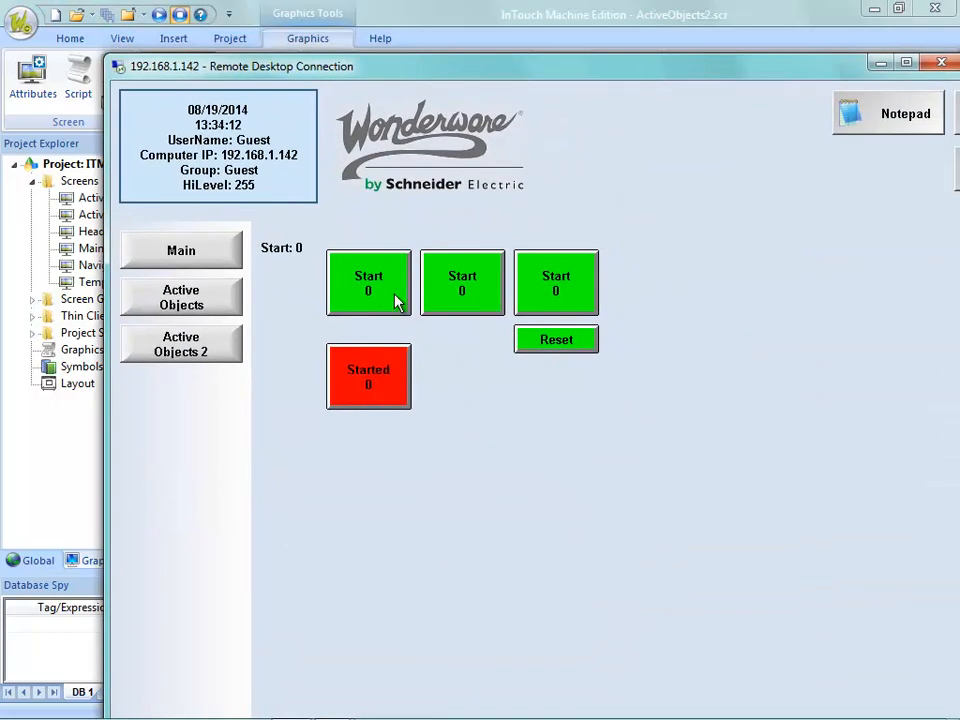
Step: Test the Normally Closed Start pushbutton repeatedly in the remote desktop window and compare it with the momentary and maintained Start pushbuttons
left_click(389, 300)
left_click(458, 305)
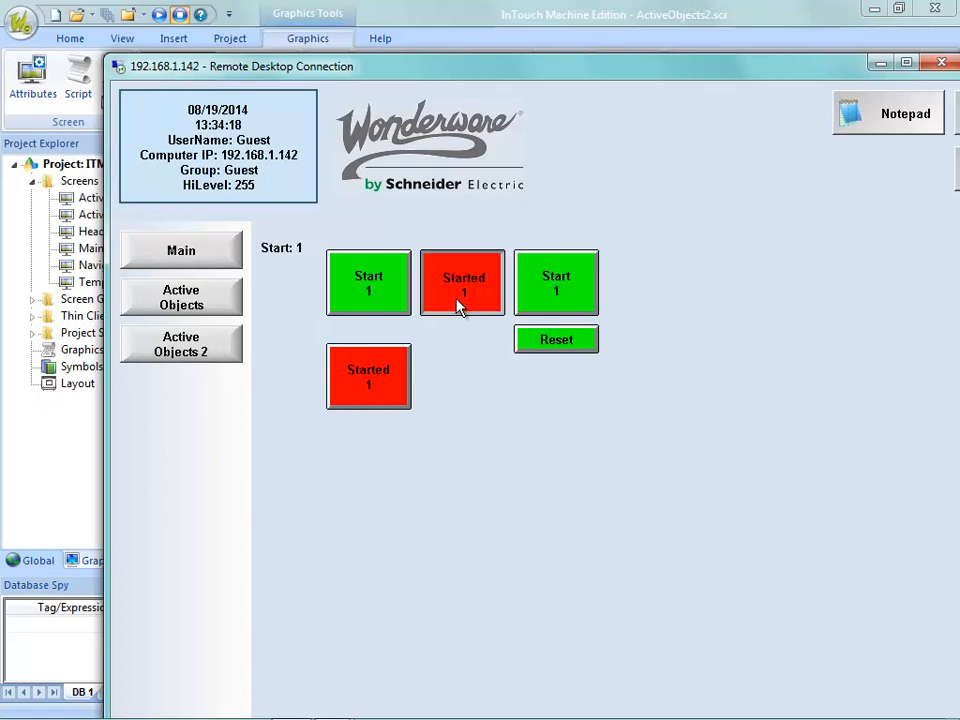
left_click(357, 401)
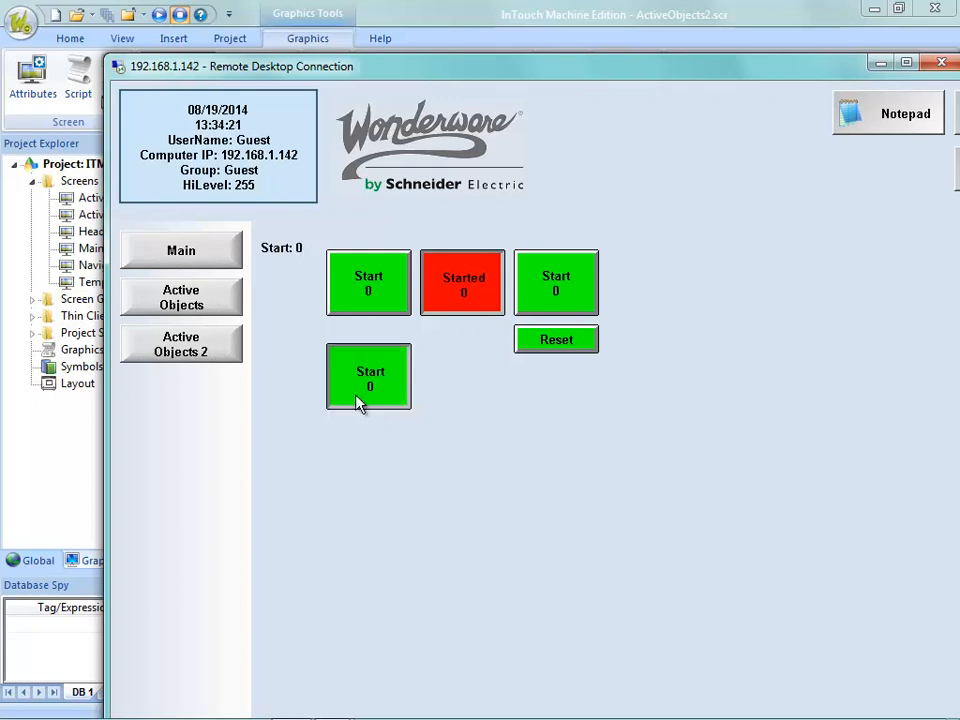
left_click(357, 401)
left_click(359, 400)
left_click(360, 405)
left_click(362, 405)
left_click(372, 398)
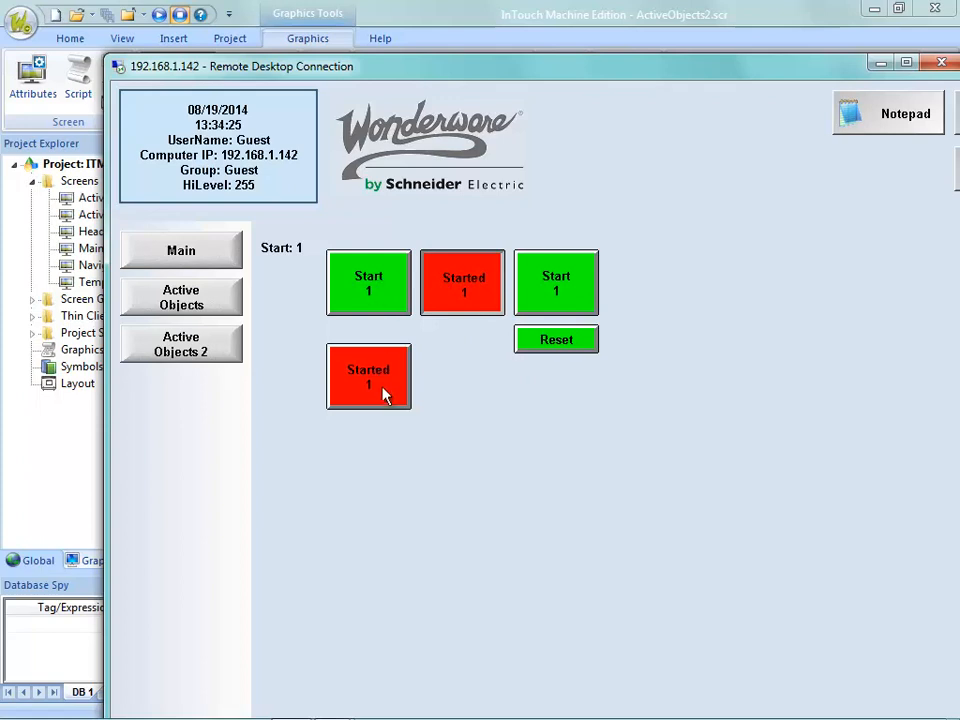
left_click(397, 390)
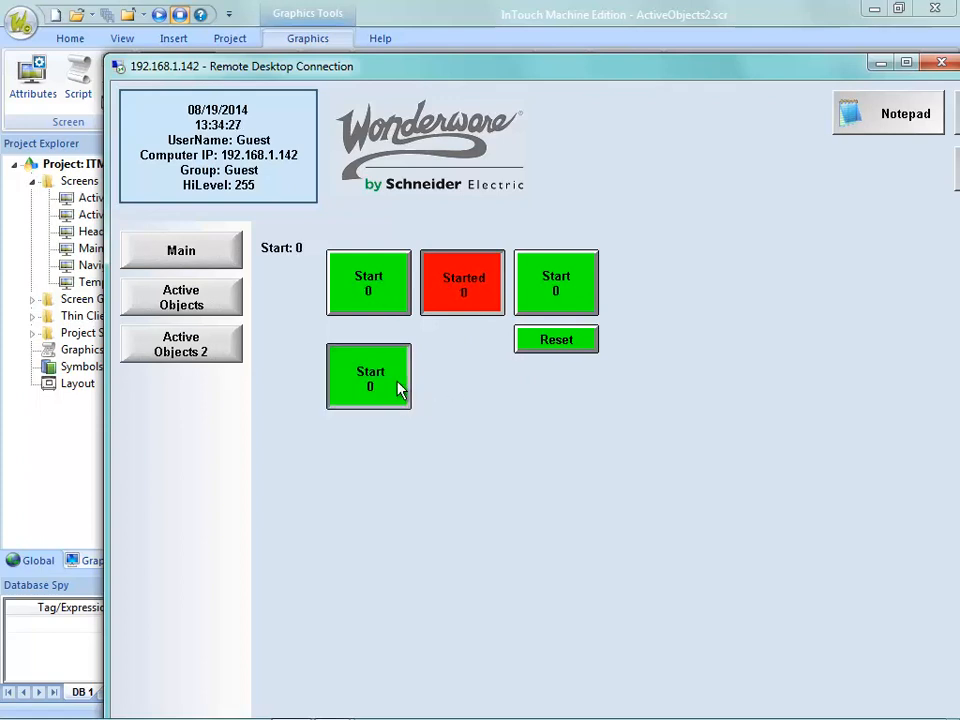
left_click(400, 400)
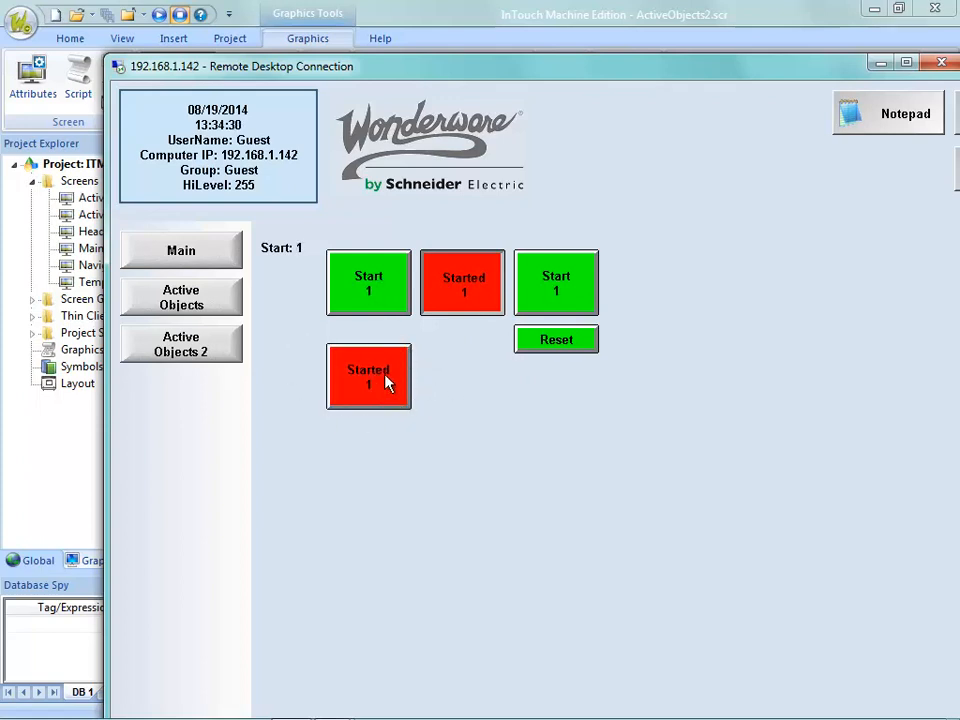
left_click(388, 394)
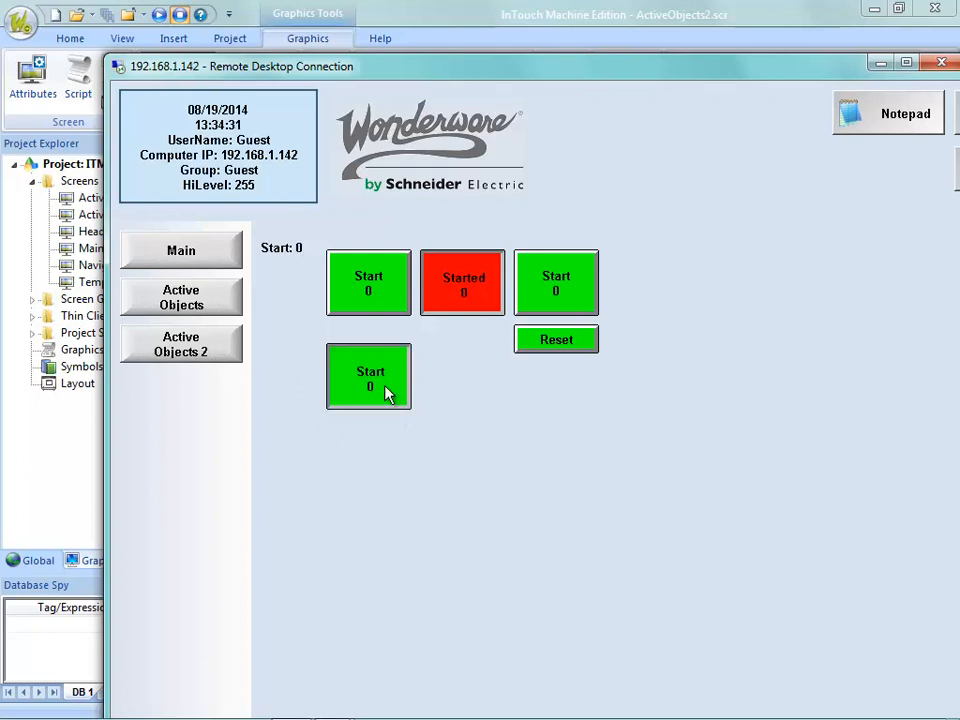
left_click(388, 394)
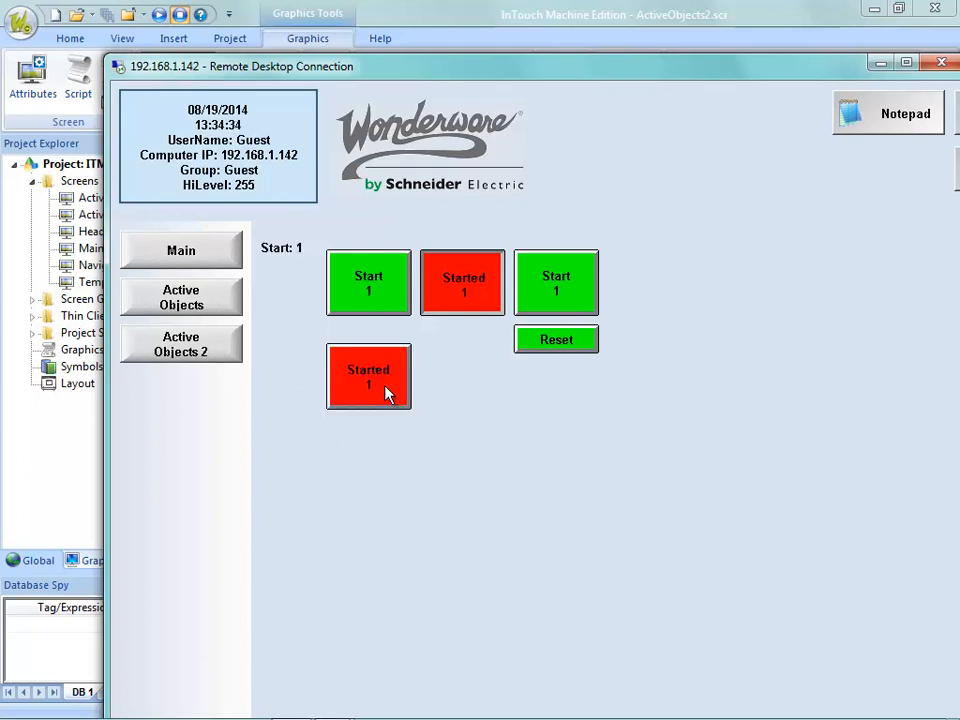
left_click(376, 286)
left_click(380, 289)
Step: Return to the screen editor and review the Normally Closed pushbutton's open and closed configuration without changing it
key("alt+Tab")
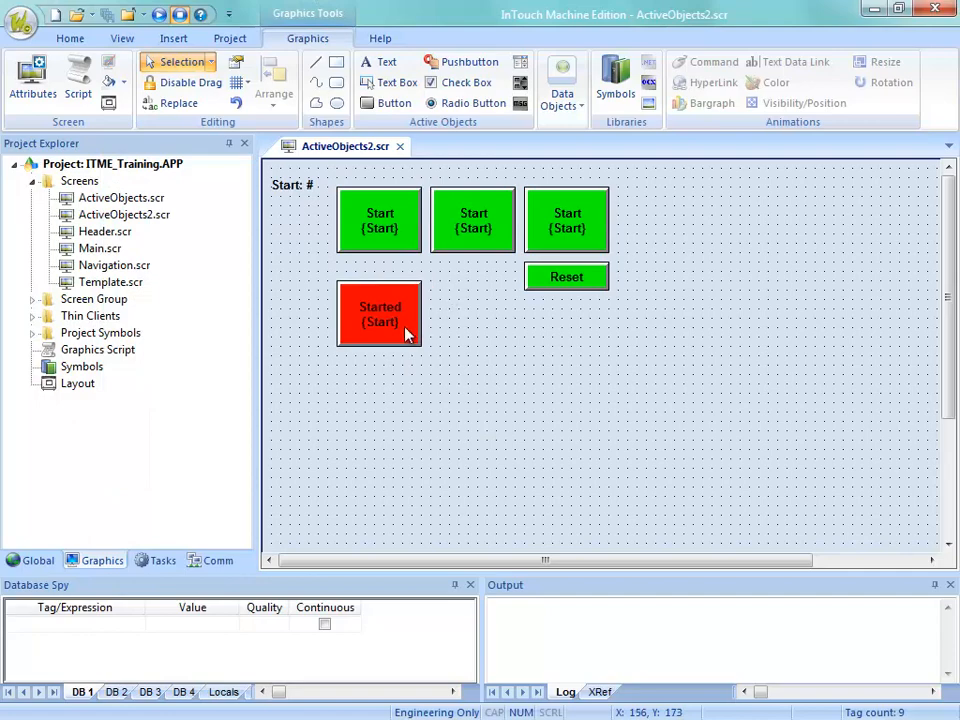
double_click(408, 332)
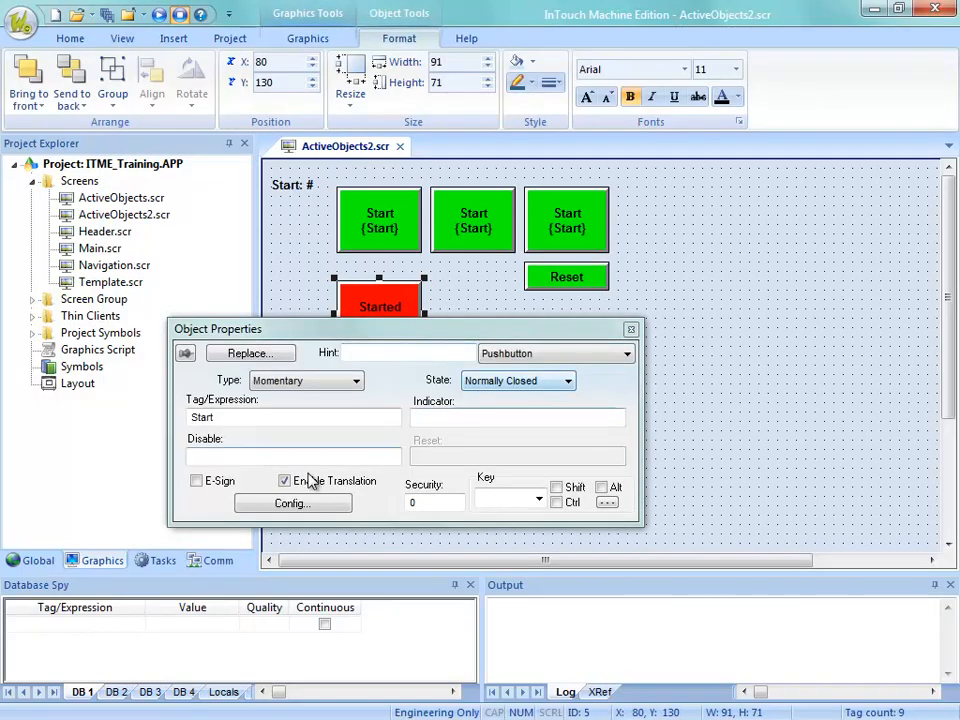
left_click(293, 505)
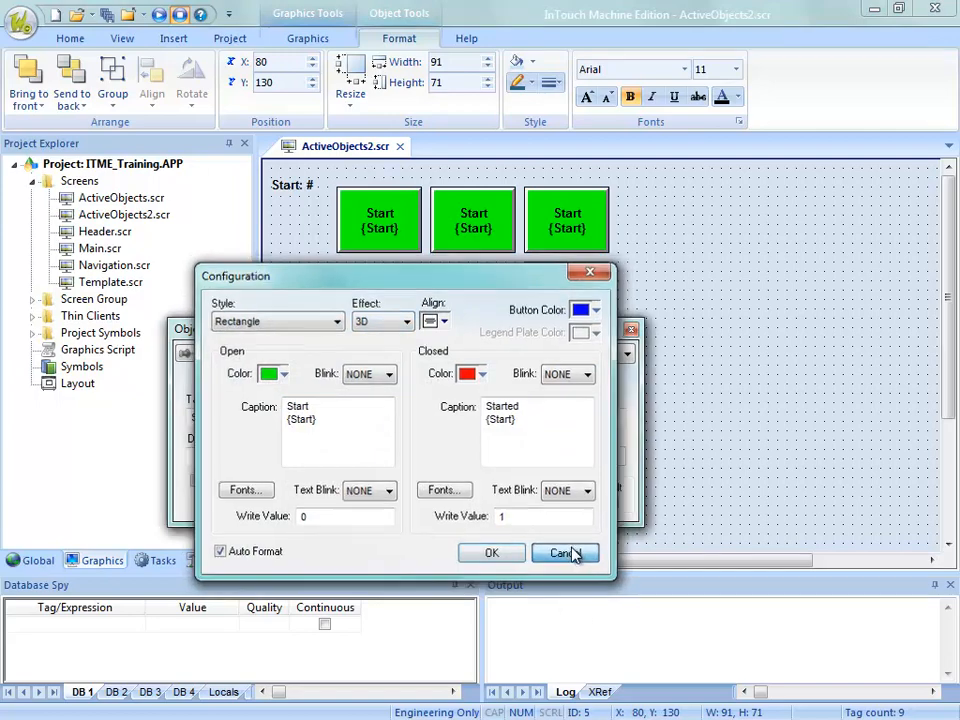
left_click(574, 555)
left_click(671, 364)
Step: Duplicate the momentary Start pushbutton to the right of the latched one and set the copy's effect to Floating
left_click(386, 236)
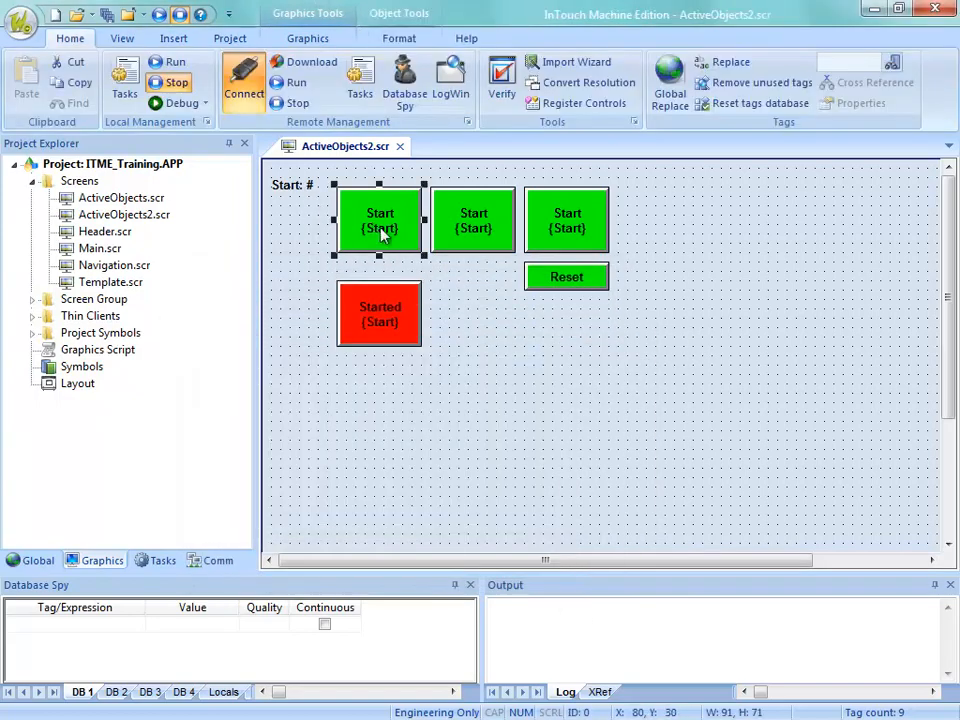
left_click_drag(388, 238, 718, 240)
double_click(707, 229)
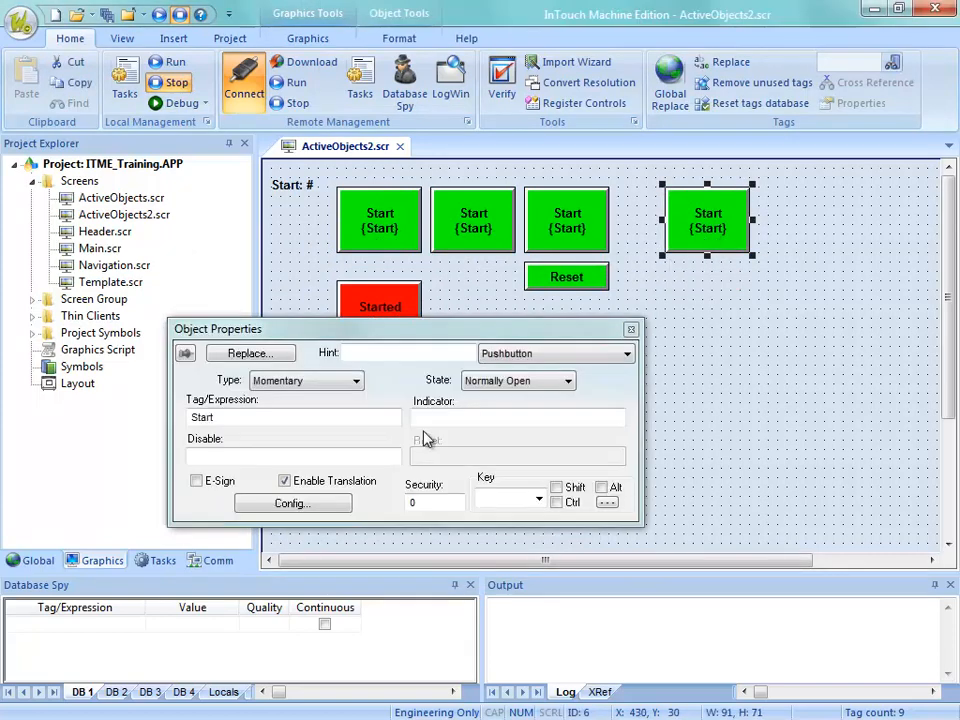
left_click(288, 505)
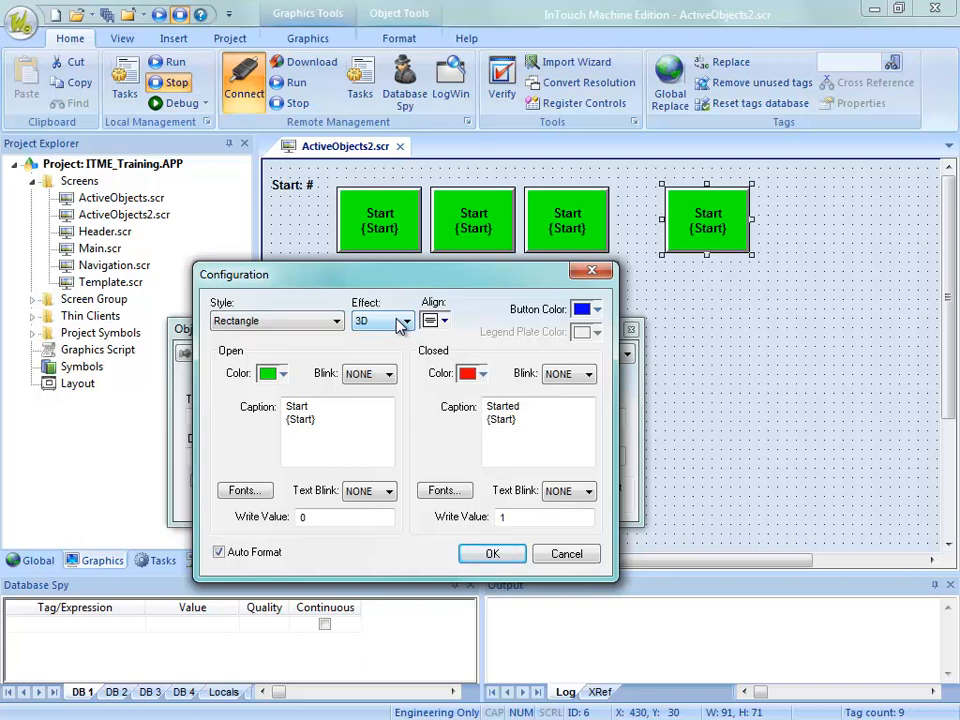
left_click(398, 324)
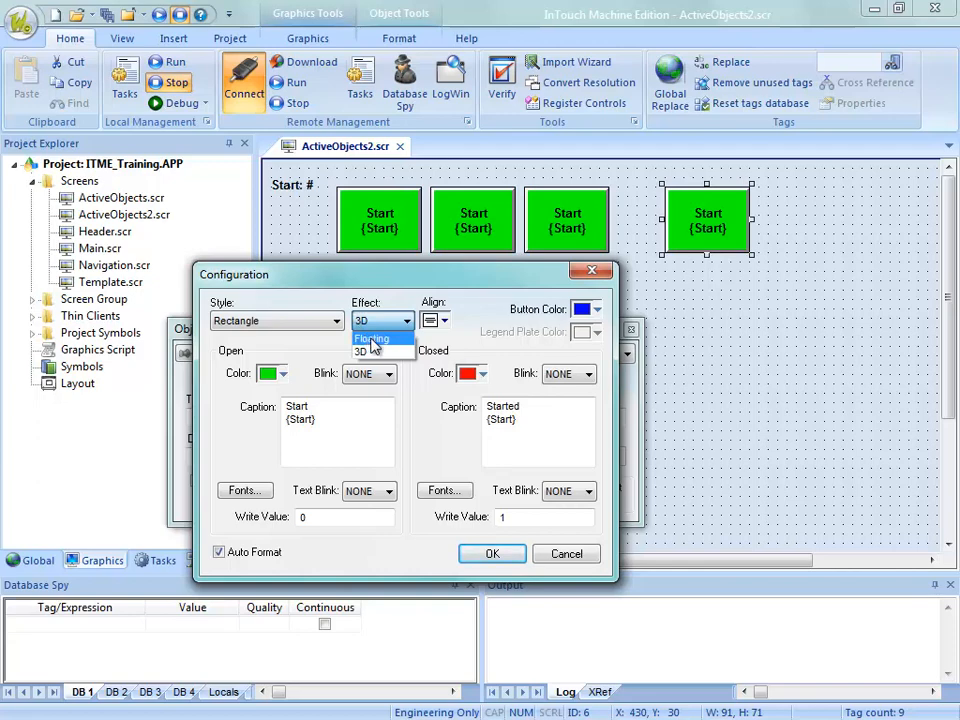
left_click(371, 340)
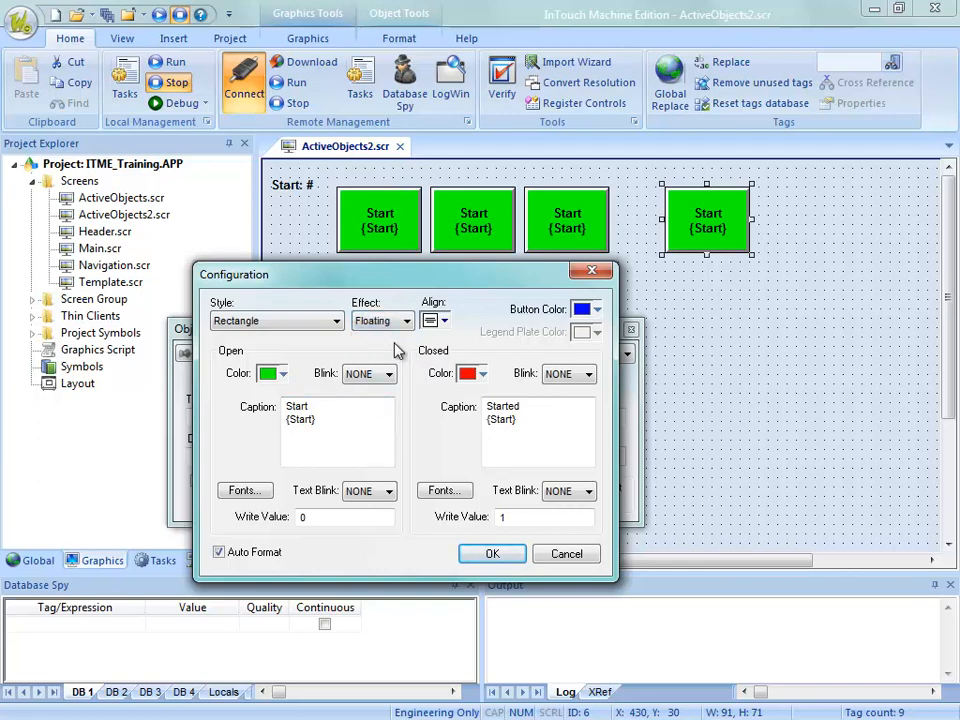
left_click(506, 556)
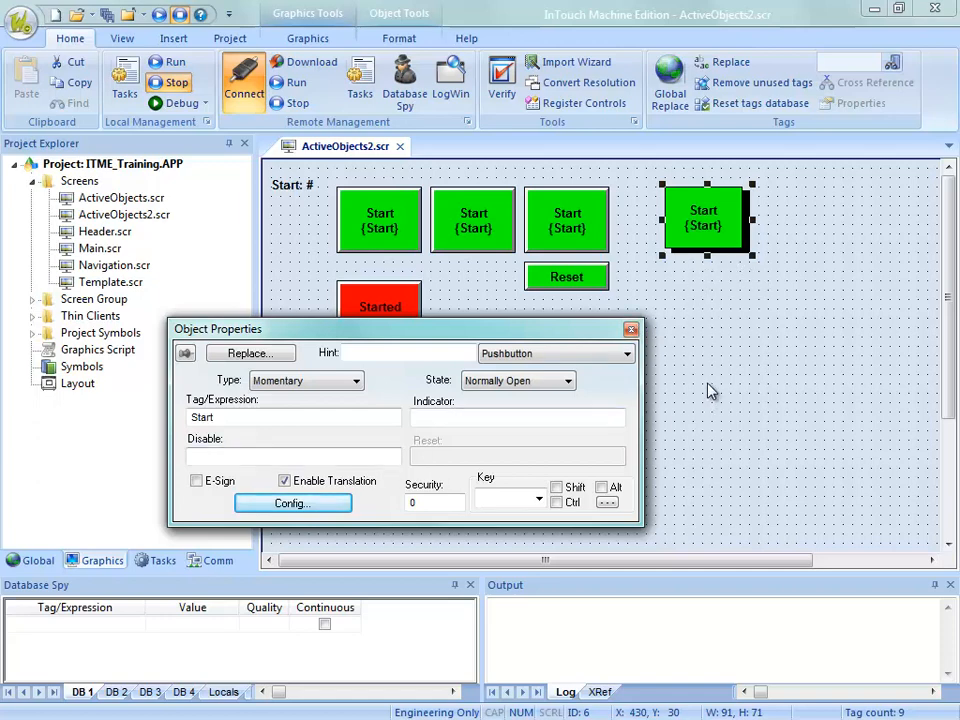
left_click(688, 324)
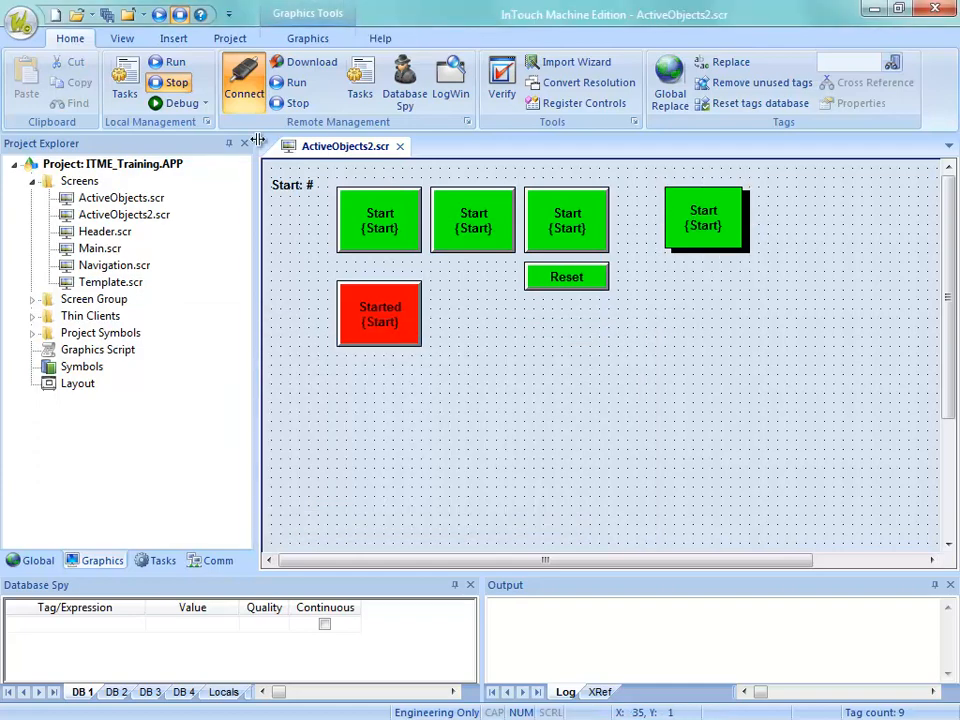
Step: Save the ActiveObjects2 screen with the floating pushbutton and download it to the target system
right_click(323, 160)
left_click(349, 165)
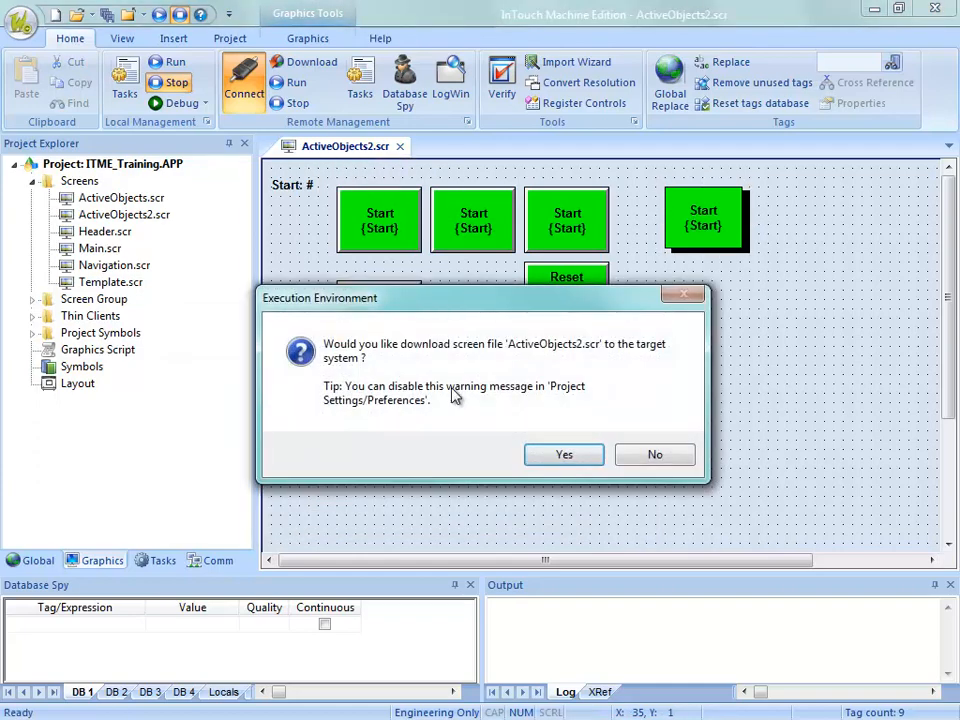
left_click(563, 455)
Step: Switch to the remote desktop window and compare the Floating Start pushbutton with the 3D momentary one by operating each repeatedly
key("alt+Tab")
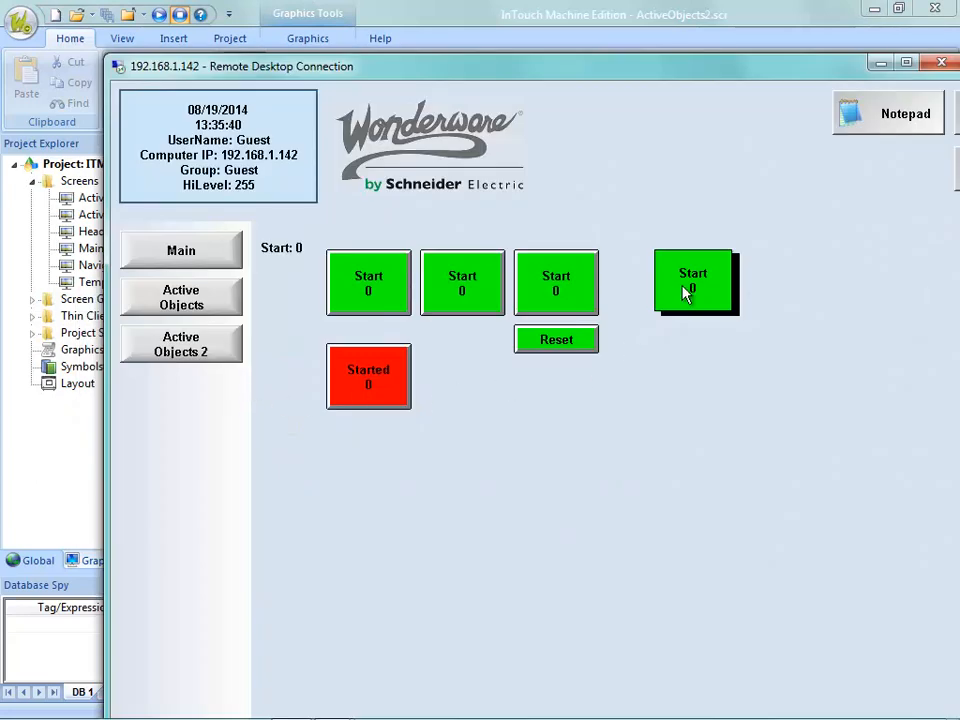
left_click(682, 292)
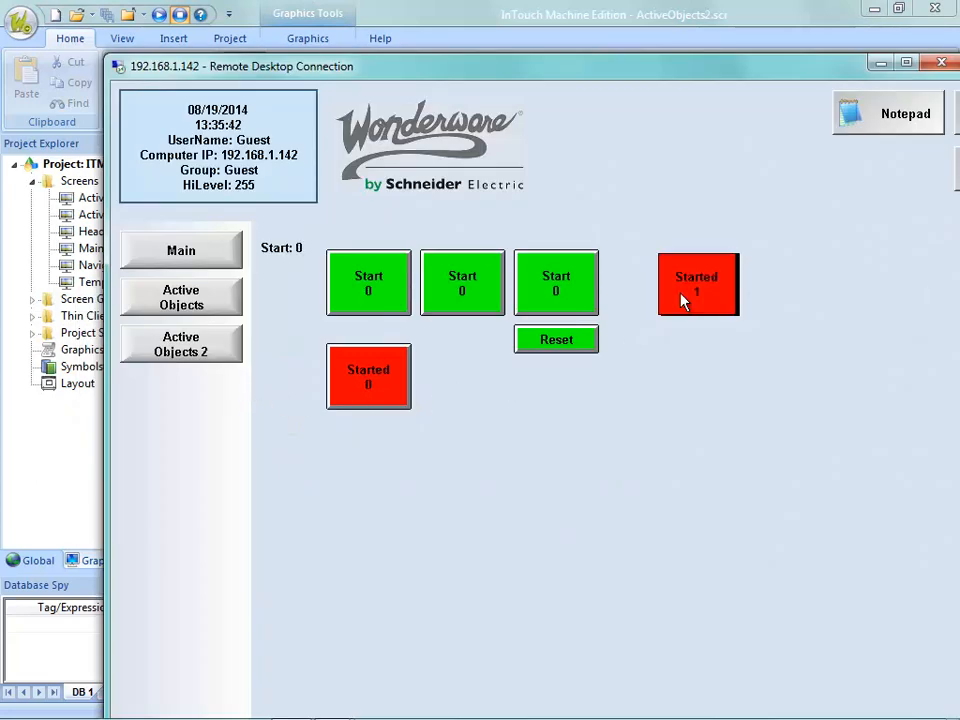
left_click(375, 304)
left_click(375, 305)
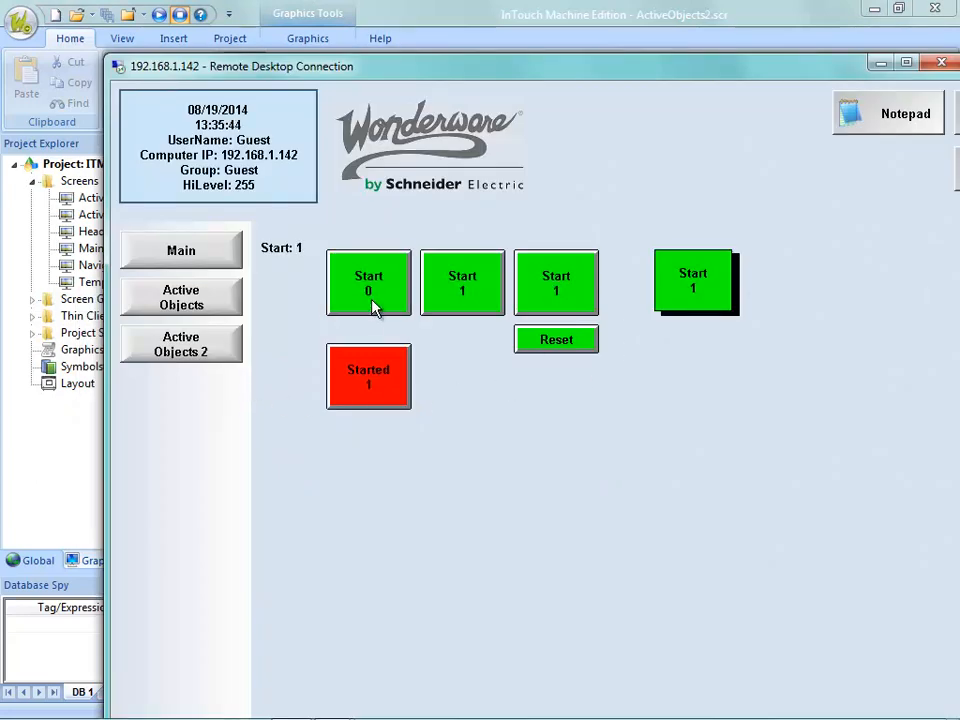
left_click(373, 306)
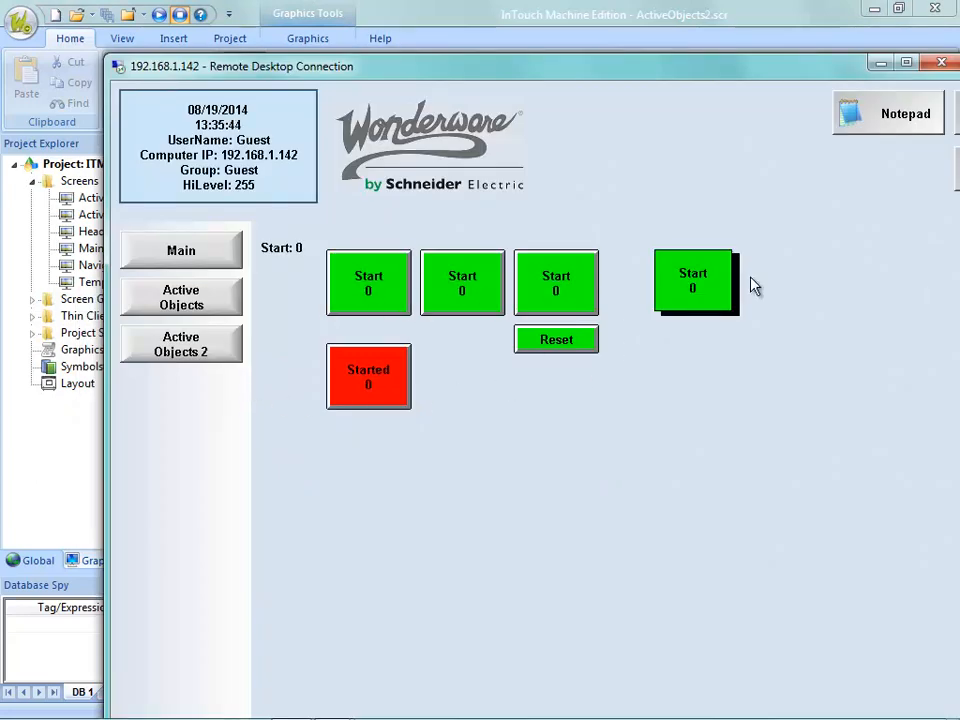
left_click(395, 310)
left_click(375, 296)
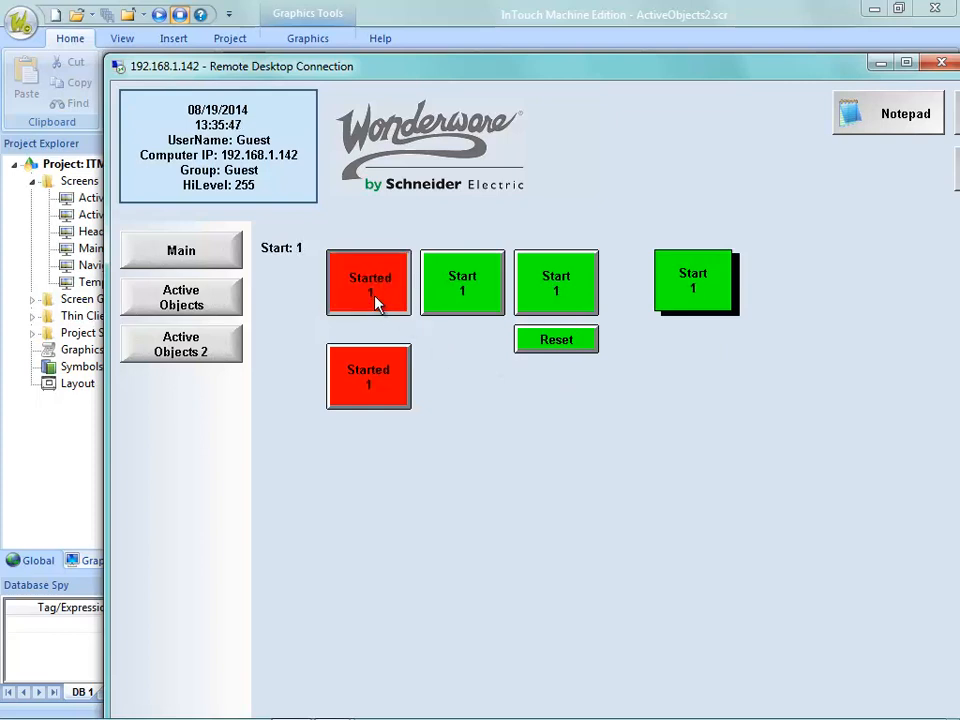
left_click(377, 303)
left_click(377, 302)
left_click(378, 290)
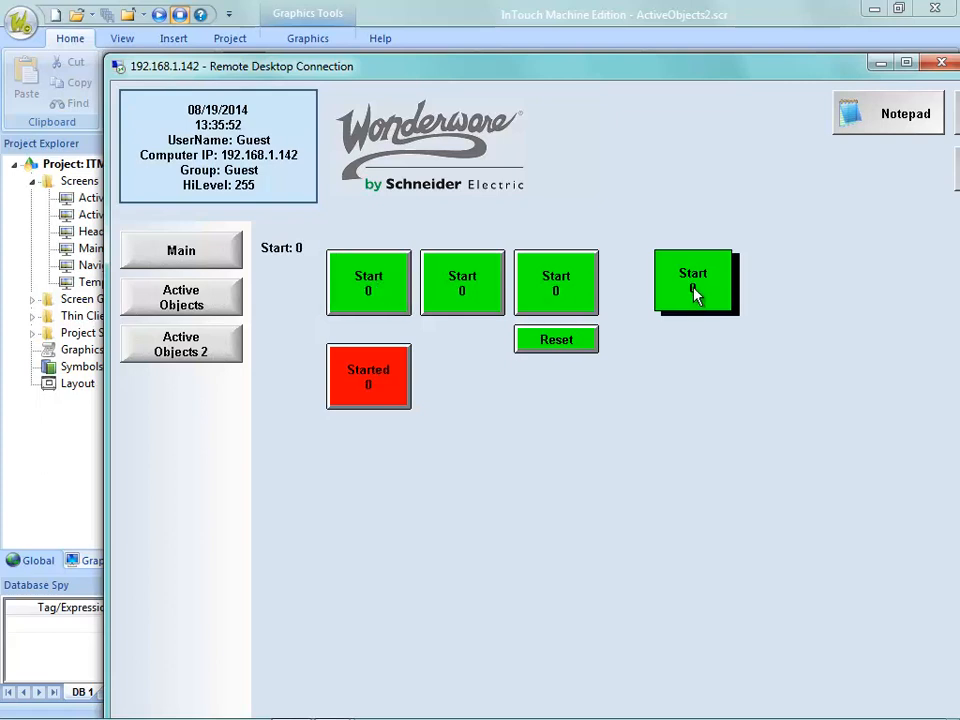
left_click(698, 290)
left_click(369, 279)
left_click(369, 279)
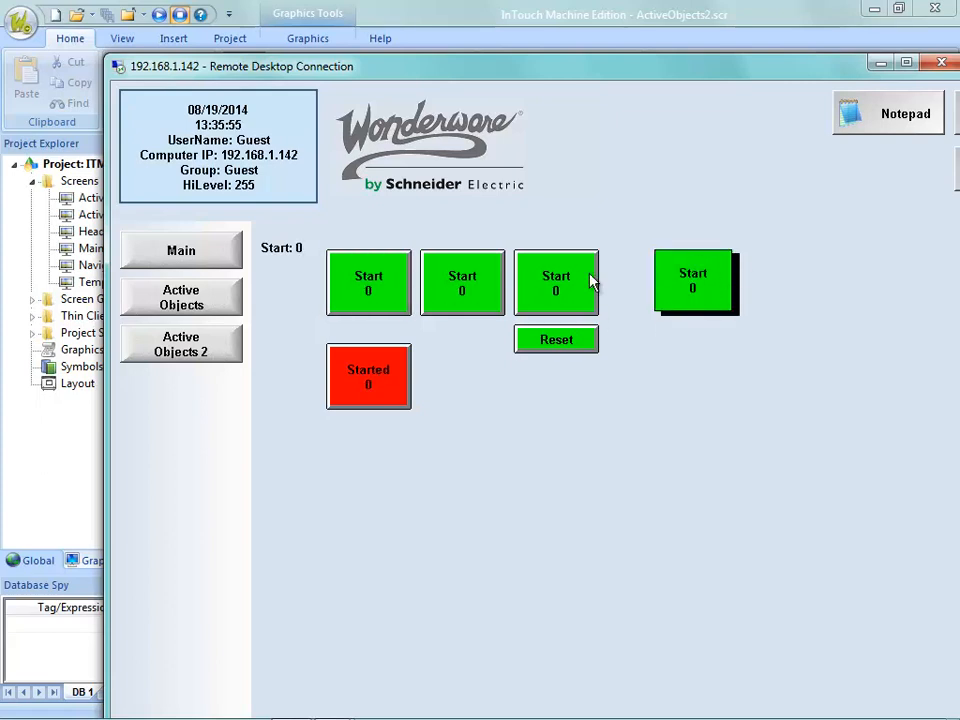
left_click(664, 288)
left_click(388, 299)
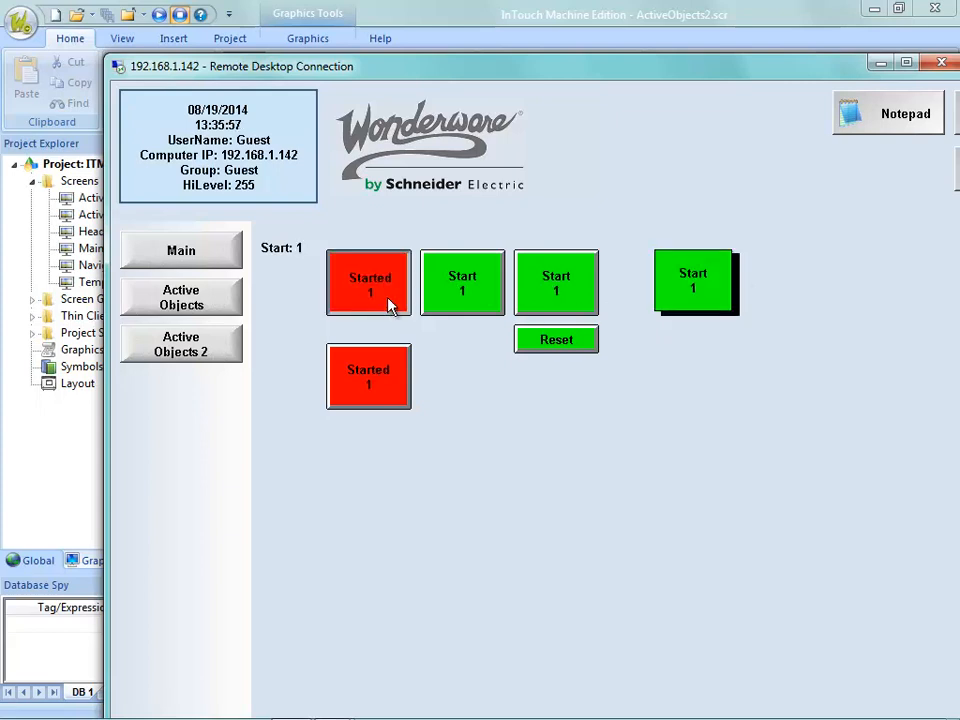
left_click(388, 299)
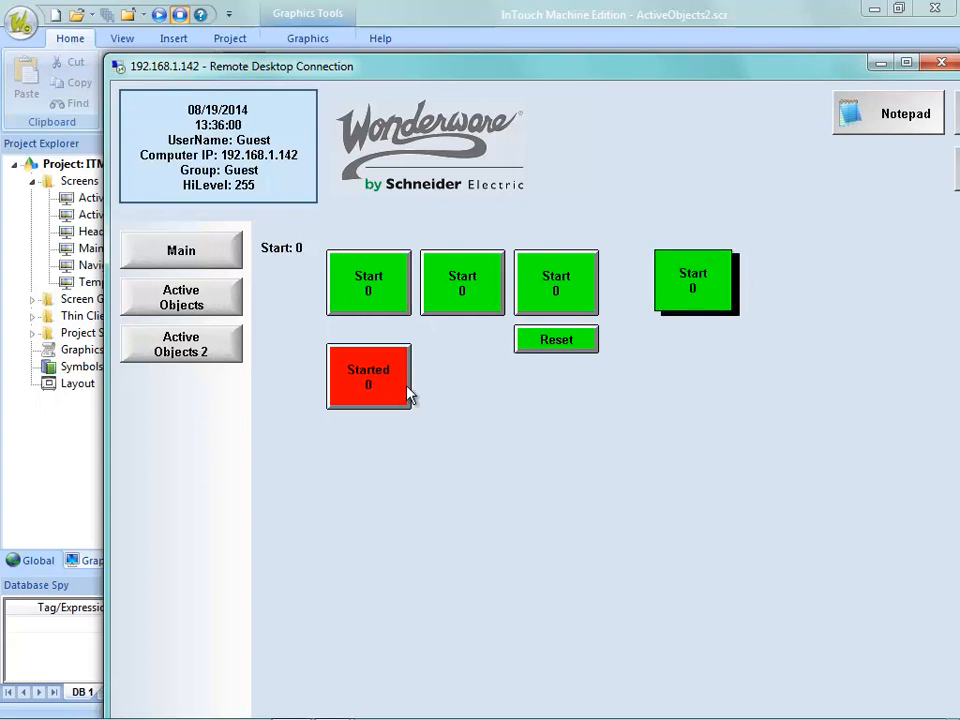
Step: Return to the screen editor and assign the Start tag as the Floating pushbutton's indicator
left_click_drag(487, 67, 562, 0)
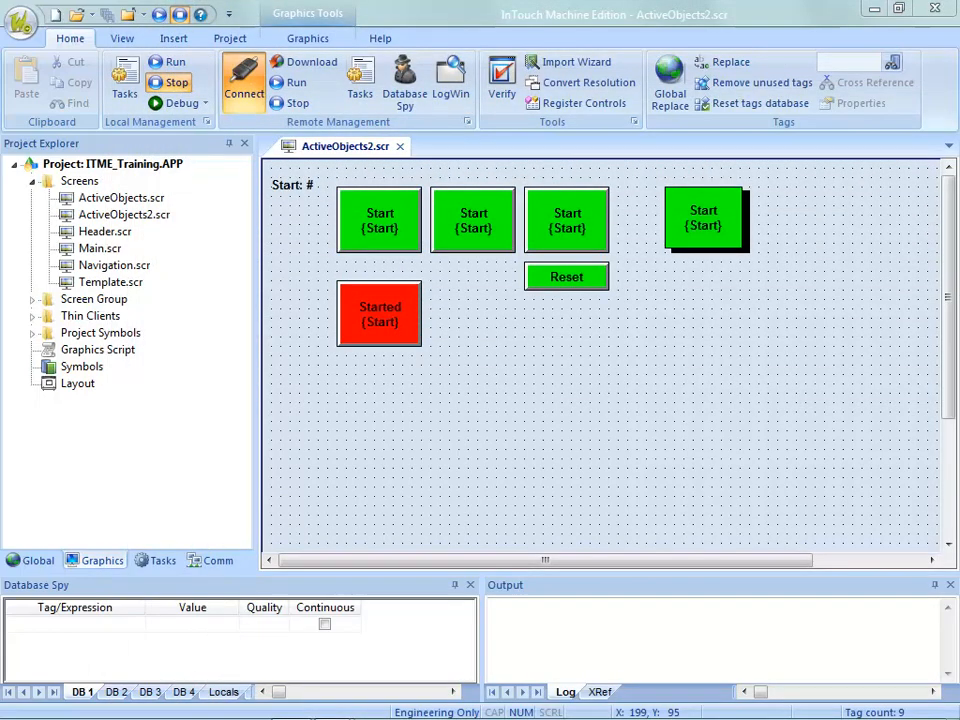
double_click(414, 244)
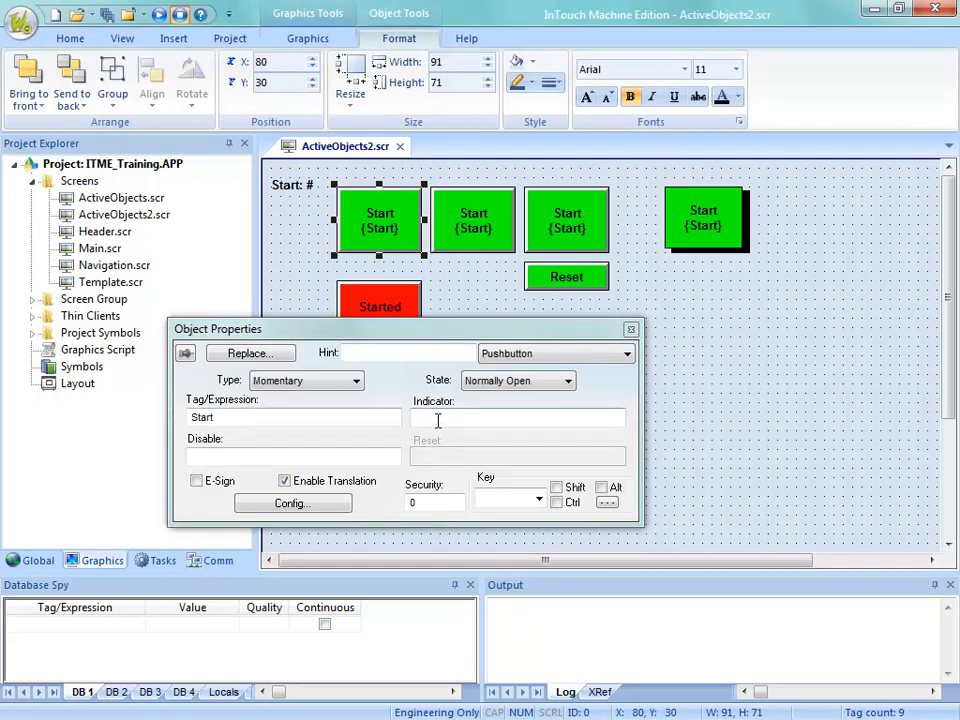
left_click(707, 214)
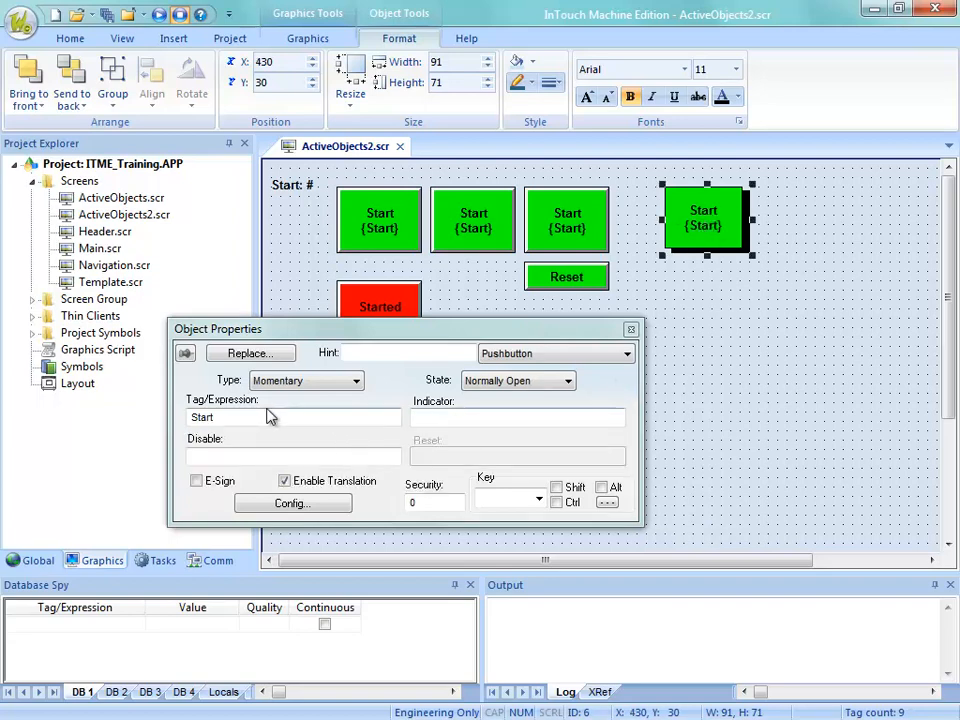
double_click(229, 418)
key("ctrl+c")
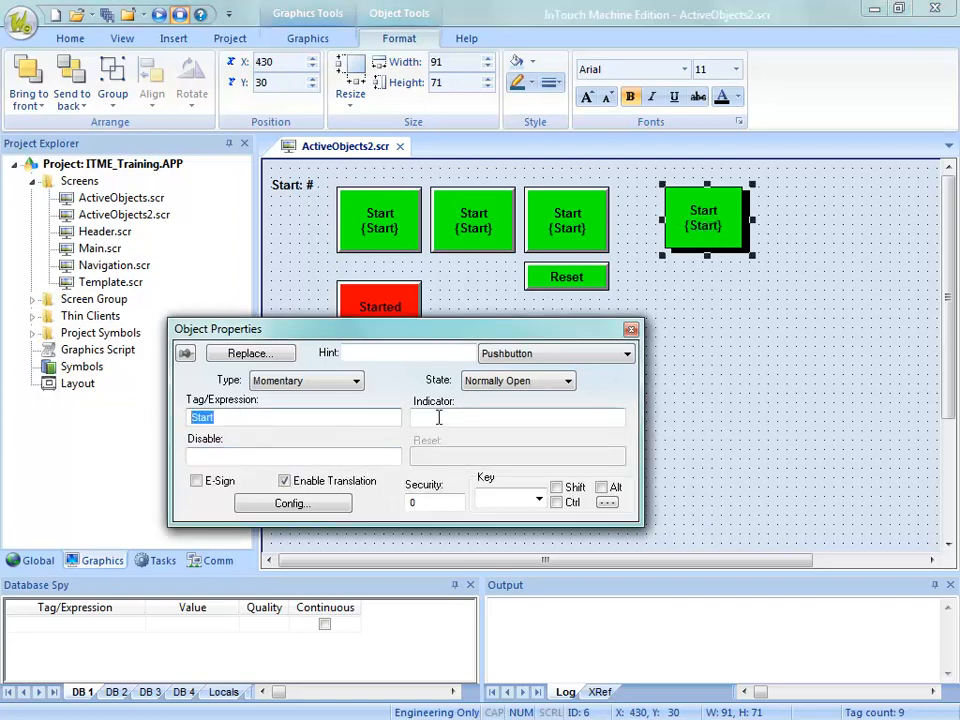
left_click(439, 418)
key("ctrl+v")
left_click(750, 410)
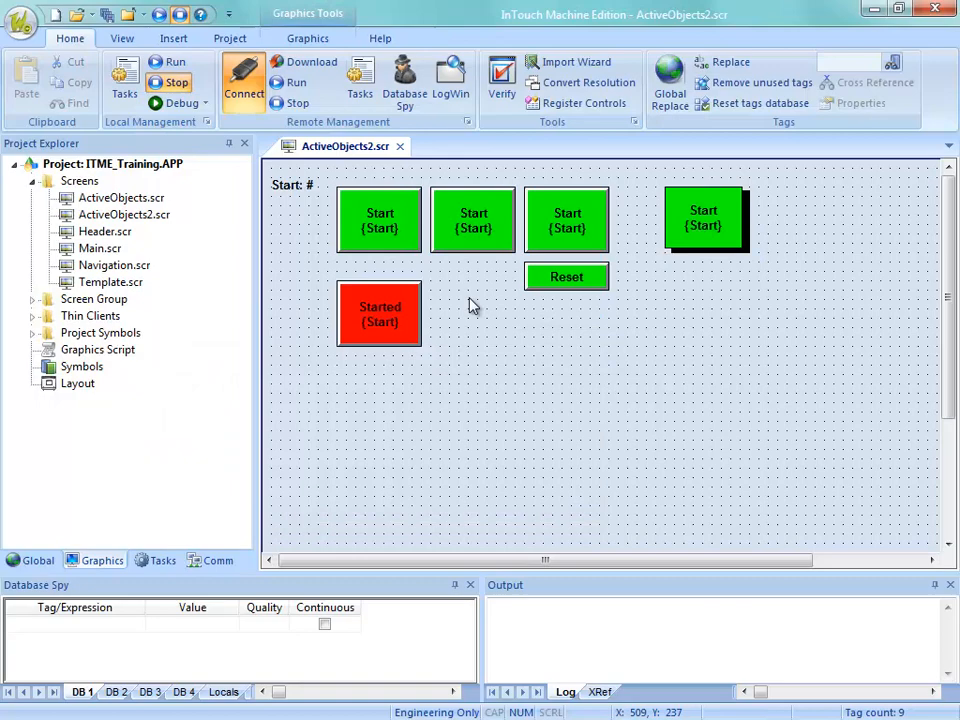
Step: Send the updated ActiveObjects2 screen to the target system
right_click(370, 146)
left_click(392, 159)
left_click(542, 454)
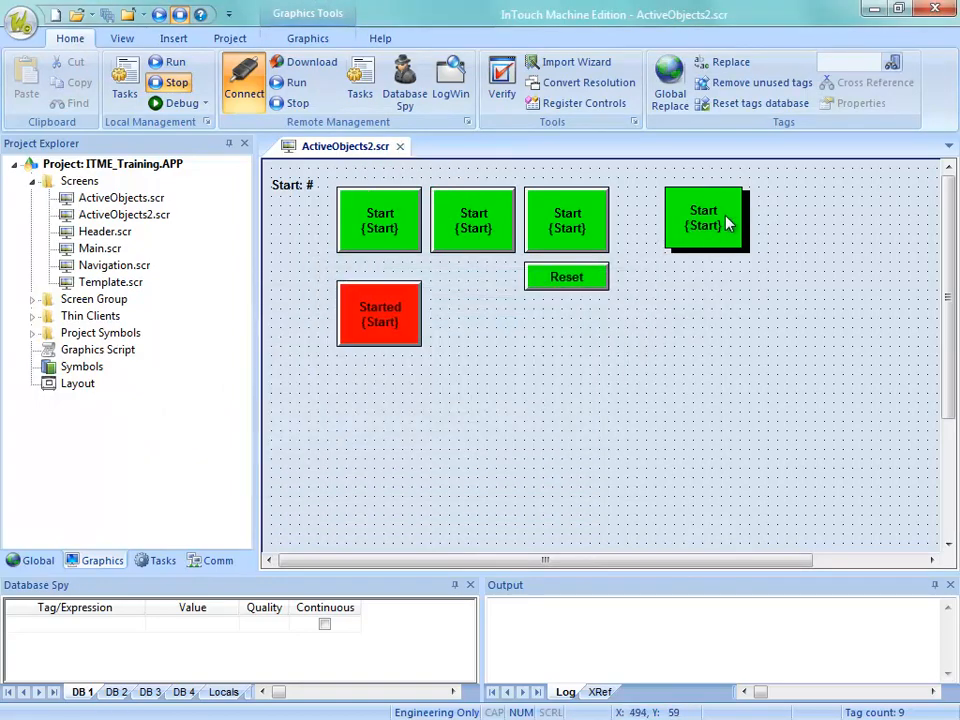
Step: Switch to the remote desktop window and operate the momentary and Floating Start pushbuttons to compare their indicator behaviour
left_click_drag(560, 0, 479, 88)
left_click(415, 308)
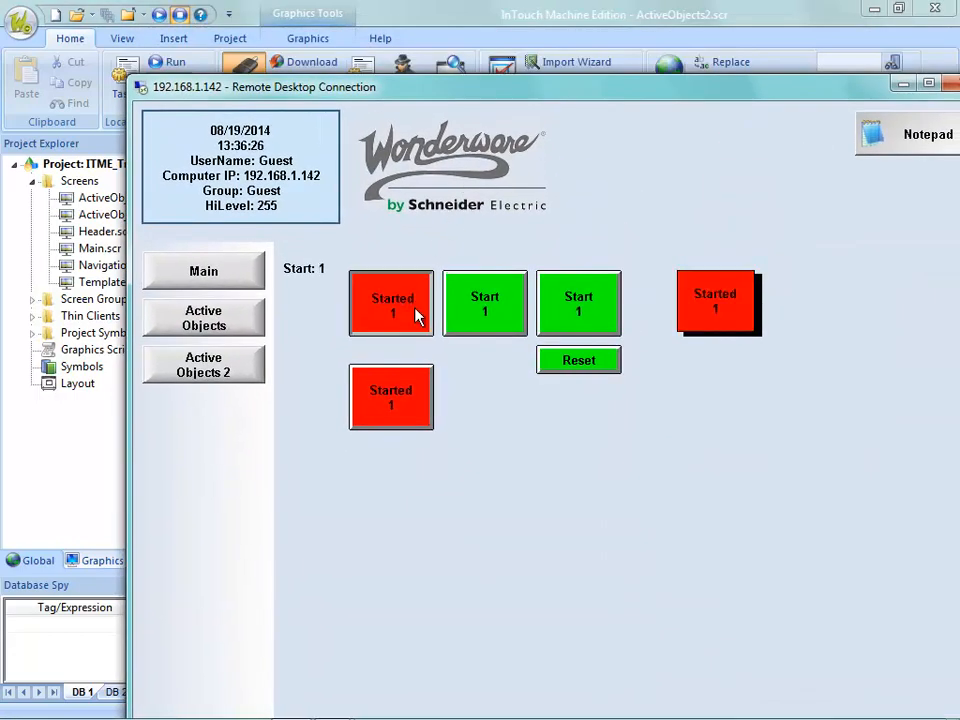
left_click(418, 316)
left_click(411, 316)
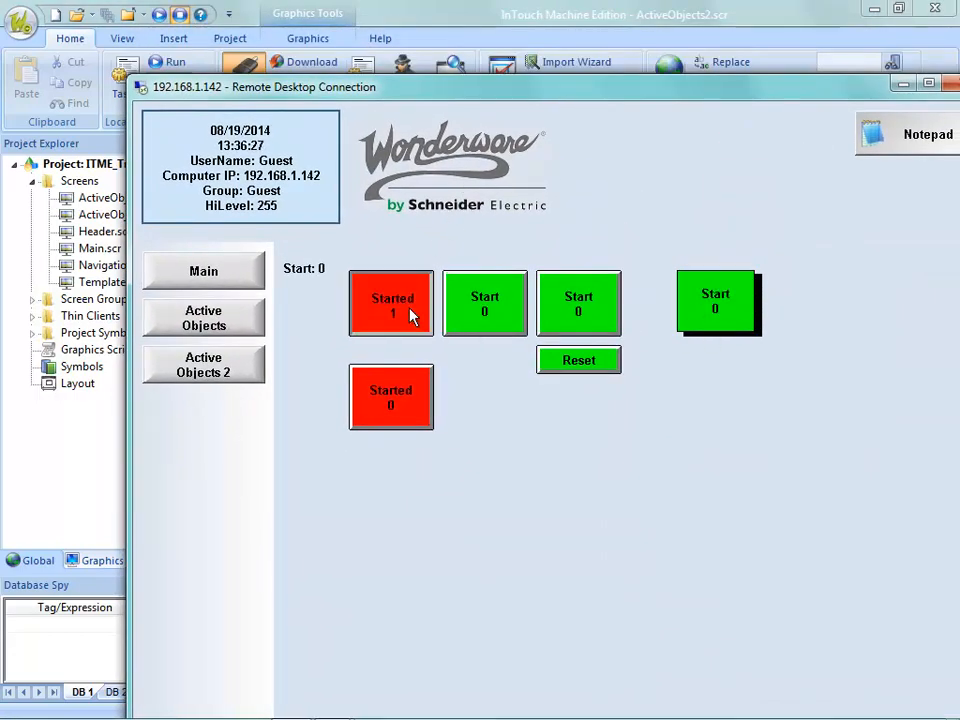
left_click(729, 302)
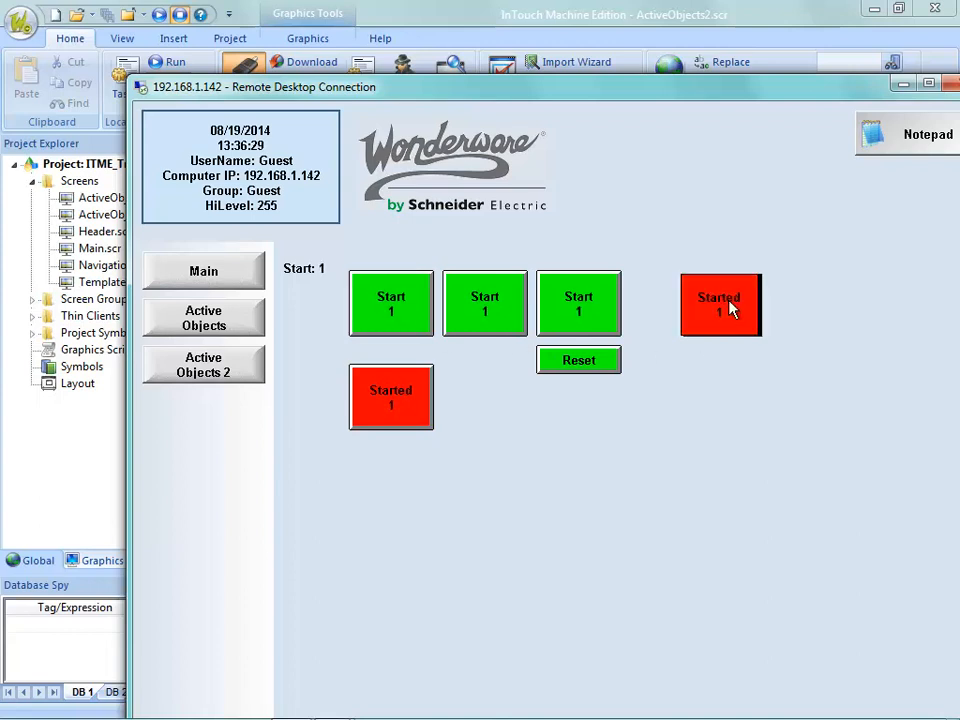
left_click(729, 300)
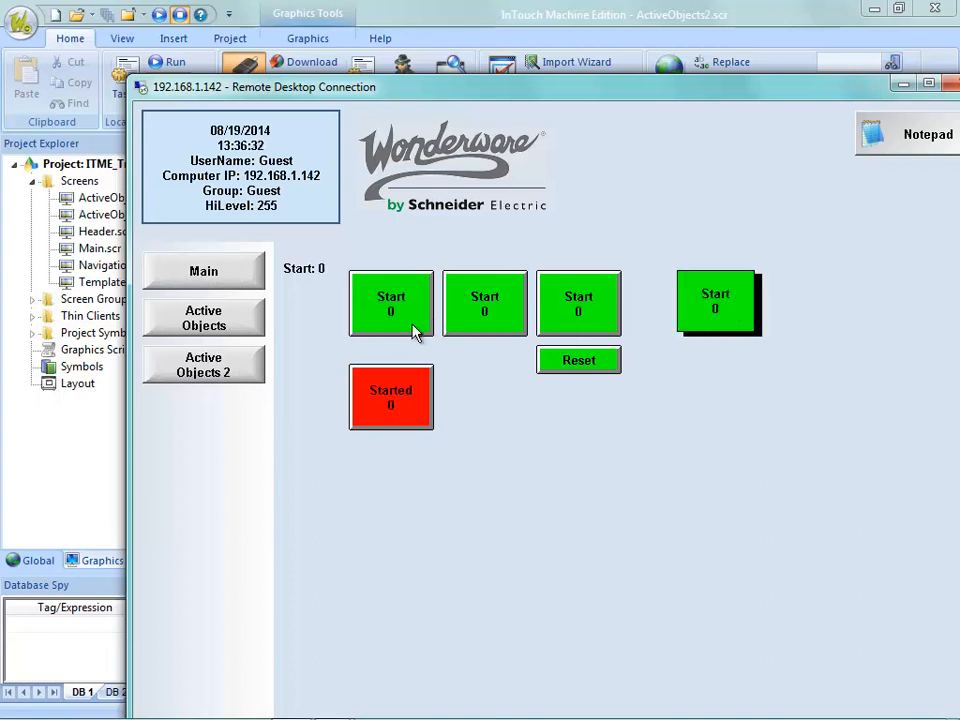
Step: Return to the screen editor and clear the Floating pushbutton's indicator expression
left_click_drag(437, 88, 478, 0)
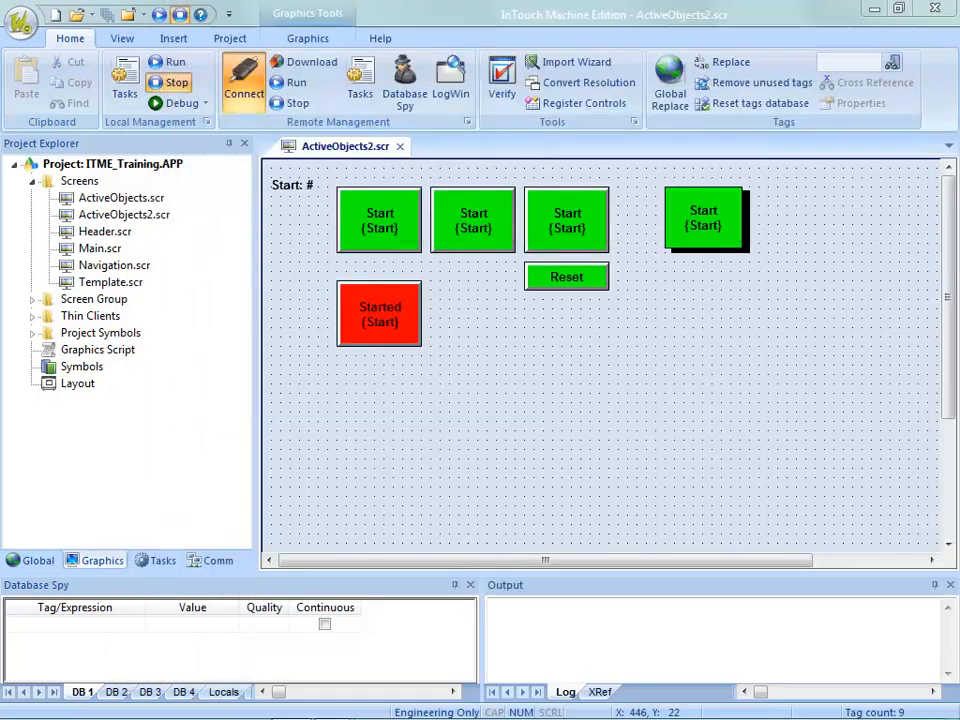
double_click(699, 234)
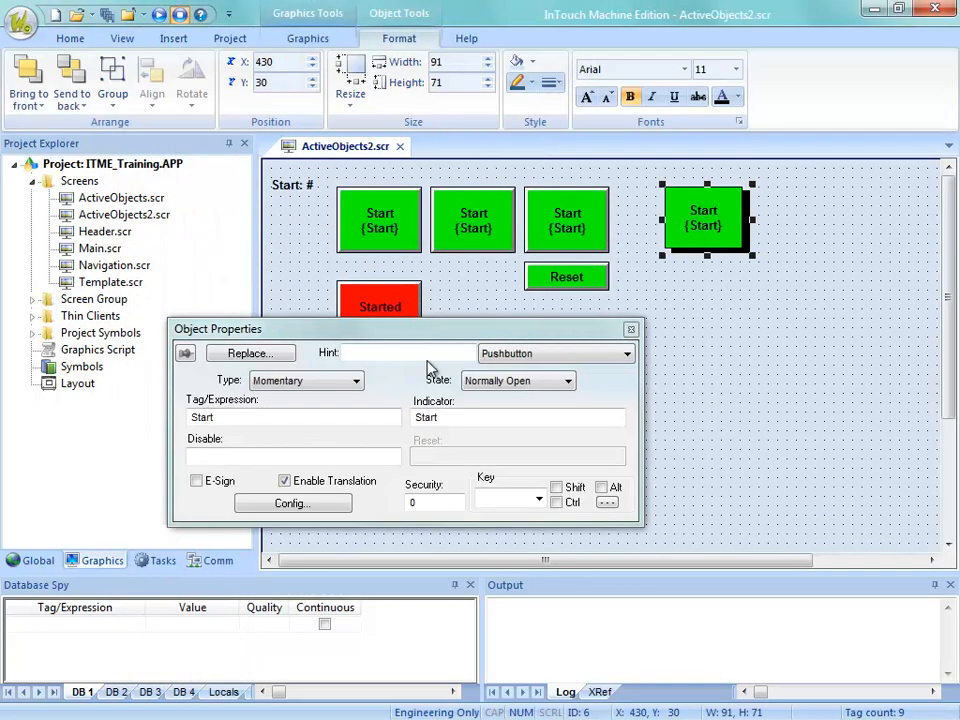
double_click(436, 417)
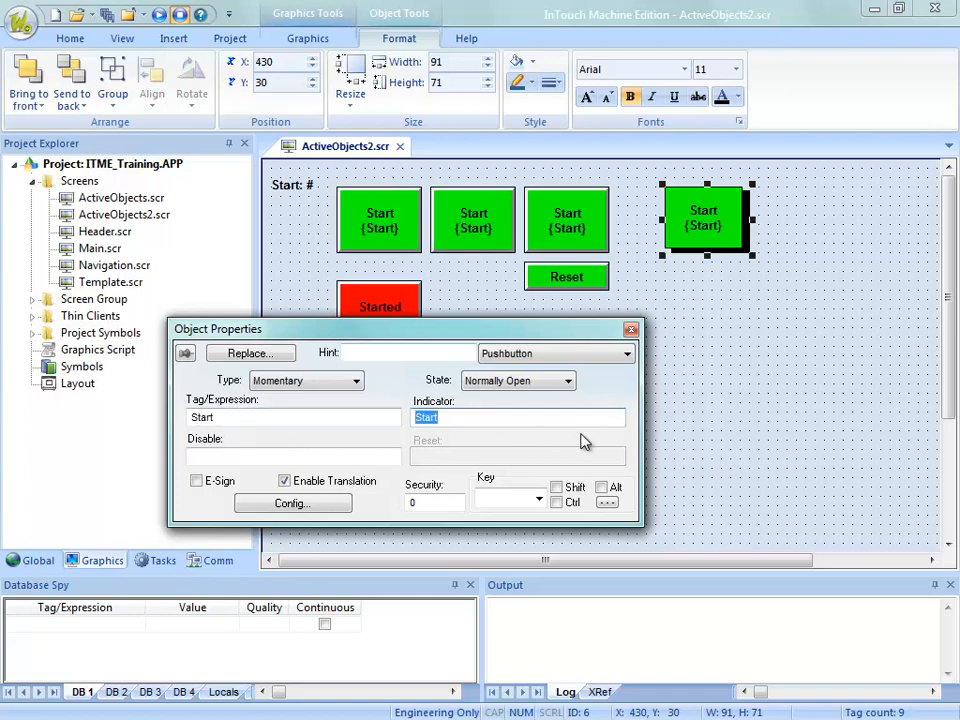
type("A")
left_click(708, 266)
left_click(712, 243)
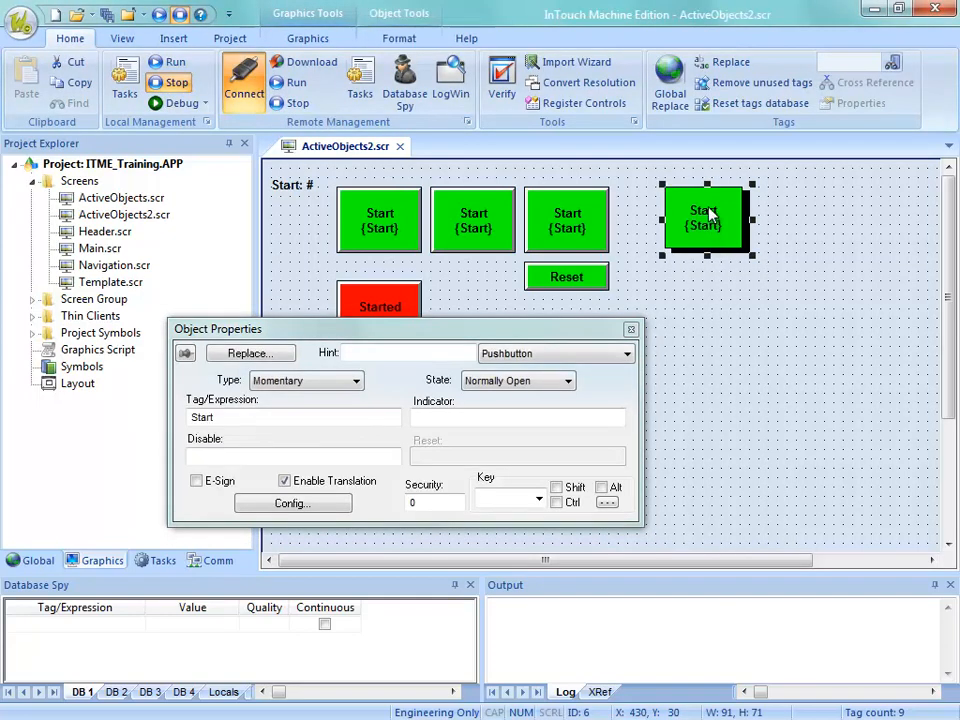
Step: Duplicate the Floating pushbutton directly below it, giving the copy the 3D effect, Rectangle with Indicator style and a height of 111
left_click_drag(708, 214, 707, 317)
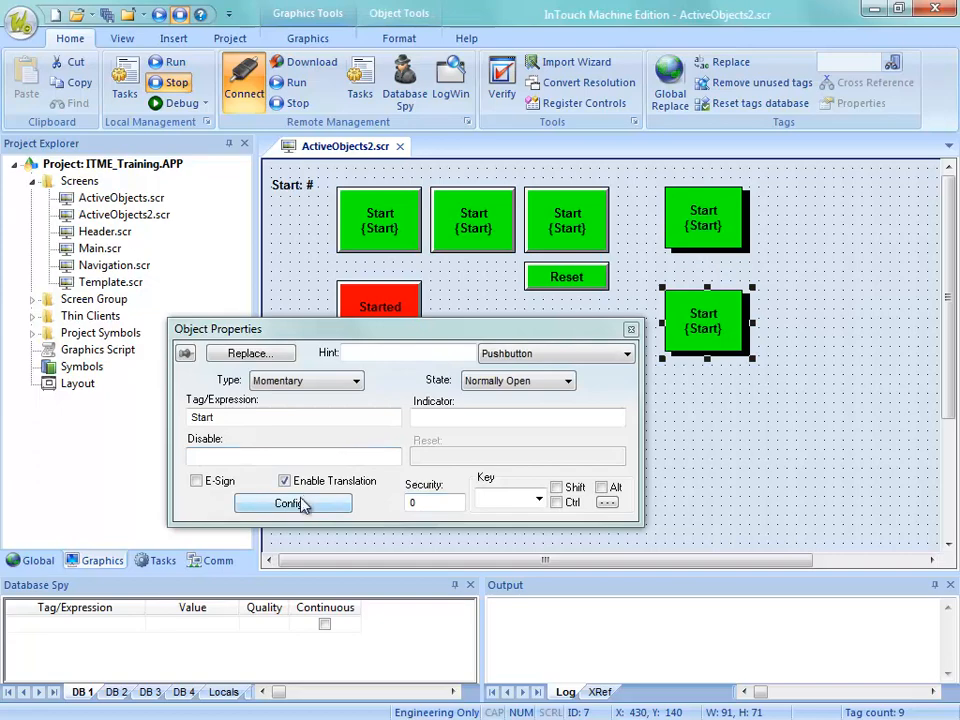
left_click(303, 504)
left_click(388, 322)
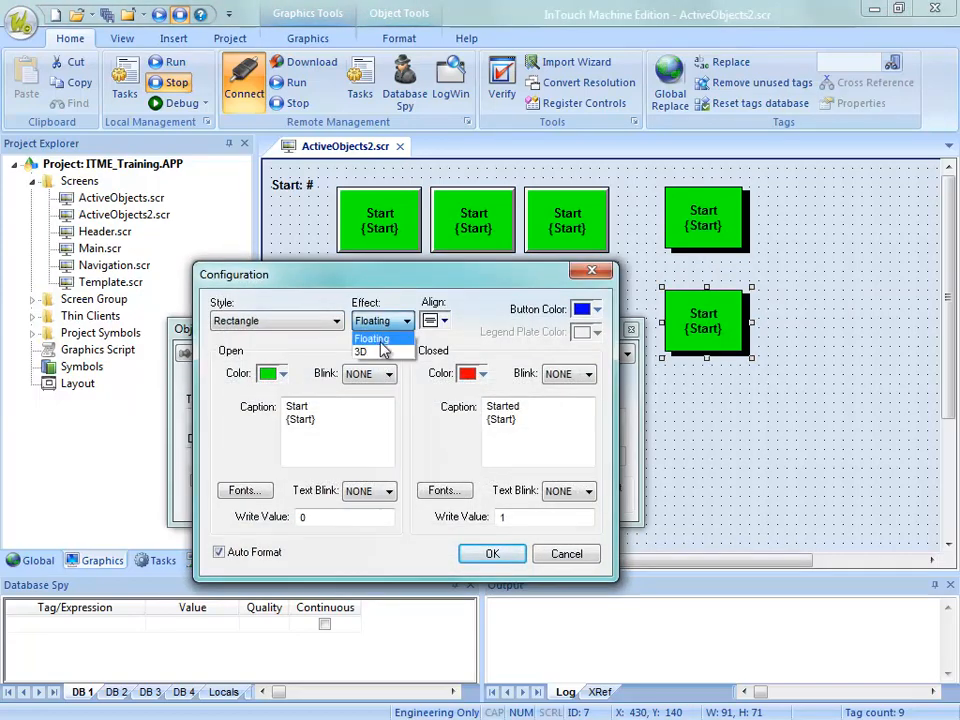
left_click(378, 352)
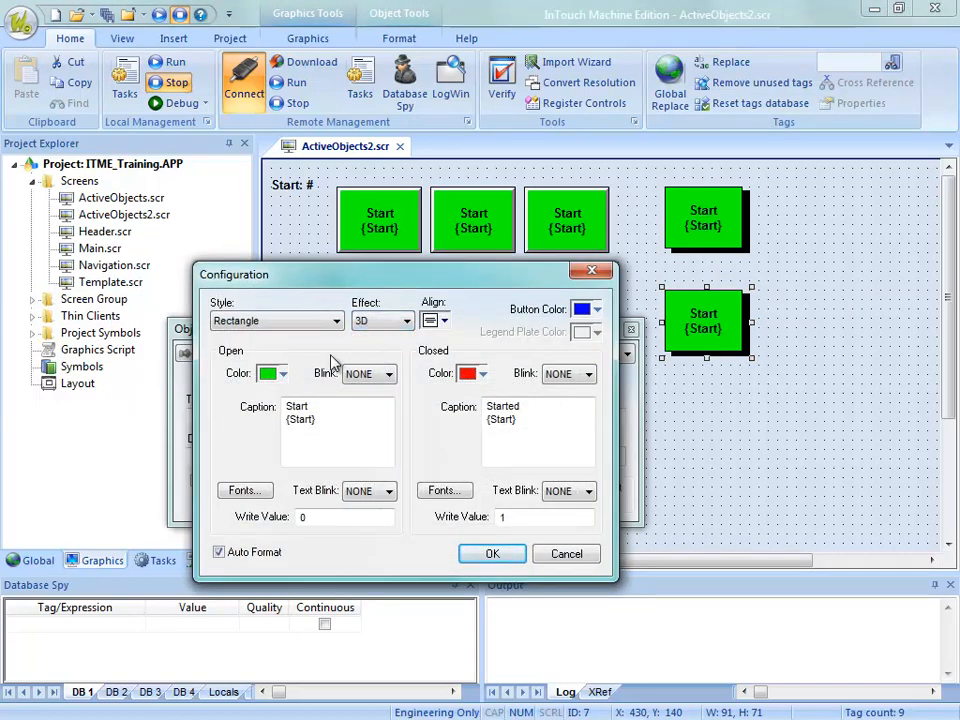
left_click(272, 326)
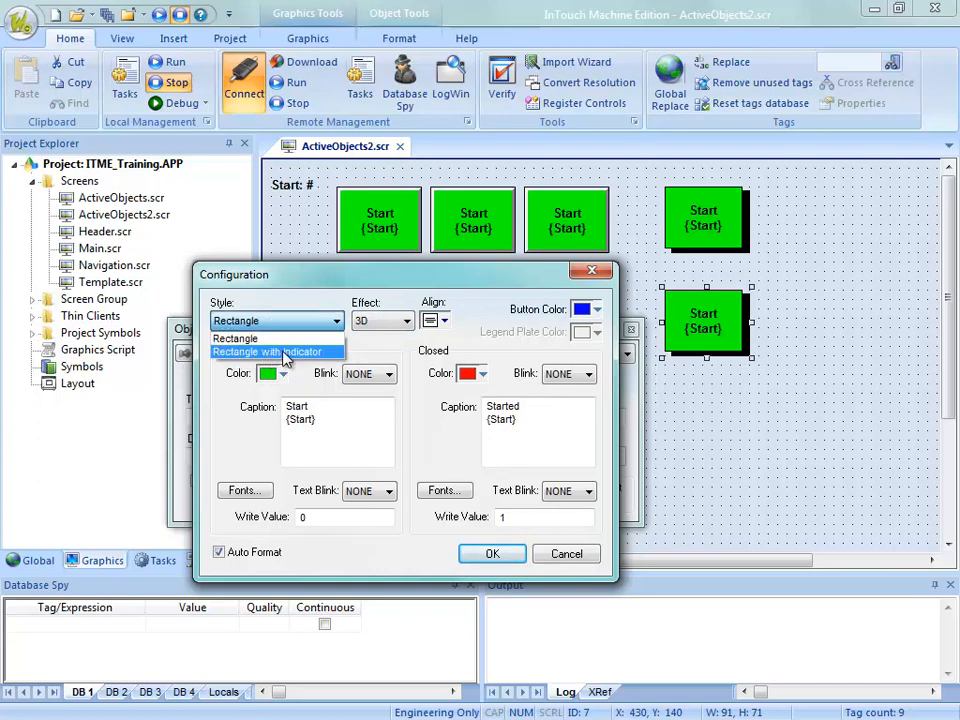
left_click(285, 352)
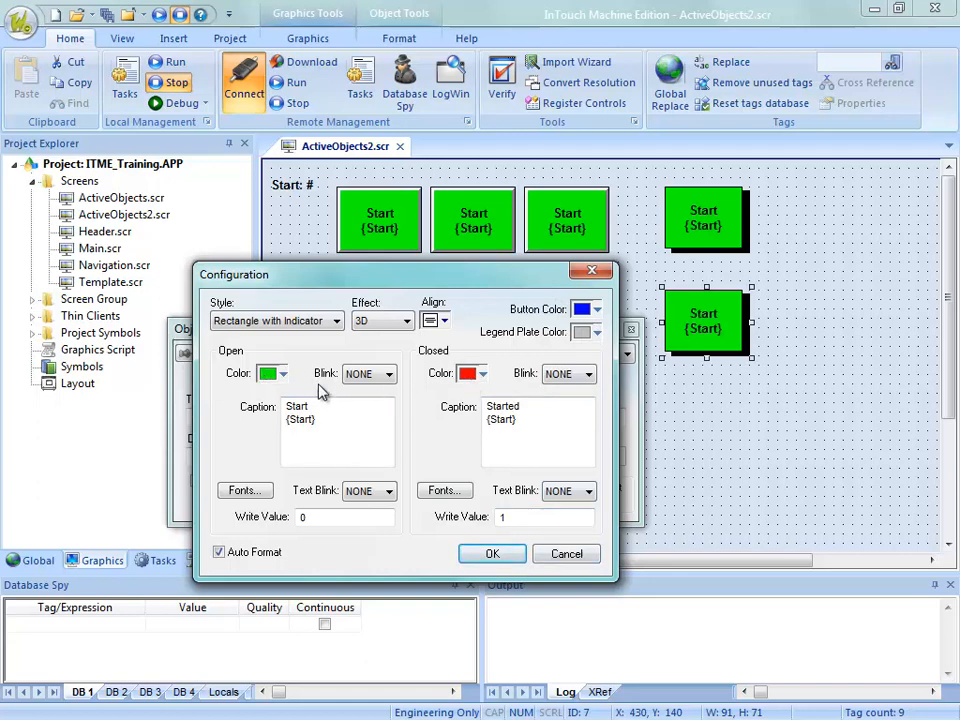
left_click(470, 554)
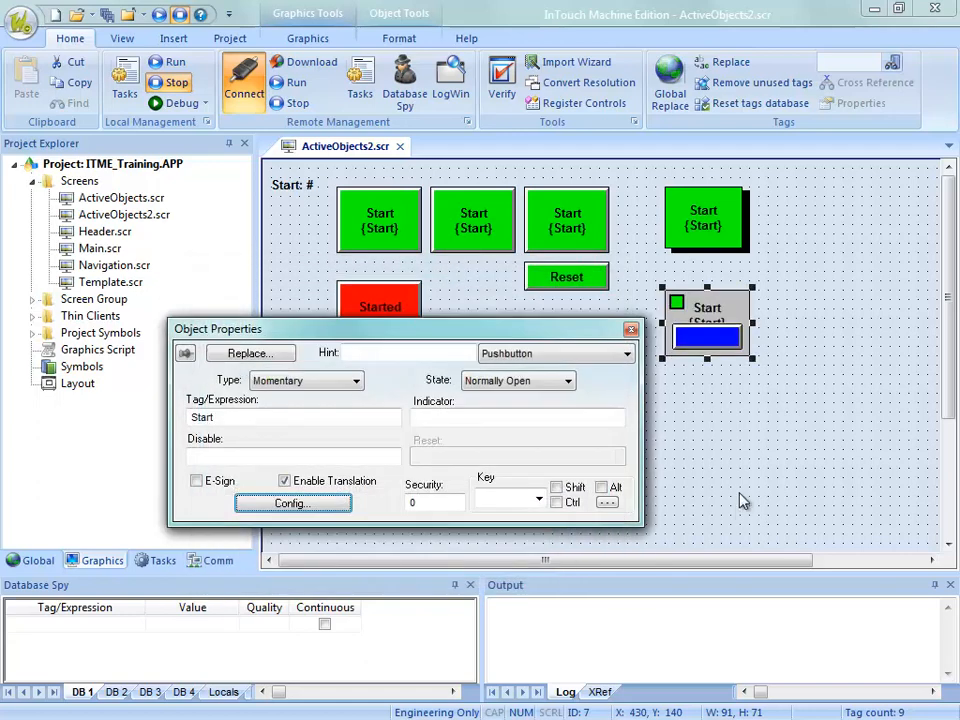
left_click_drag(707, 360, 706, 399)
left_click(707, 399)
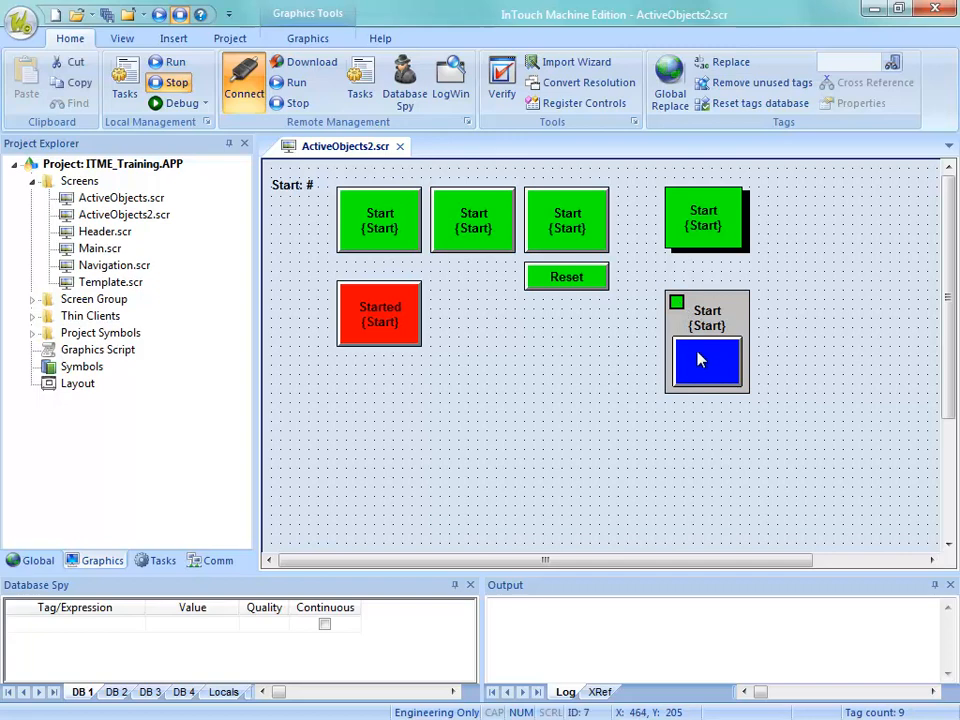
Step: Assign AtRPM as the indicator of the Rectangle with Indicator pushbutton, creating it as a new Boolean tag with Server scope
double_click(706, 388)
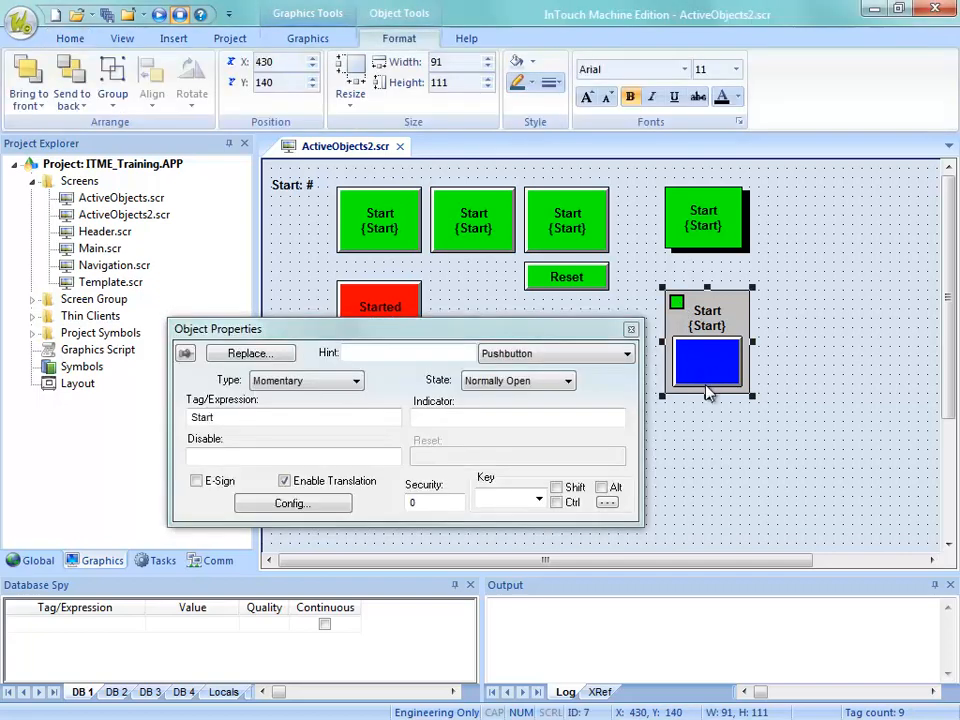
left_click(455, 416)
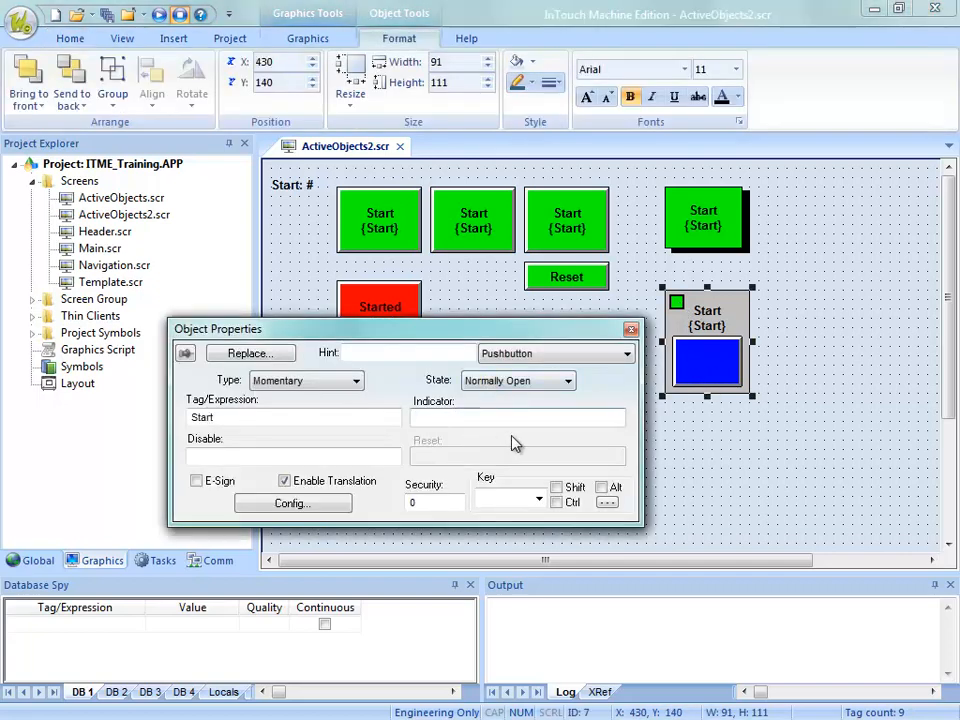
type("At")
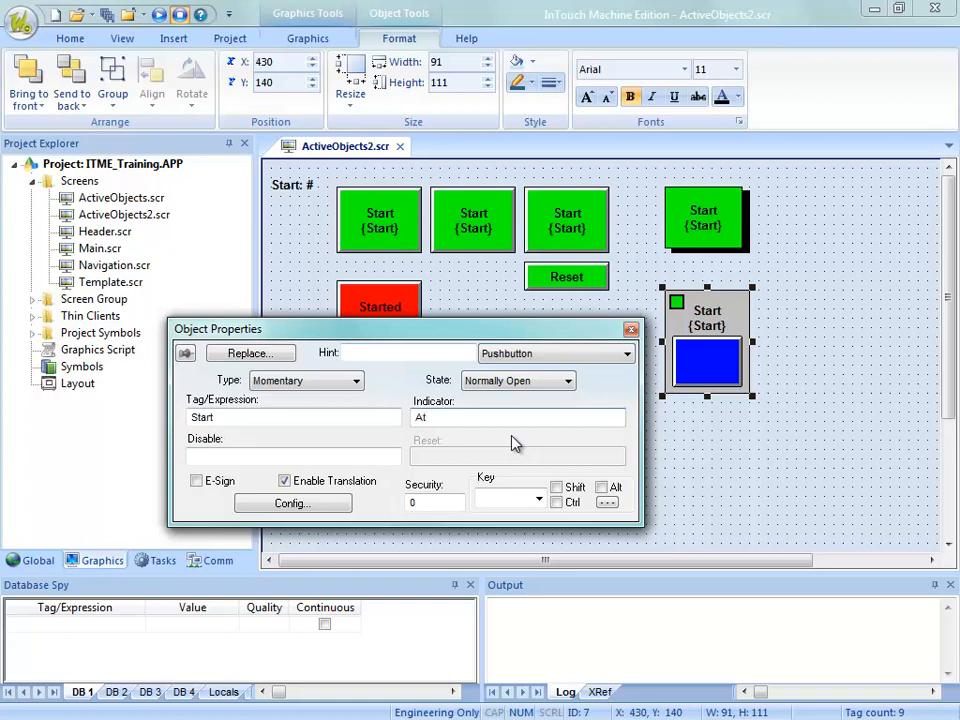
type("RPM")
key("Return")
key("Return")
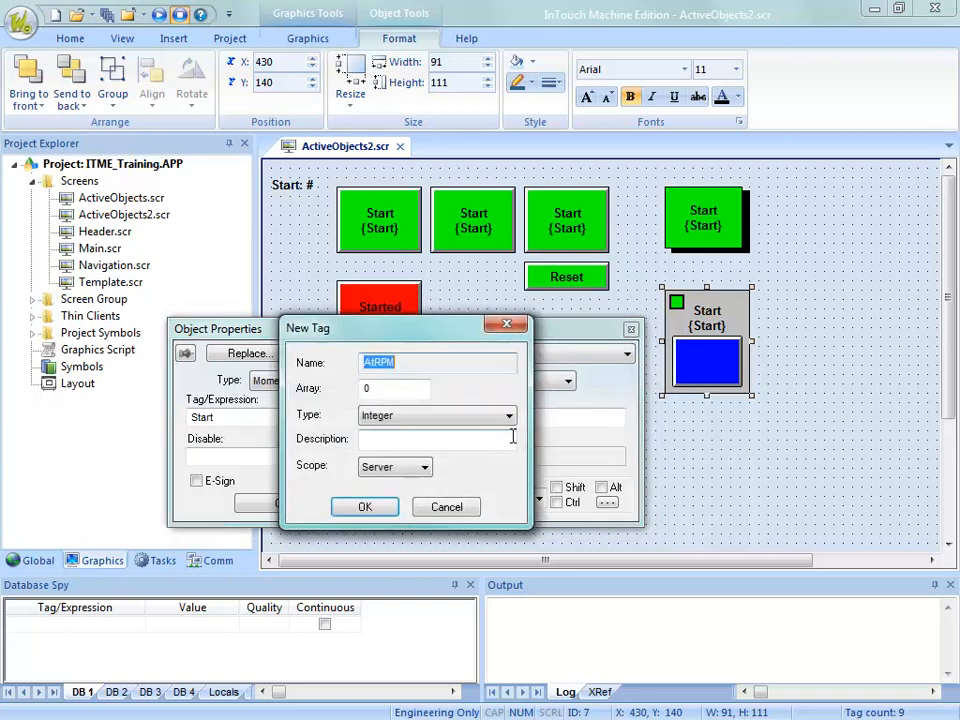
left_click(417, 414)
left_click(390, 434)
left_click(366, 506)
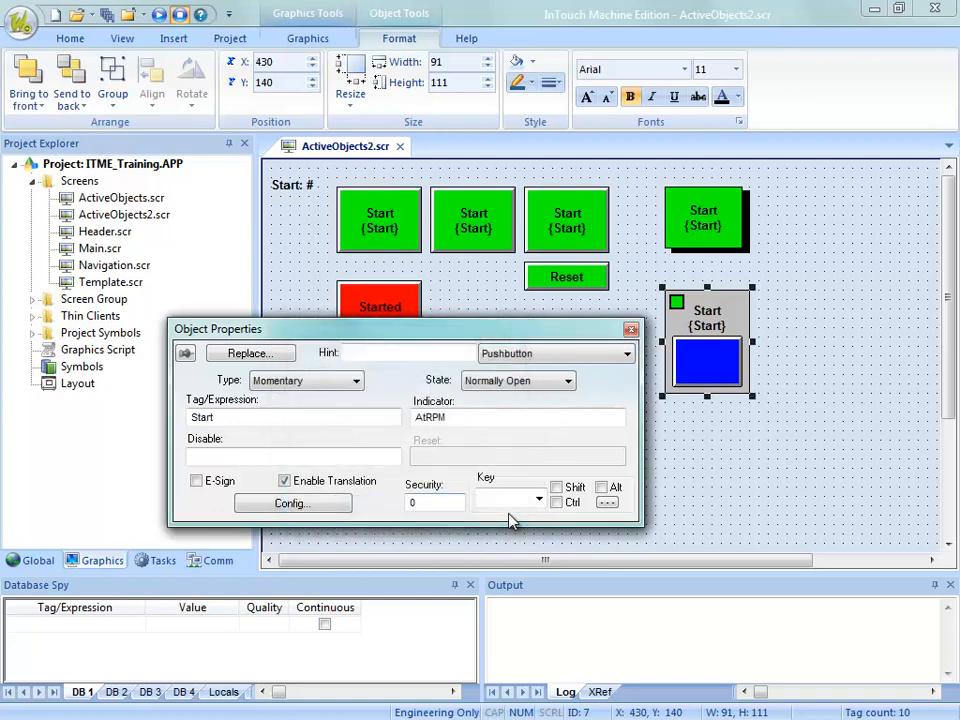
left_click(821, 306)
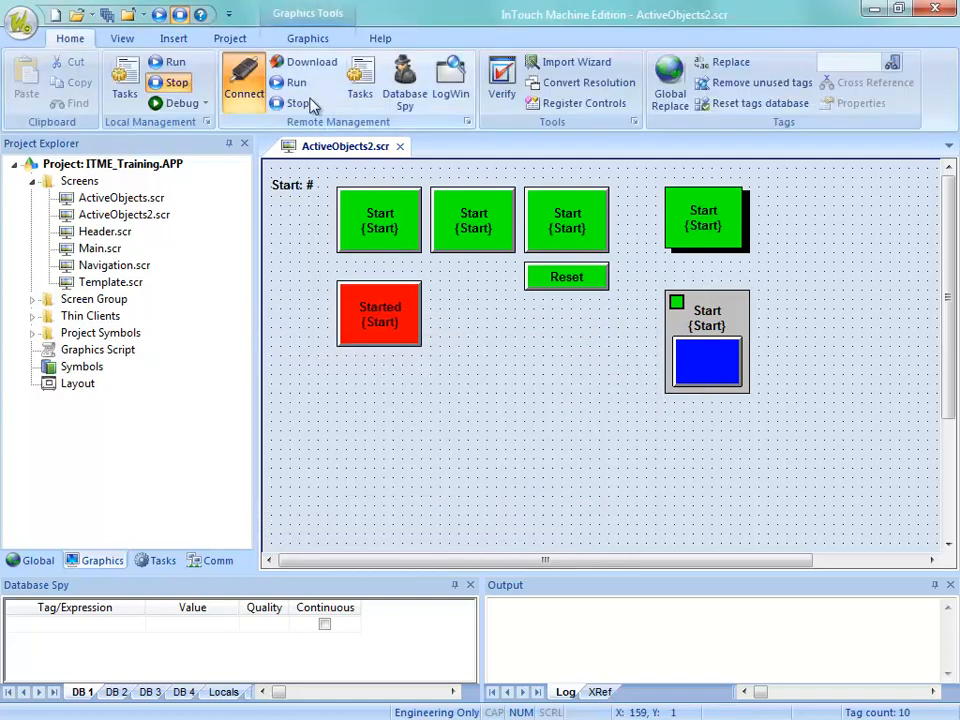
Step: Draw a new pushbutton about 81 by 31 to the right of the Rectangle with Indicator pushbutton
left_click(309, 38)
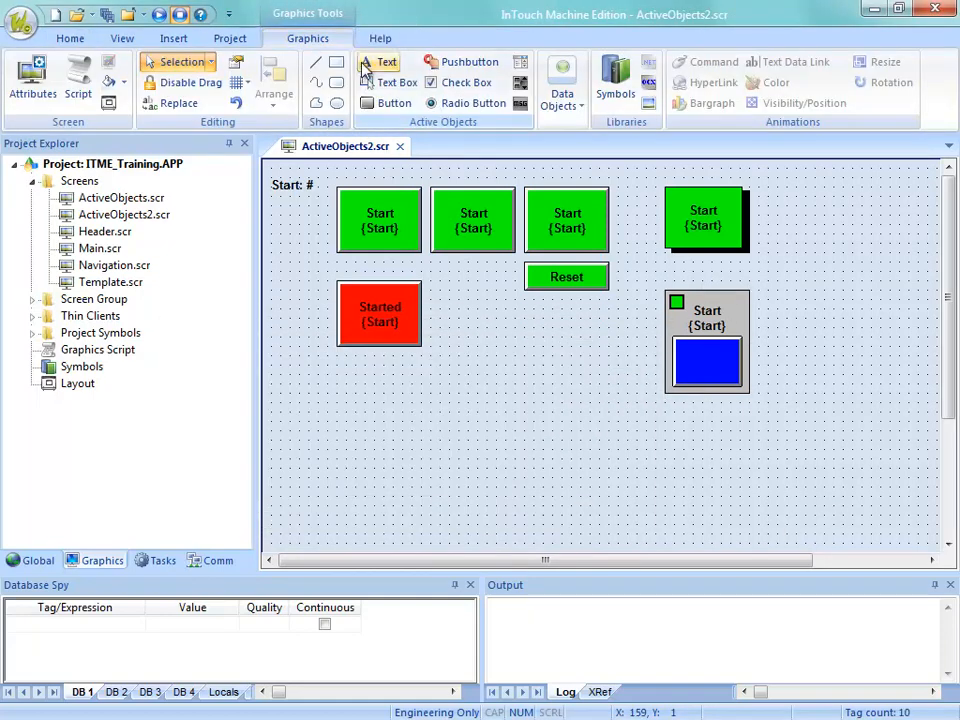
left_click(442, 63)
mouse_move(772, 289)
left_mouse_down()
mouse_move(840, 326)
mouse_move(848, 320)
left_mouse_up()
Step: Set the new pushbutton's type to Maintained and assign the existing AtRPM tag as its expression
double_click(831, 317)
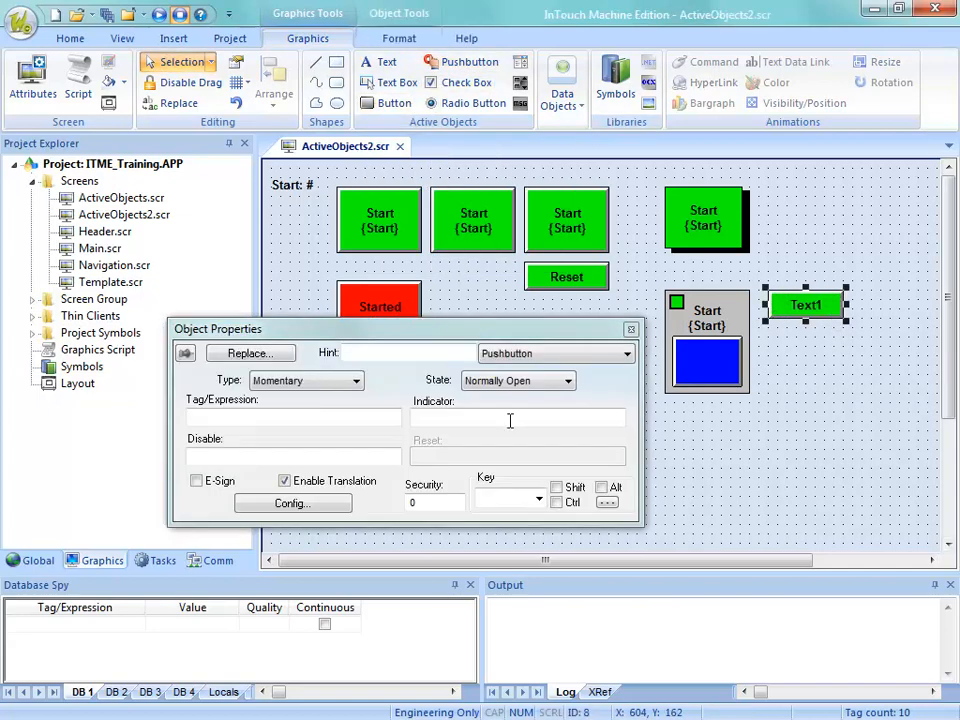
left_click(316, 390)
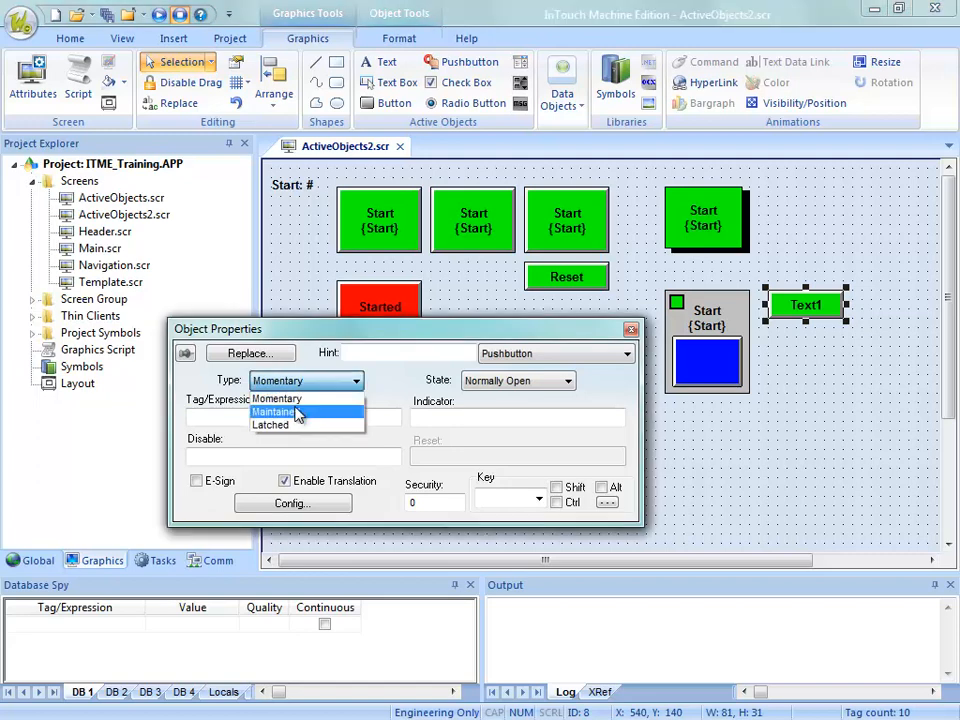
left_click(279, 411)
left_click(256, 416)
key("Tab")
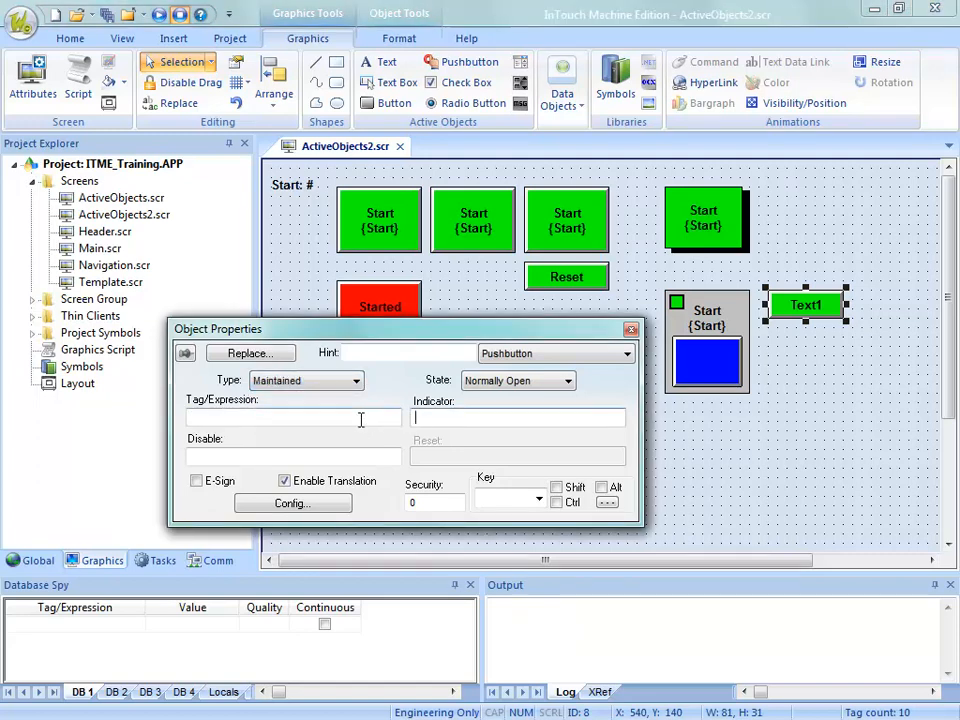
double_click(361, 419)
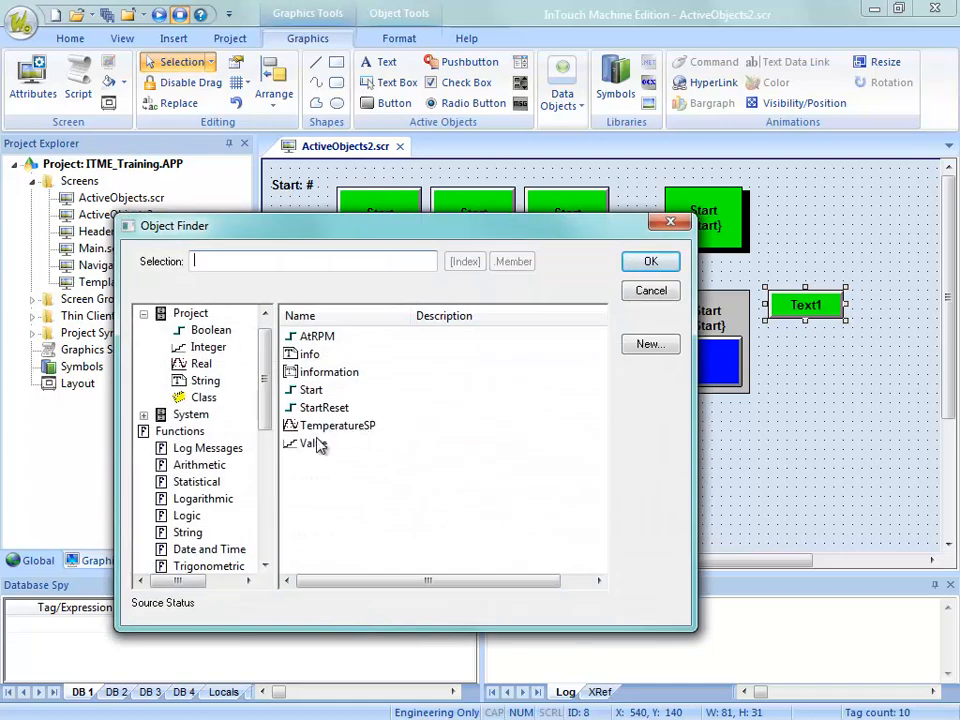
left_click(316, 337)
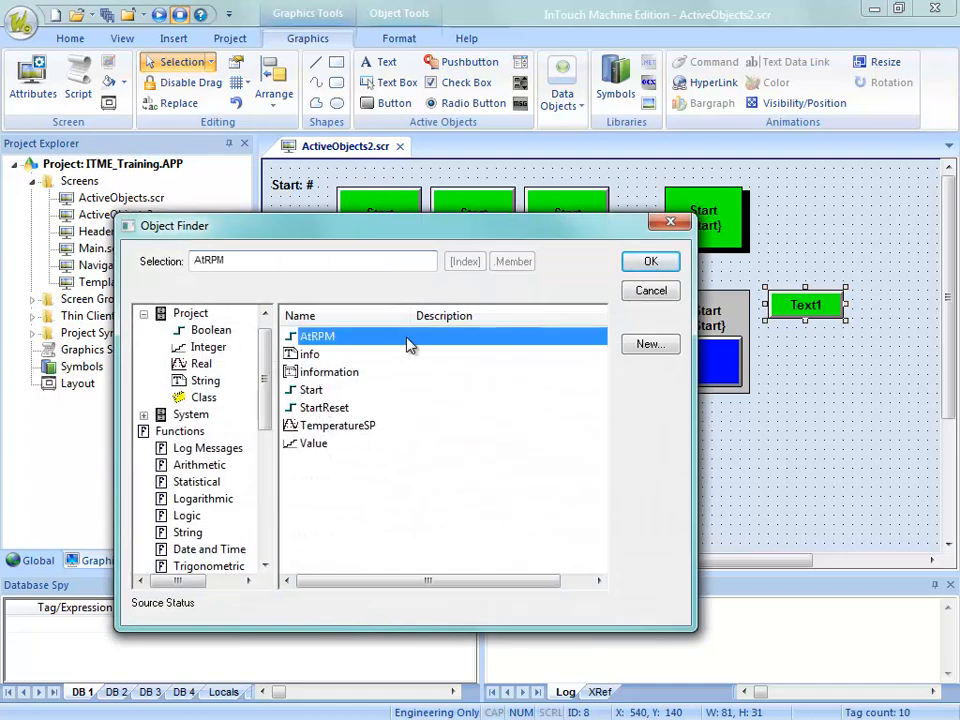
left_click(646, 268)
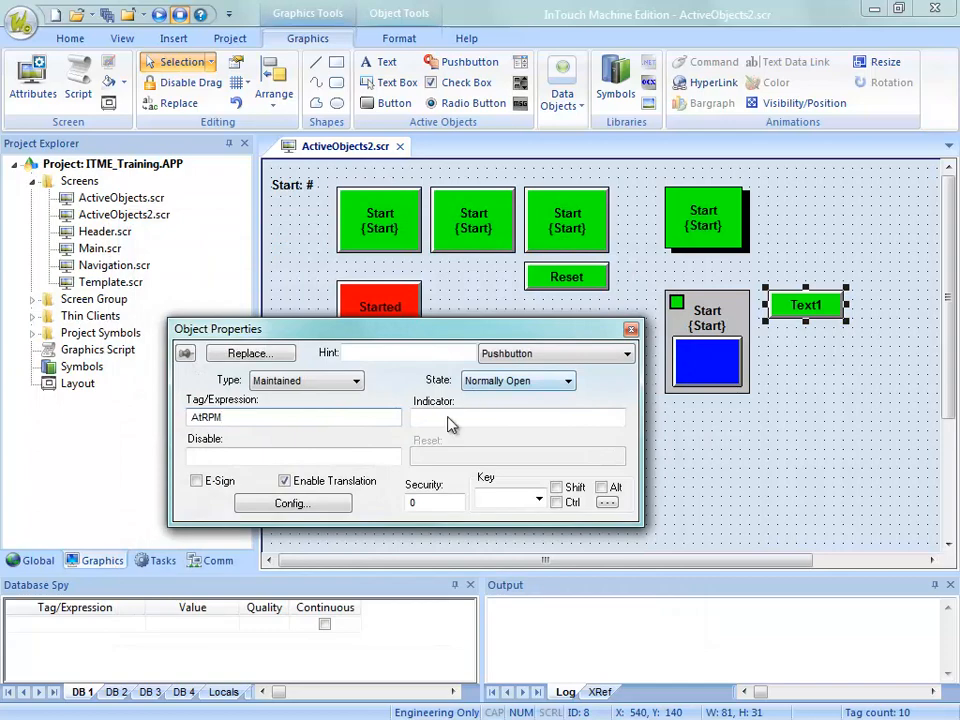
Step: Set both the Open and Closed captions of the new AtRPM pushbutton to At RPM, split over two lines
left_click(326, 505)
double_click(300, 408)
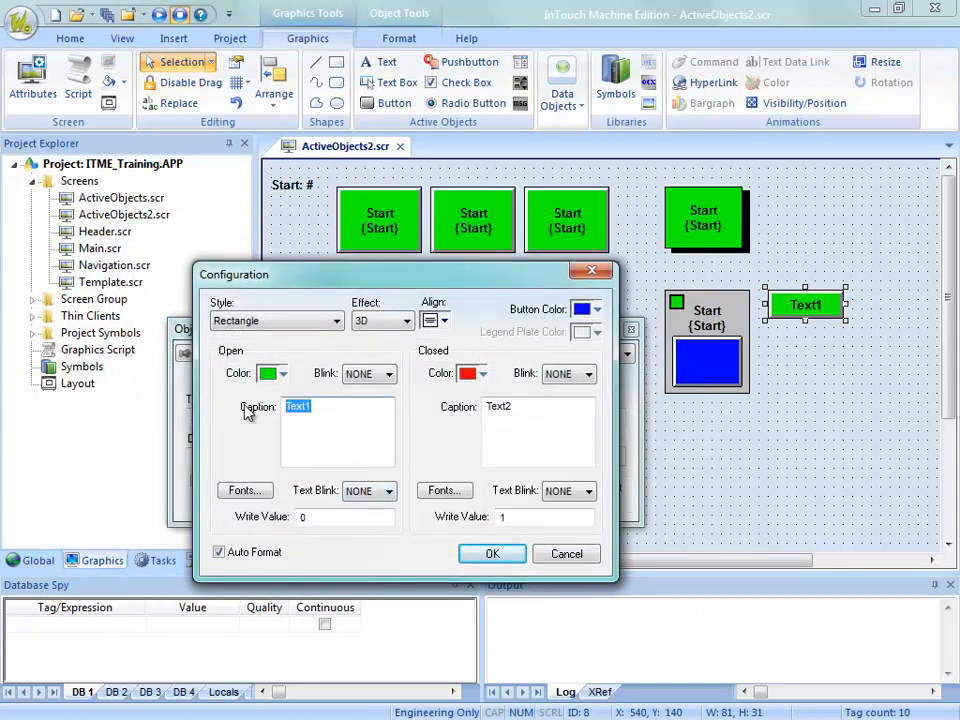
type("At")
key("Return")
type("RPM")
double_click(536, 407)
type("At")
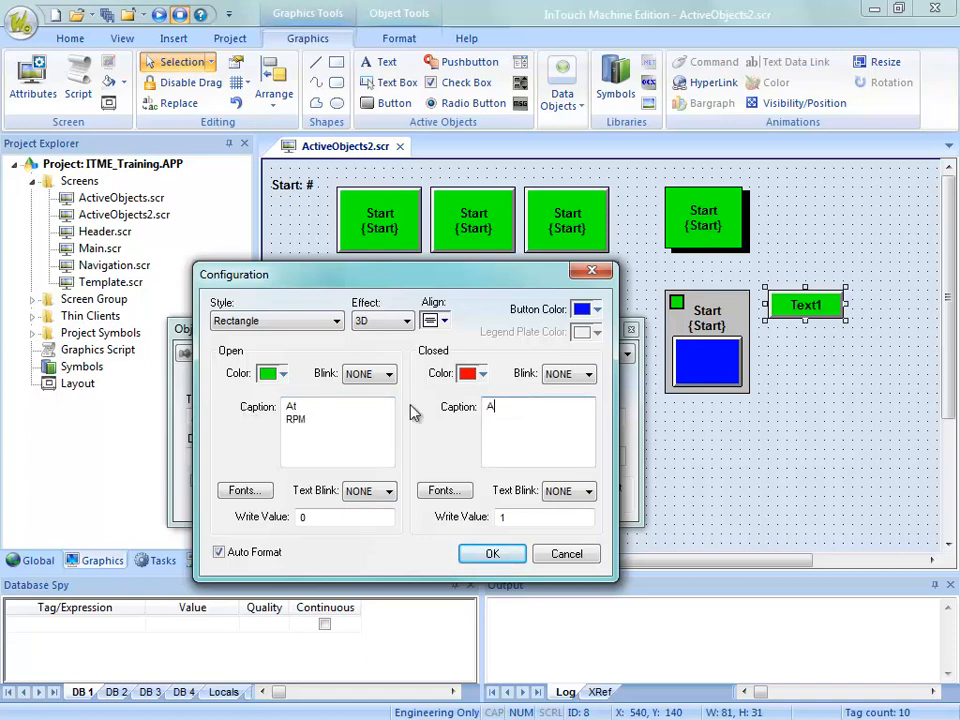
key("Return")
type("RPM")
left_click(490, 555)
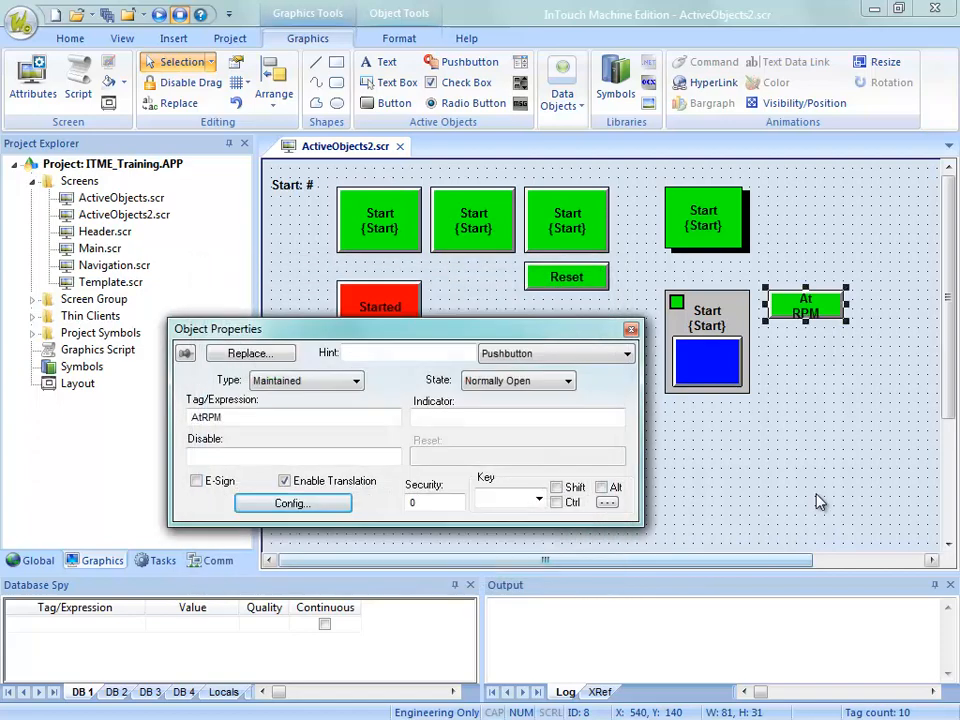
Step: Make the At RPM pushbutton taller and narrower, and place it flush against the right edge of the Rectangle with Indicator pushbutton
left_click(808, 330)
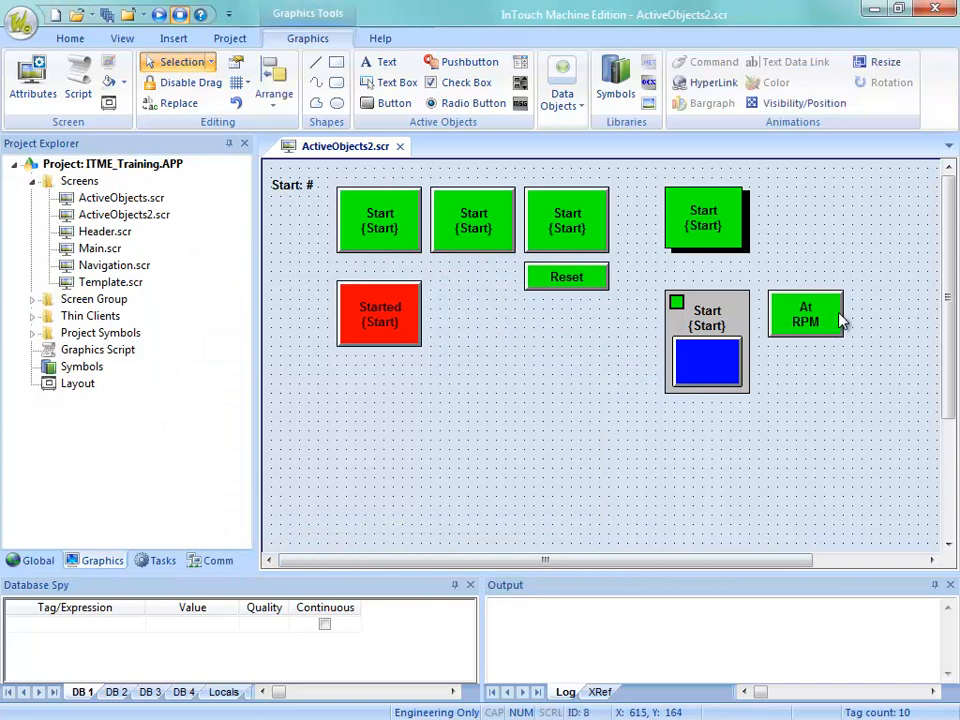
left_click(840, 320)
left_click_drag(845, 313, 787, 317)
left_click(791, 382)
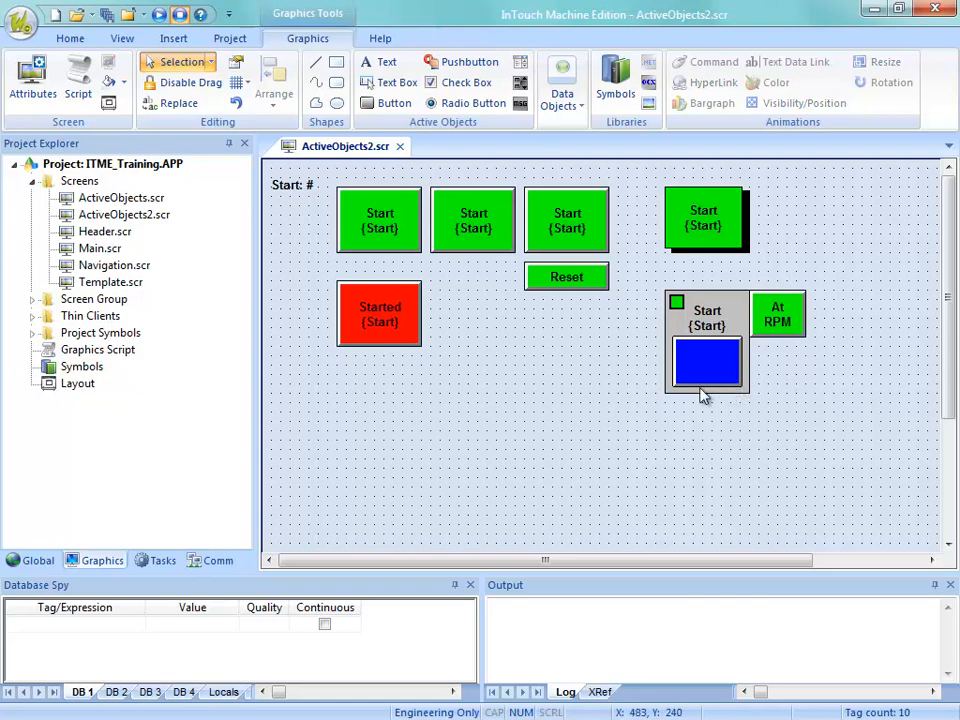
Step: Save the ActiveObjects2 screen and download it to the connected target device
right_click(345, 146)
left_click(380, 152)
left_click(560, 453)
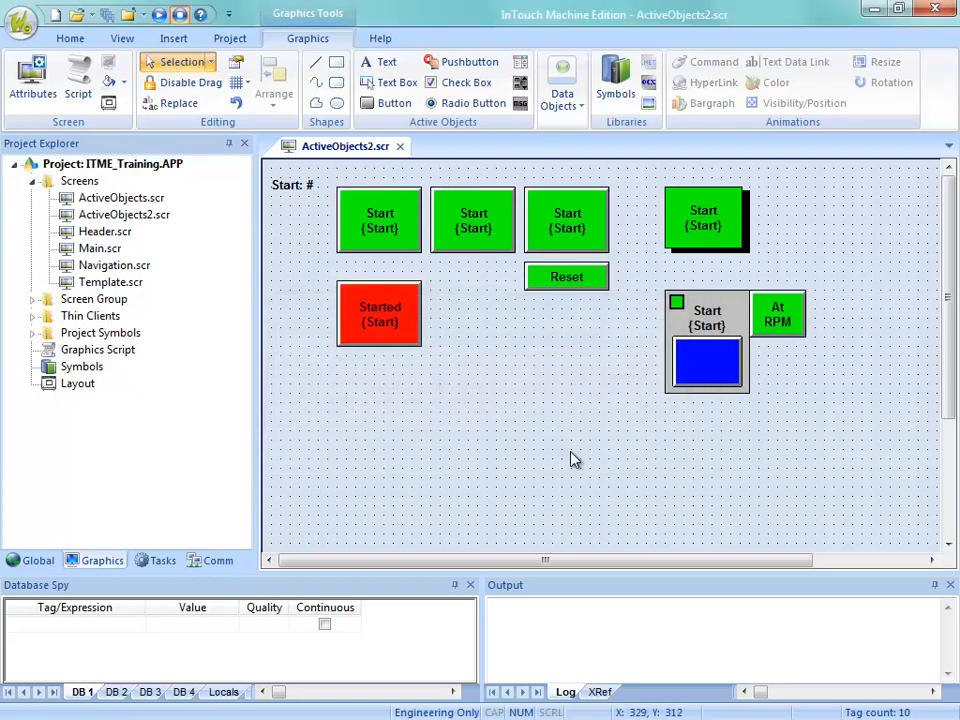
left_click(70, 38)
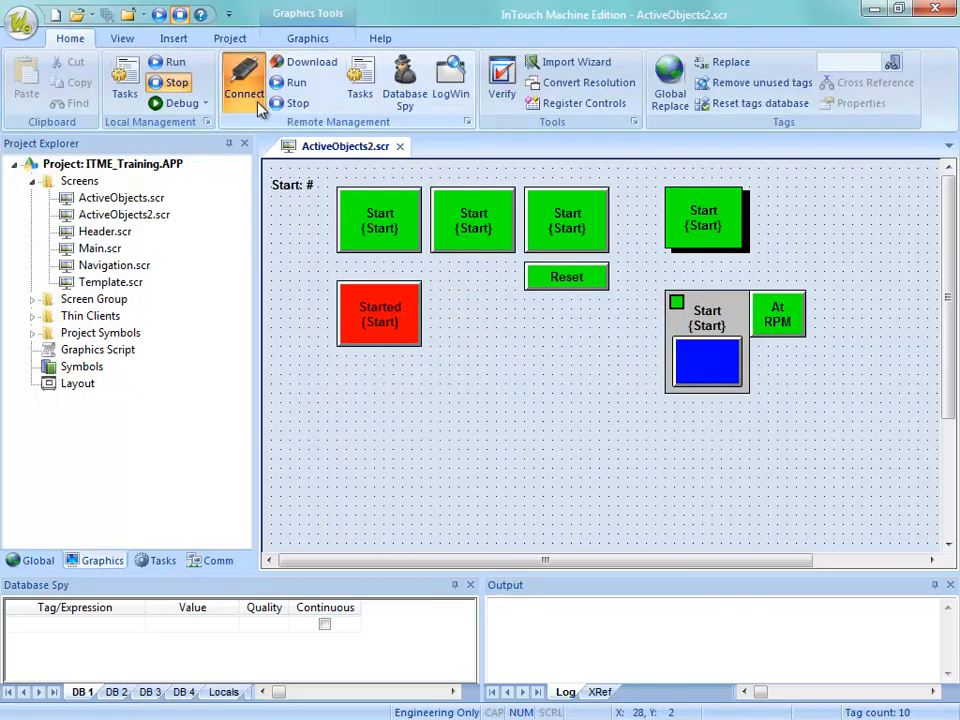
left_click(244, 78)
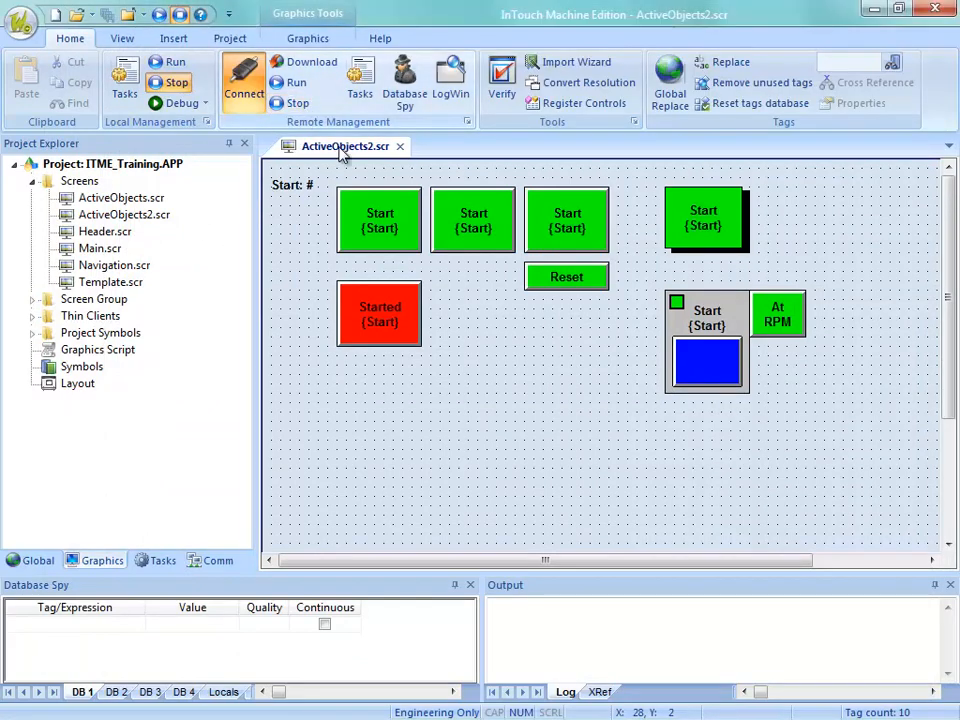
left_click(321, 68)
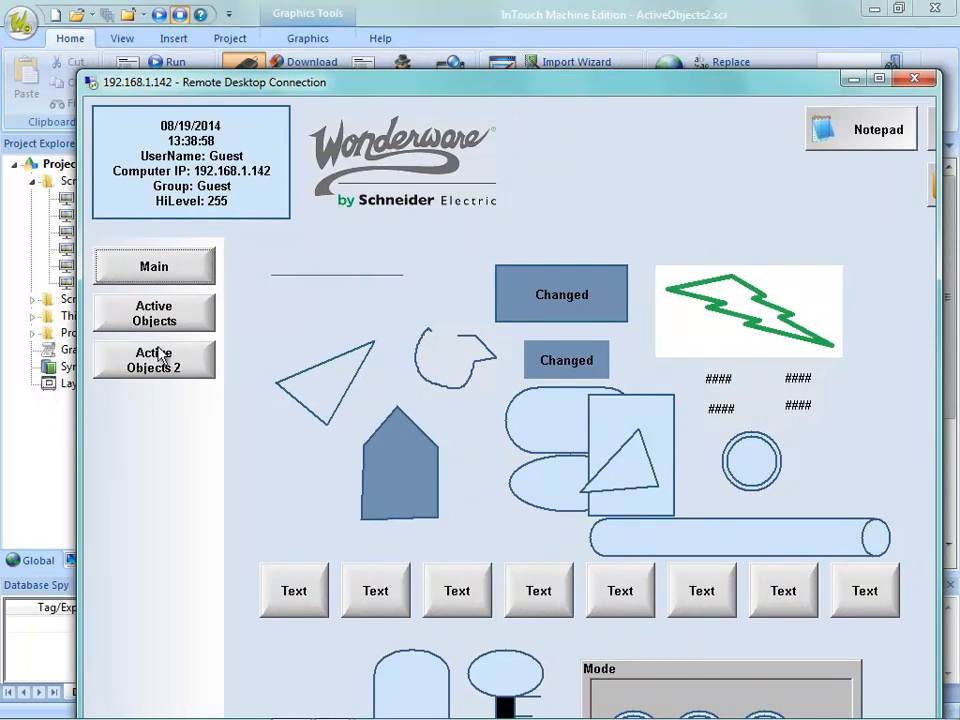
Step: In the Remote Desktop session, show the Active Objects 2 screen and test the blue momentary button of the indicator pushbutton
left_click(158, 358)
left_click(670, 441)
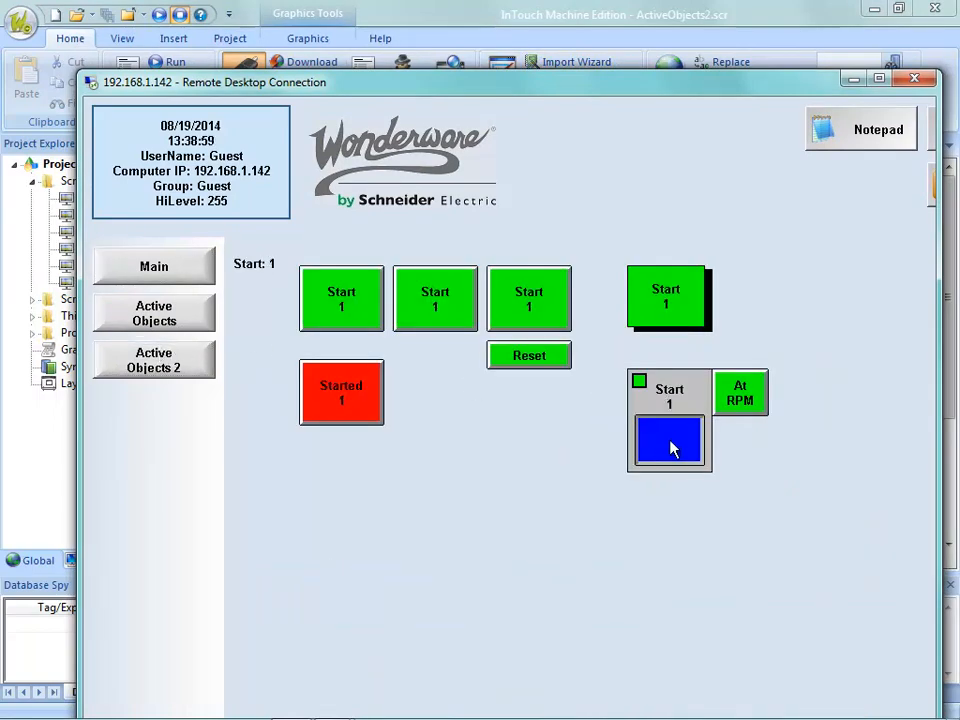
left_click(670, 441)
left_click(649, 446)
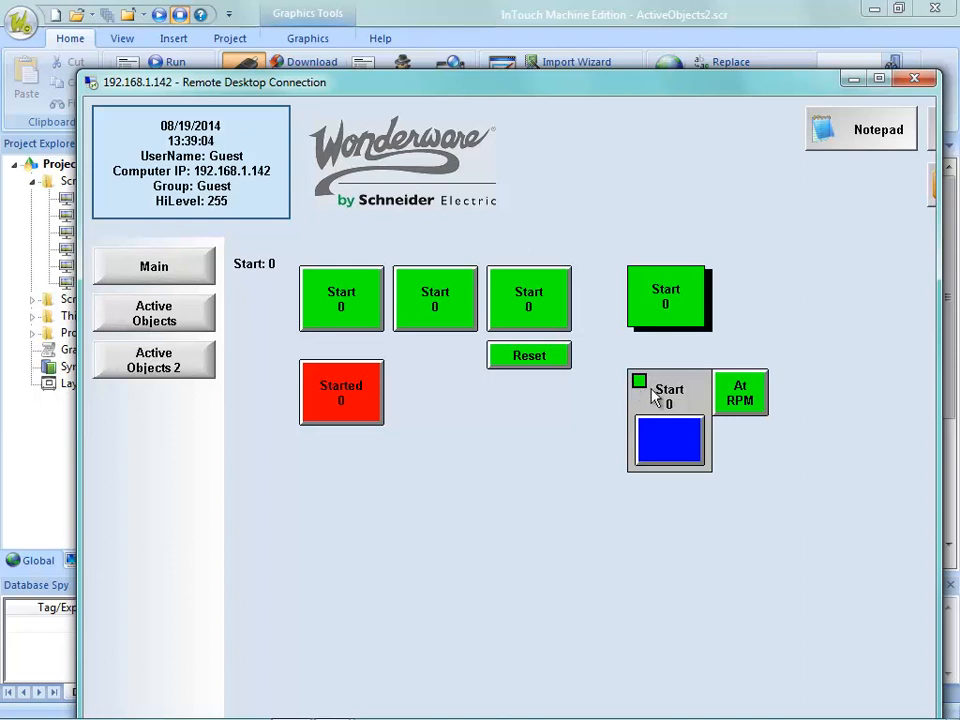
left_click(662, 441)
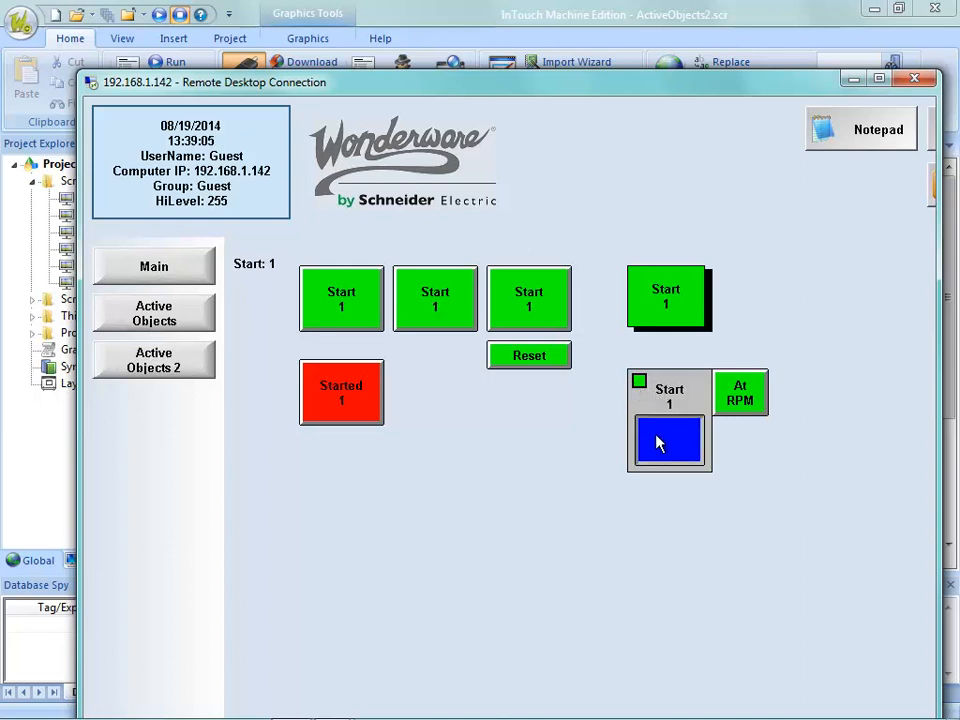
Step: Test the indicator by switching the At RPM pushbutton on, operating the blue momentary button, and switching At RPM off
left_click(738, 410)
left_click(738, 410)
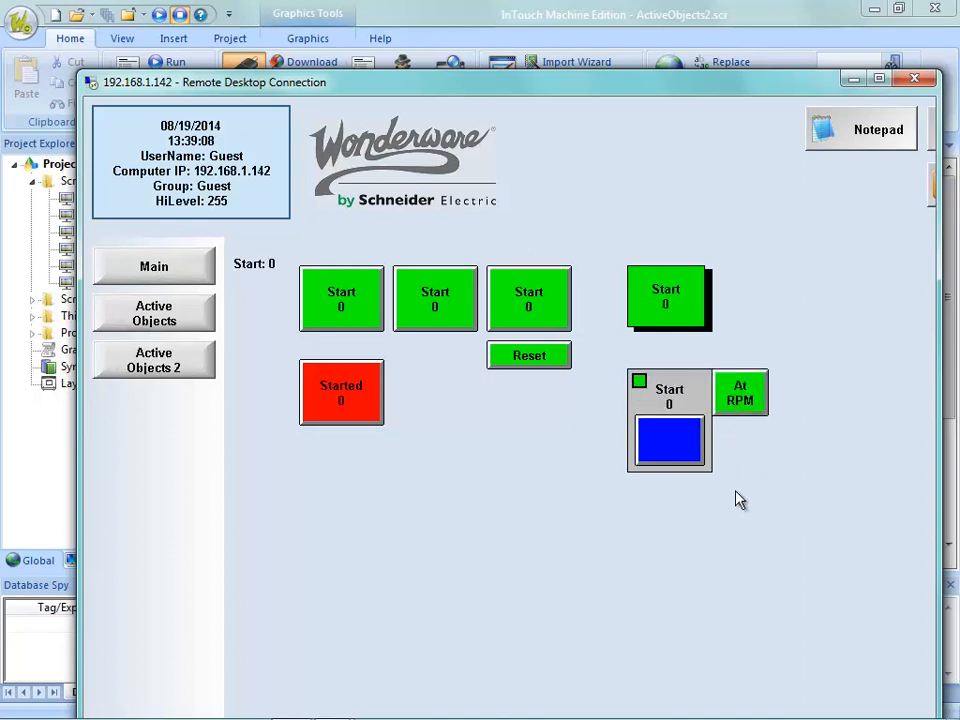
left_click(741, 399)
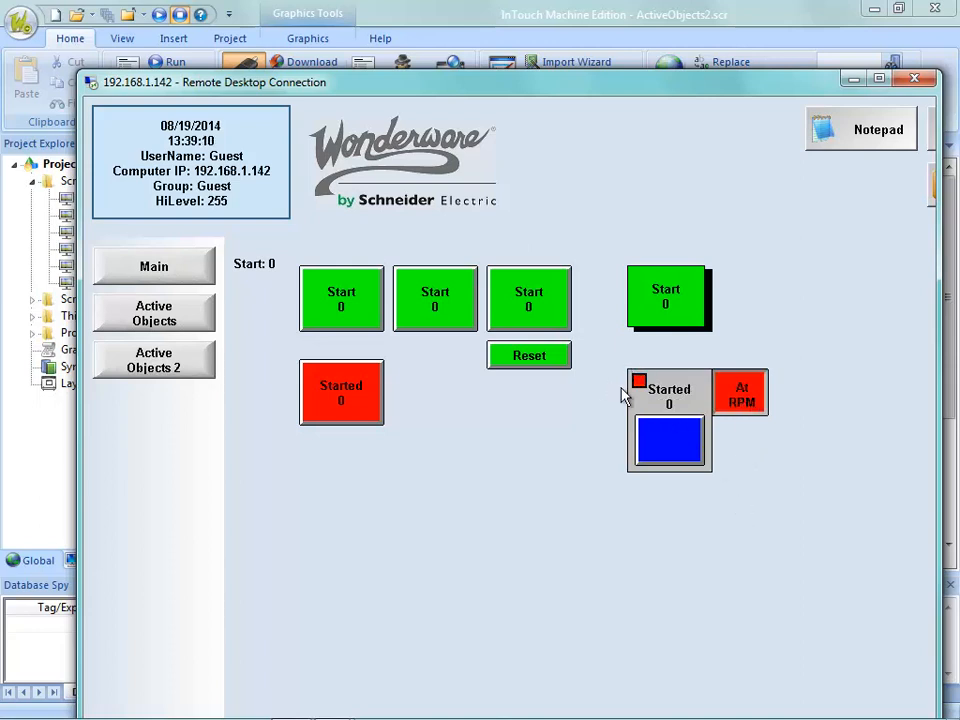
left_click(674, 444)
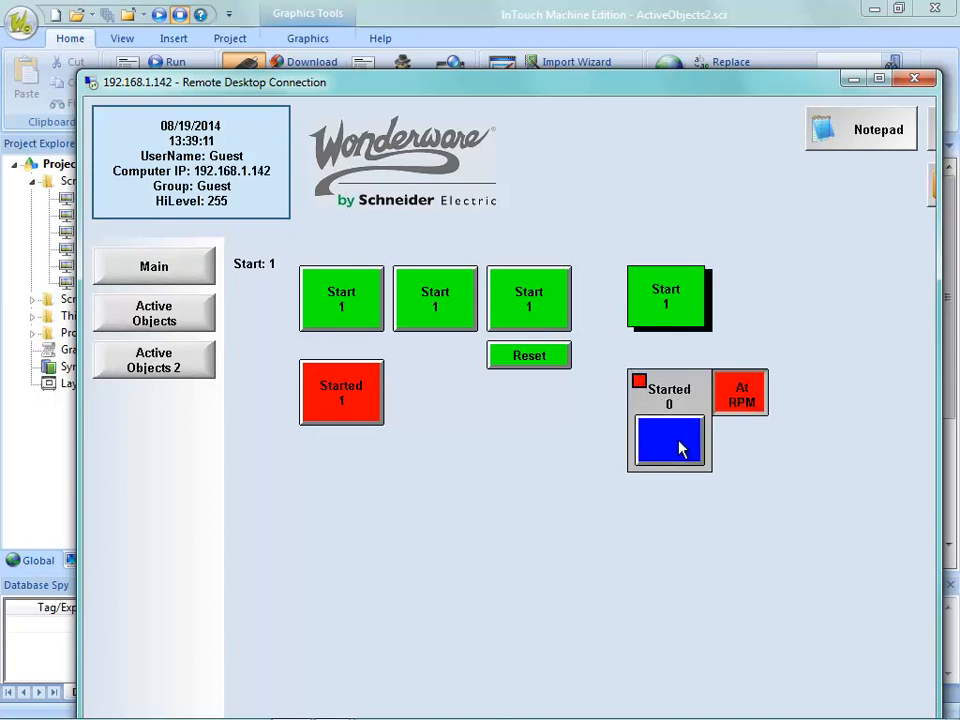
left_click(740, 402)
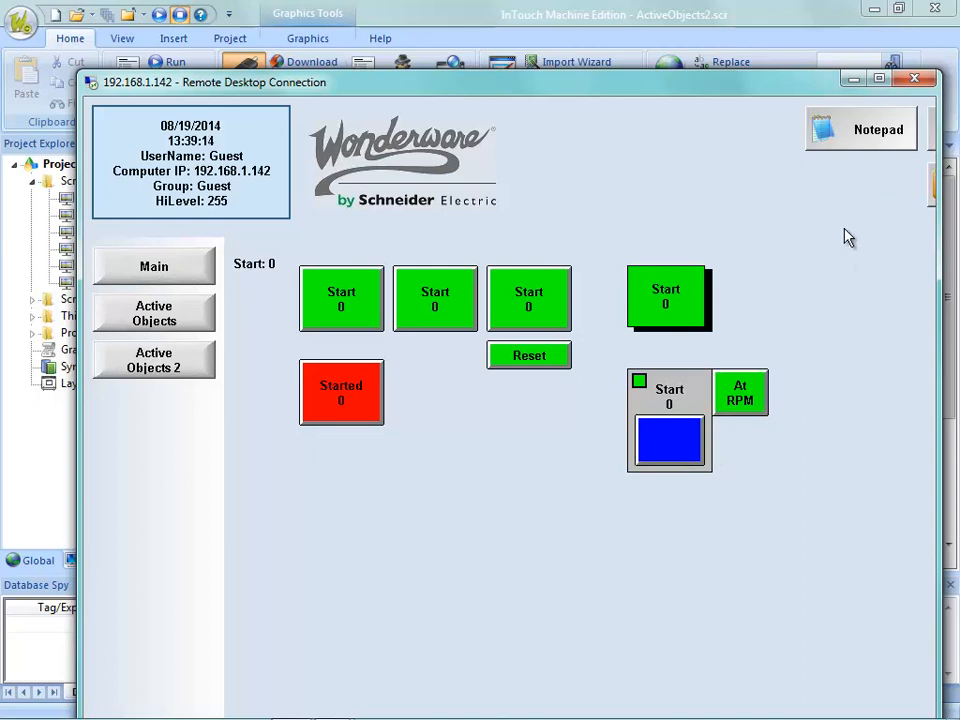
Step: Return to the InTouch Machine Edition development window and inspect the Security setting in the Rectangle with Indicator pushbutton's properties
left_click_drag(772, 87, 755, 0)
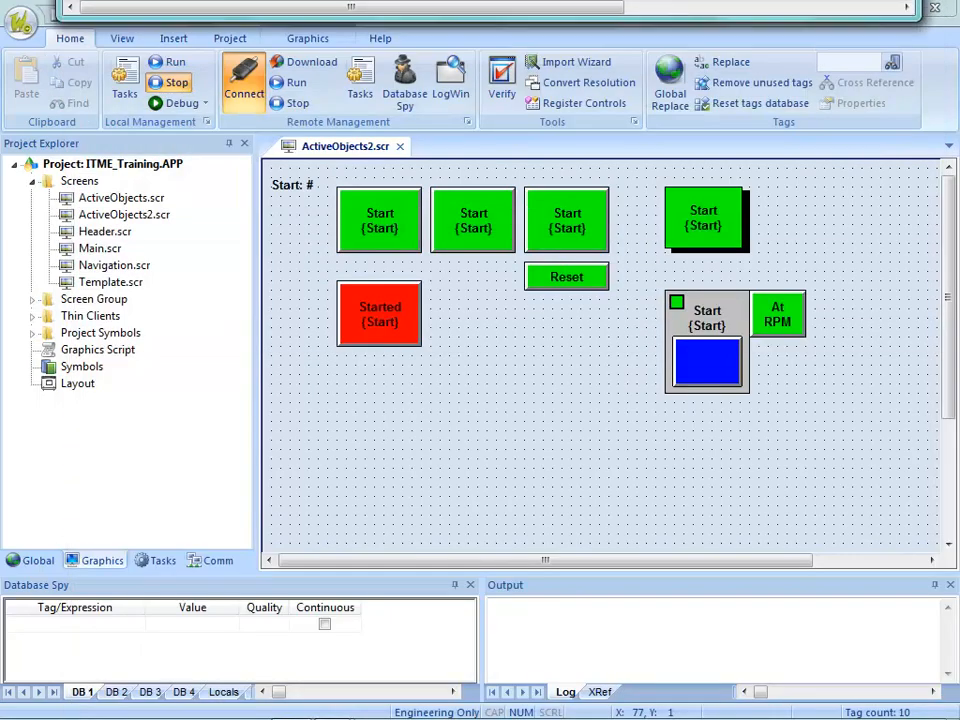
double_click(706, 368)
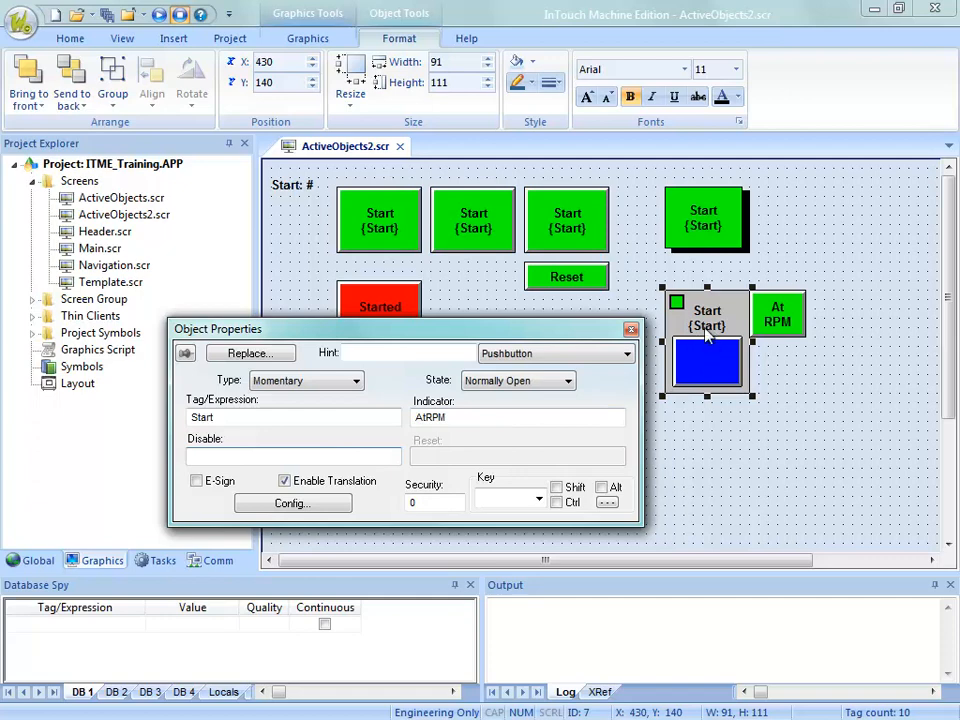
double_click(411, 503)
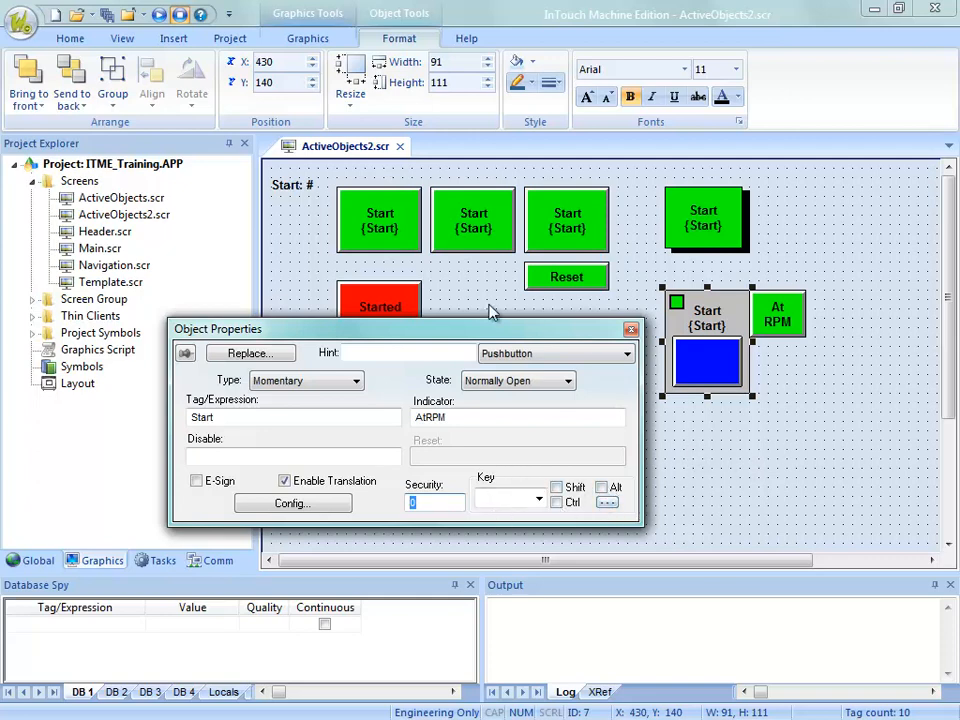
Step: Examine the shortcut keys that can be assigned to the first Start pushbutton
left_click(370, 232)
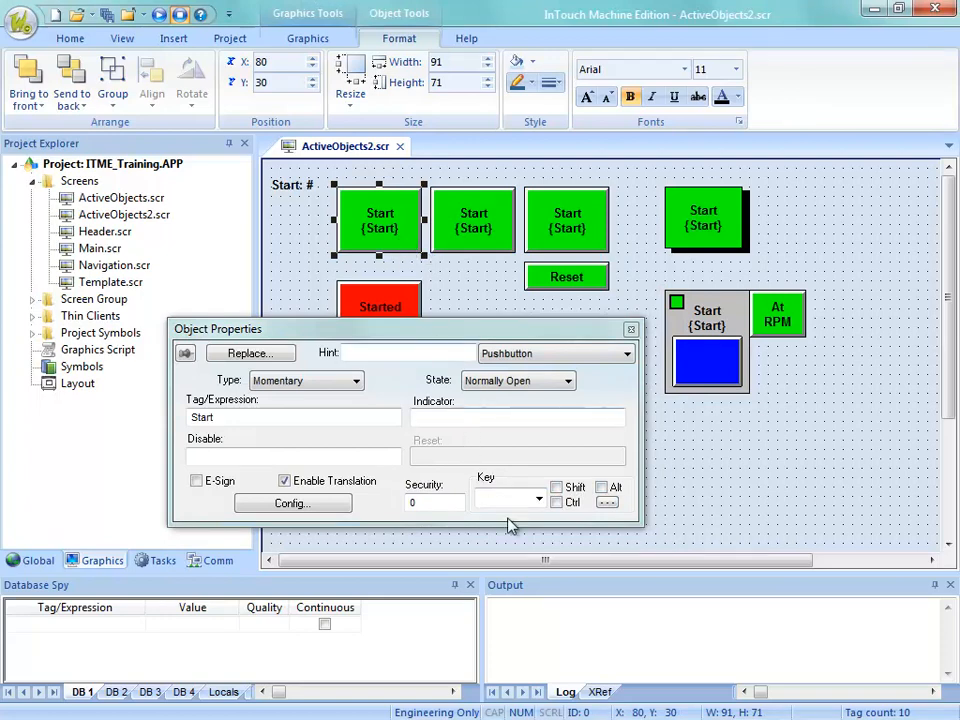
left_click(539, 500)
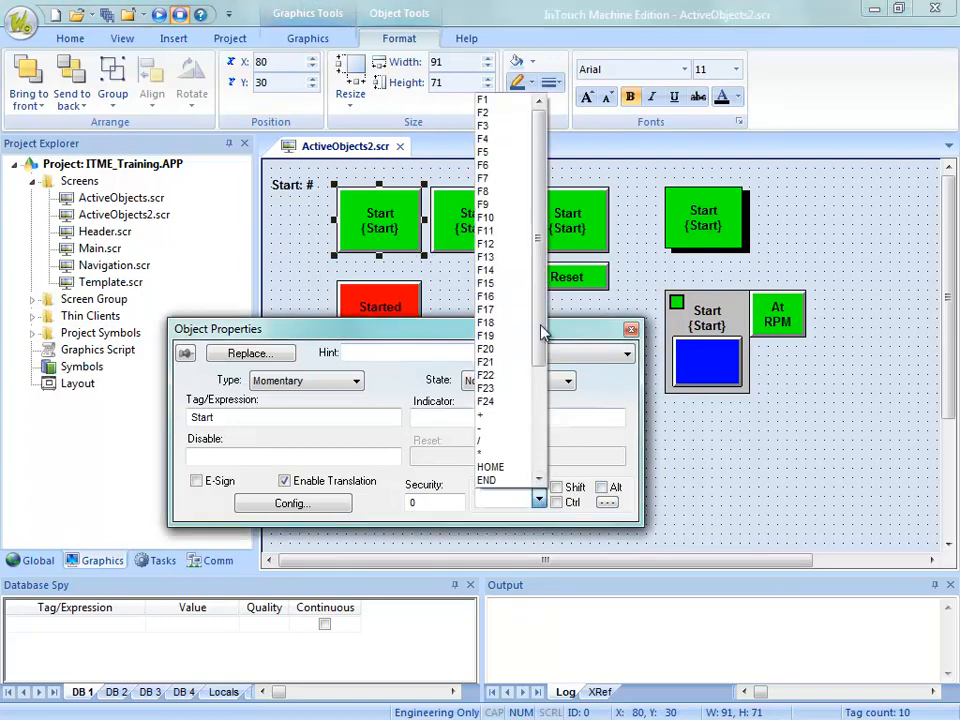
left_click_drag(538, 271, 556, 179)
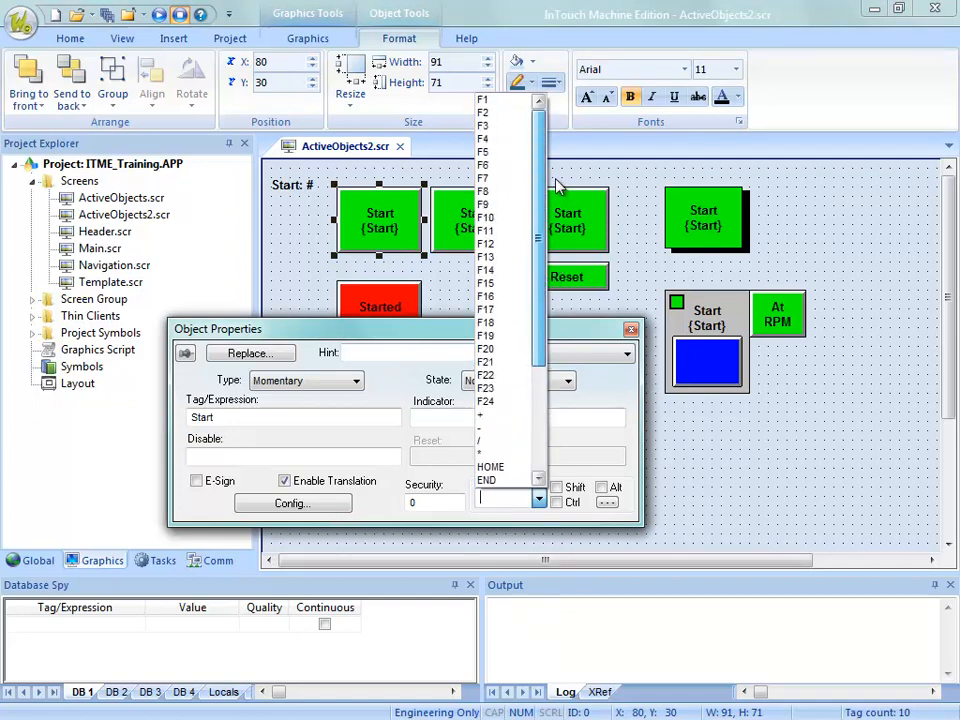
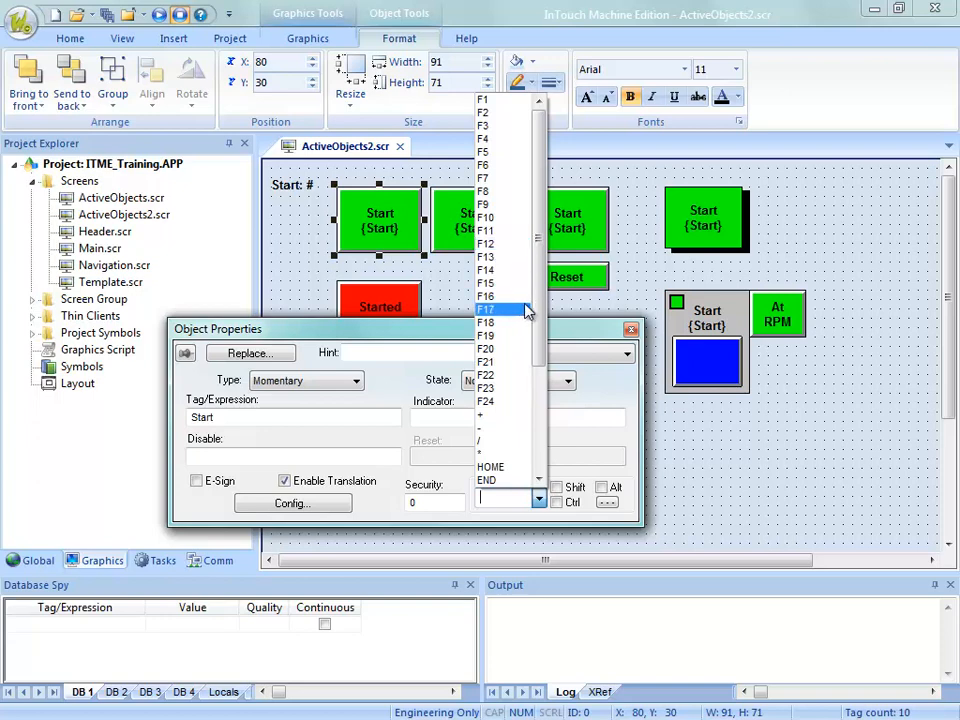
left_click_drag(540, 302, 542, 424)
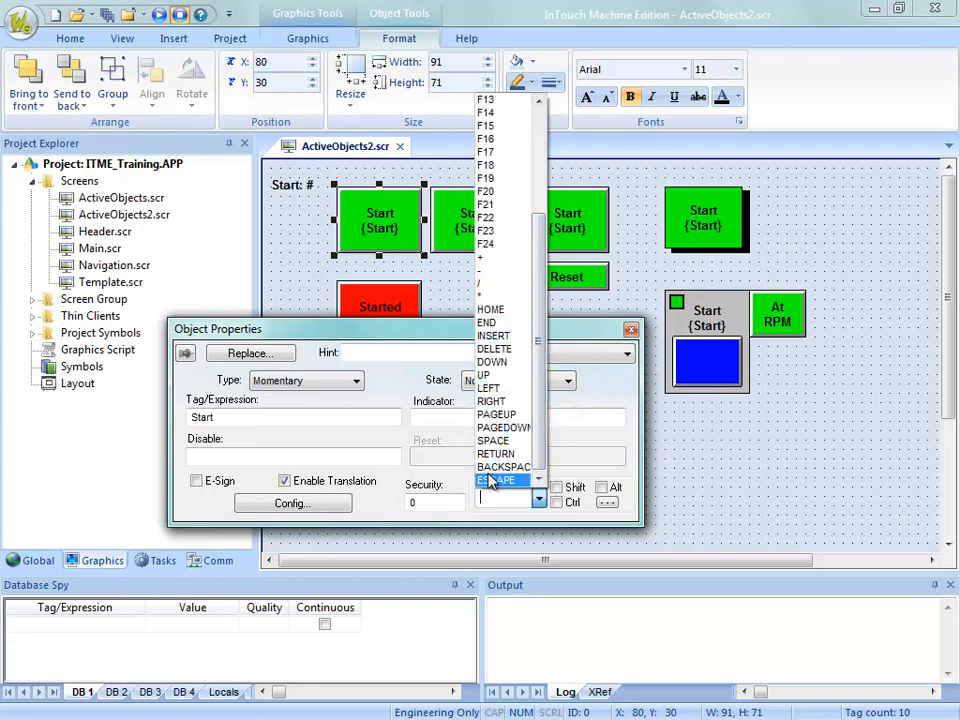
Step: Assign the keyboard shortcut A with the Ctrl and Shift modifiers to the first Start pushbutton
left_click(508, 497)
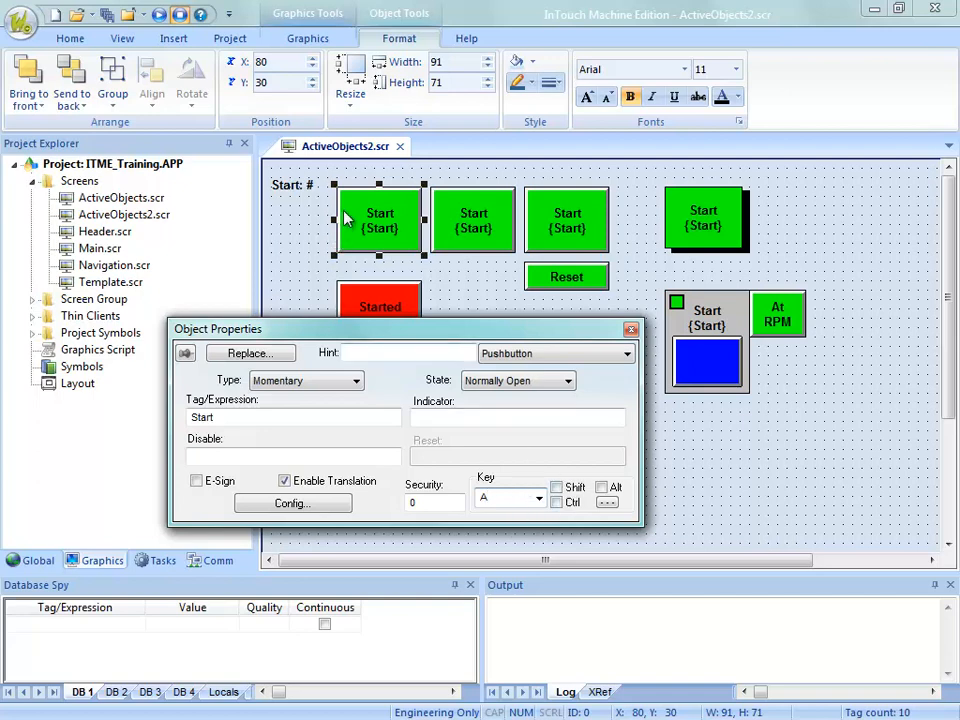
left_click(556, 502)
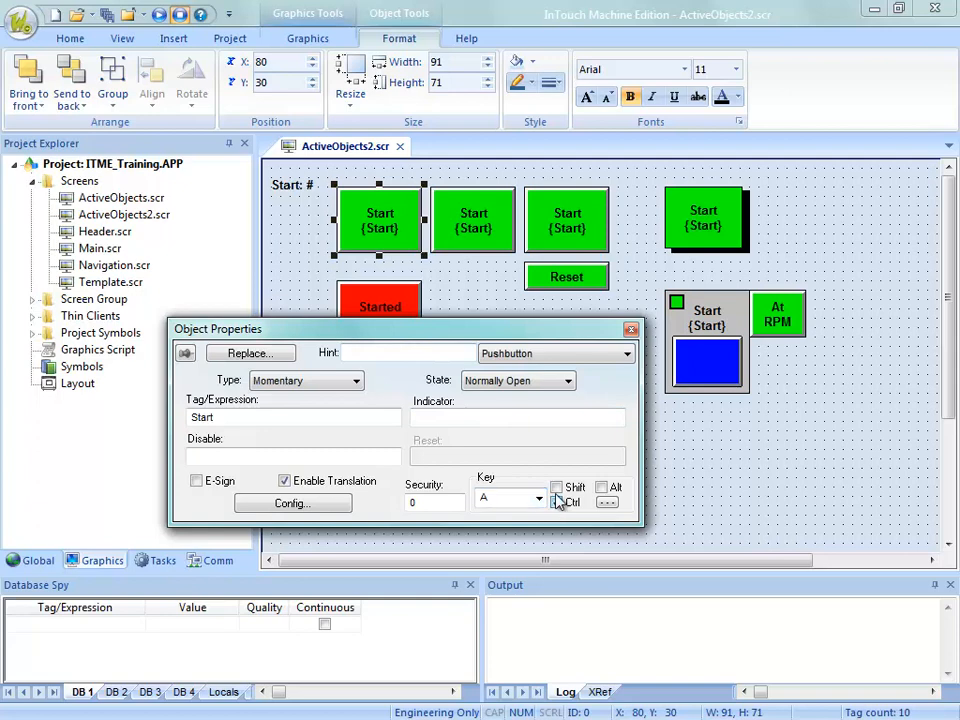
left_click(556, 487)
left_click(765, 456)
Step: Close the ActiveObjects2.scr screen, saving its changes and downloading the file to the target system
left_click(399, 146)
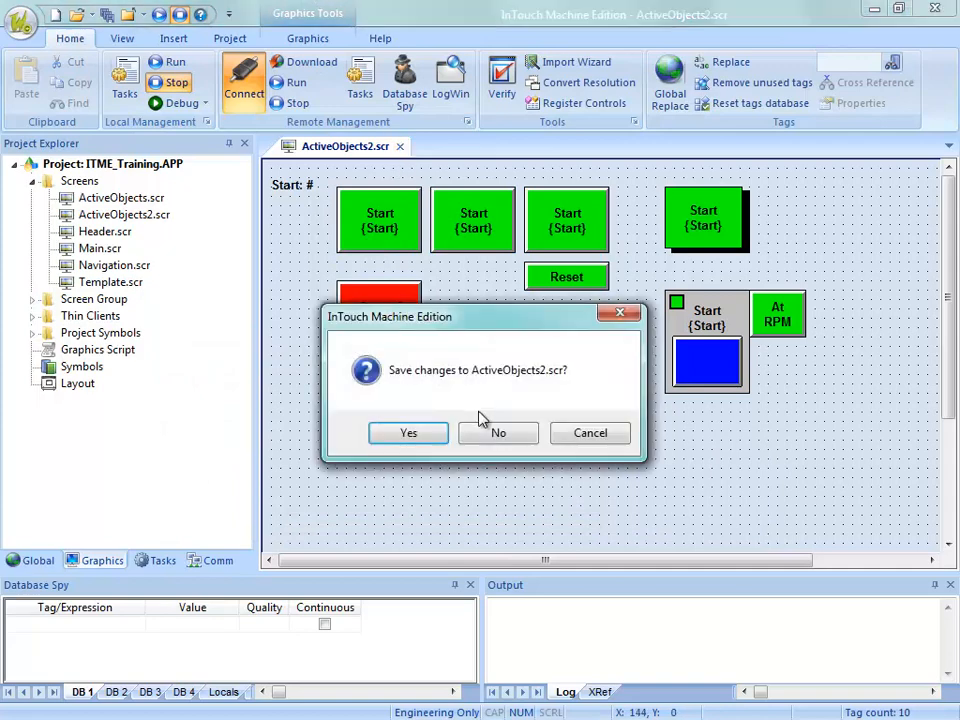
left_click(432, 441)
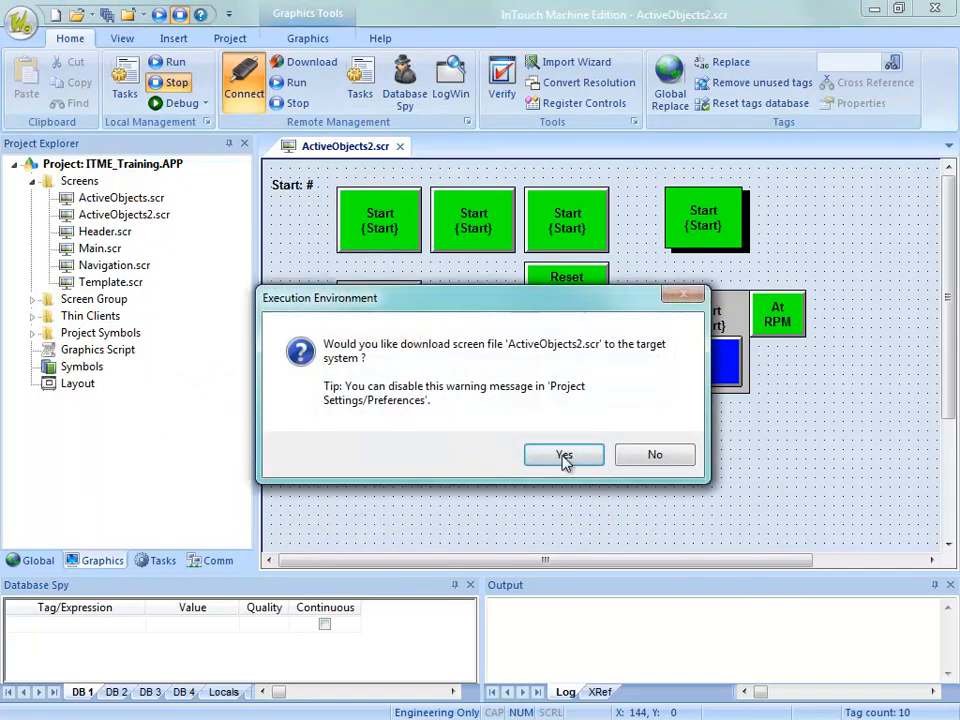
left_click(563, 455)
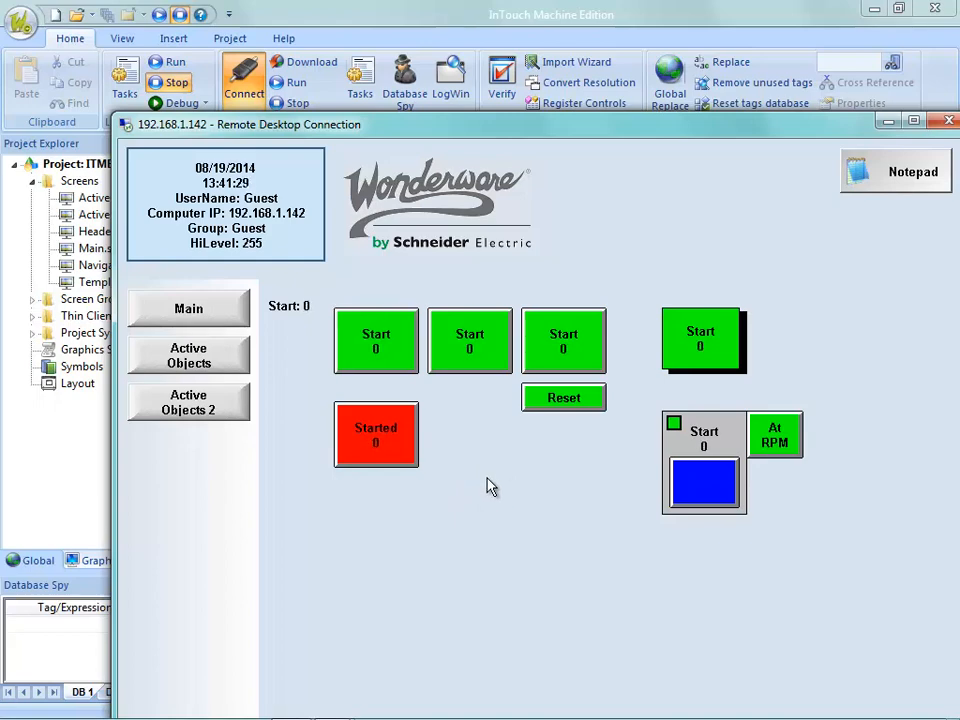
Step: Move the remote session window aside, reopen ActiveObjects2.scr and open the first Start pushbutton's key modifier settings
left_click_drag(564, 129, 540, 0)
double_click(160, 215)
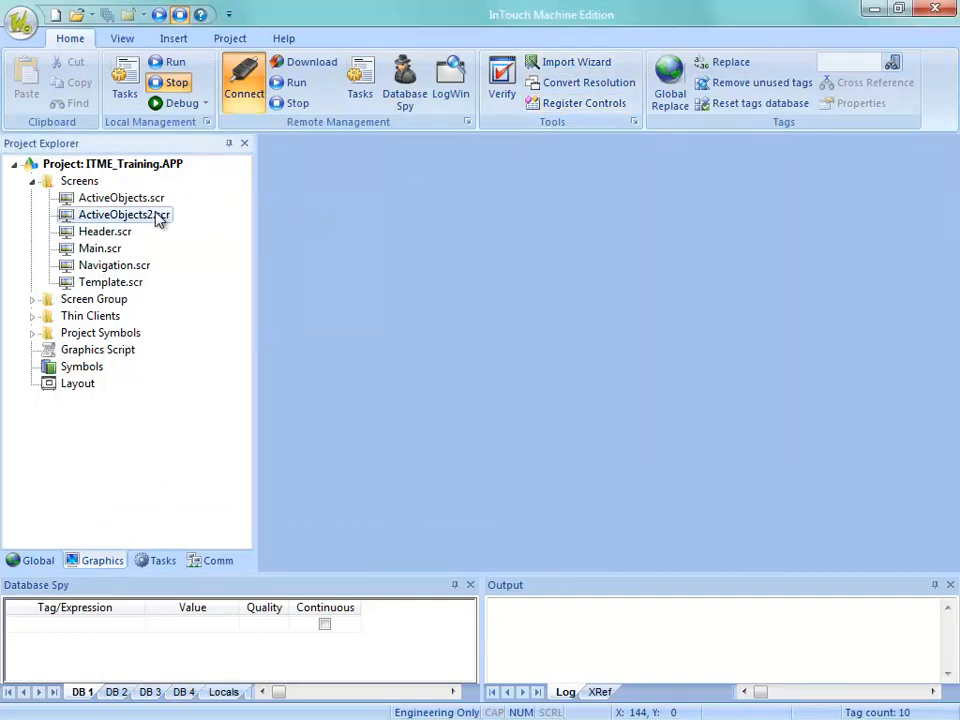
double_click(370, 224)
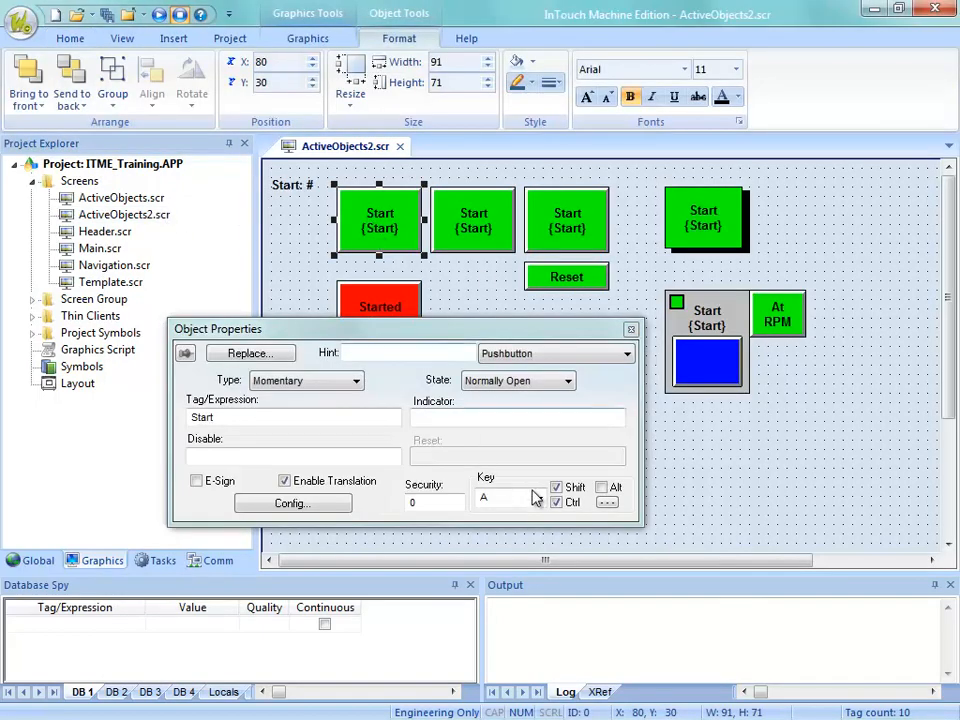
left_click(607, 504)
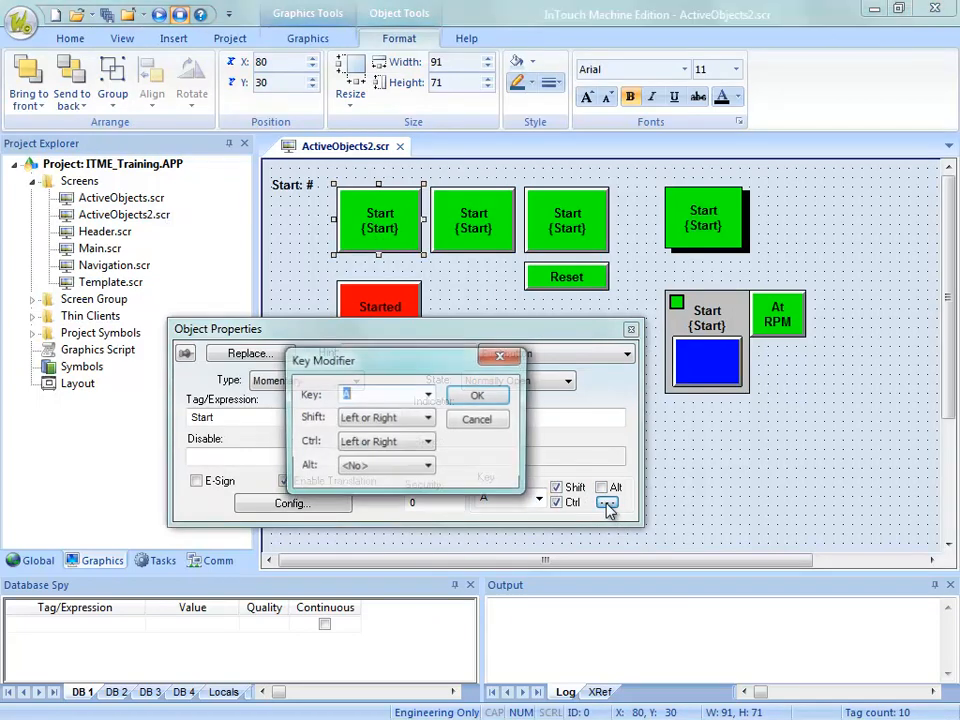
Step: Set the shortcut's Shift modifier to Left, Ctrl to Right and Alt to Left or Right
left_click(367, 421)
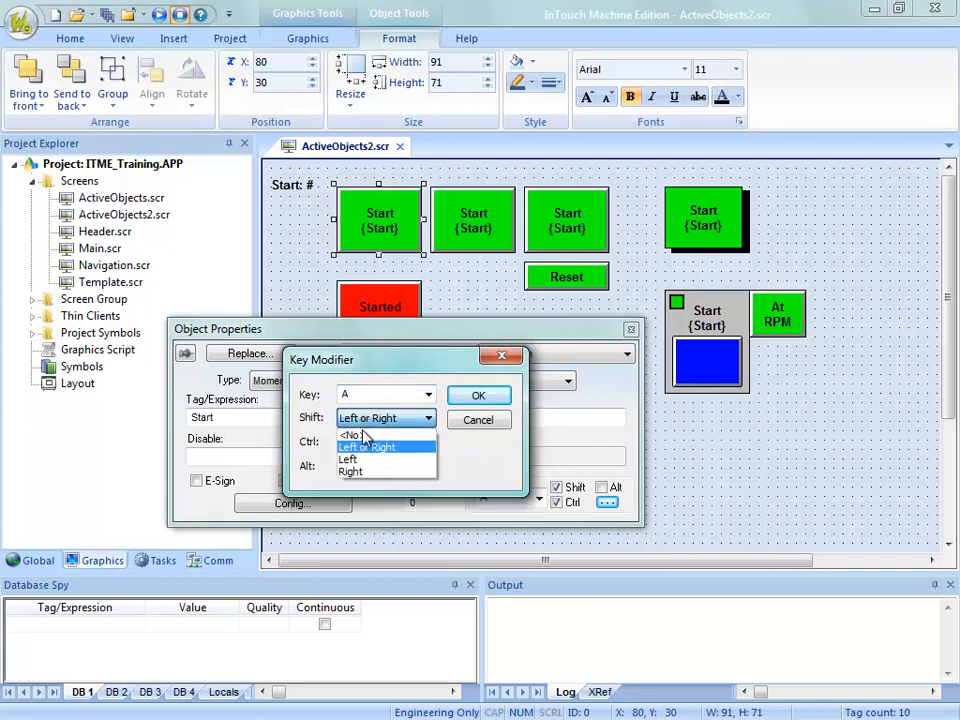
left_click(363, 460)
left_click(368, 442)
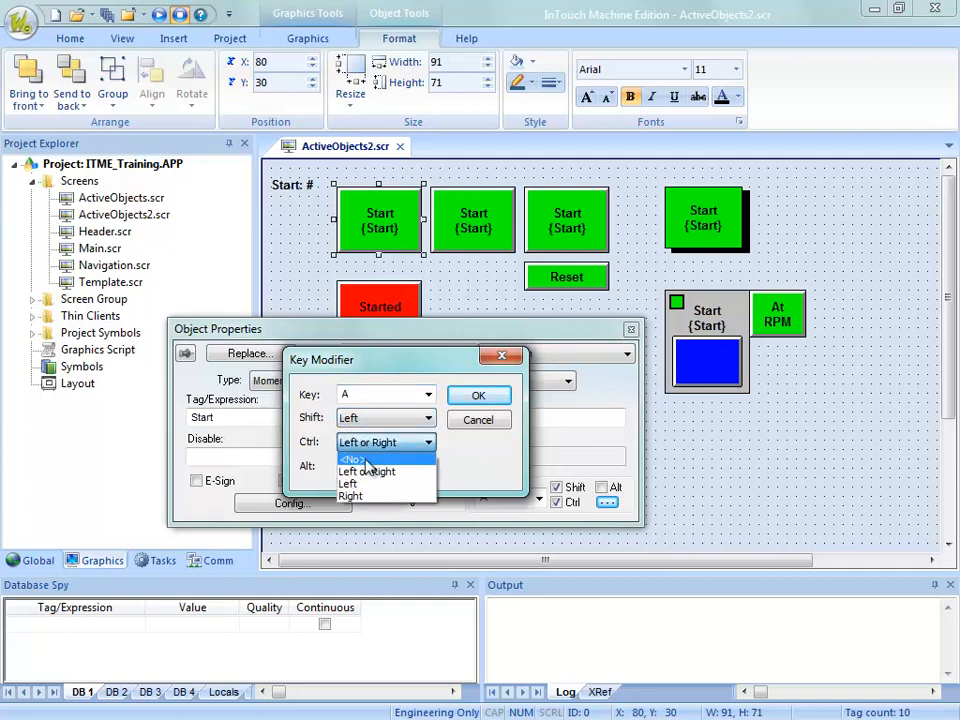
left_click(369, 495)
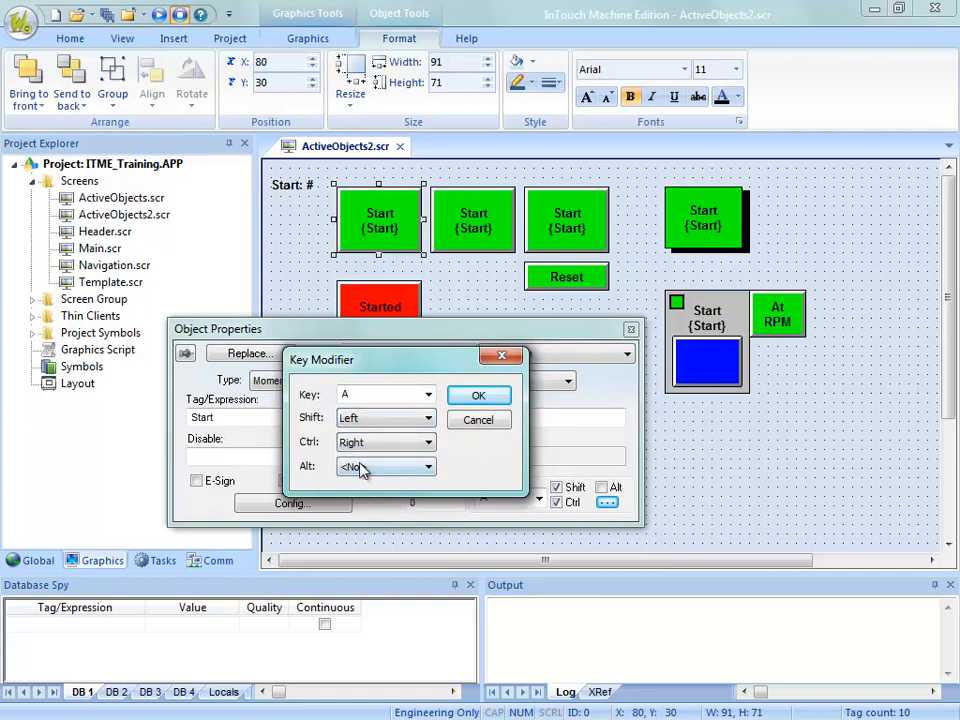
left_click(364, 467)
left_click(367, 497)
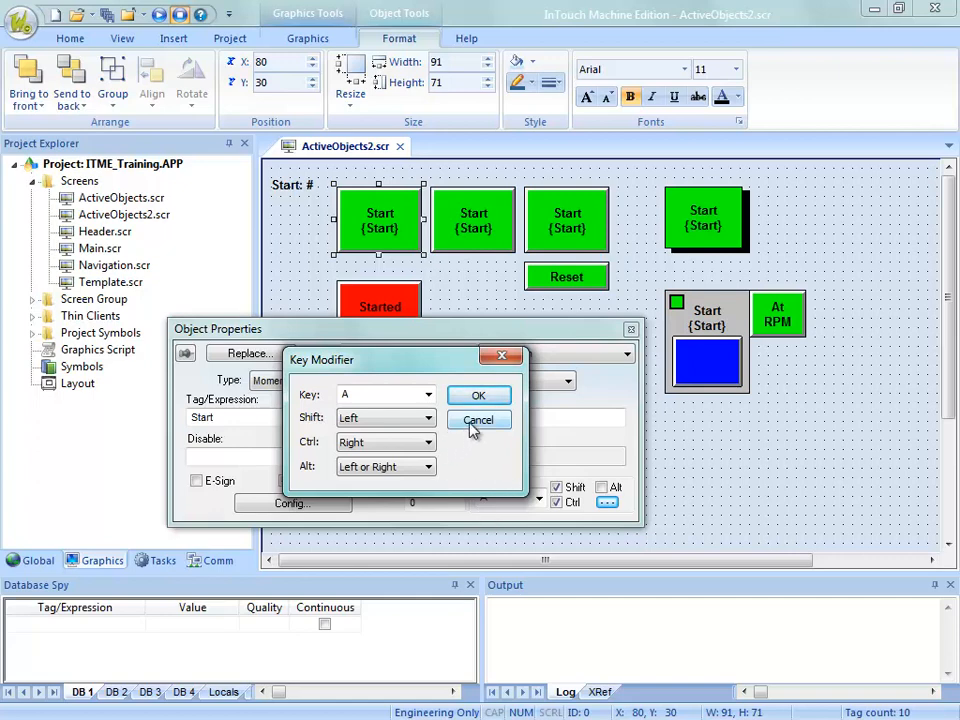
Step: Set the shortcut's Shift and Ctrl modifiers to Left or Right and accept the key modifier settings
left_click(401, 421)
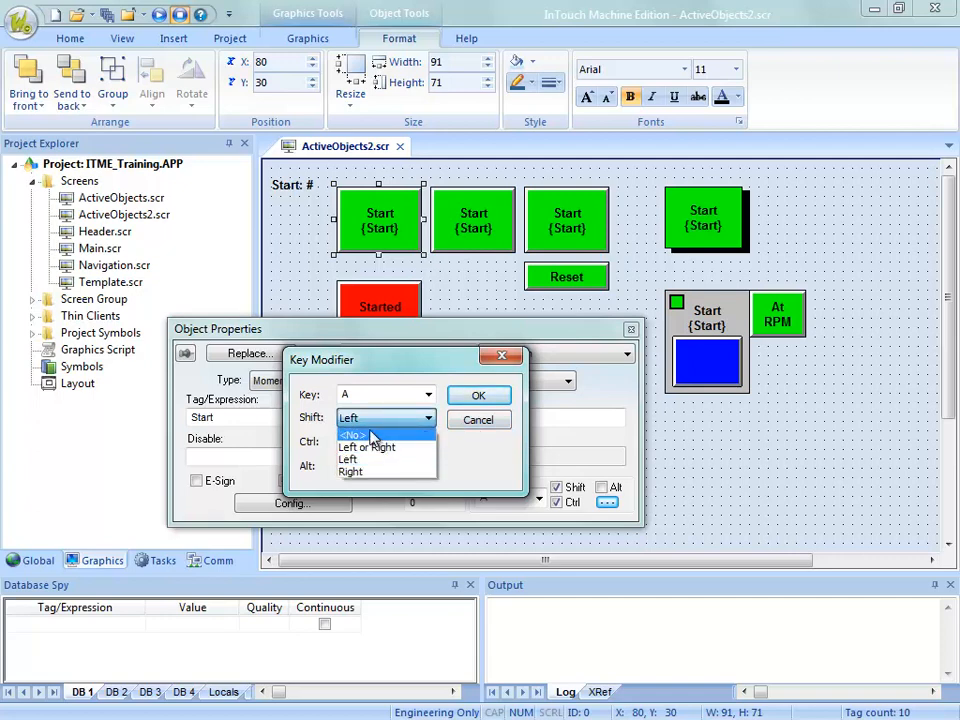
left_click(370, 436)
left_click(370, 420)
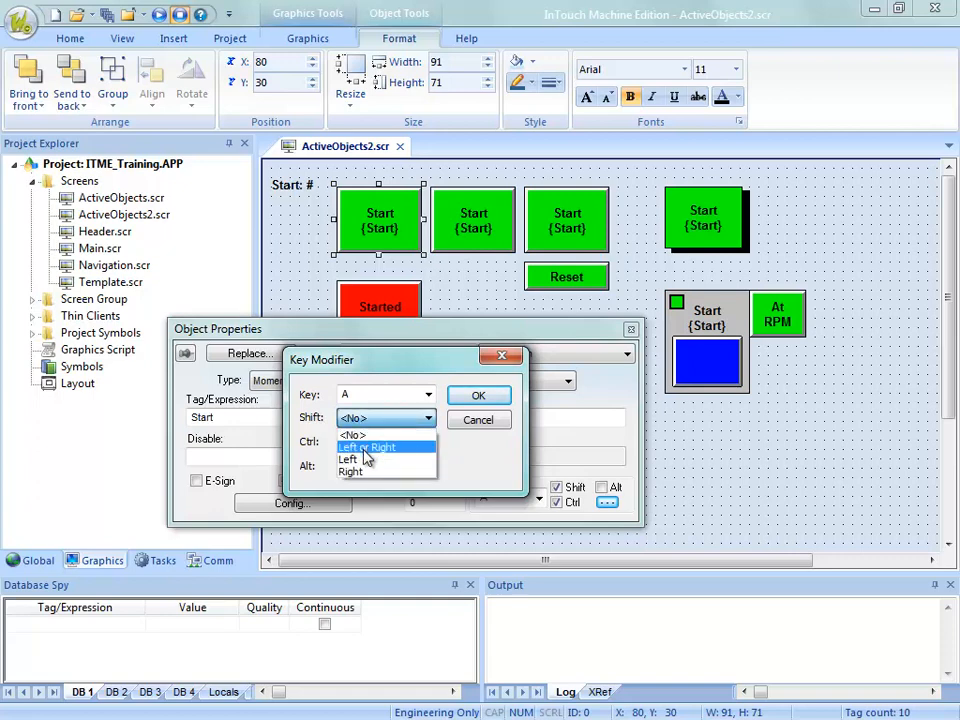
left_click(366, 447)
left_click(366, 444)
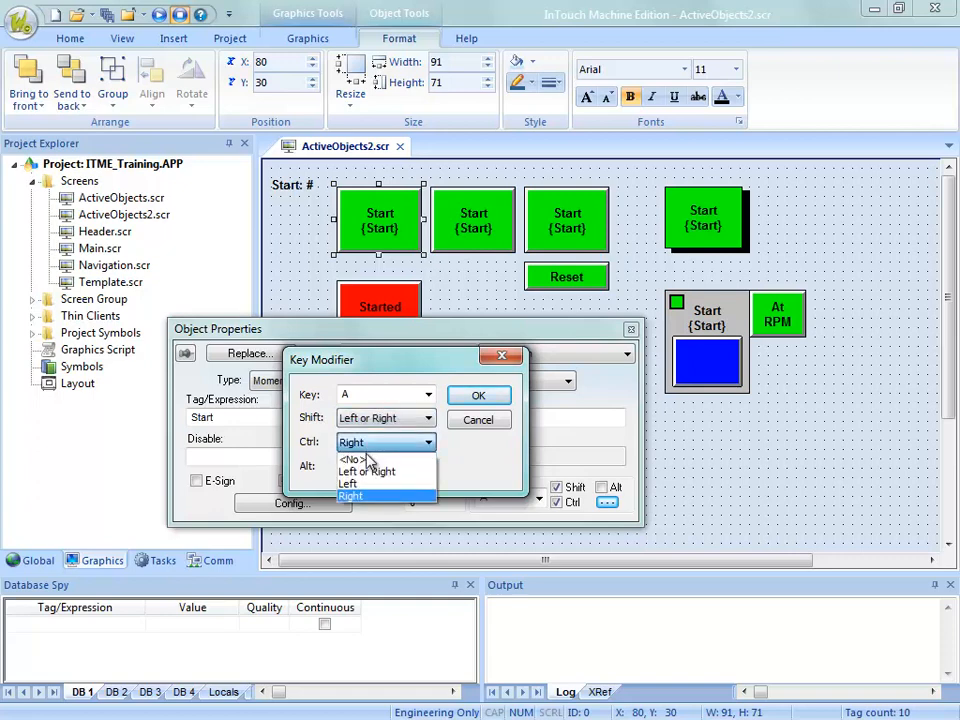
left_click(368, 471)
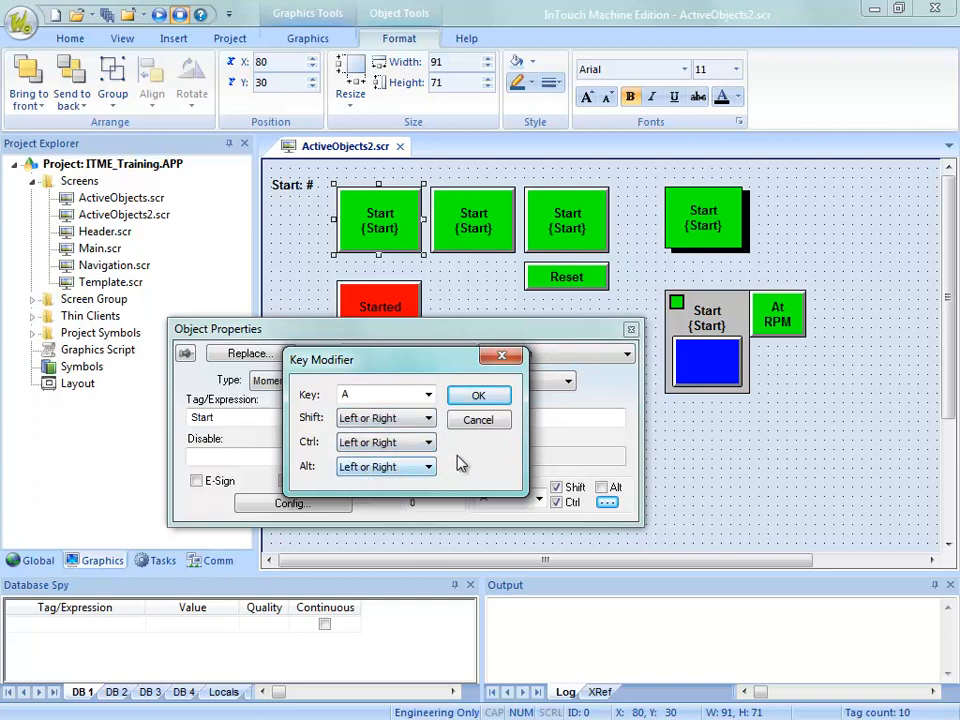
left_click(472, 396)
Step: Remove the Alt modifier from the first Start pushbutton's shortcut and close its properties
left_click(608, 486)
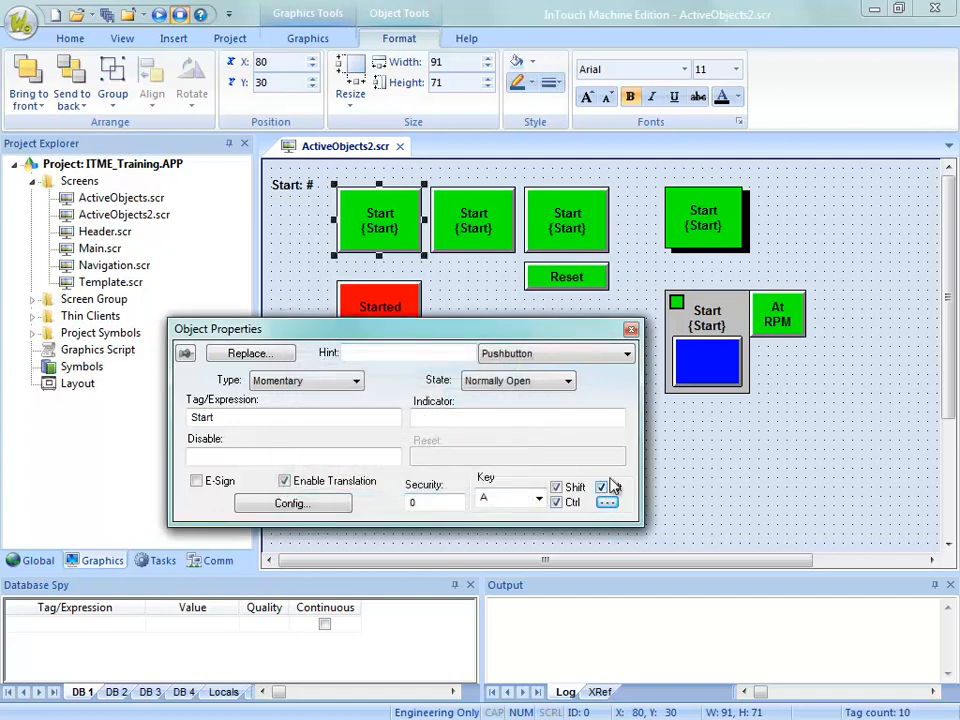
left_click(610, 487)
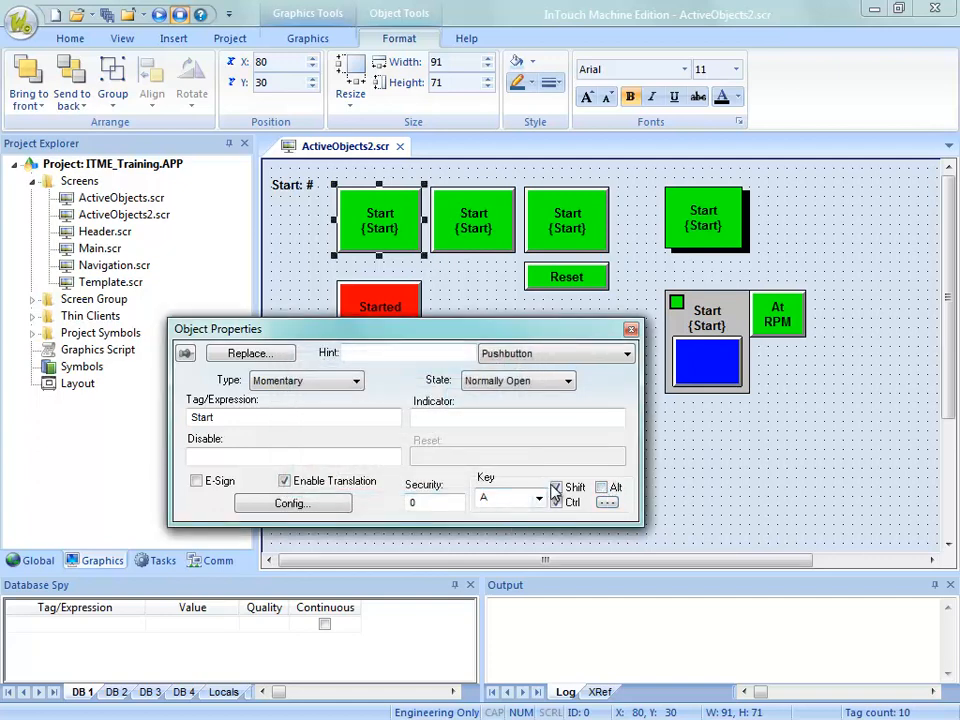
left_click(646, 512)
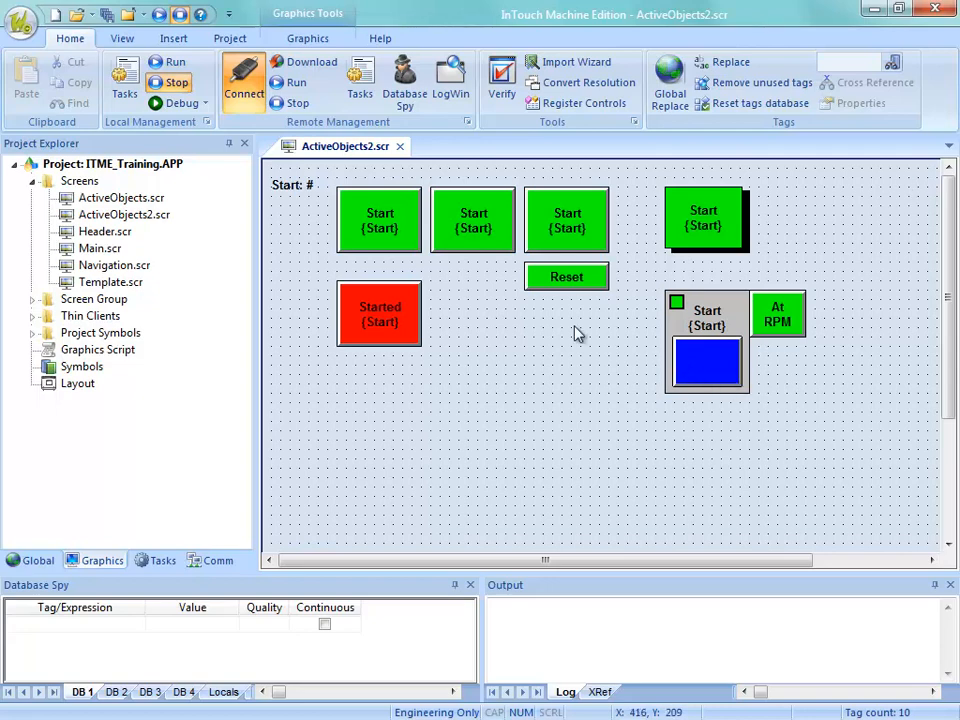
Step: Enter "Ctrl-Shift-A" as the hint of the first Start pushbutton
double_click(368, 235)
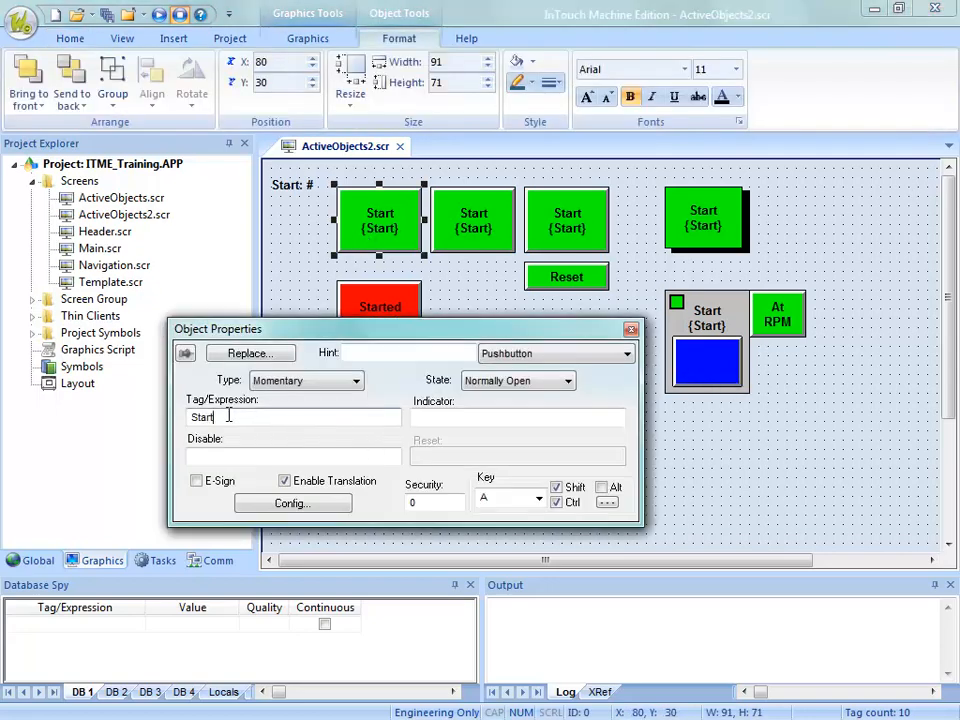
left_click_drag(262, 416, 180, 415)
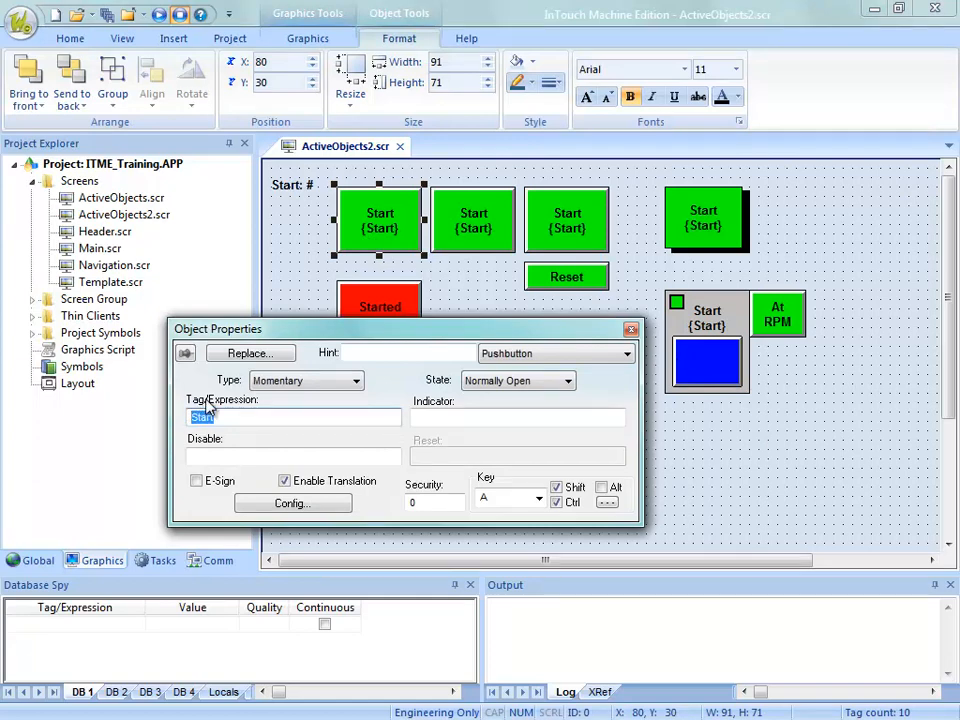
left_click_drag(251, 420, 192, 425)
left_click(379, 357)
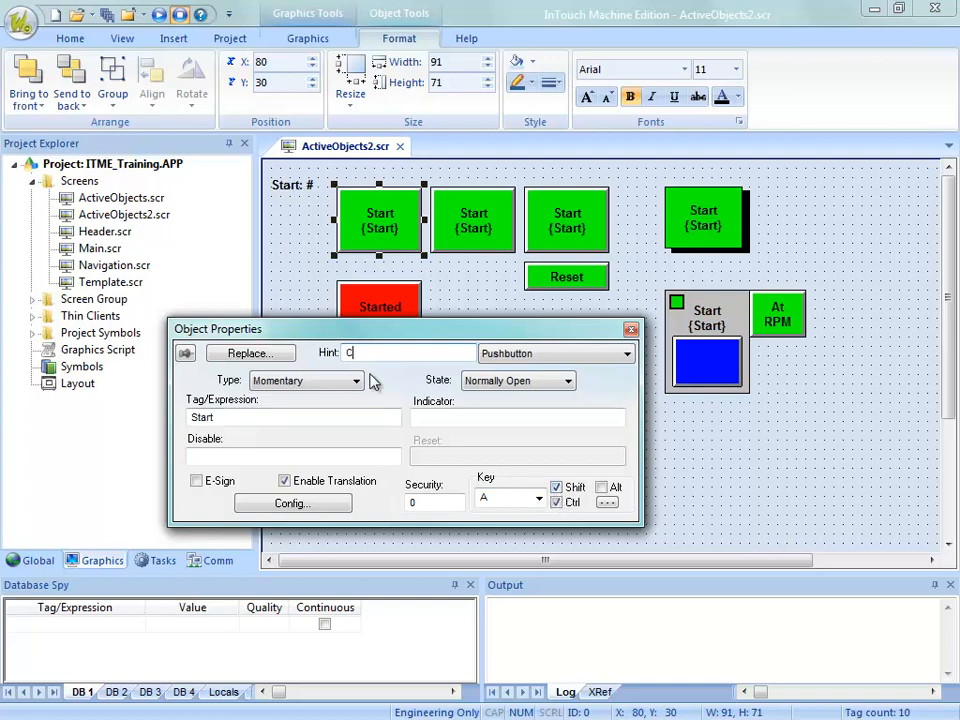
type("trl-Shift-A")
left_click(758, 480)
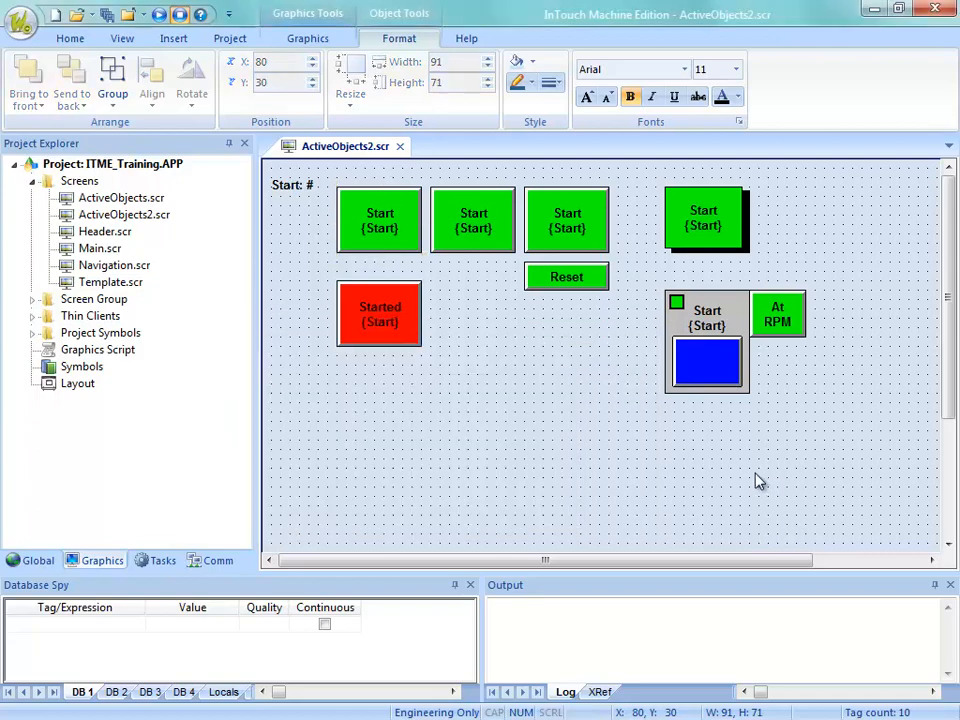
Step: Save ActiveObjects2.scr and download the screen file to the target system
right_click(330, 150)
left_click(367, 168)
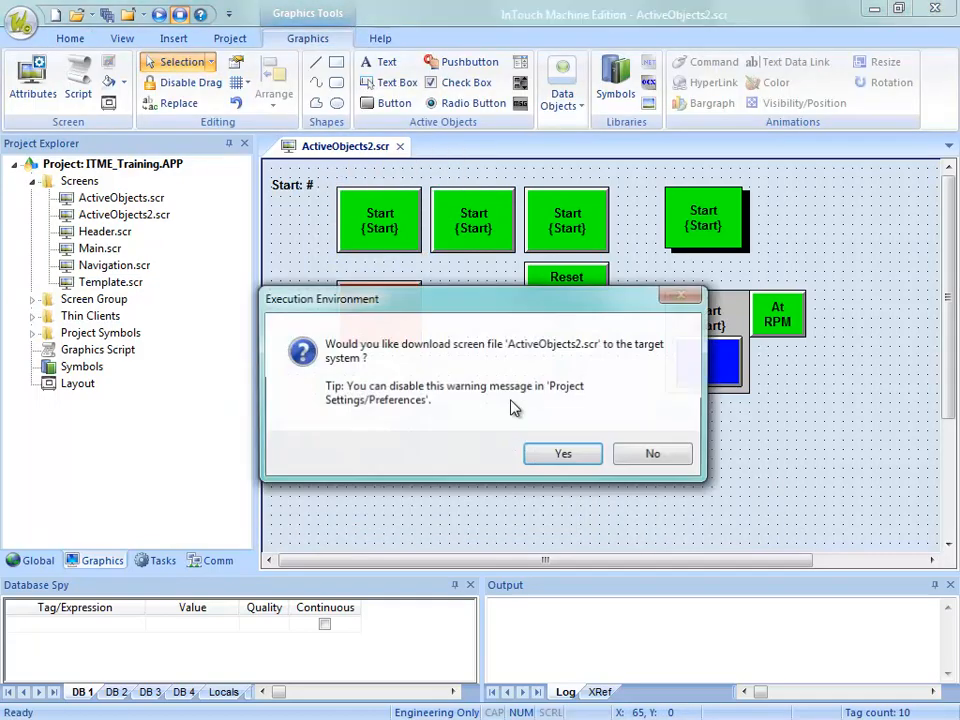
left_click(545, 454)
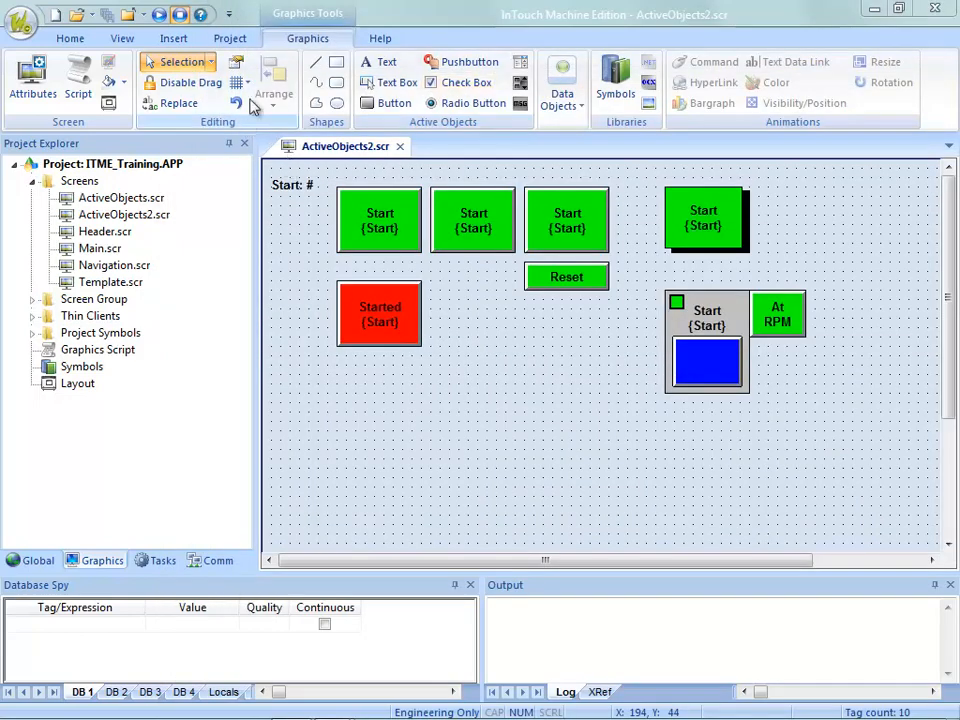
Step: Run the remote download of the project to the target system
left_click(64, 41)
left_click(308, 39)
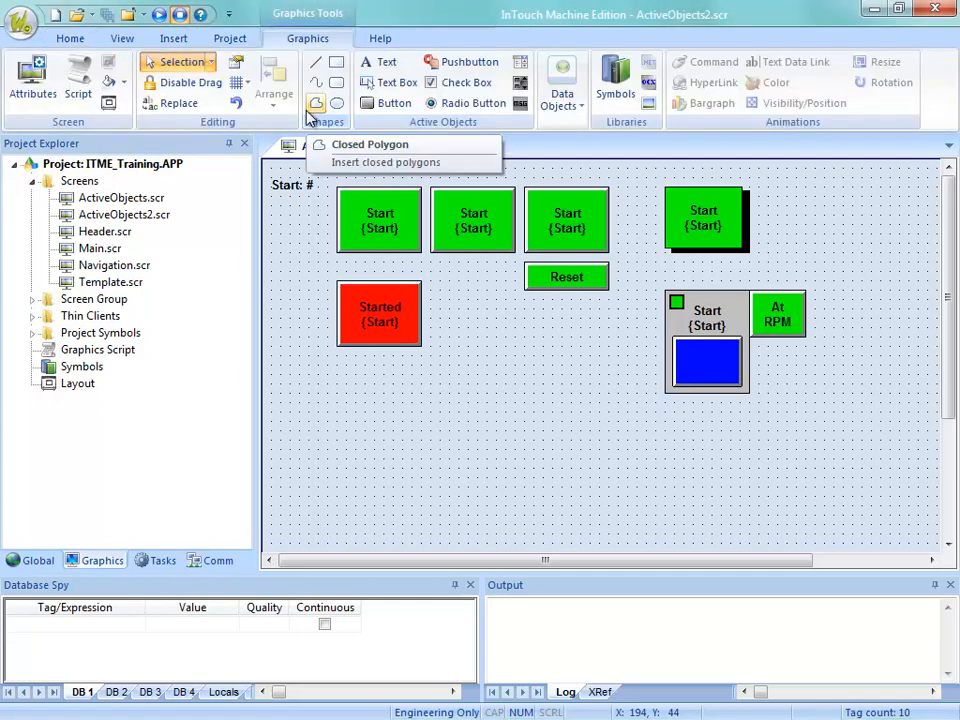
left_click(72, 40)
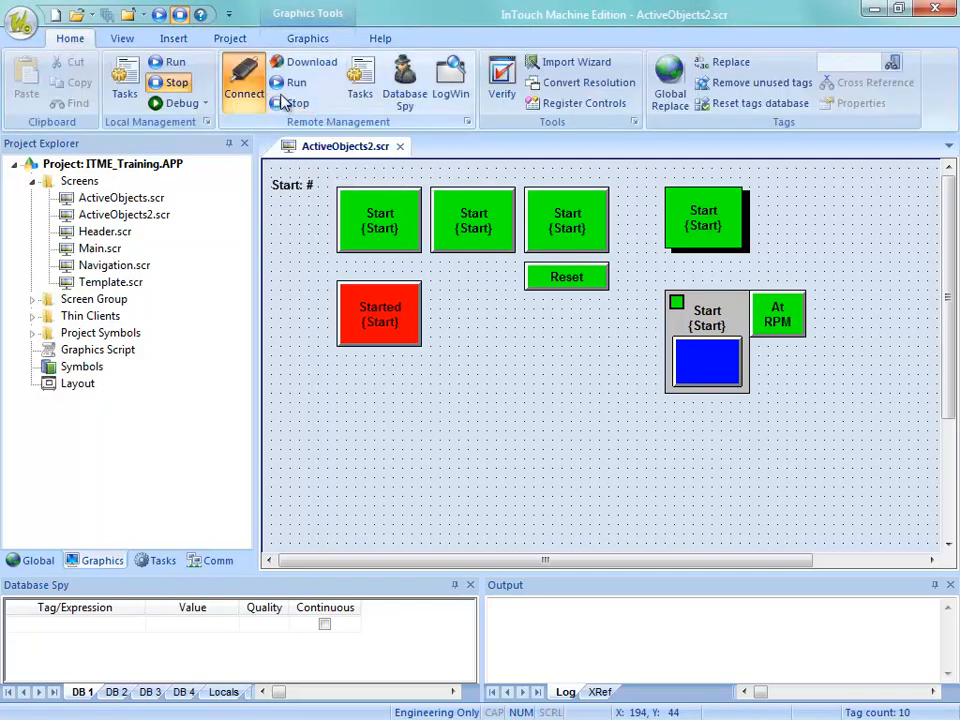
left_click(300, 62)
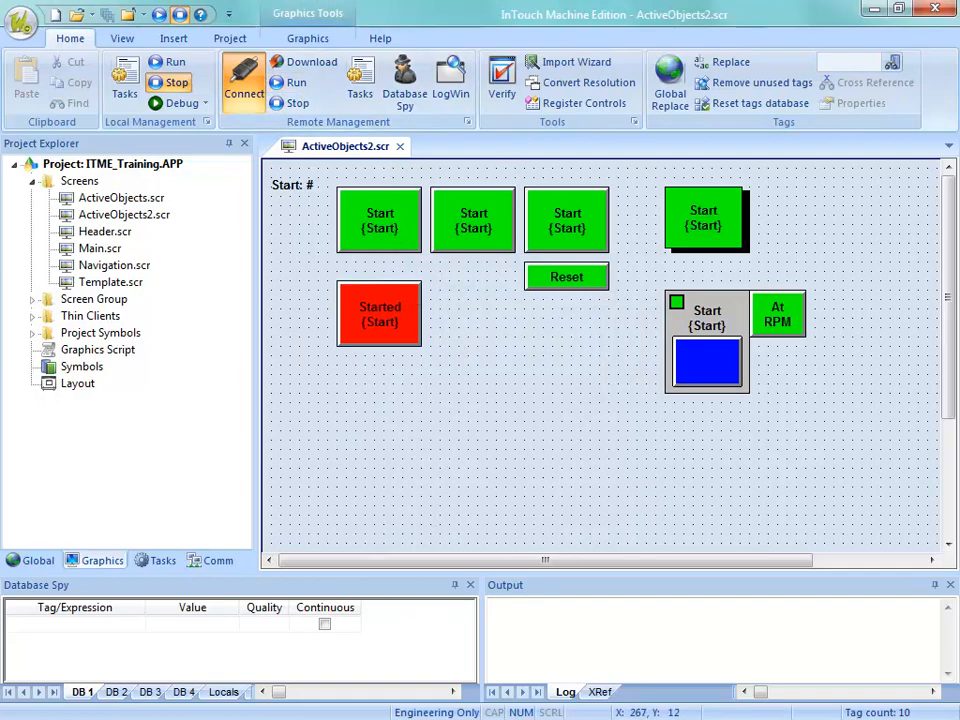
Step: Switch to the Remote Desktop session and open the Active Objects 2 screen to check the Start pushbutton there
key("alt+Tab")
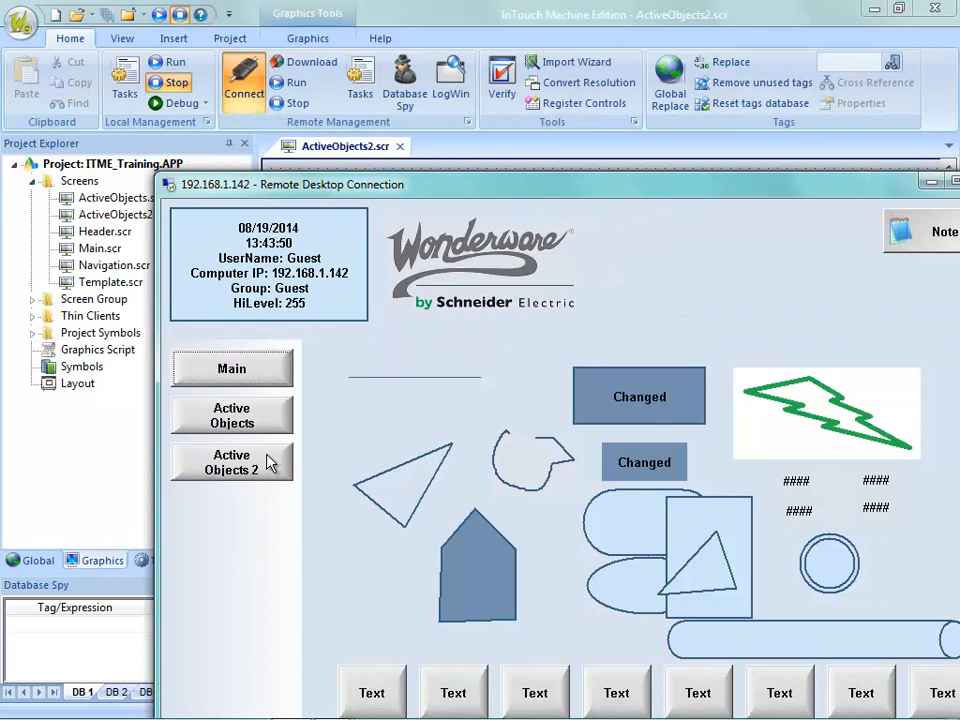
left_click(210, 463)
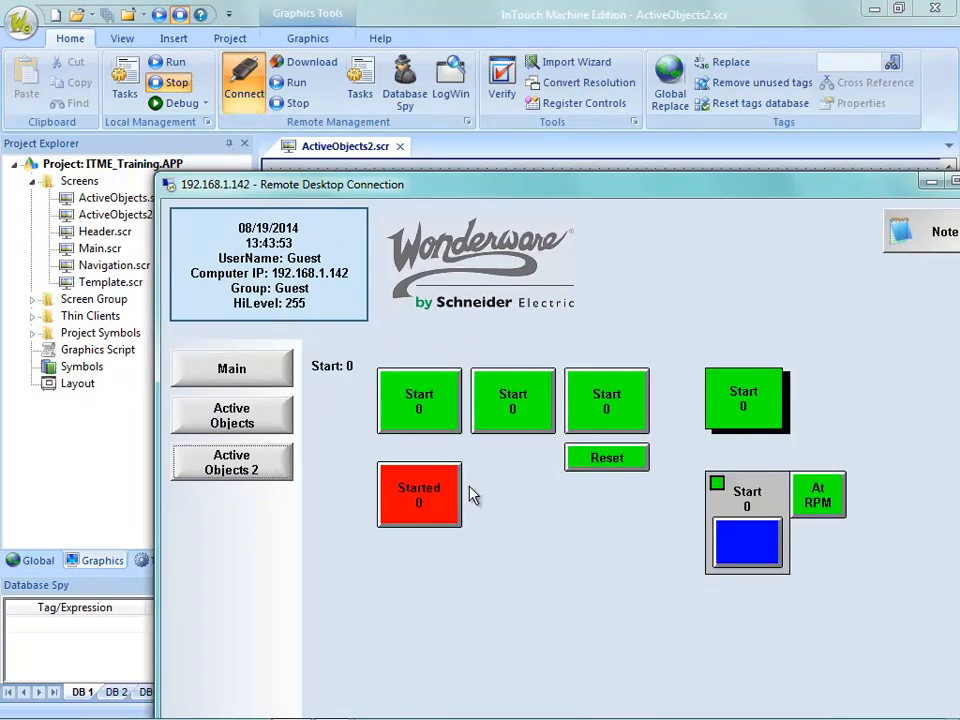
left_click(473, 456)
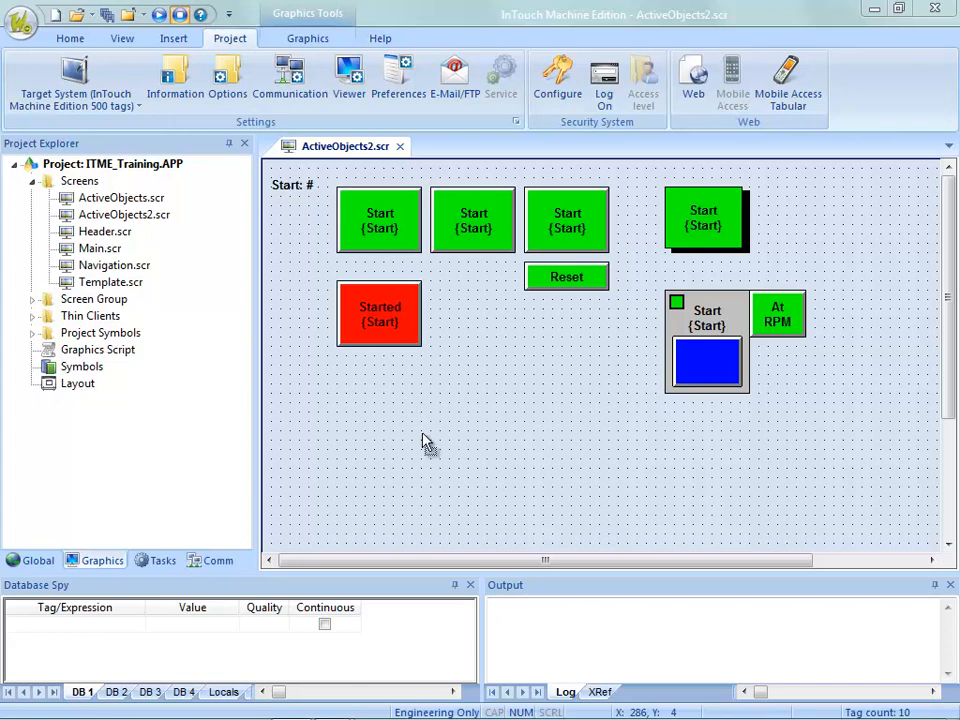
Step: Place a check box below the red Started button, sized 98 wide by 22 high
scroll(378, 428, "down", 2)
left_click(282, 40)
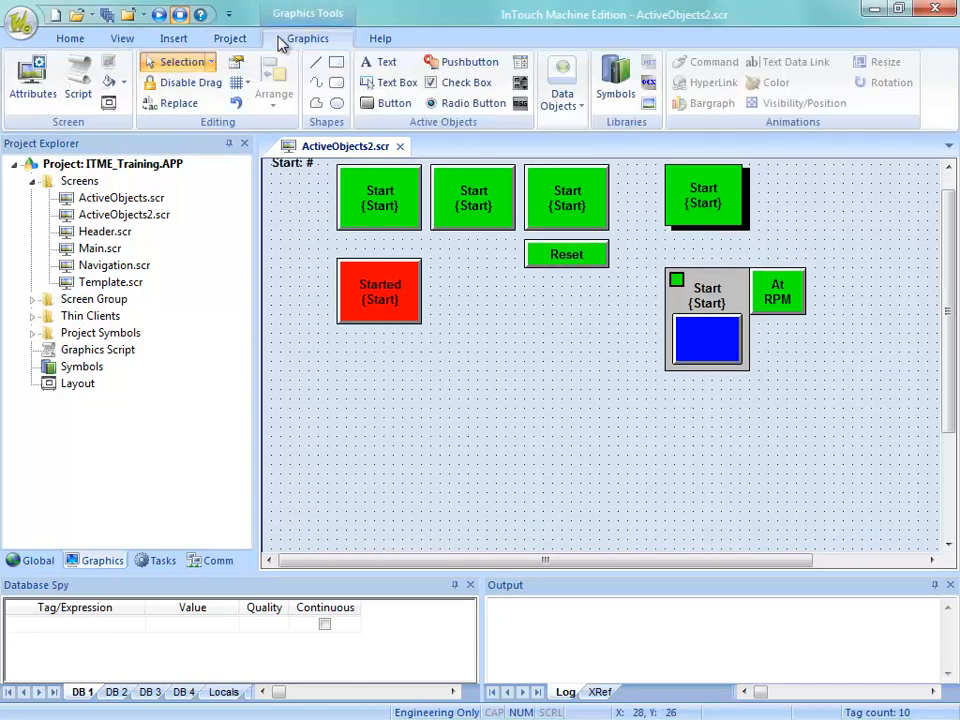
left_click(465, 88)
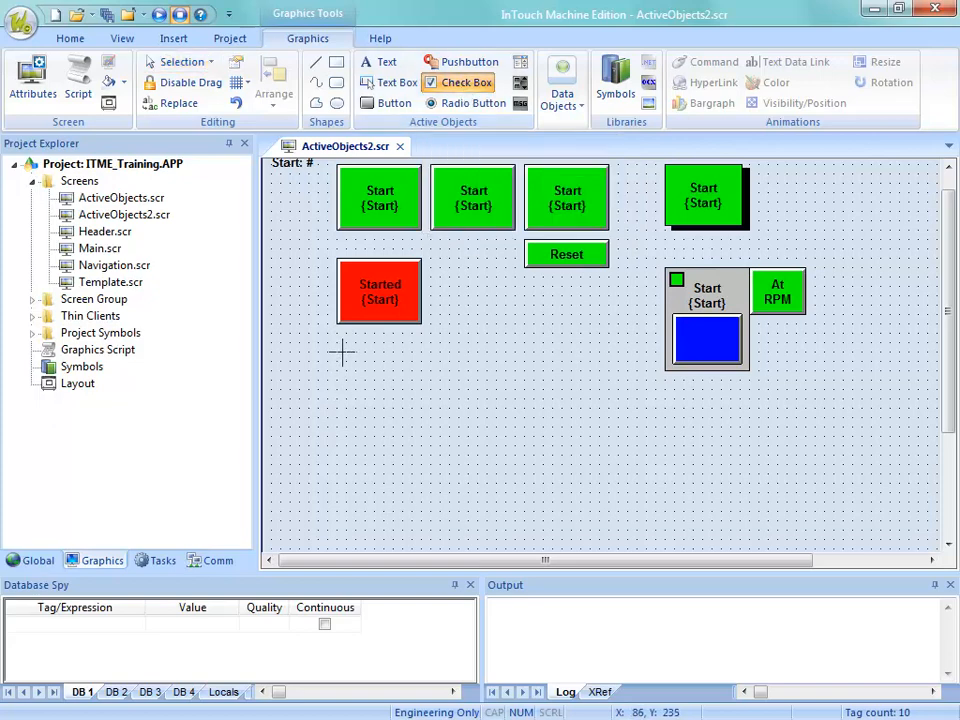
left_click_drag(343, 351, 435, 375)
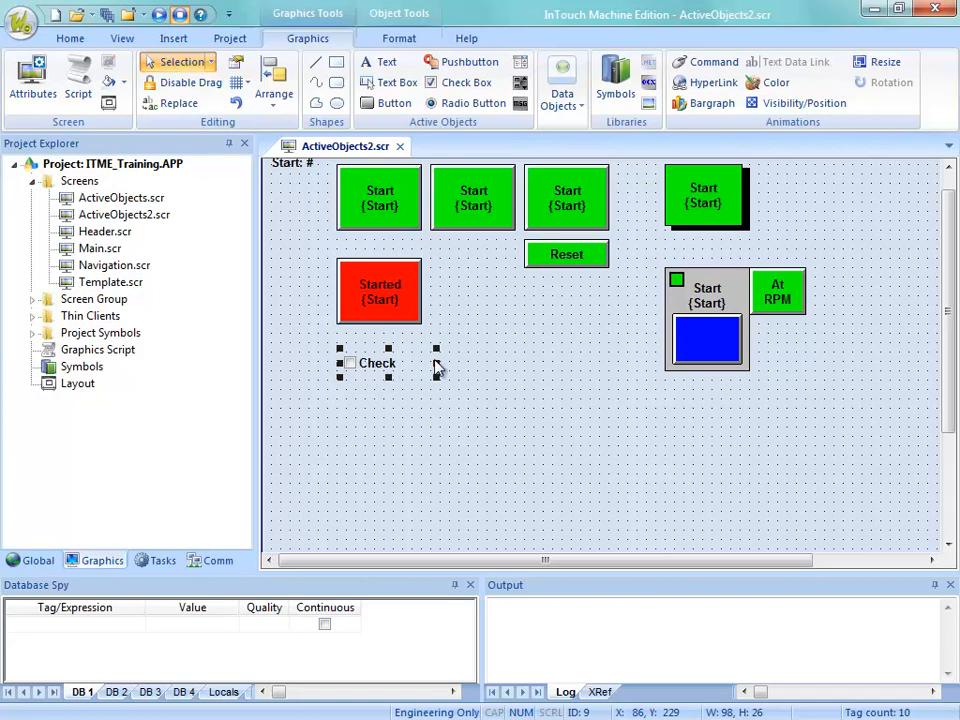
mouse_move(388, 377)
left_mouse_down()
mouse_move(382, 462)
mouse_move(390, 358)
mouse_move(389, 371)
left_mouse_up()
left_click(389, 369)
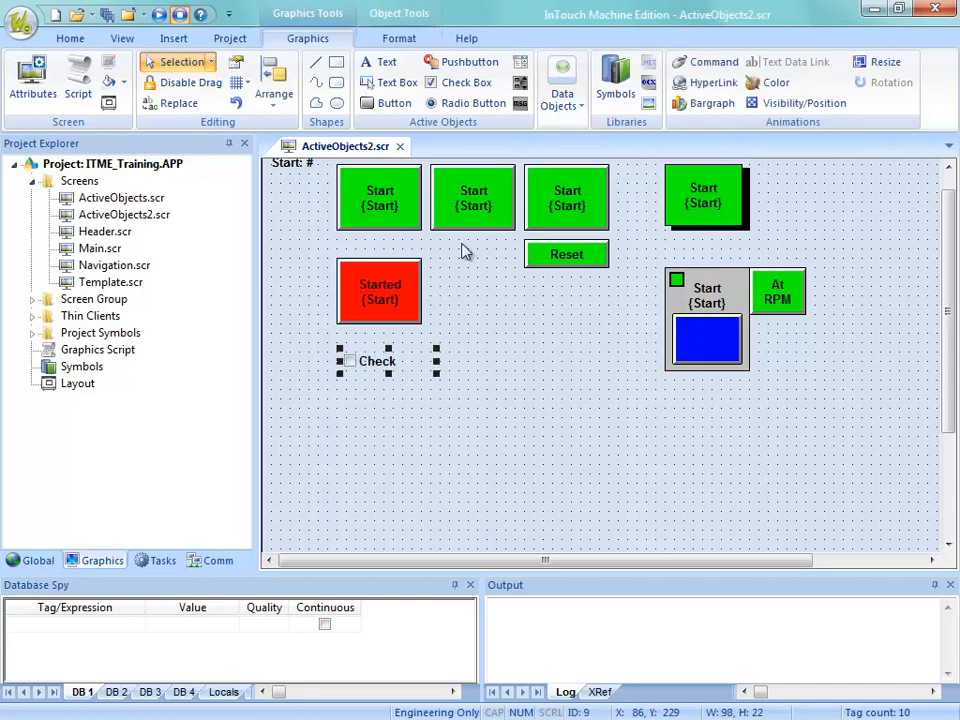
Step: Move the check box slightly down to X 90, Y 250 and add the text "Pizza Toppings" above it
left_click_drag(390, 371, 400, 408)
left_click(400, 408)
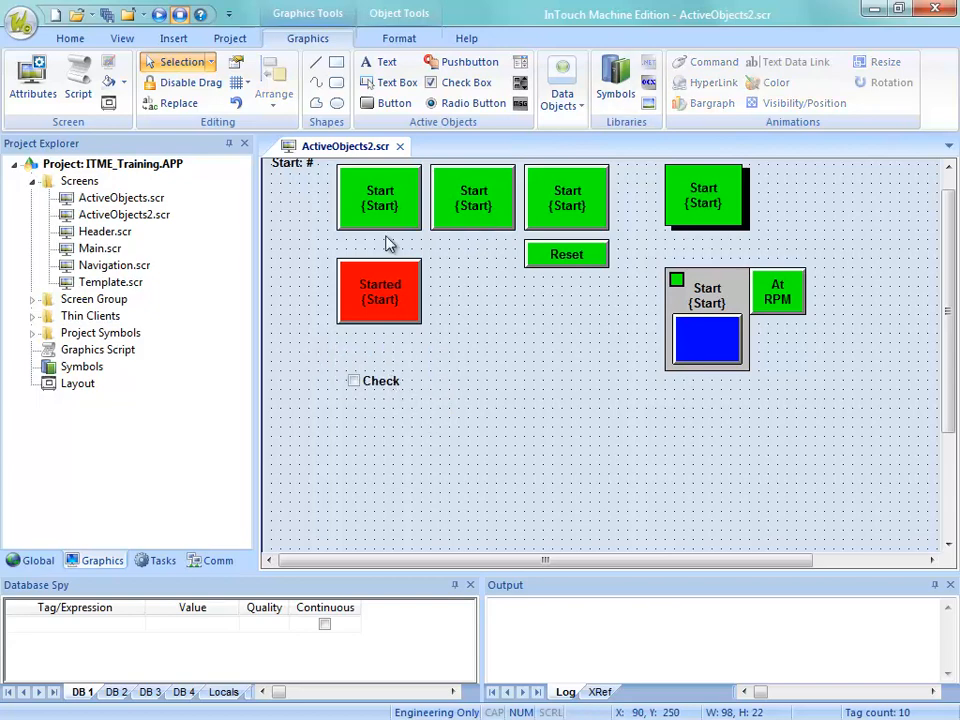
left_click(376, 66)
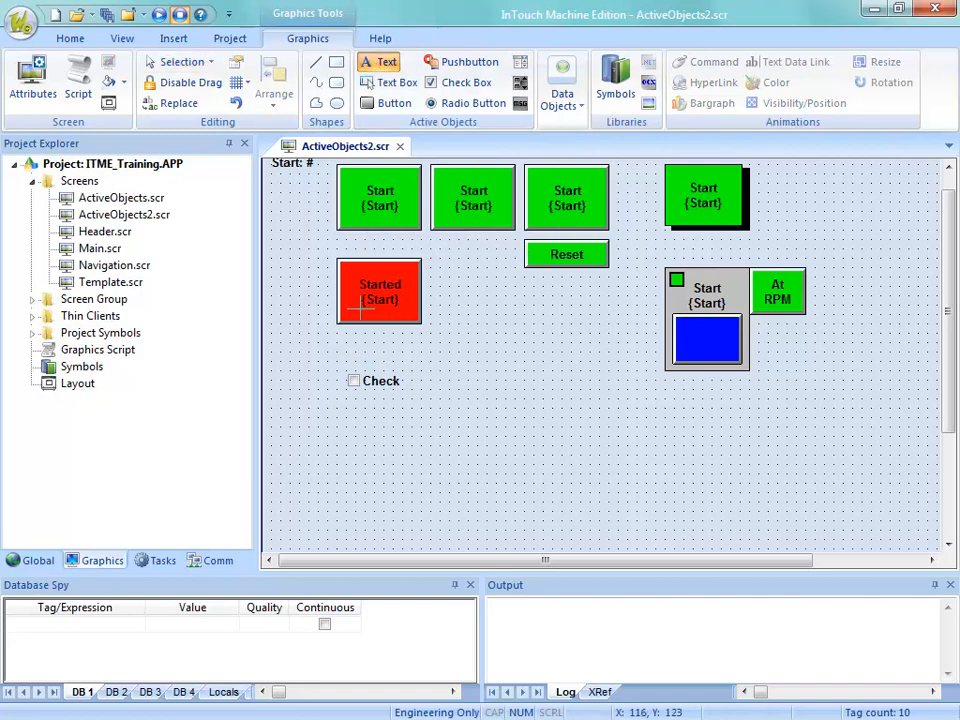
left_click(330, 360)
type("P")
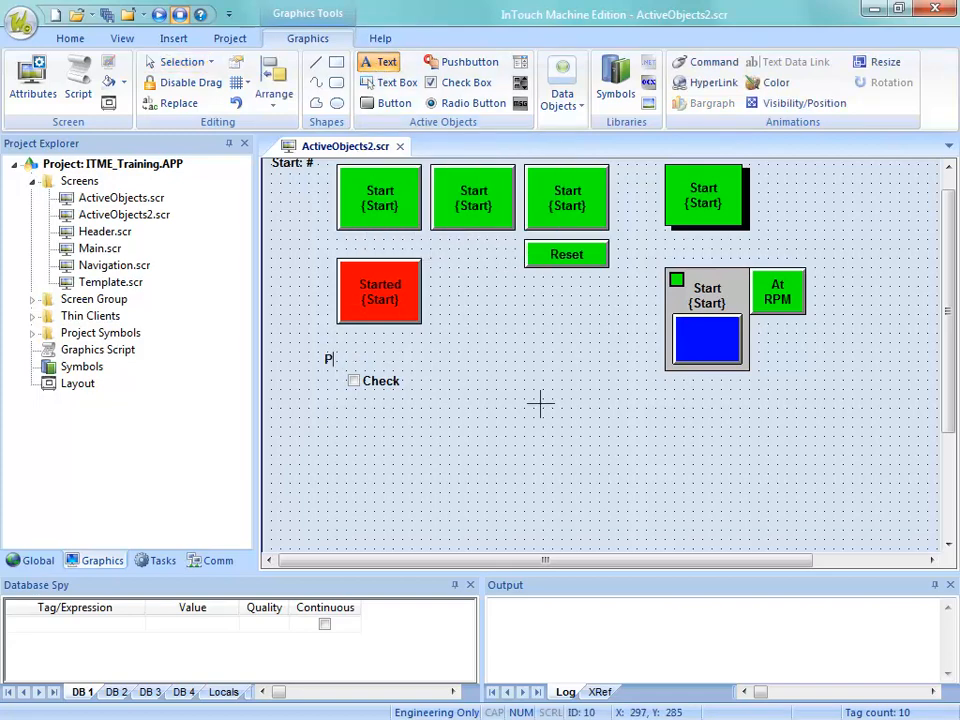
type("izza Toppings")
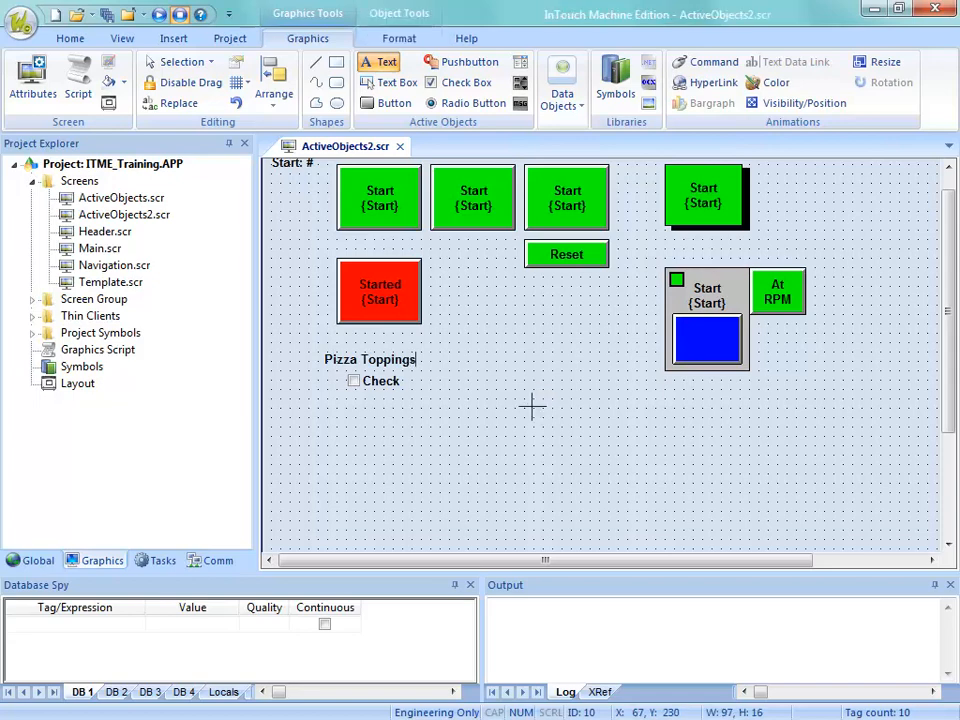
key("Escape")
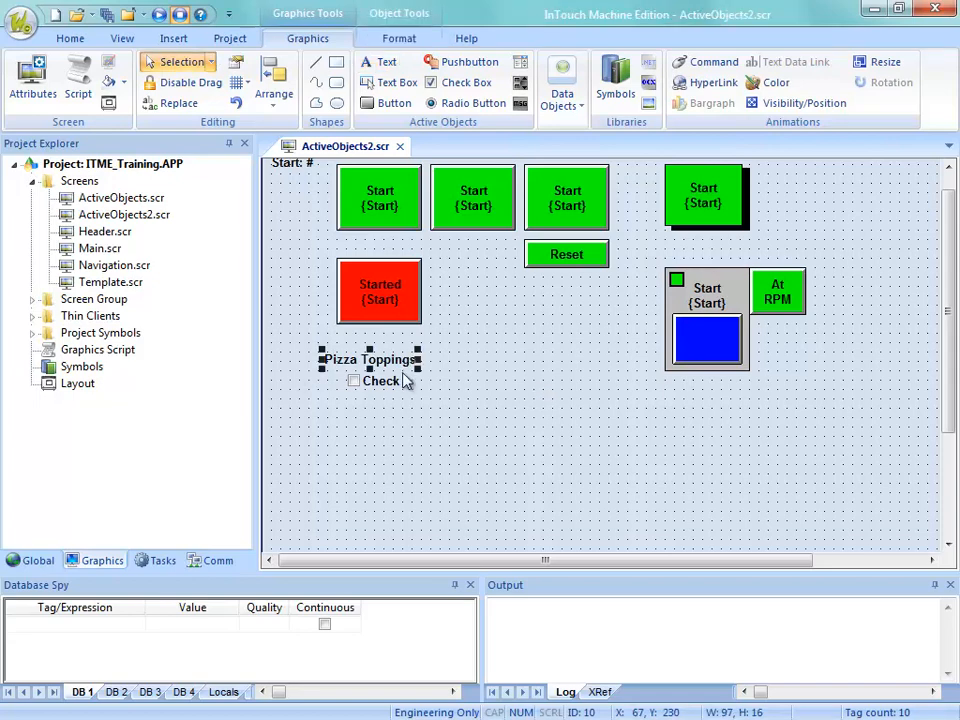
Step: Caption the check box "Pepperoni" and assign it a new Boolean tag named PepperoniSelected
left_click(392, 389)
double_click(392, 389)
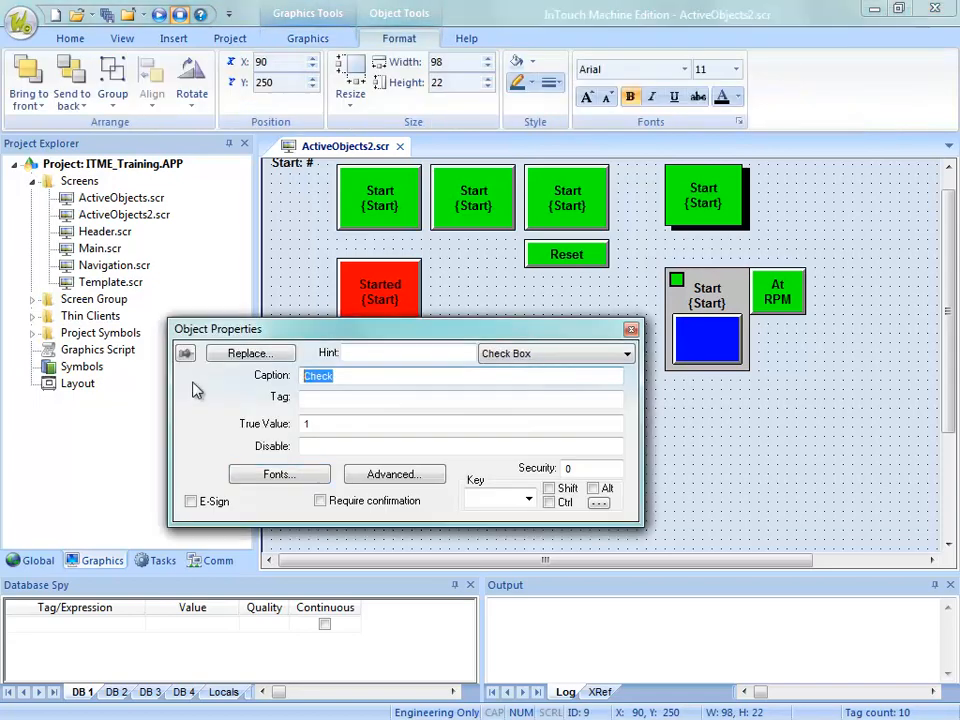
type("Pepperoni")
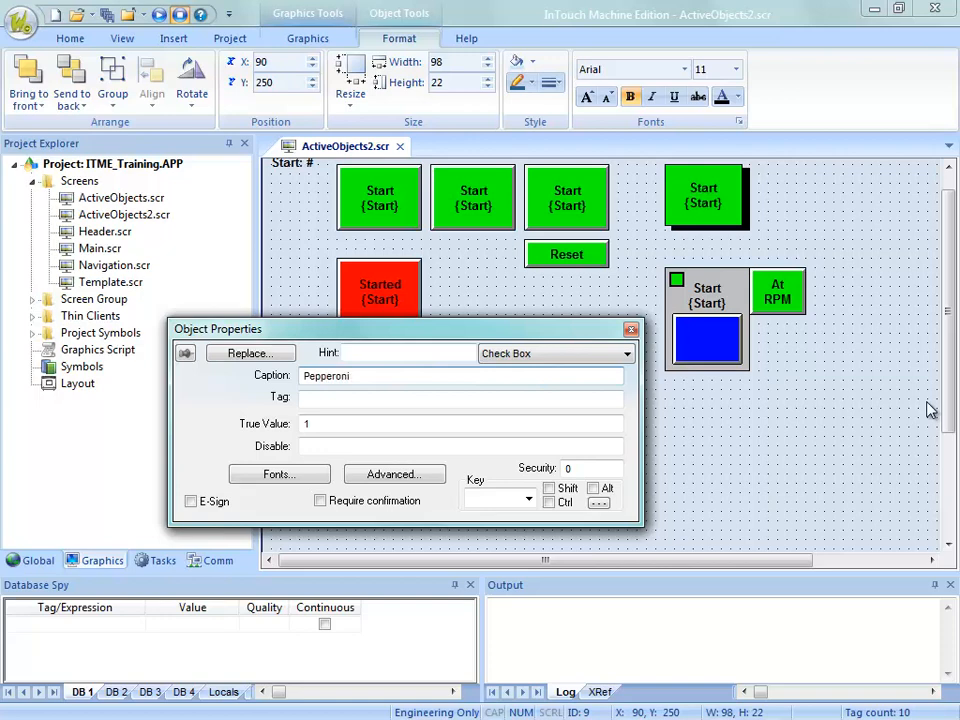
left_click(534, 404)
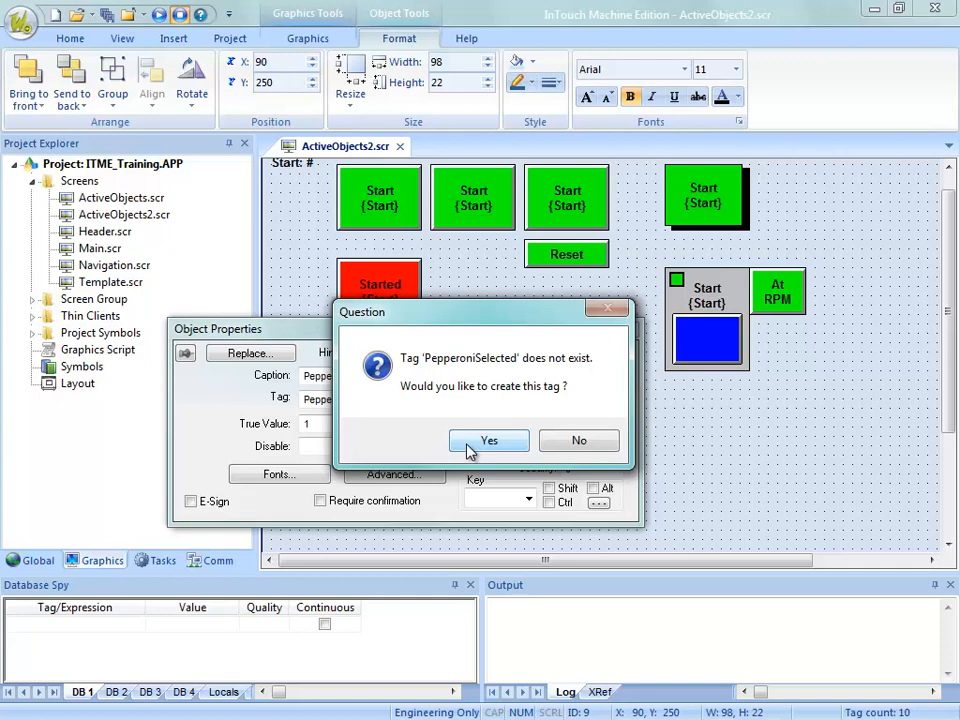
left_click(470, 450)
left_click(410, 418)
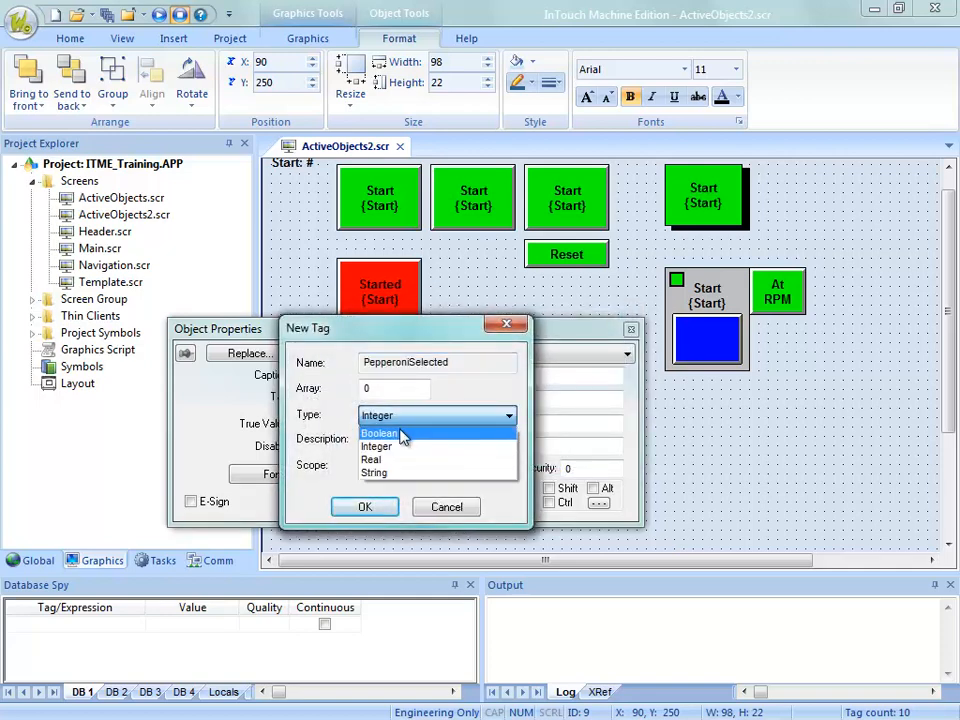
left_click(400, 434)
left_click(364, 507)
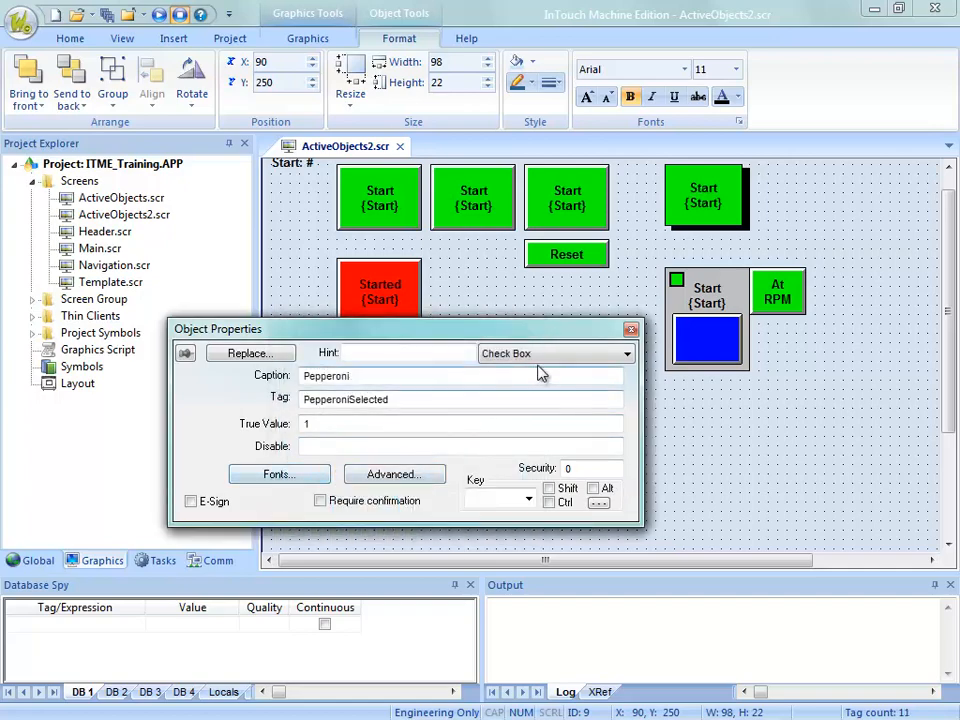
Step: Move the Object Properties window clear of the Pepperoni check box and pin it open
left_click_drag(467, 338, 610, 175)
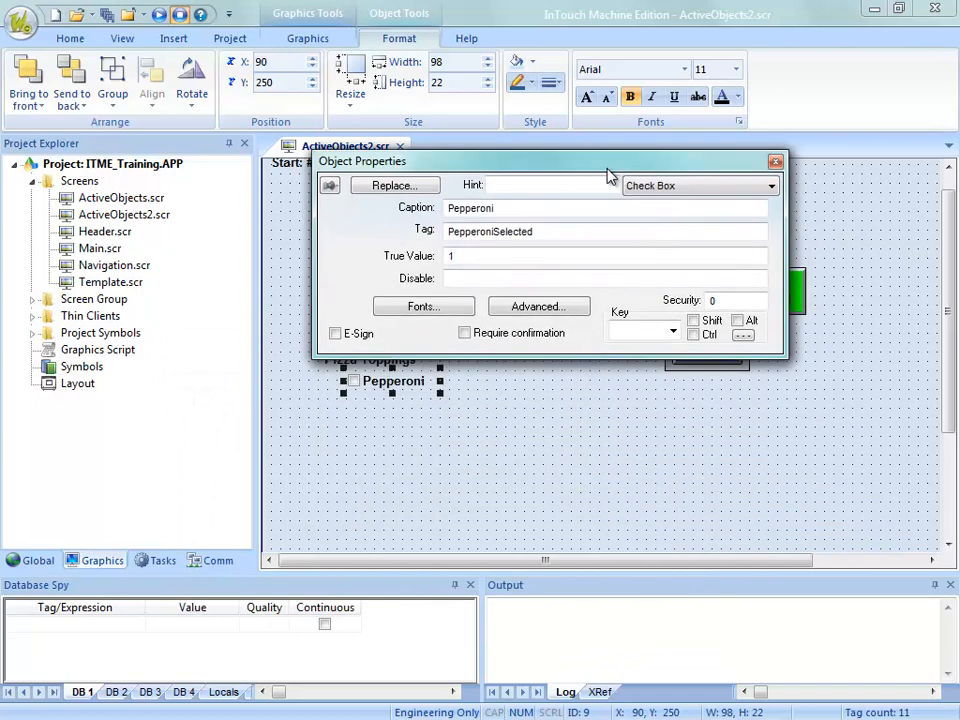
left_click(401, 421)
left_click(389, 385)
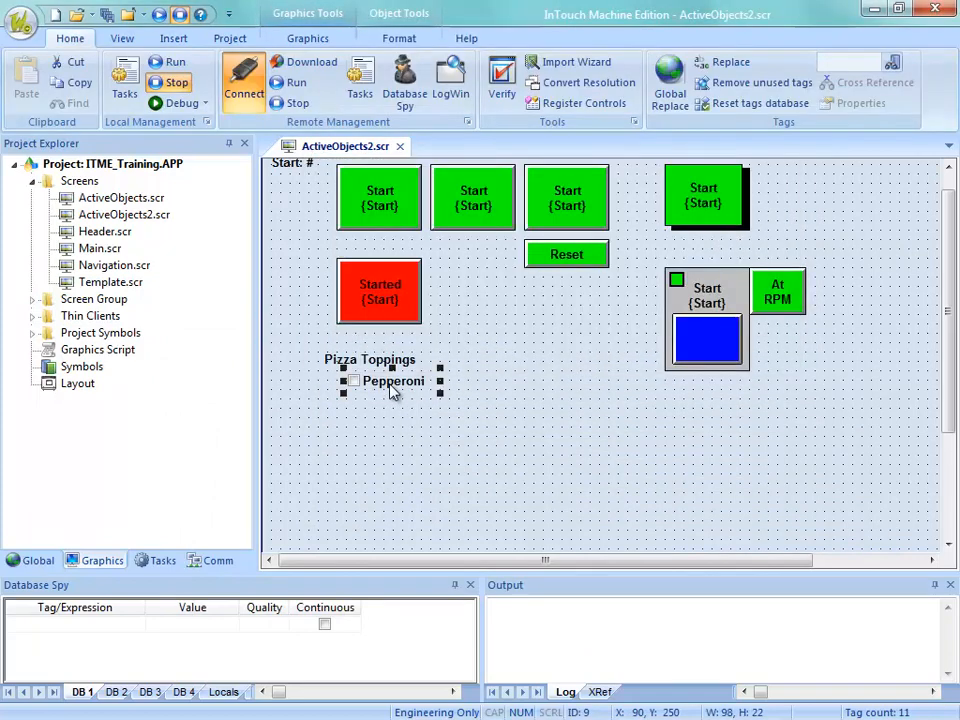
double_click(392, 390)
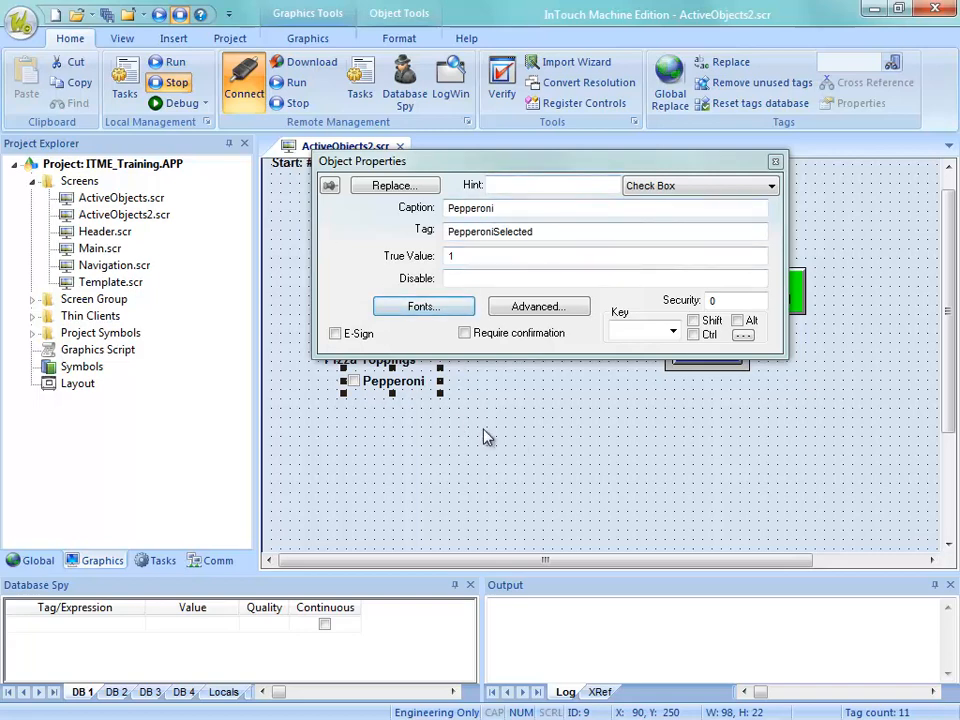
left_click(484, 437)
double_click(401, 388)
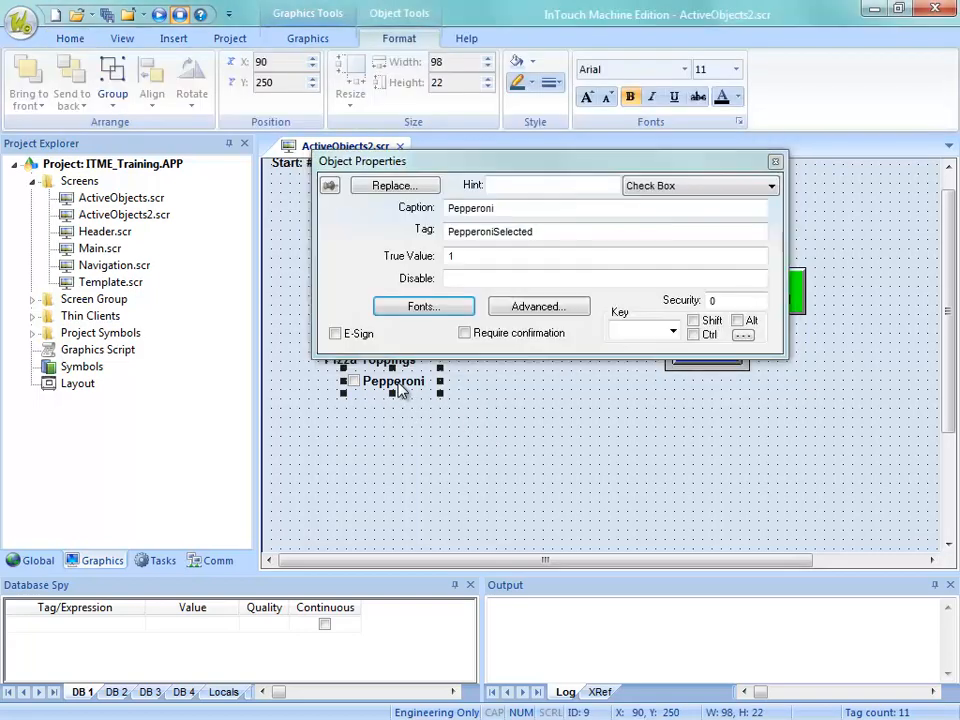
left_click(331, 188)
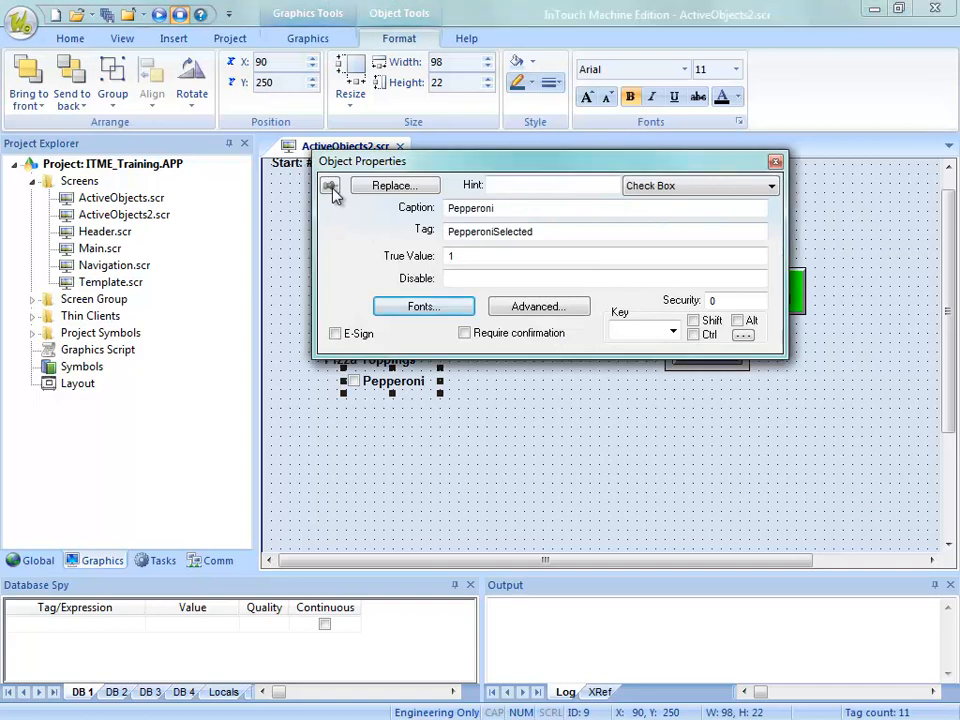
left_click(401, 396)
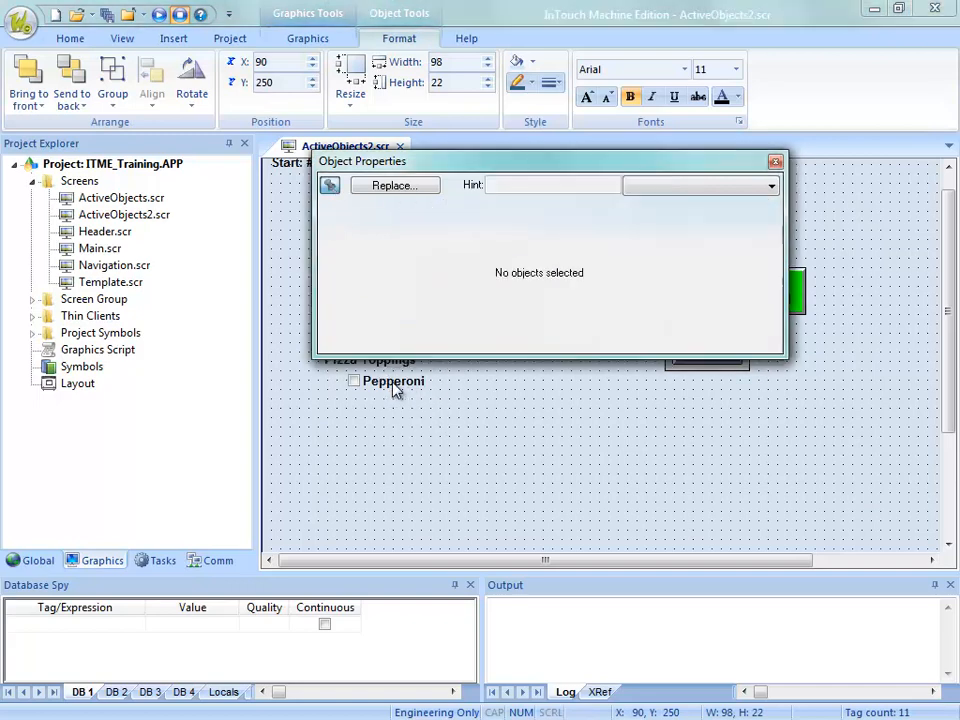
Step: Duplicate the Pepperoni check box directly below at X 90, Y 280 and caption the copy "Cheese"
left_click(393, 386)
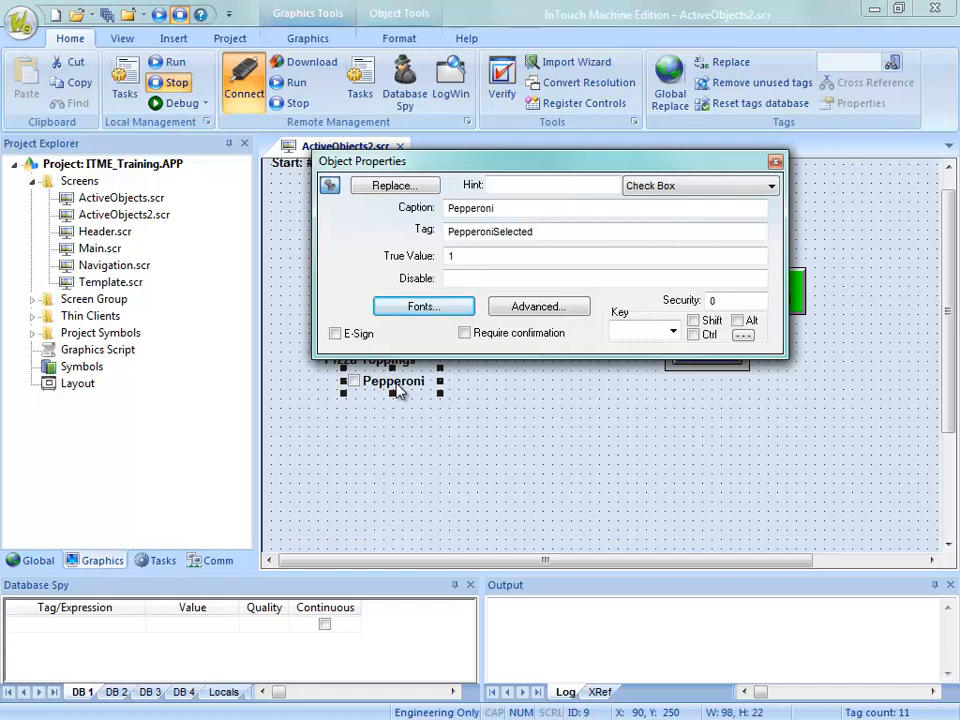
left_click_drag(399, 398, 397, 420)
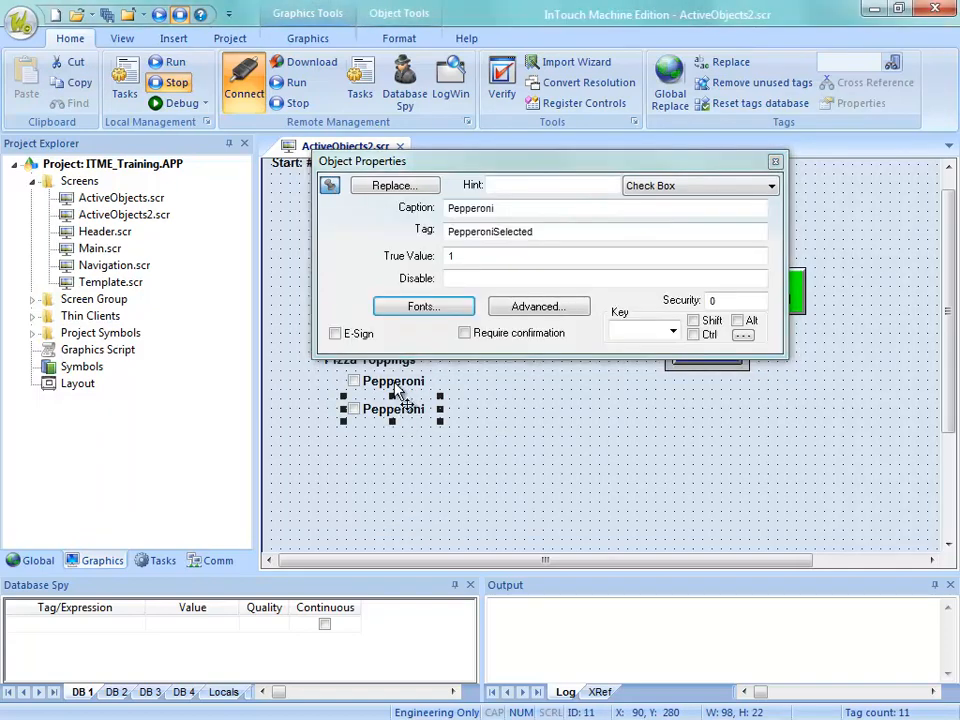
left_click(396, 389)
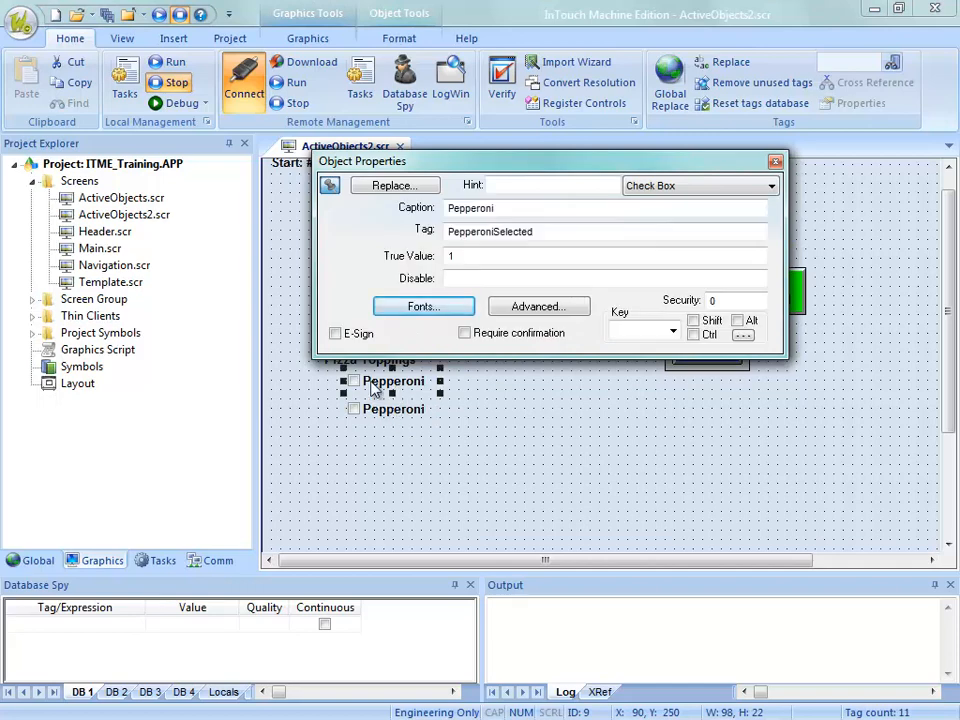
left_click(374, 414)
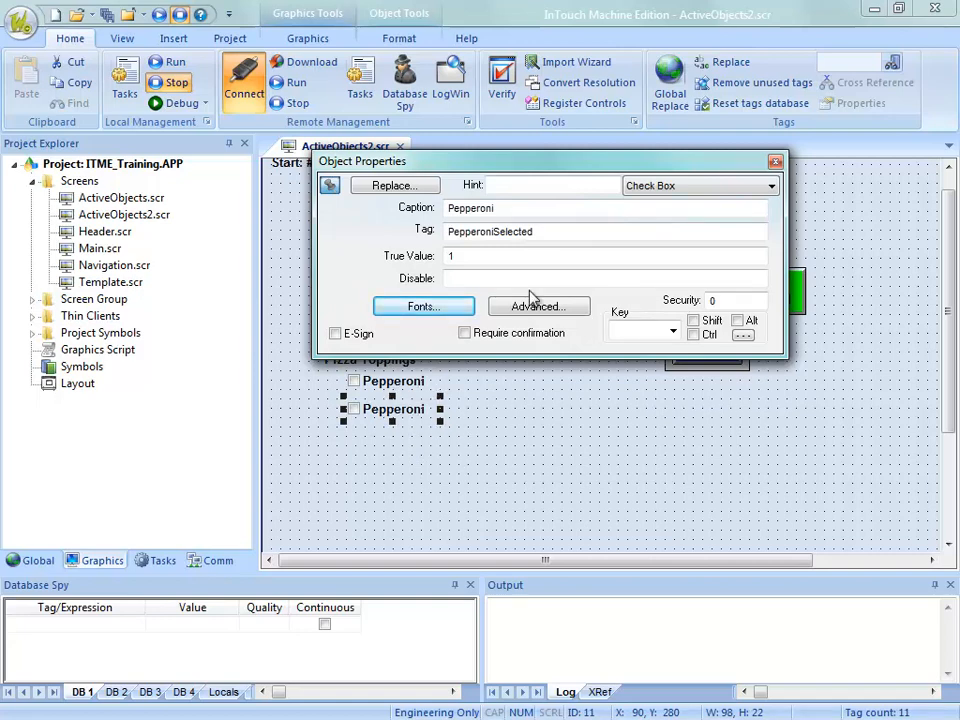
left_click_drag(503, 210, 388, 214)
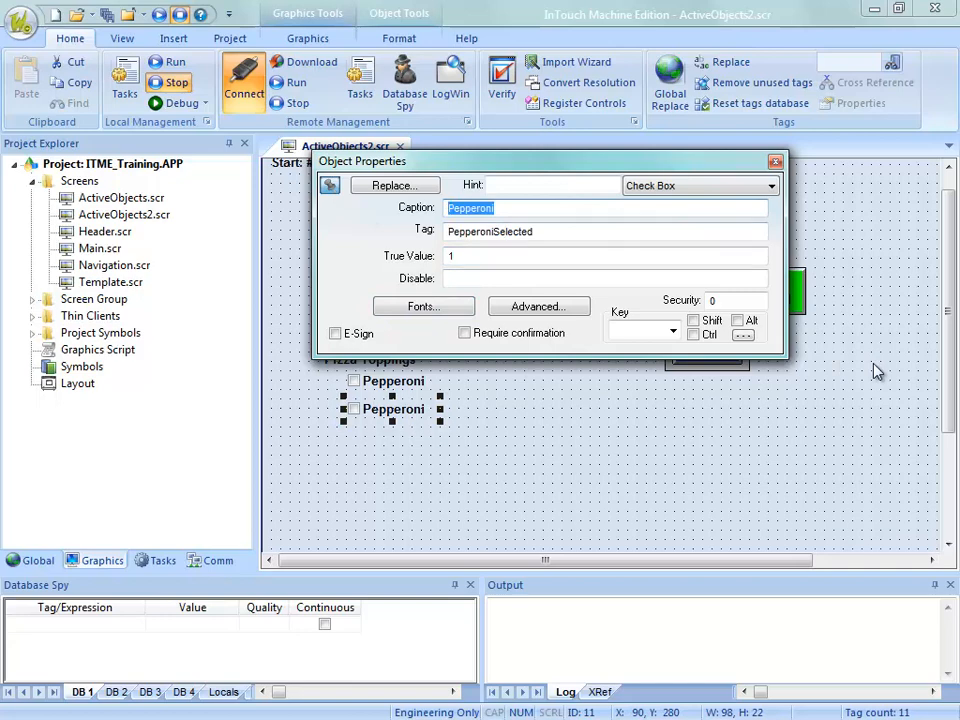
type("Cheese")
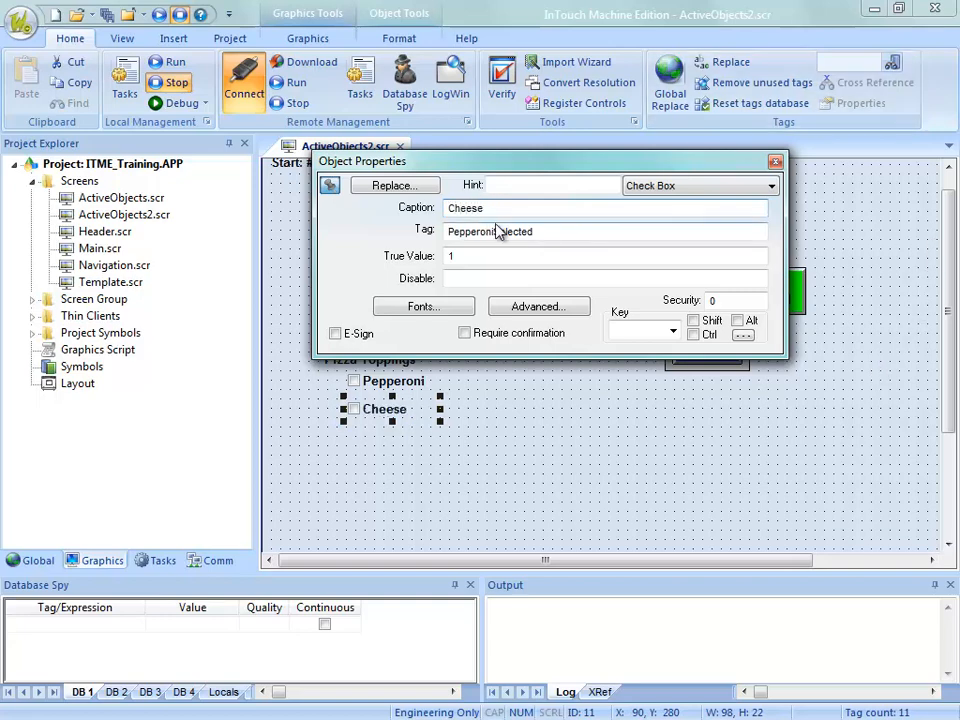
Step: Assign the Cheese check box the tag CheeseSelected, creating it as a Boolean tag
left_click_drag(493, 231, 386, 241)
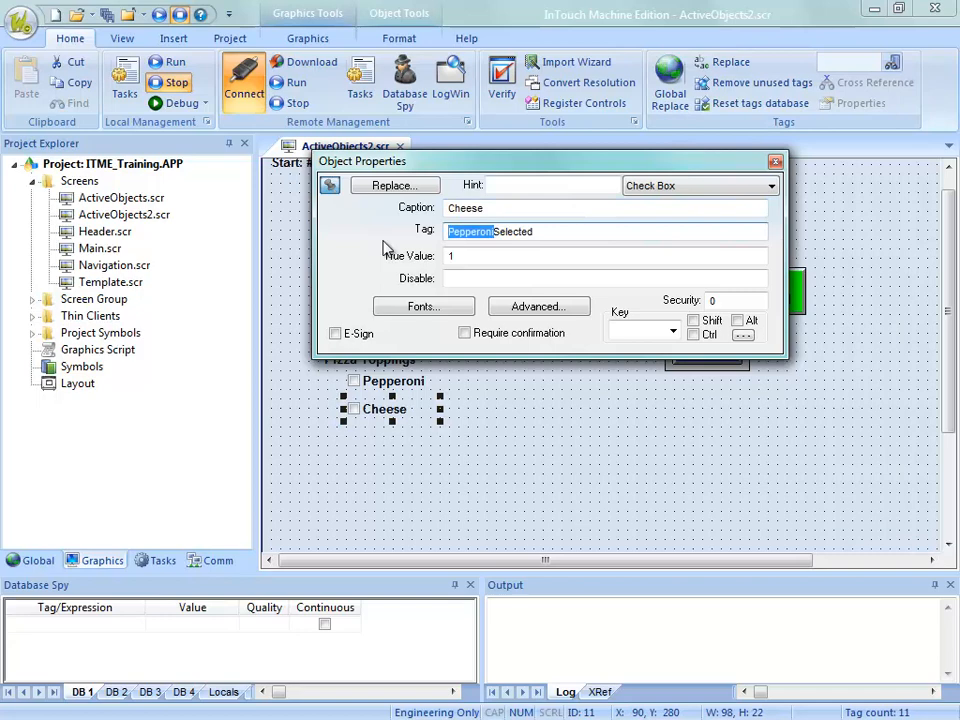
type("Cheese")
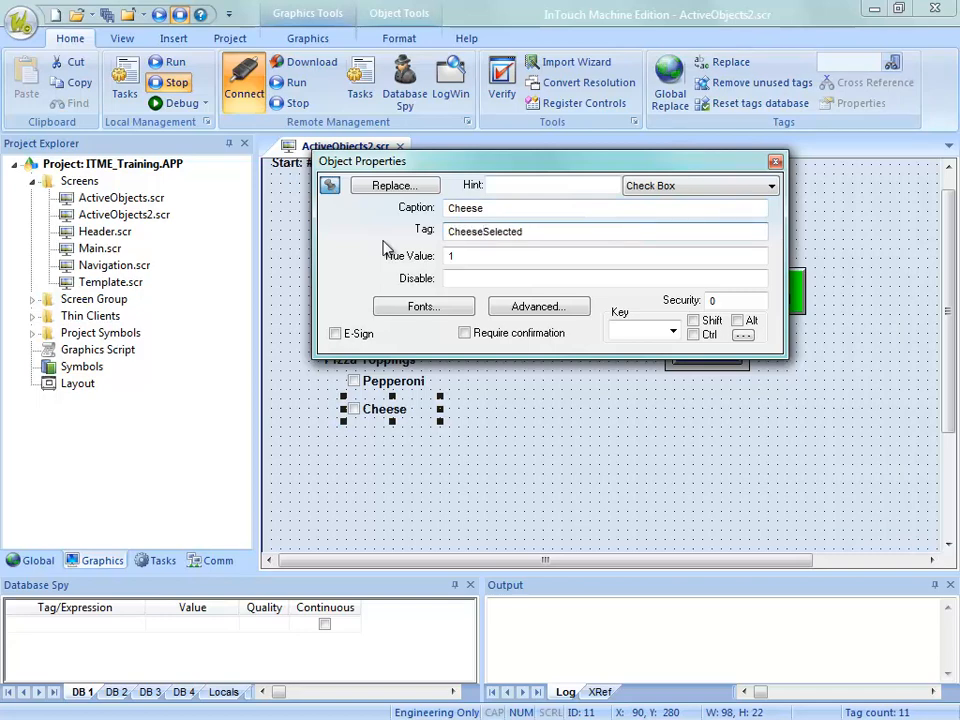
key("Tab")
key("Return")
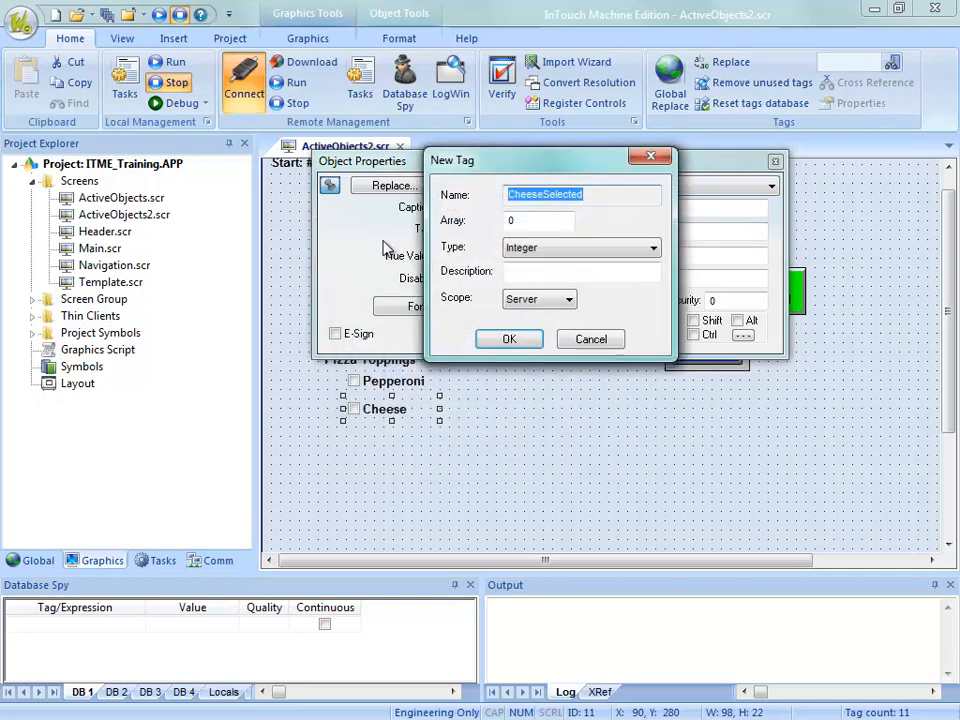
key("Tab")
key("Tab")
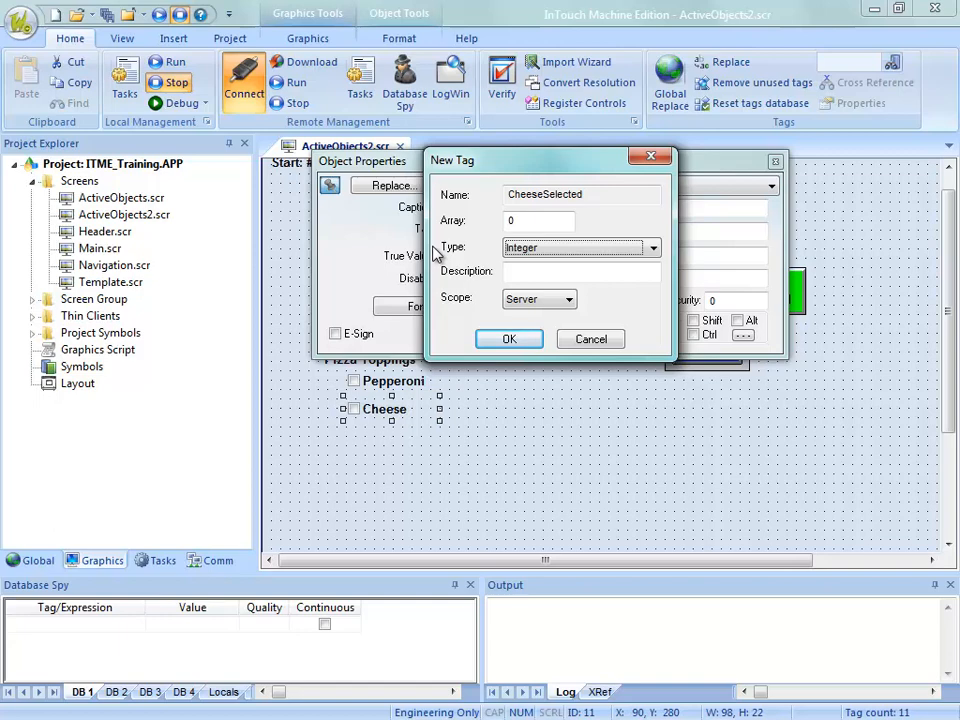
key("b")
key("Return")
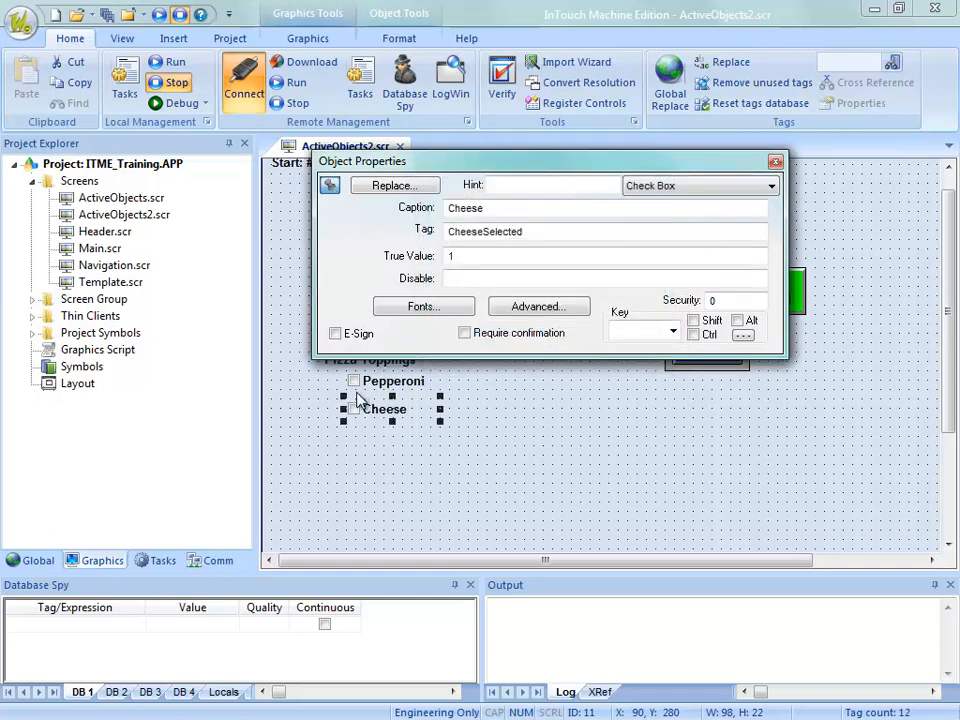
Step: Duplicate the Cheese check box directly below at X 90, Y 310 and caption the copy "Mushrooms"
left_click_drag(388, 420, 386, 443, "ctrl")
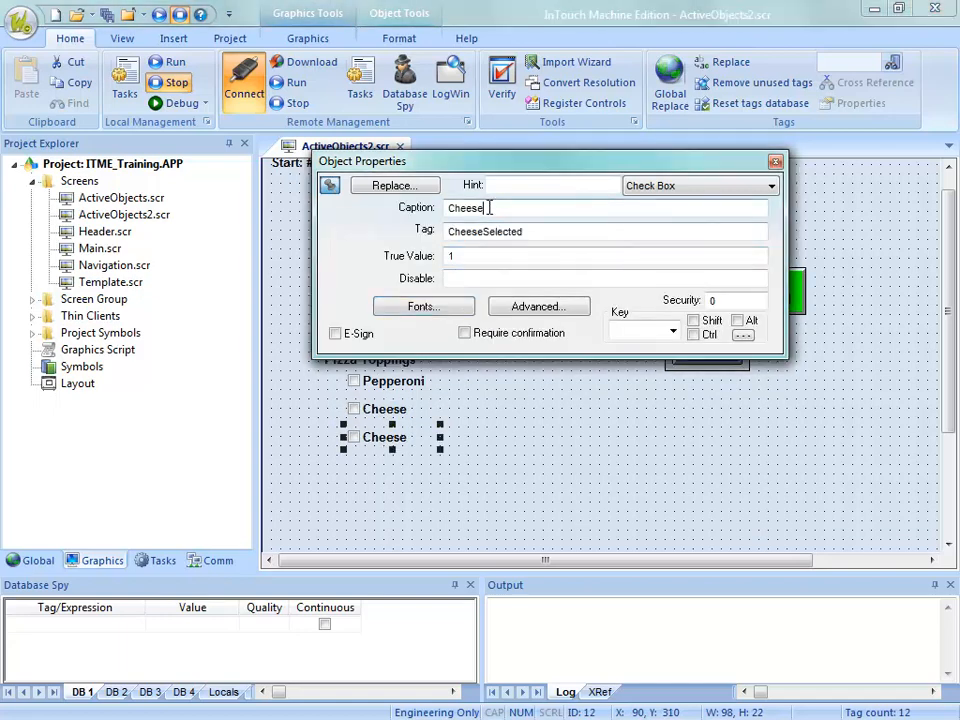
left_click_drag(489, 207, 380, 207)
type("Mus")
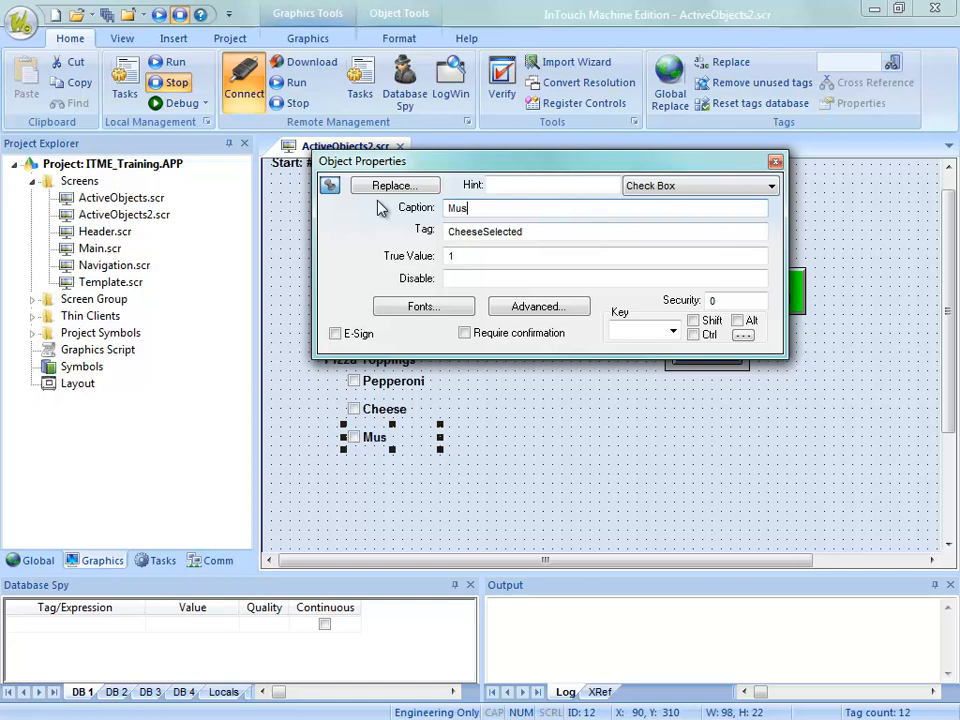
type("hrooms")
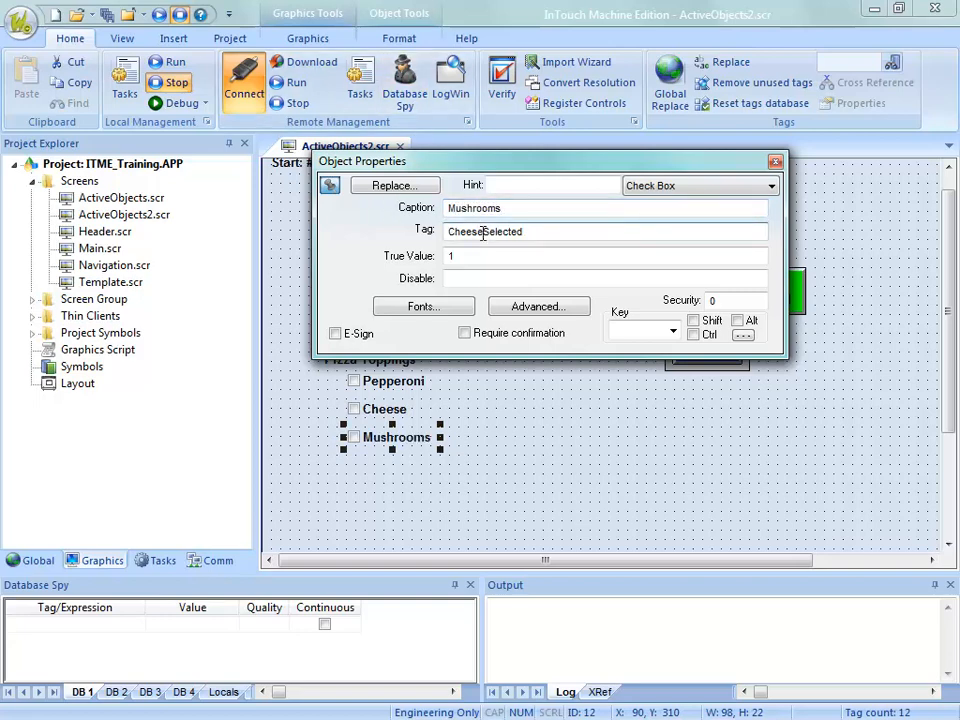
Step: Assign the Mushrooms check box the tag MushroomsSelected, create it as a Boolean tag, and deselect the check box
left_click_drag(483, 232, 349, 236)
type("Mushrooms")
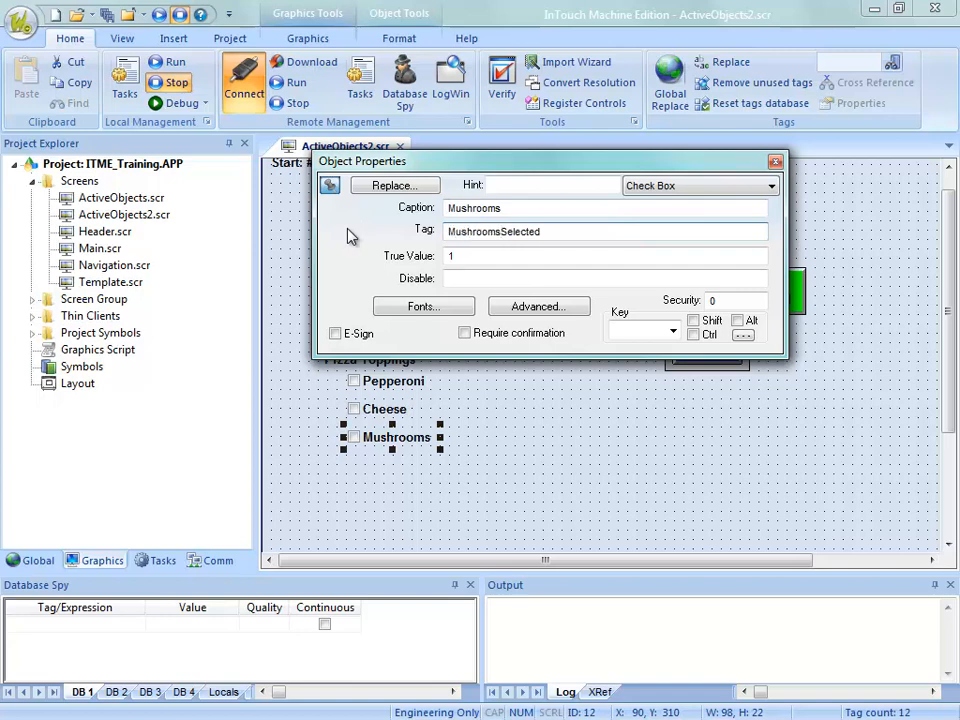
key("Return")
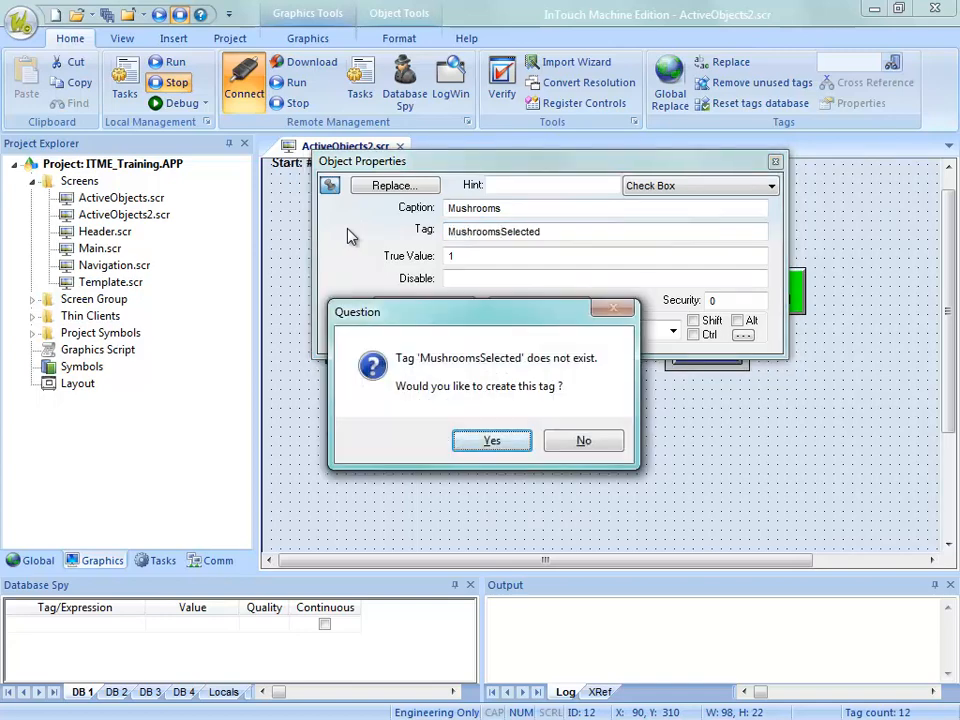
key("Return")
key("Tab")
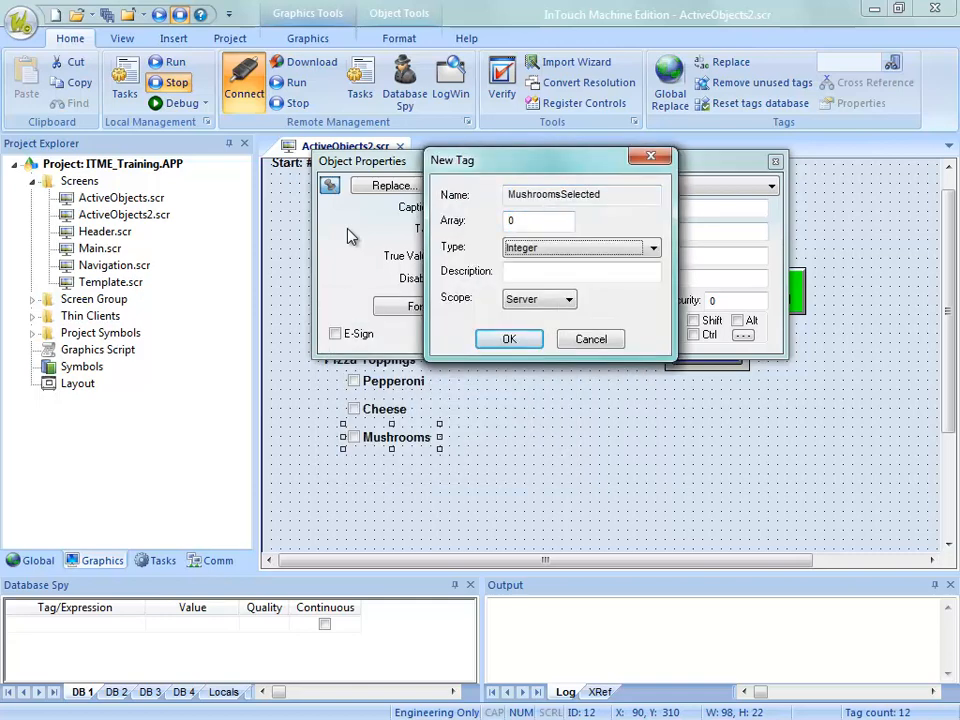
key("b")
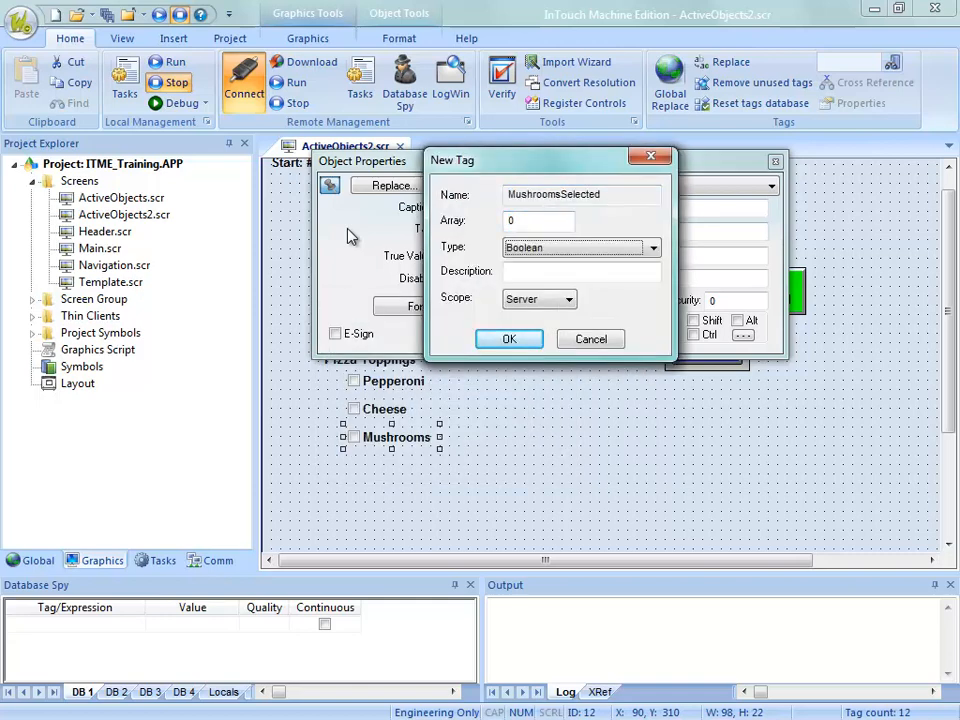
left_click(517, 345)
left_click(505, 422)
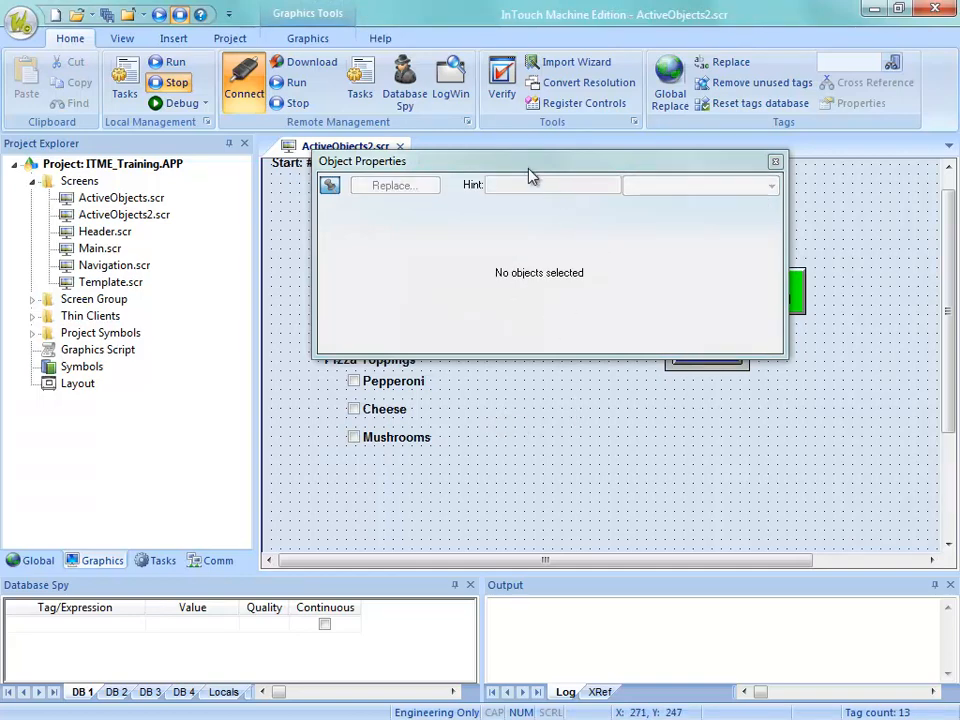
Step: Draw a rectangle about 101 wide and 31 high at X 40, Y 340 below the check boxes and caption it "Pepperoni"
left_click_drag(529, 172, 521, 139)
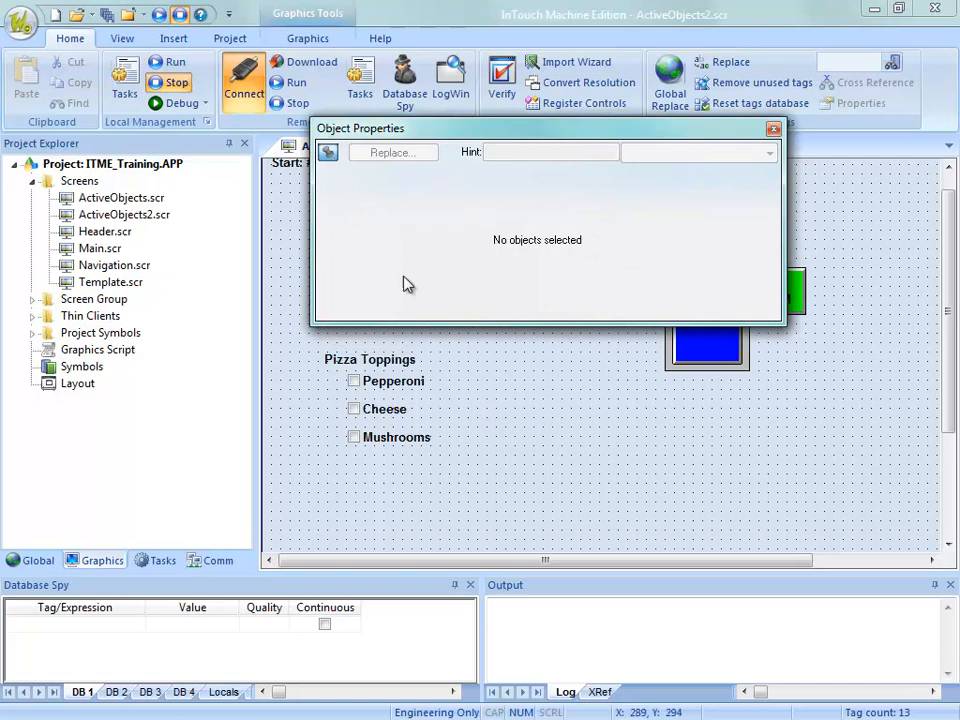
left_click(570, 446)
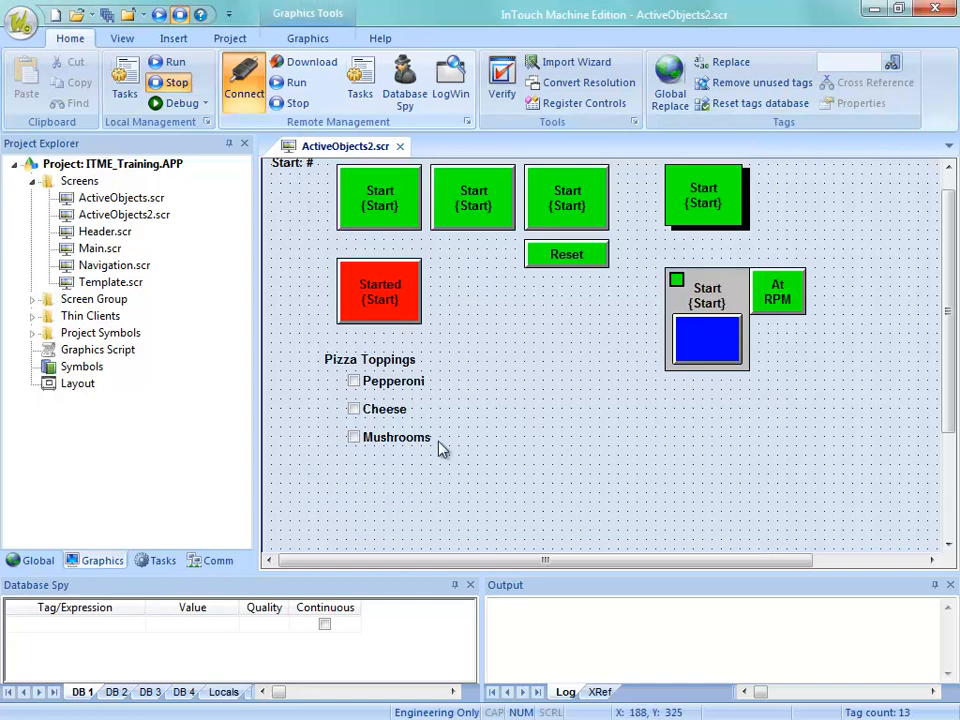
left_click(303, 40)
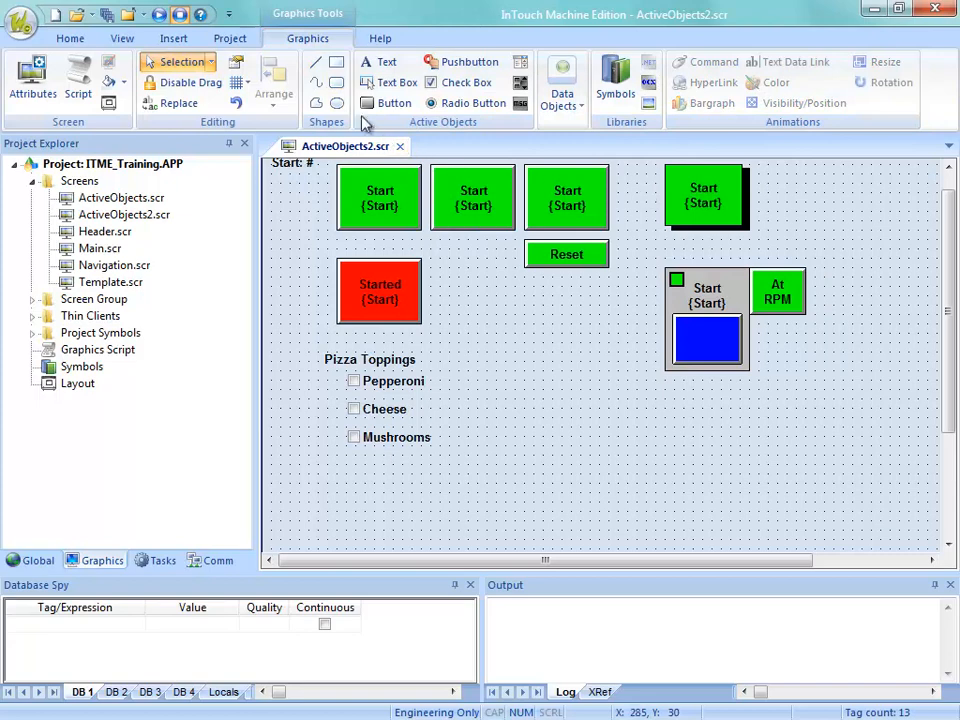
left_click(335, 68)
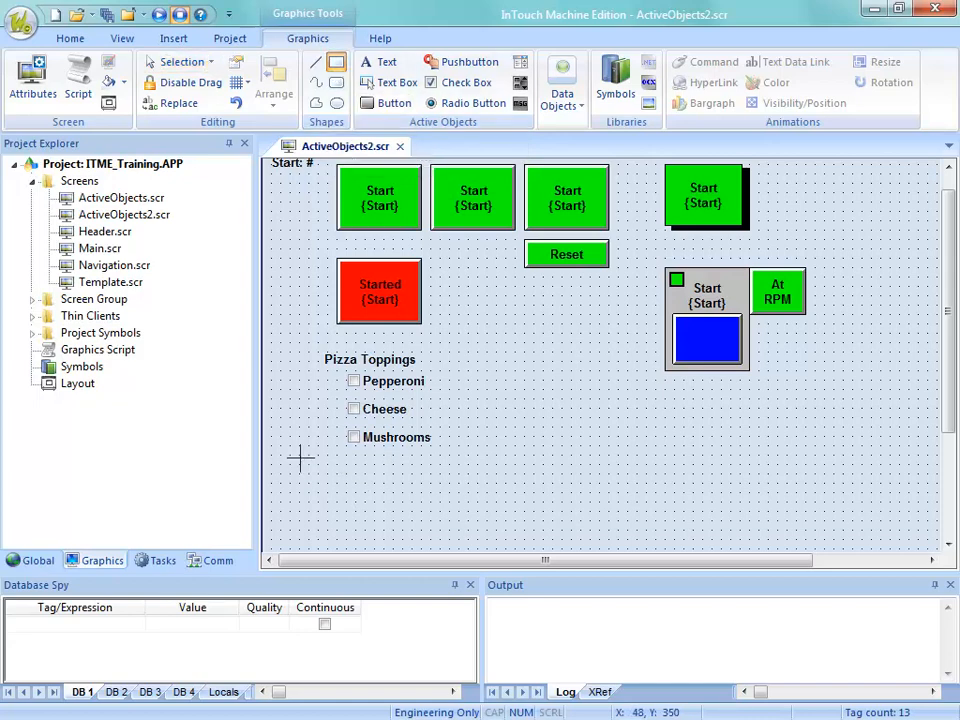
mouse_move(299, 456)
left_mouse_down()
mouse_move(410, 484)
mouse_move(394, 485)
left_mouse_up()
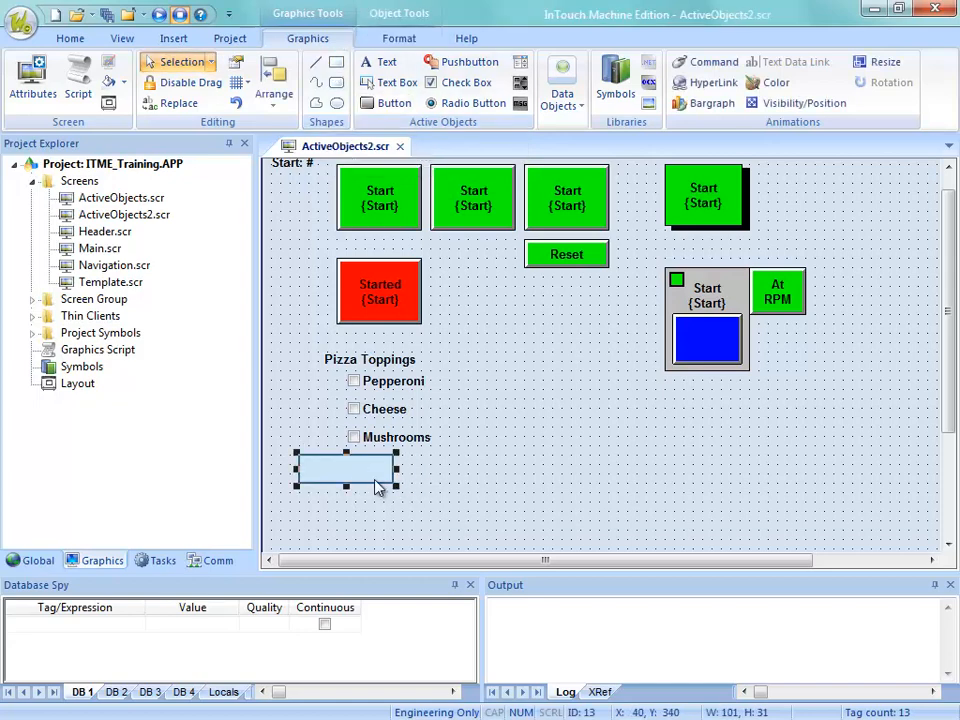
double_click(370, 487)
left_click(413, 300)
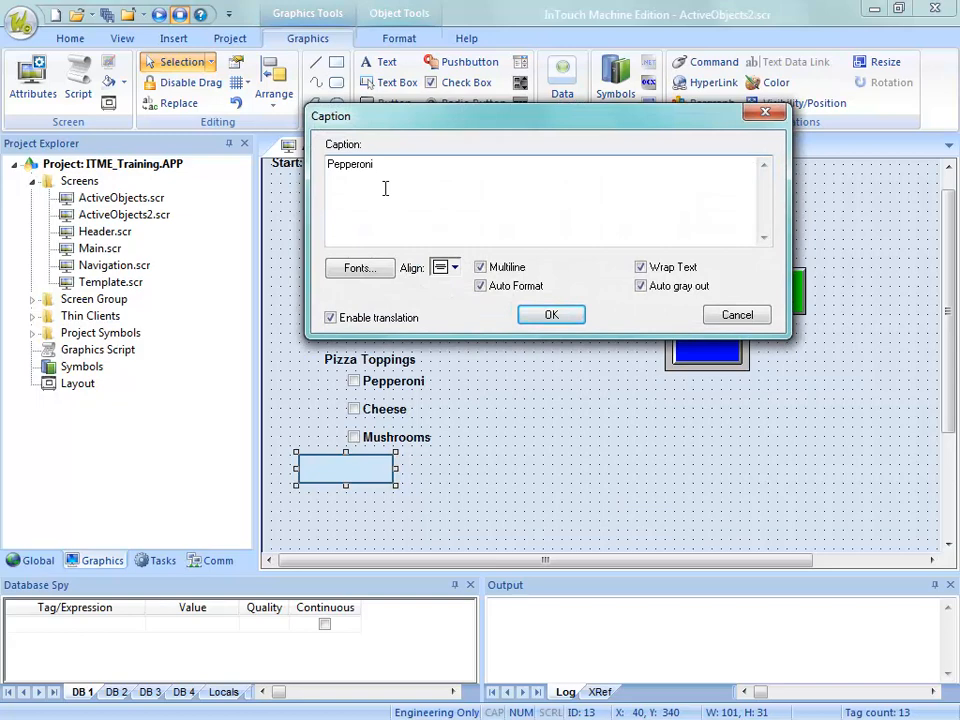
left_click(551, 315)
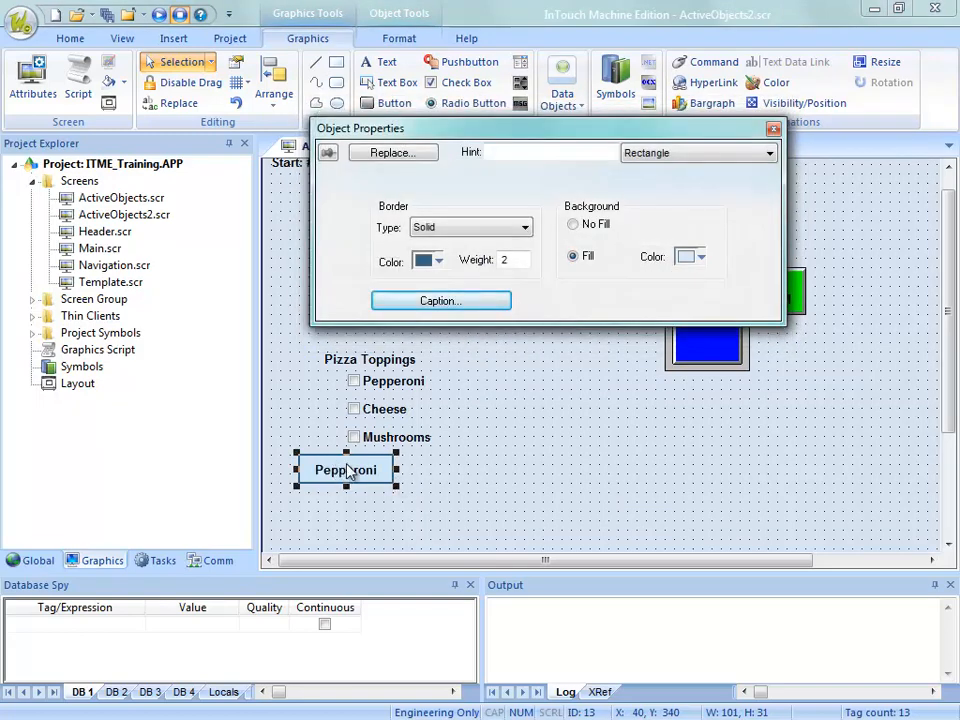
Step: Add a Visibility/Position animation to the Pepperoni rectangle with the tag PepperoniSelected controlling its visibility, and deselect the rectangle
left_click(795, 104)
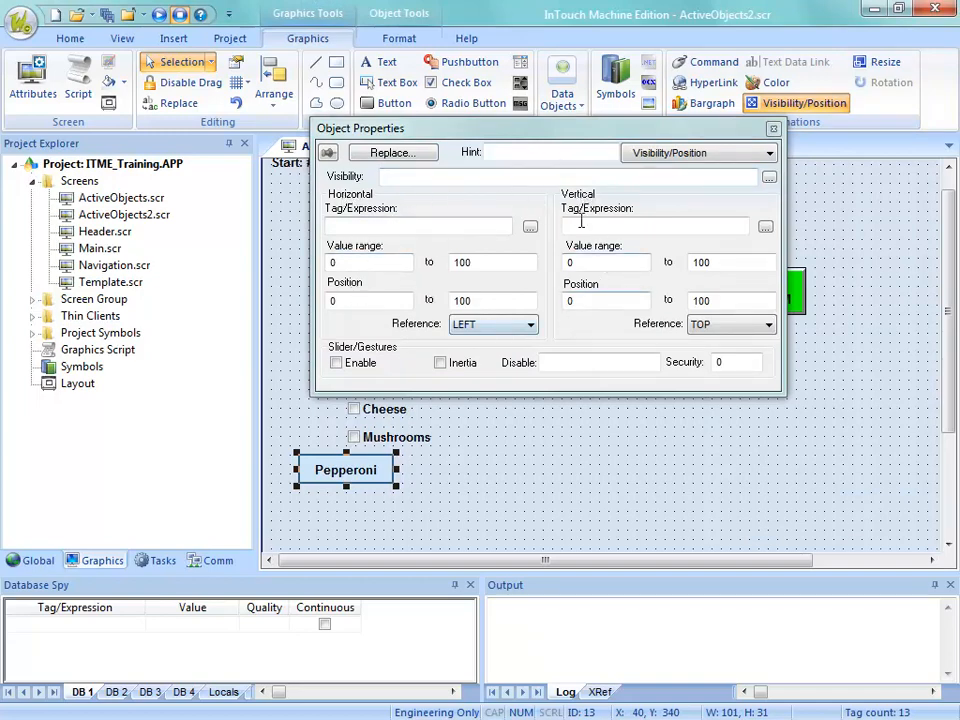
left_click(397, 177)
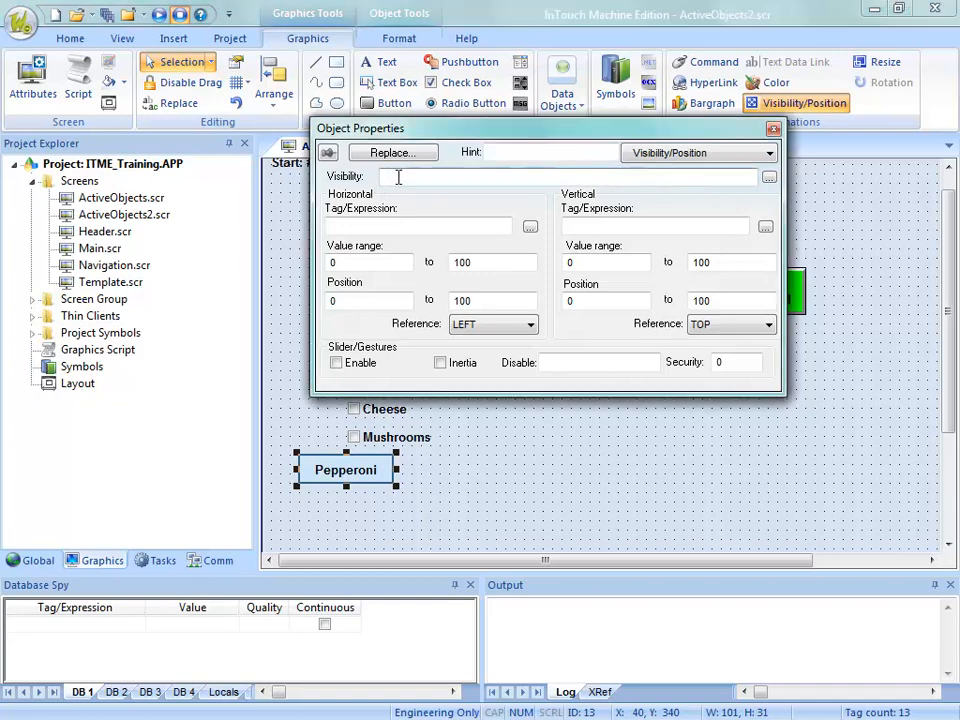
double_click(397, 177)
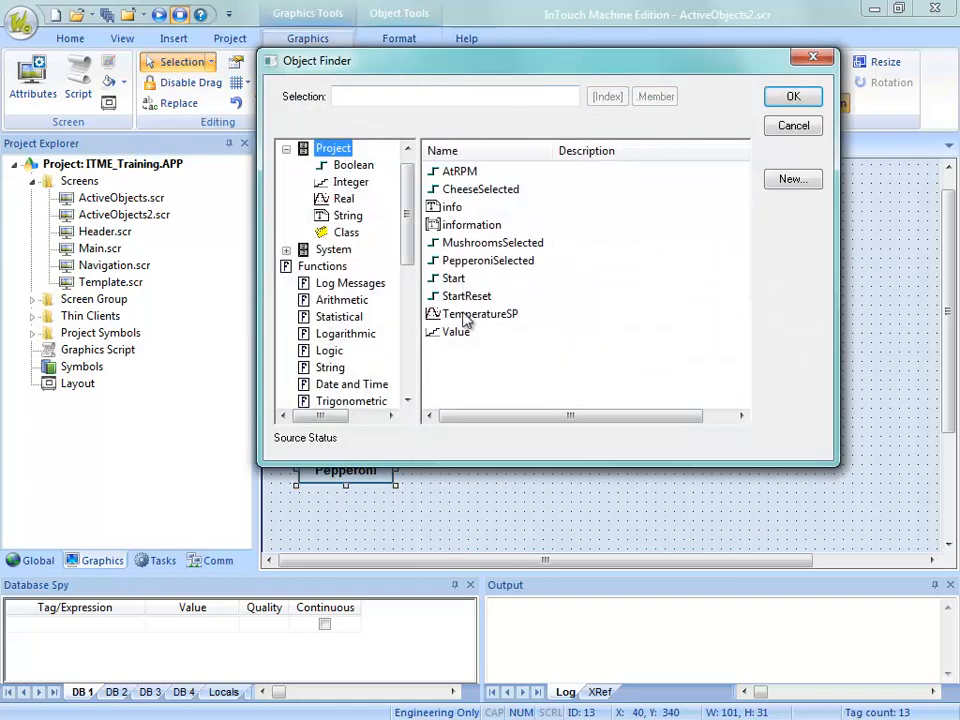
left_click(480, 262)
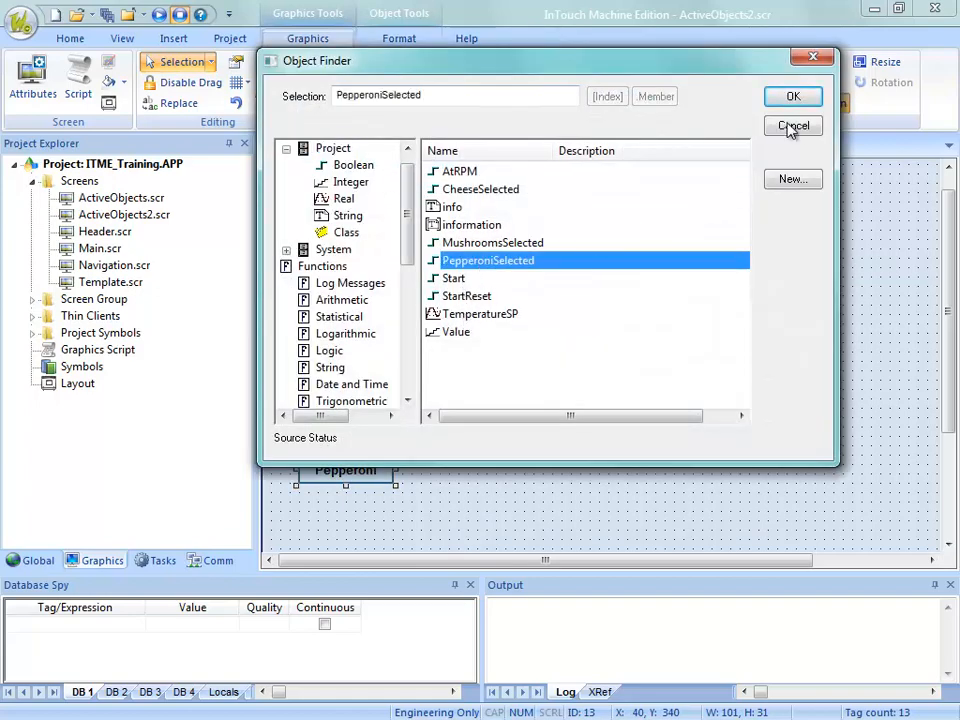
left_click(790, 100)
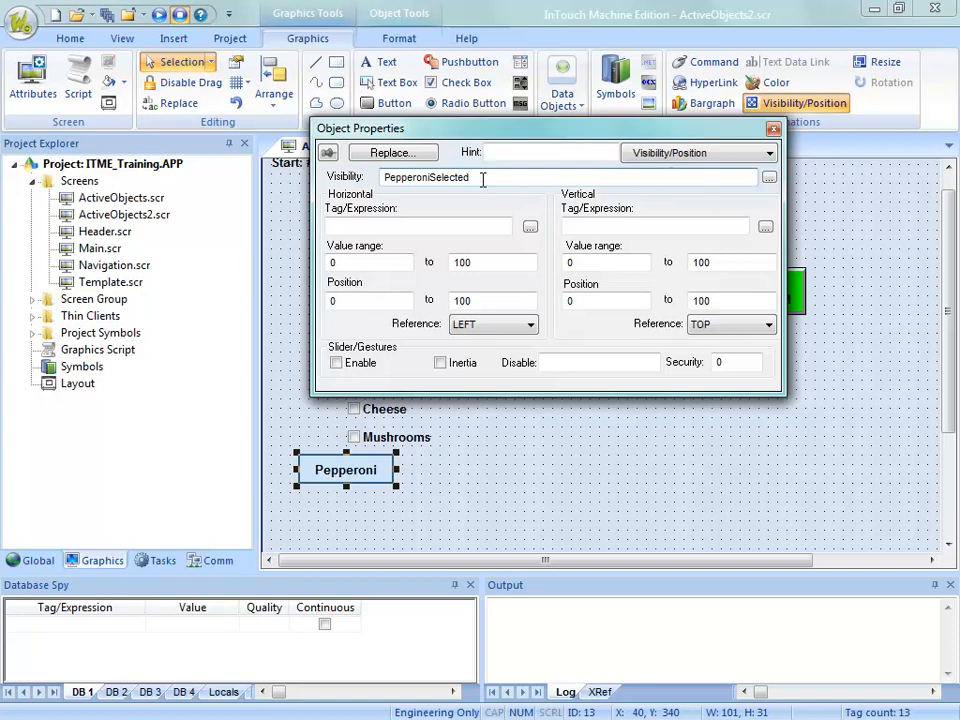
left_click(462, 490)
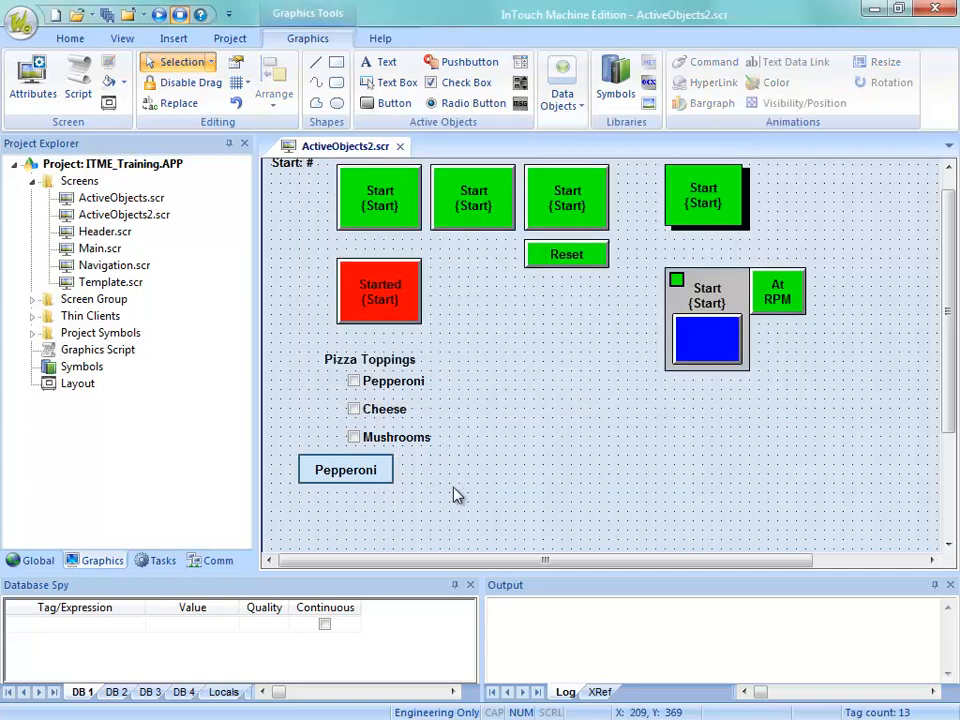
Step: Narrow the Pepperoni rectangle to a width of 81 and review its caption and visibility settings
left_click(392, 484)
left_click_drag(396, 469, 375, 469)
double_click(364, 480)
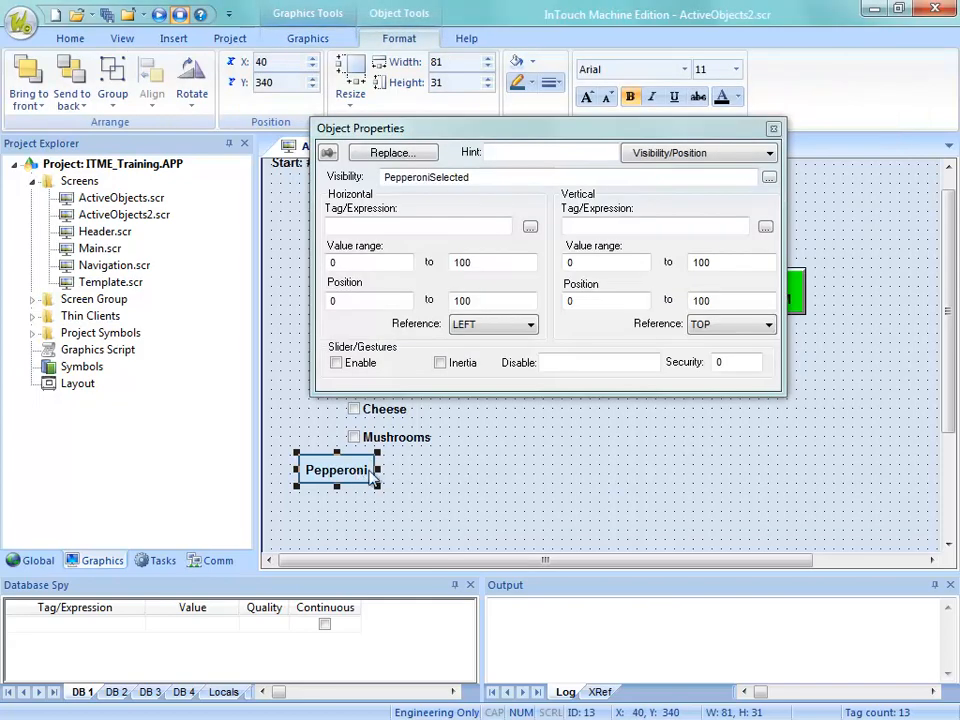
left_click(650, 153)
left_click(652, 171)
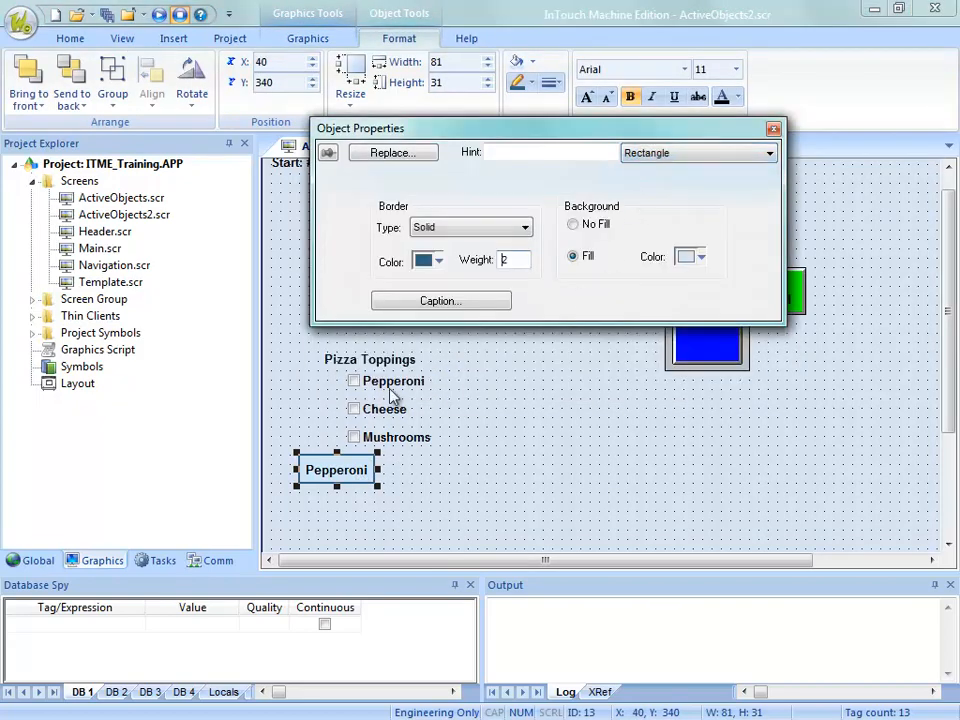
left_click(467, 301)
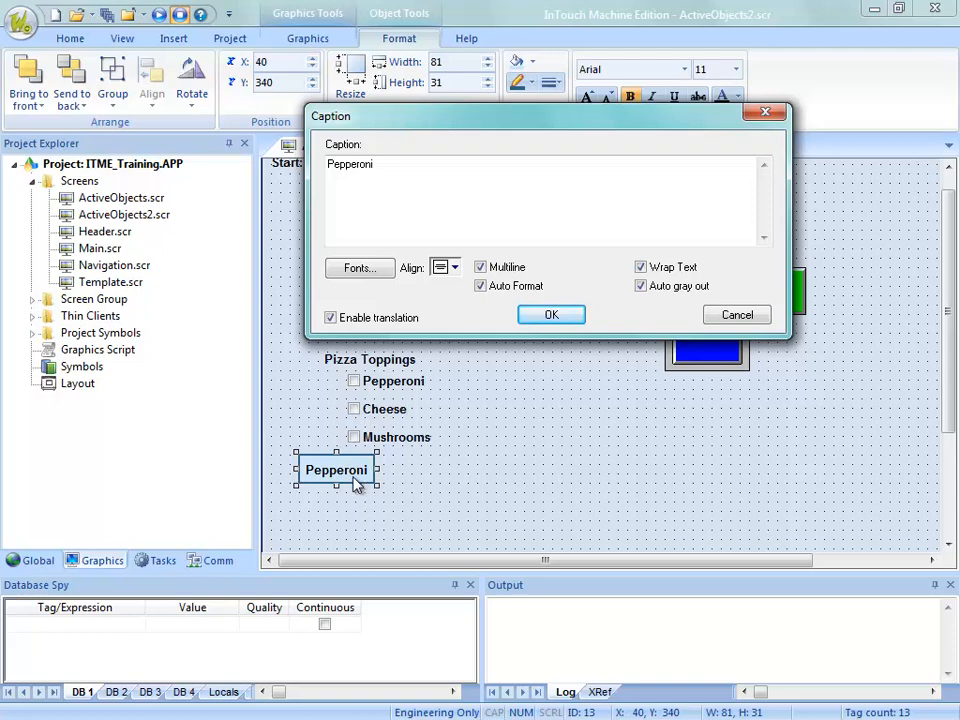
left_click(551, 316)
key("Escape")
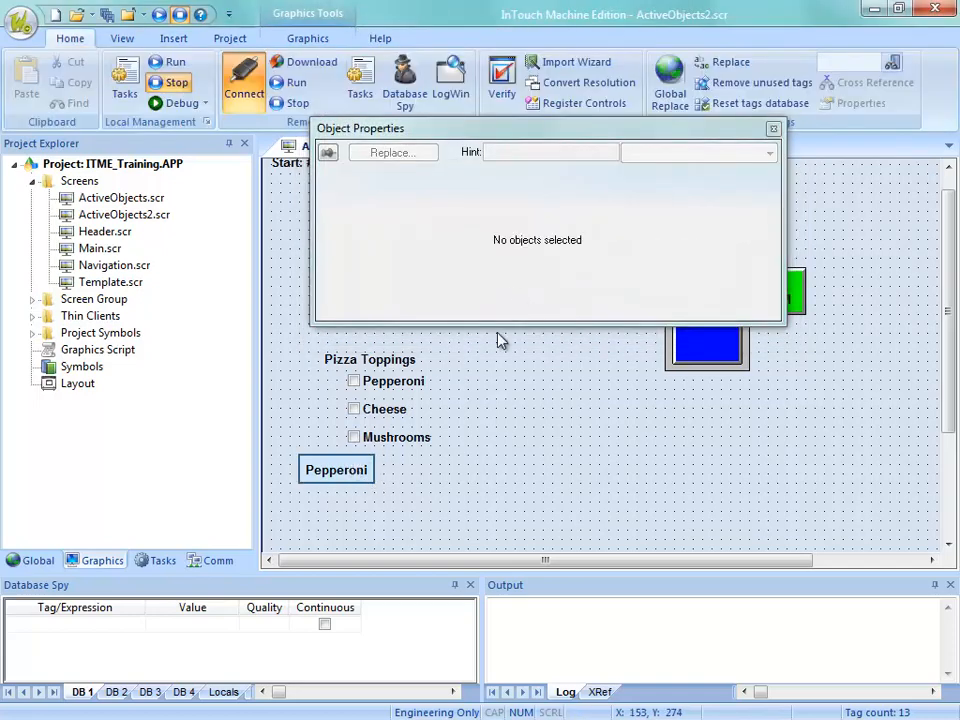
left_click(328, 480)
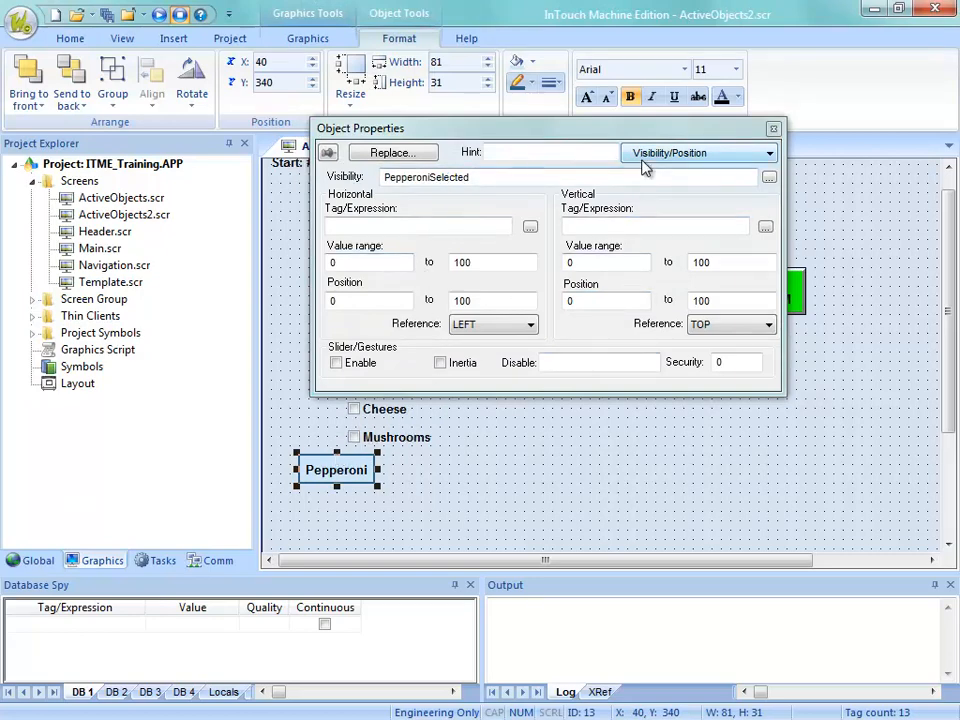
left_click(507, 448)
Step: Duplicate the Pepperoni rectangle directly beside it at X 120, Y 340 and set the copy's visibility tag to CheeseSelected
left_click_drag(337, 474, 408, 492)
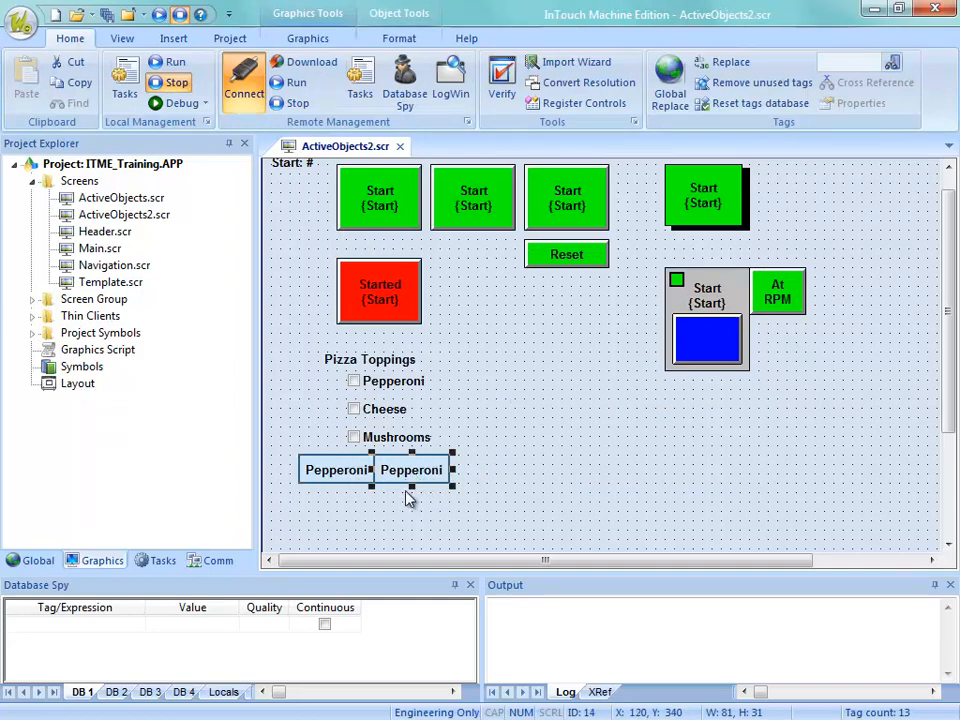
double_click(413, 484)
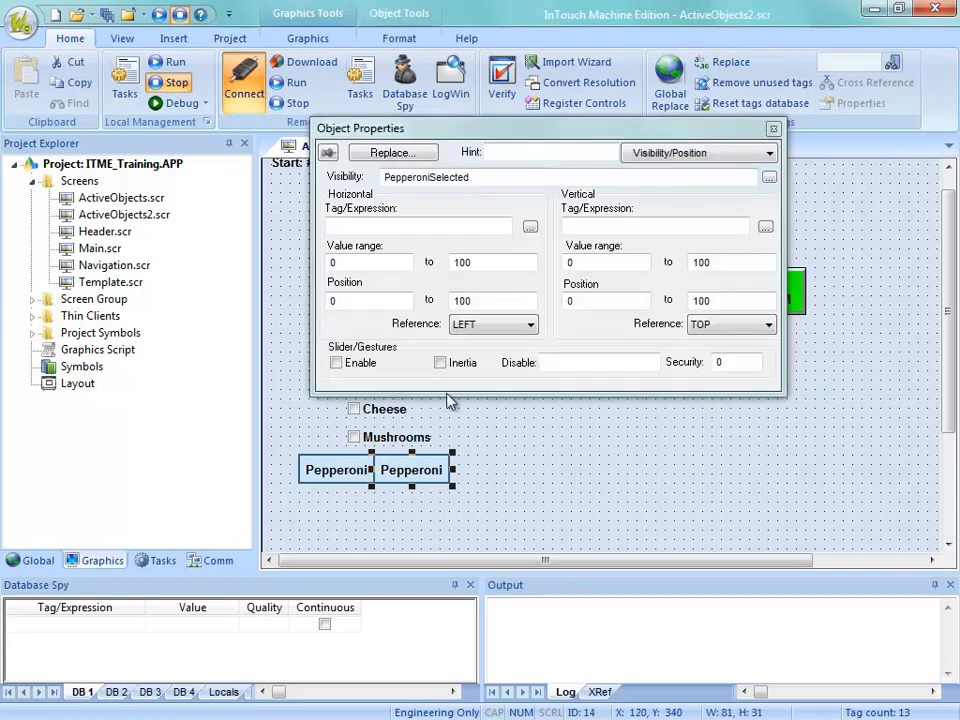
double_click(480, 175)
left_click(768, 177)
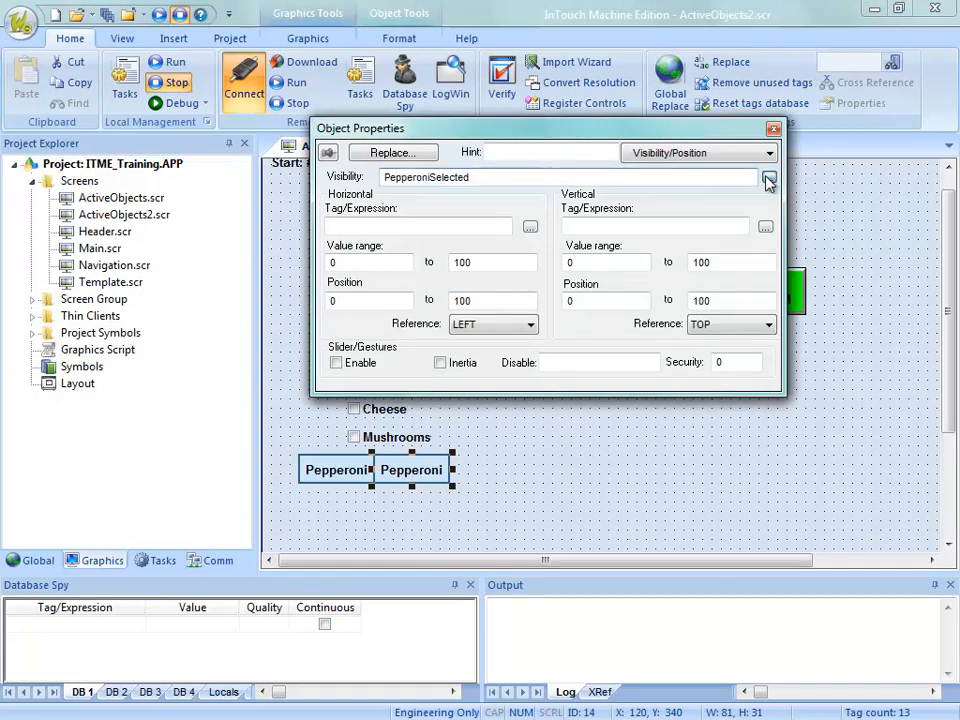
left_click(465, 190)
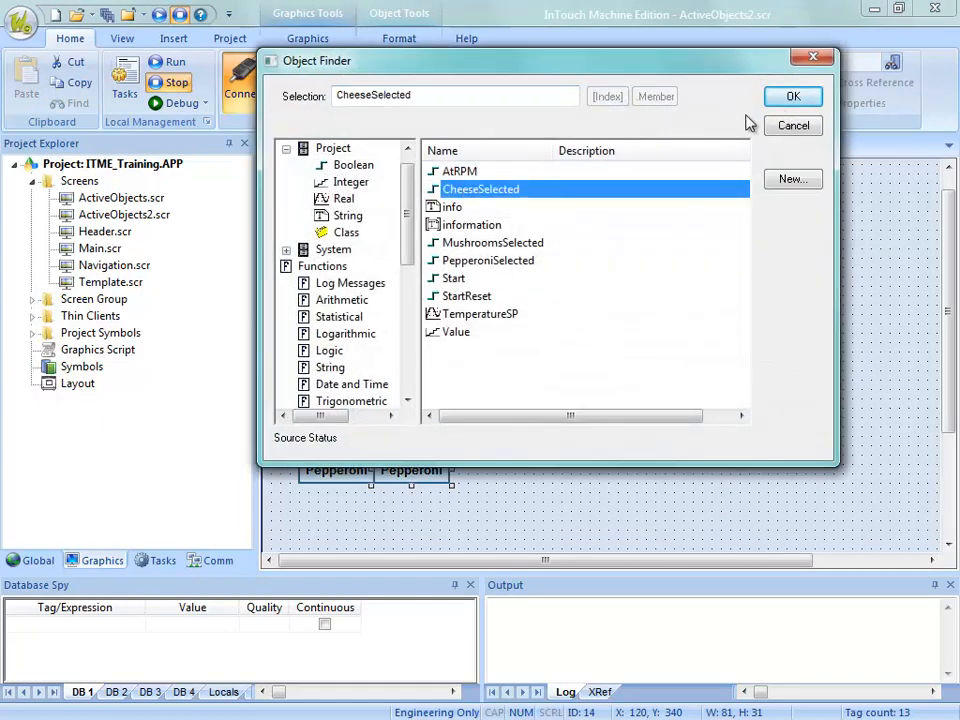
left_click(793, 96)
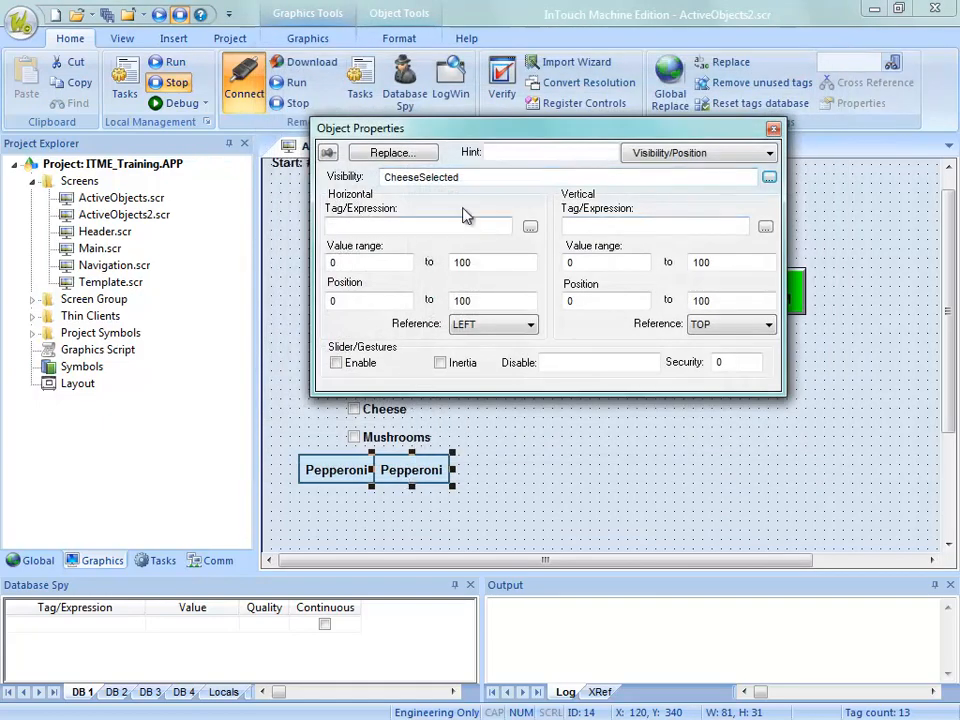
Step: Change the caption of the duplicated rectangle at X 120 to "Cheese"
left_click(690, 155)
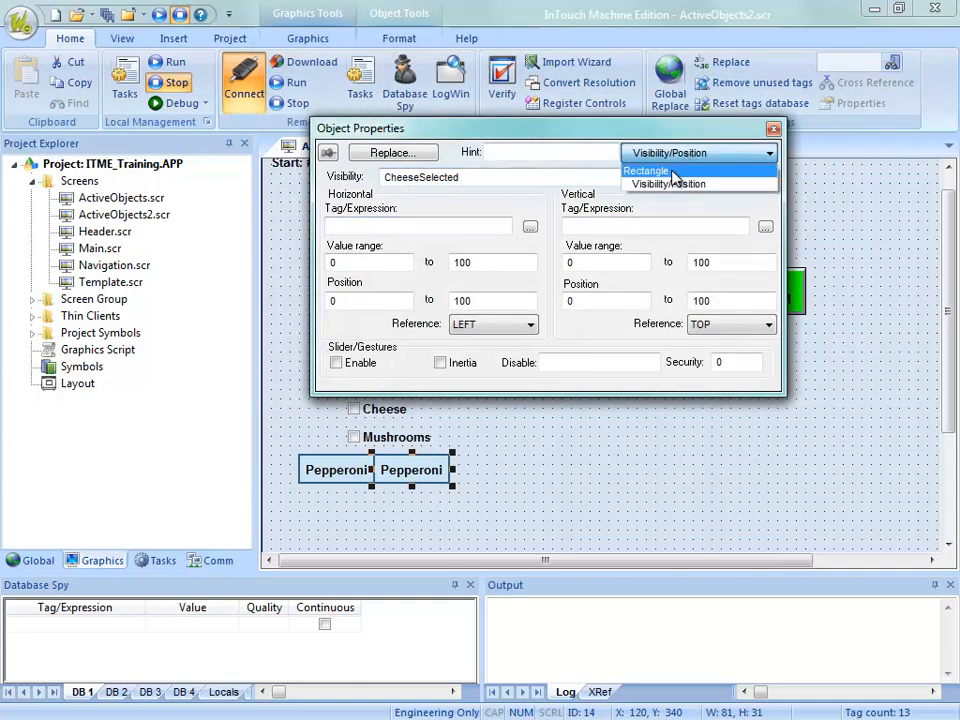
left_click(675, 176)
left_click(467, 303)
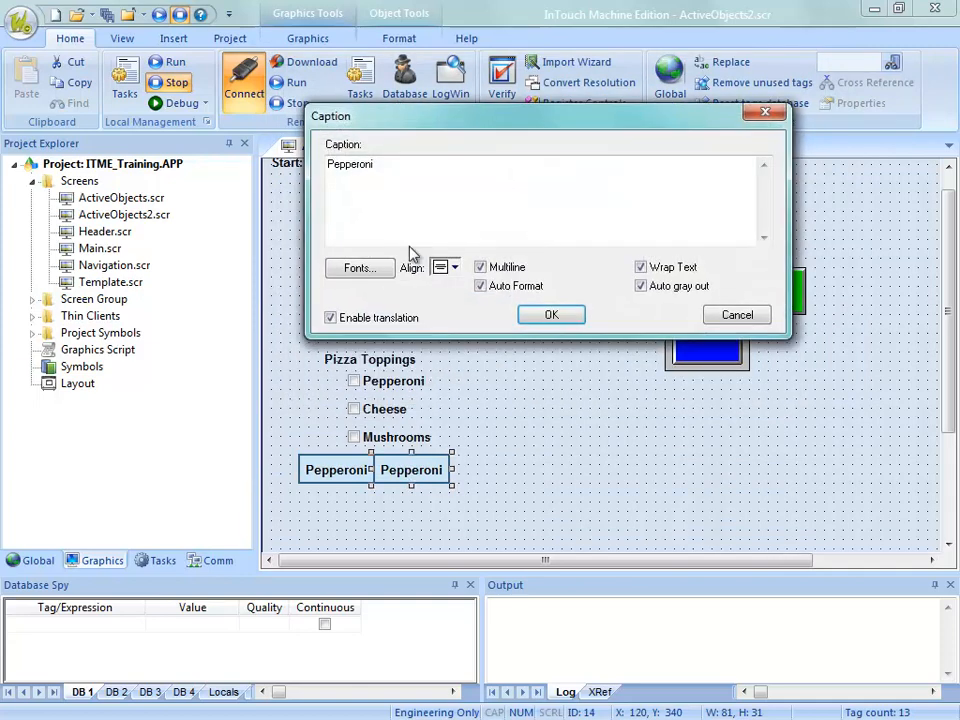
double_click(380, 166)
type("Cheese")
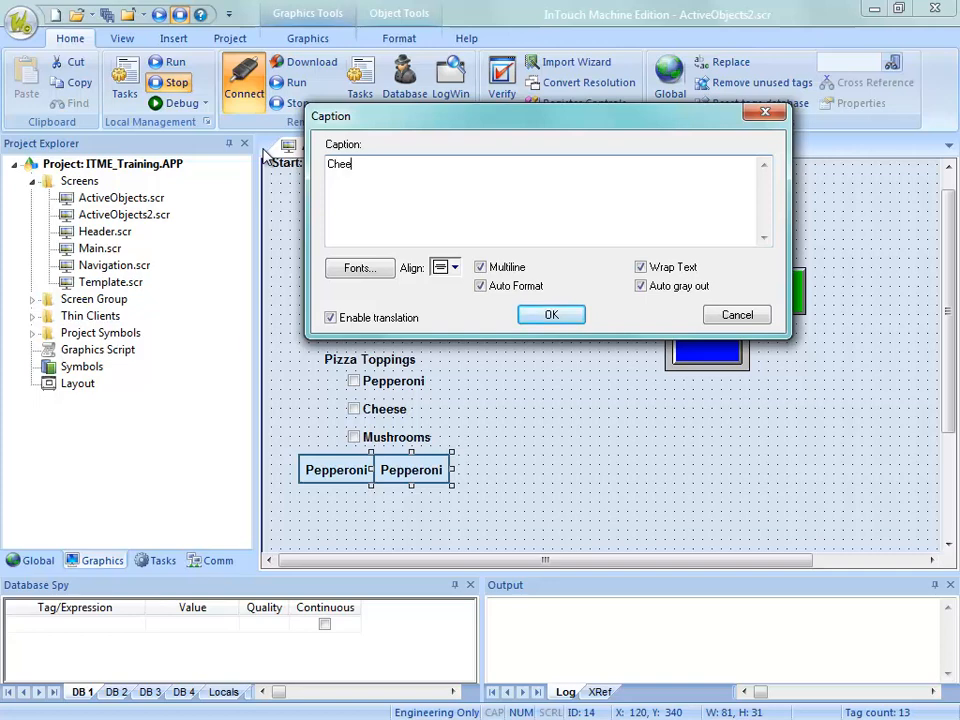
left_click(552, 315)
Step: Duplicate the Cheese rectangle directly beside it at X 200, Y 340 and caption the copy "Mushrooms"
left_click_drag(428, 474, 507, 472)
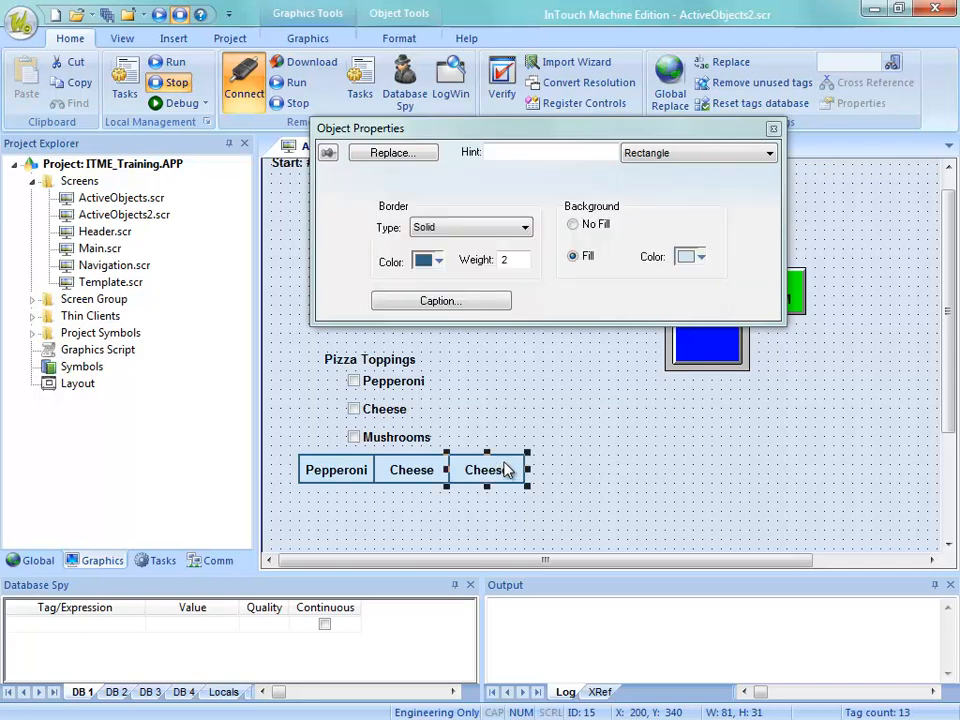
left_click(436, 301)
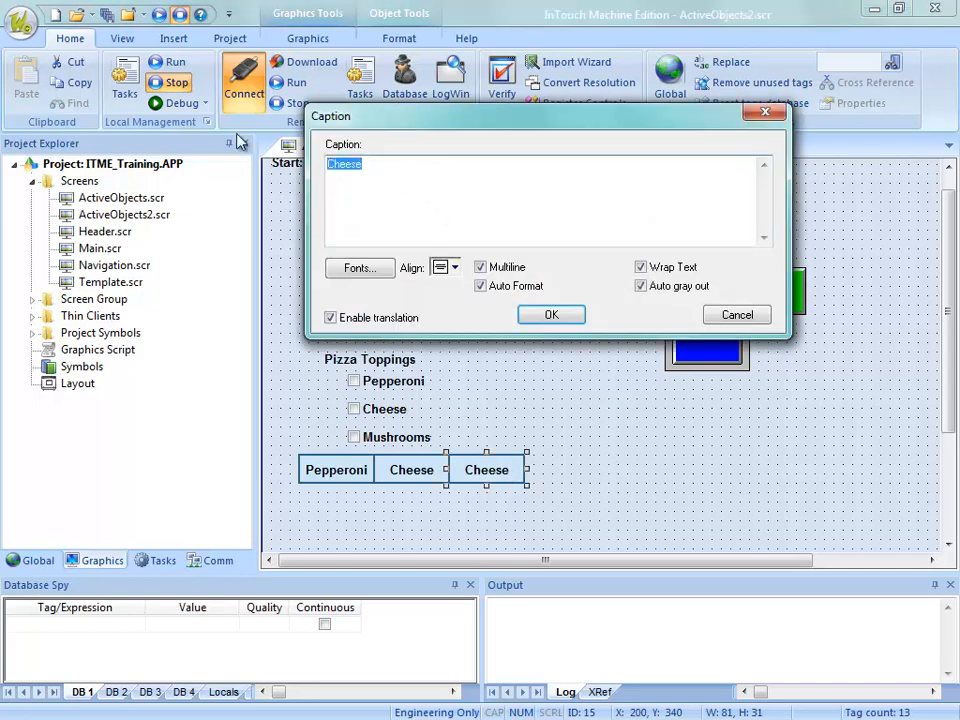
type("Mushrooms")
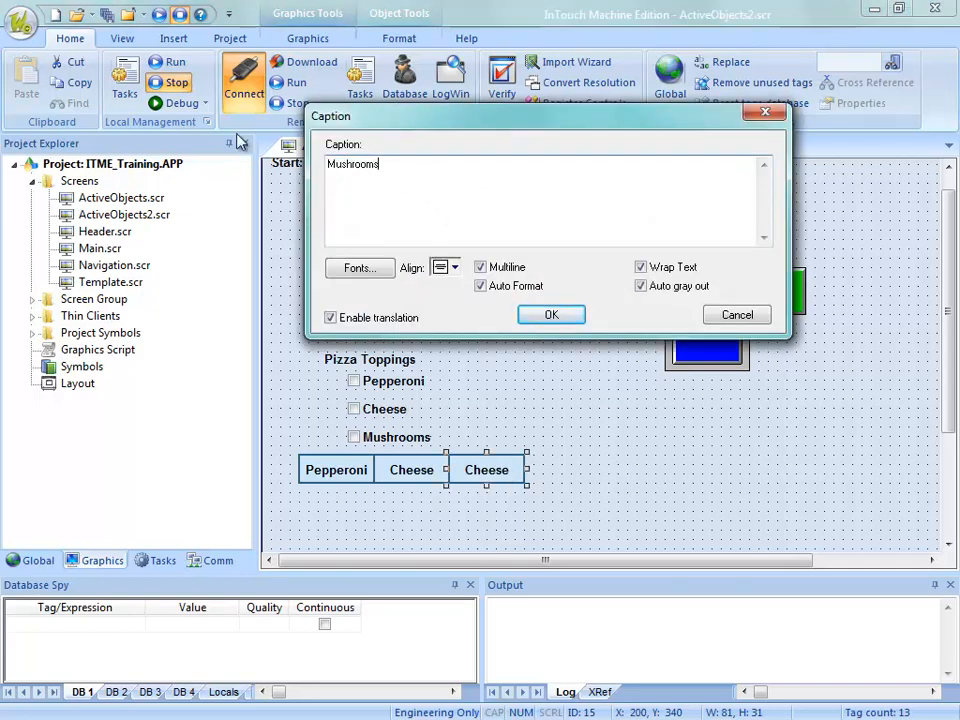
left_click(552, 314)
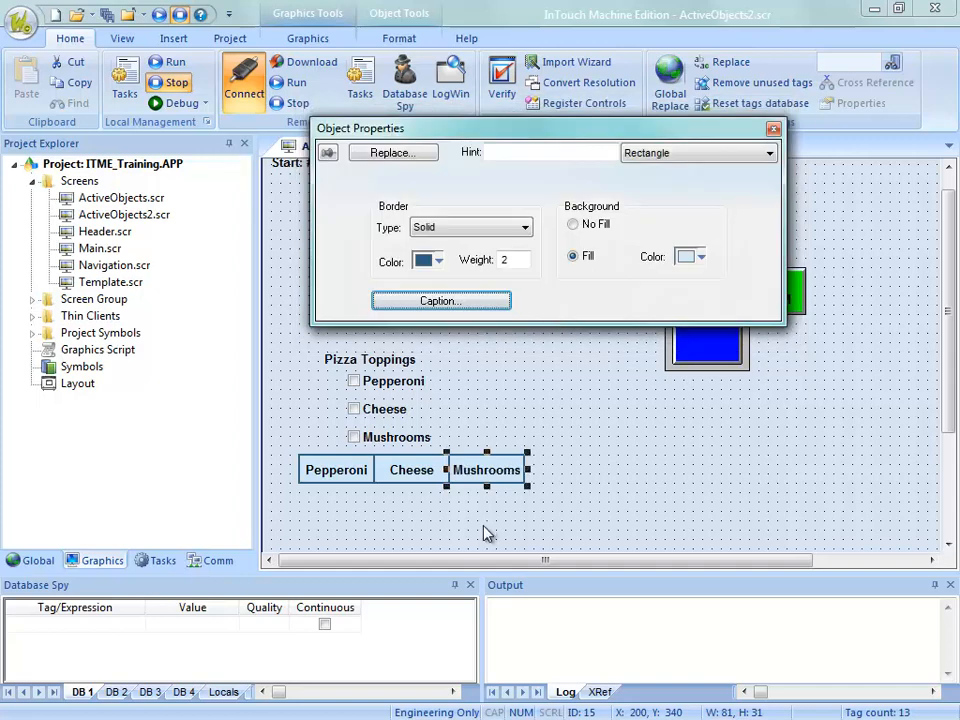
Step: Set the Mushrooms rectangle's visibility tag to MushroomsSelected and deselect the rectangle
left_click(684, 158)
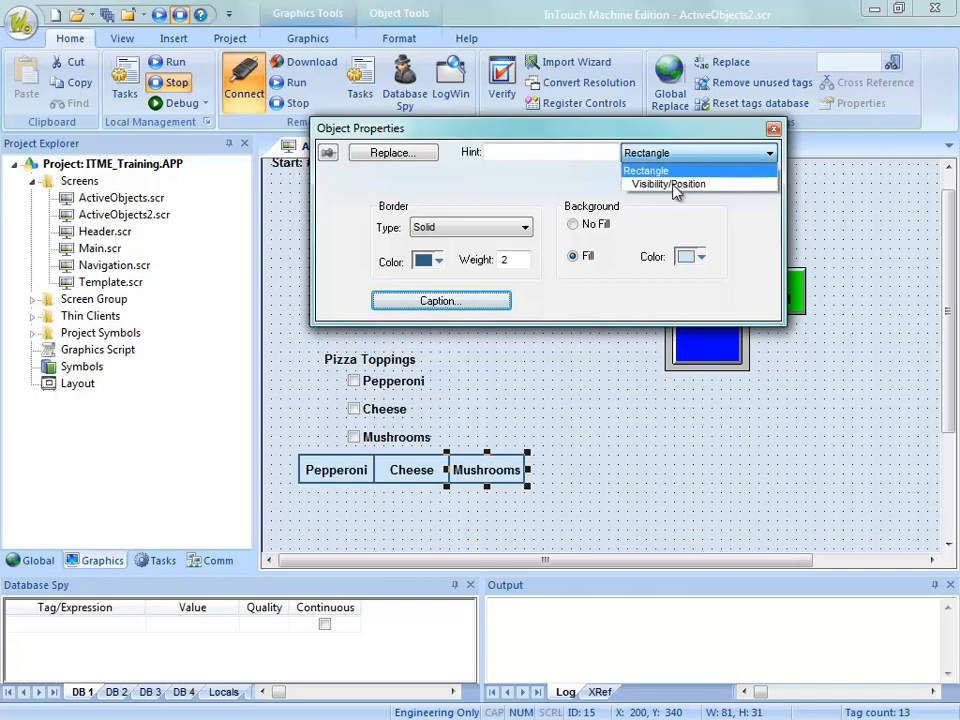
left_click(686, 184)
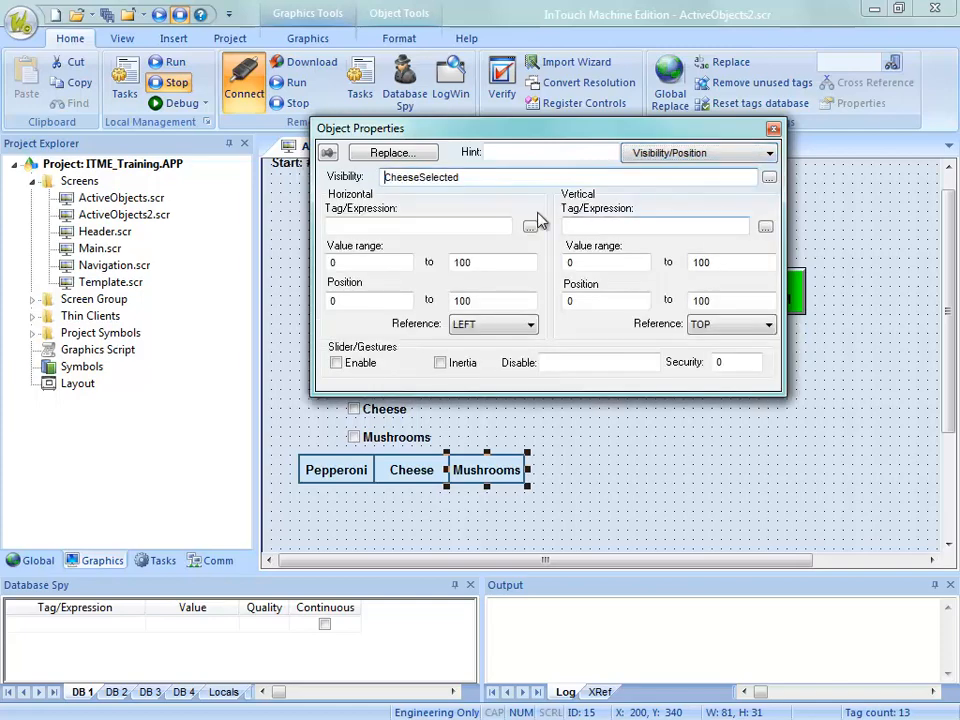
left_click(768, 178)
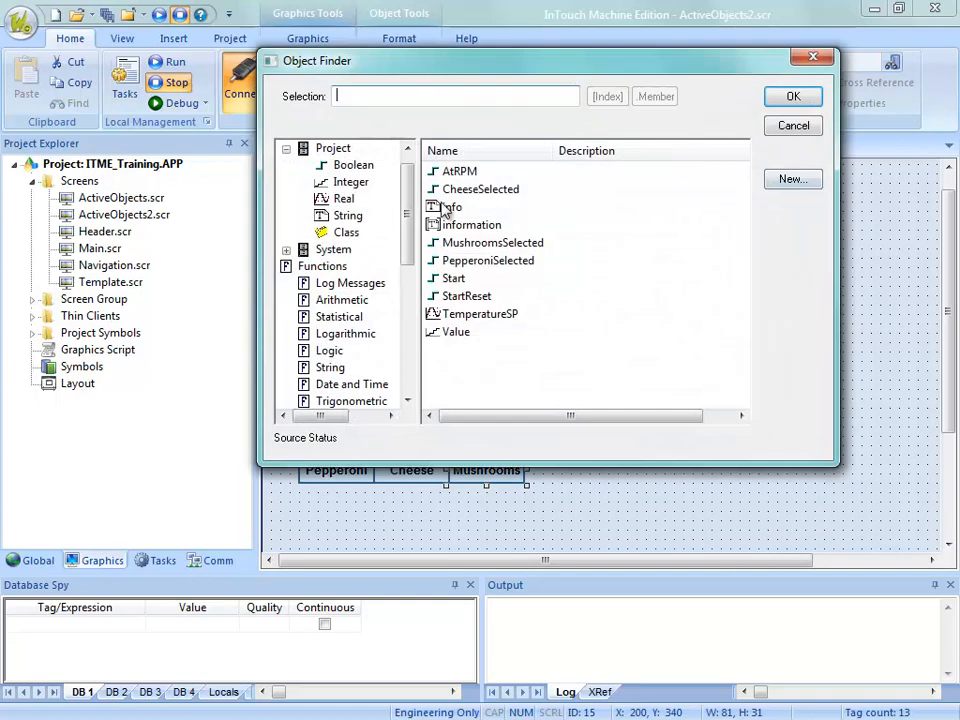
left_click(462, 245)
left_click(793, 98)
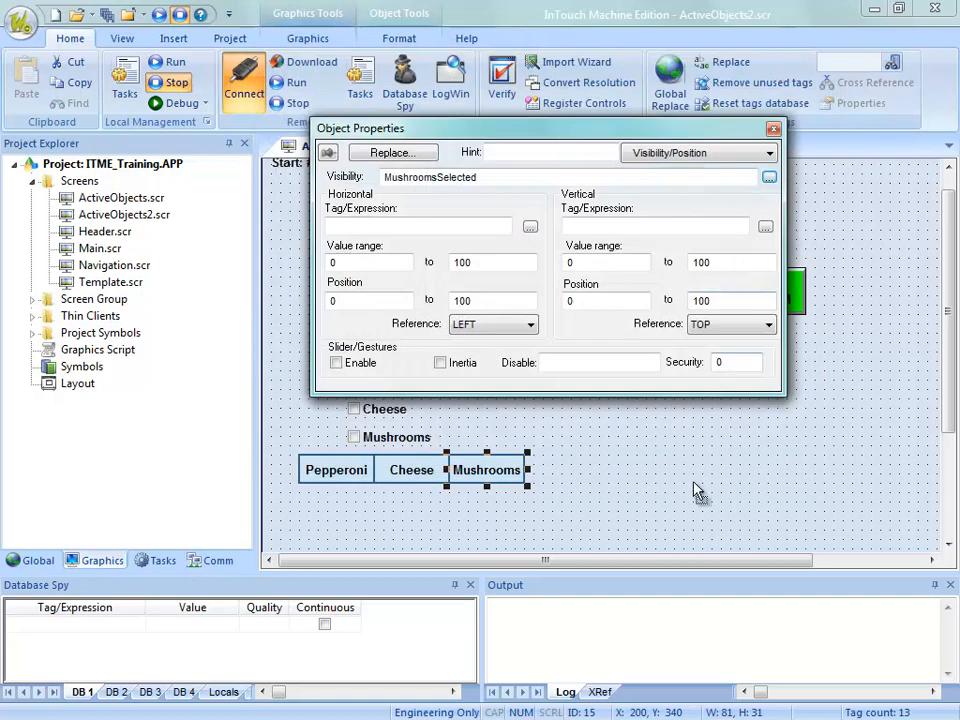
left_click(578, 425)
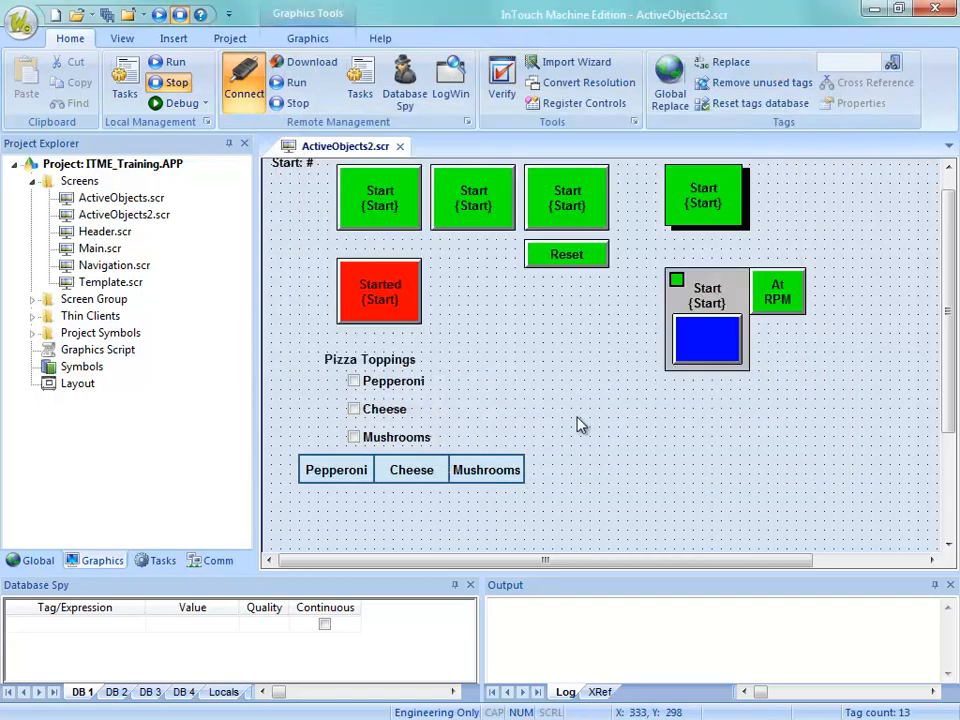
left_click(373, 390)
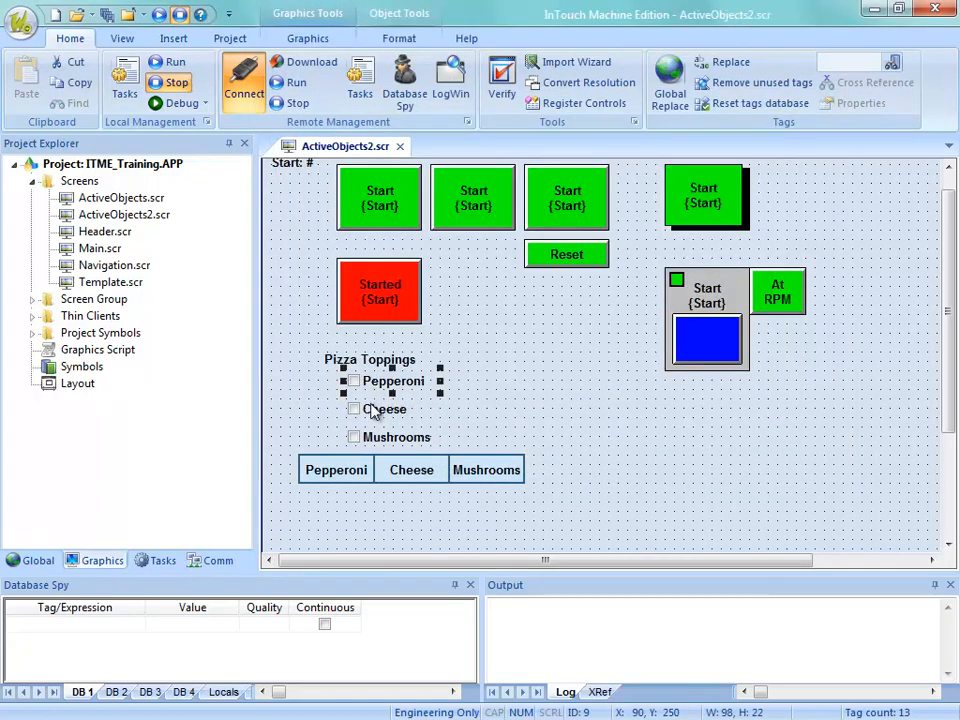
left_click(372, 412)
left_click(366, 438)
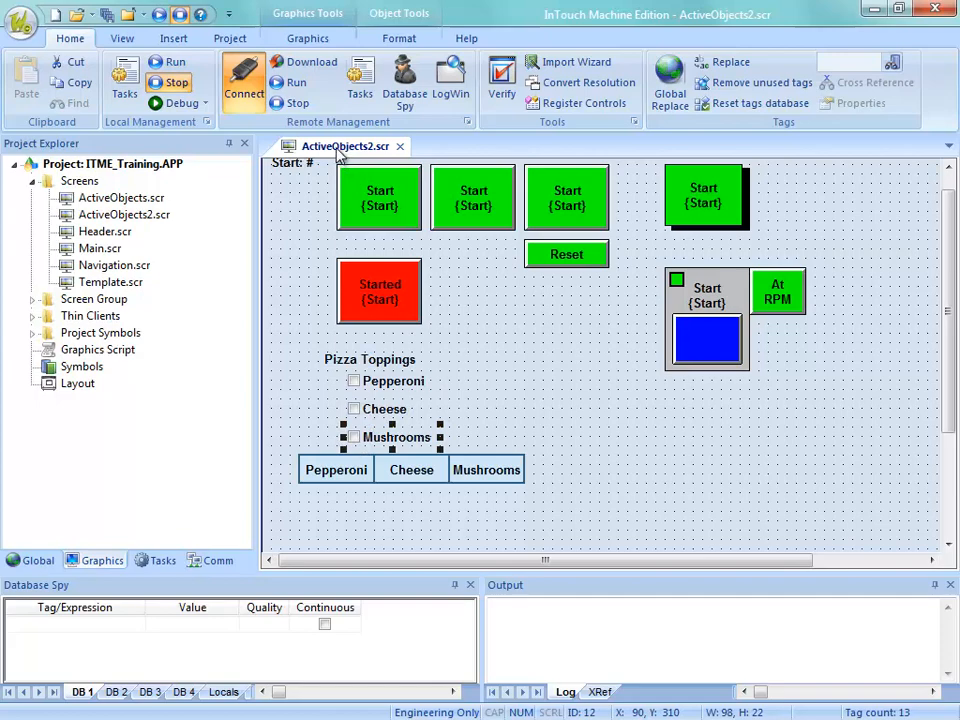
Step: Save and close the ActiveObjects2 screen and download the changes to the target system
left_click(400, 147)
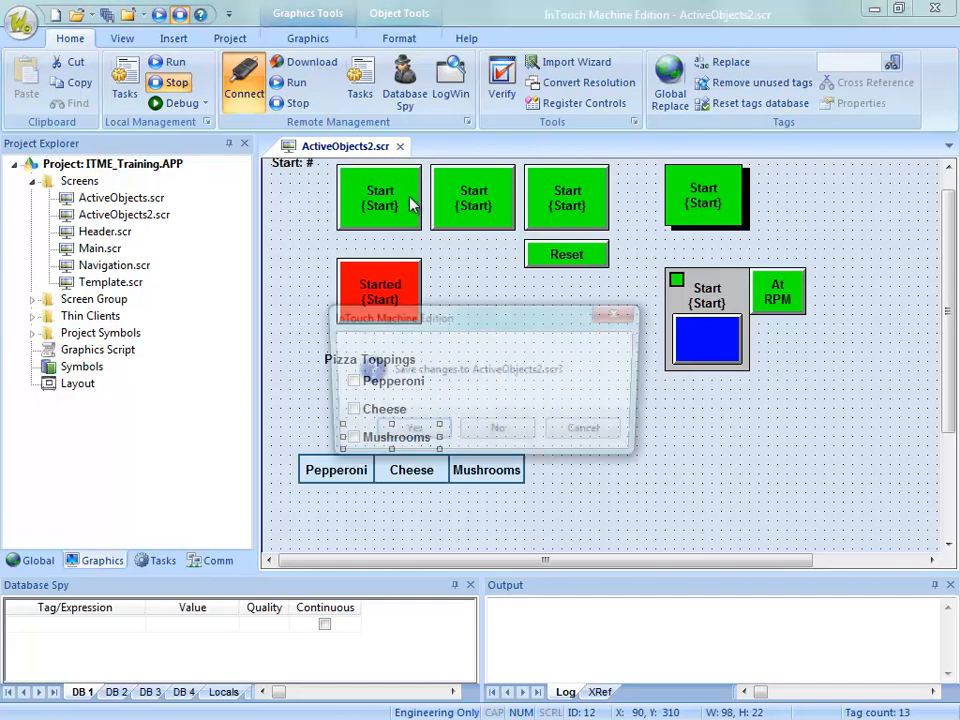
left_click(434, 436)
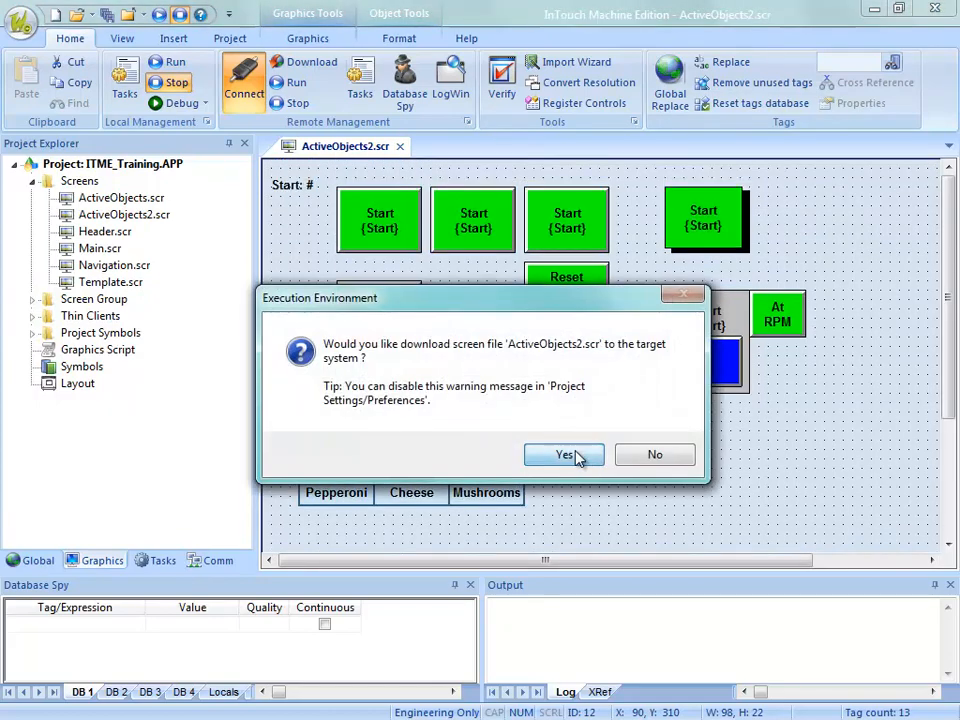
left_click(567, 456)
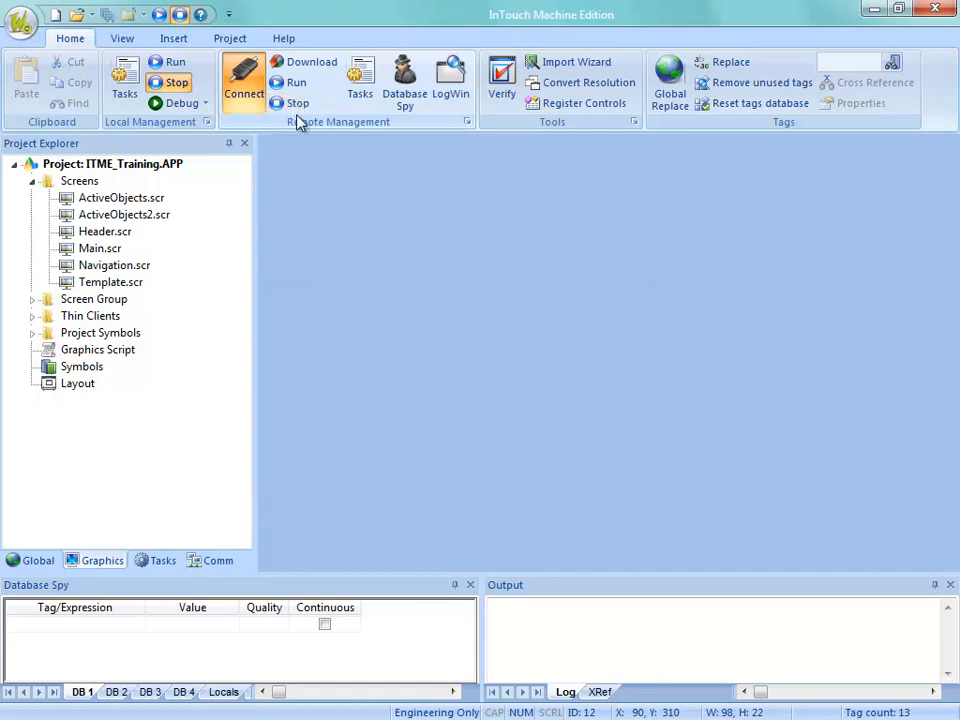
left_click(303, 66)
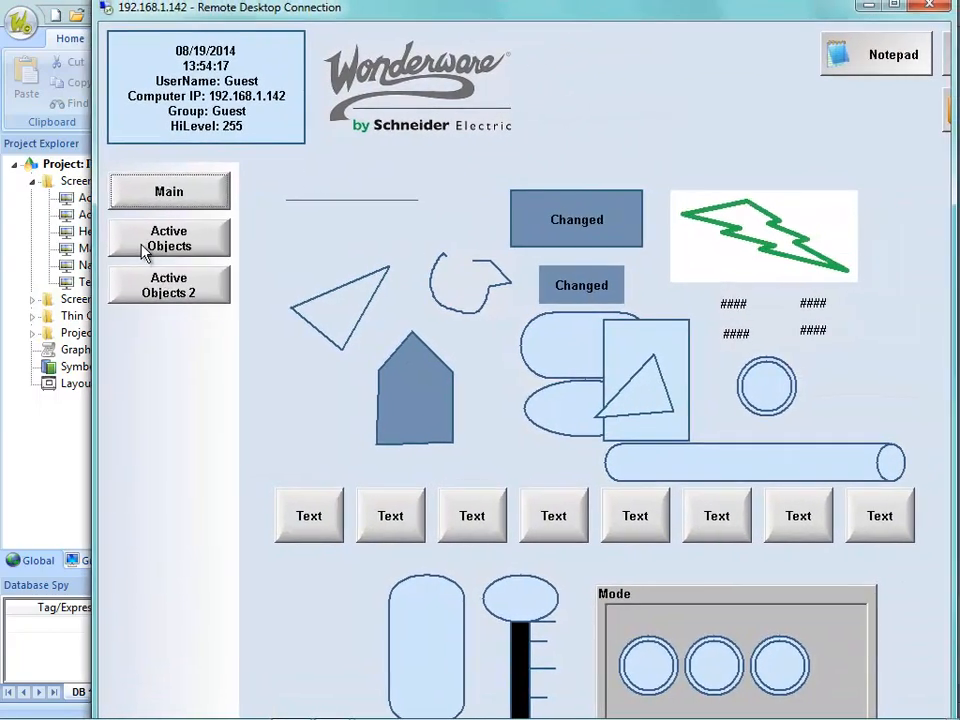
Step: In the Remote Desktop session, open Active Objects 2 and test toggling Pepperoni, ending with all three toppings selected
left_click(186, 294)
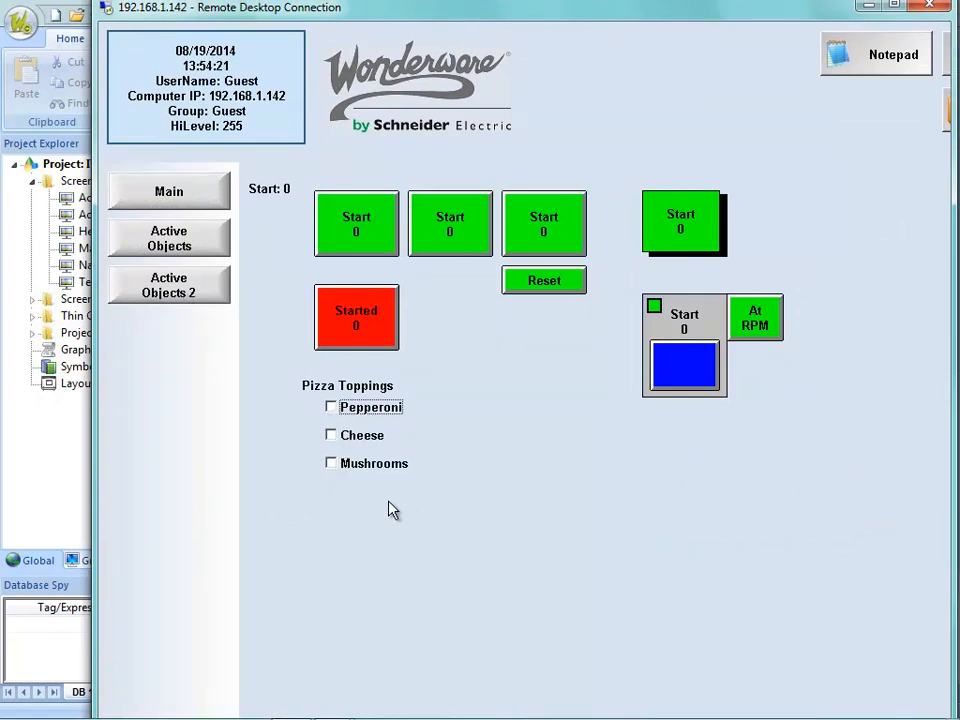
left_click(329, 409)
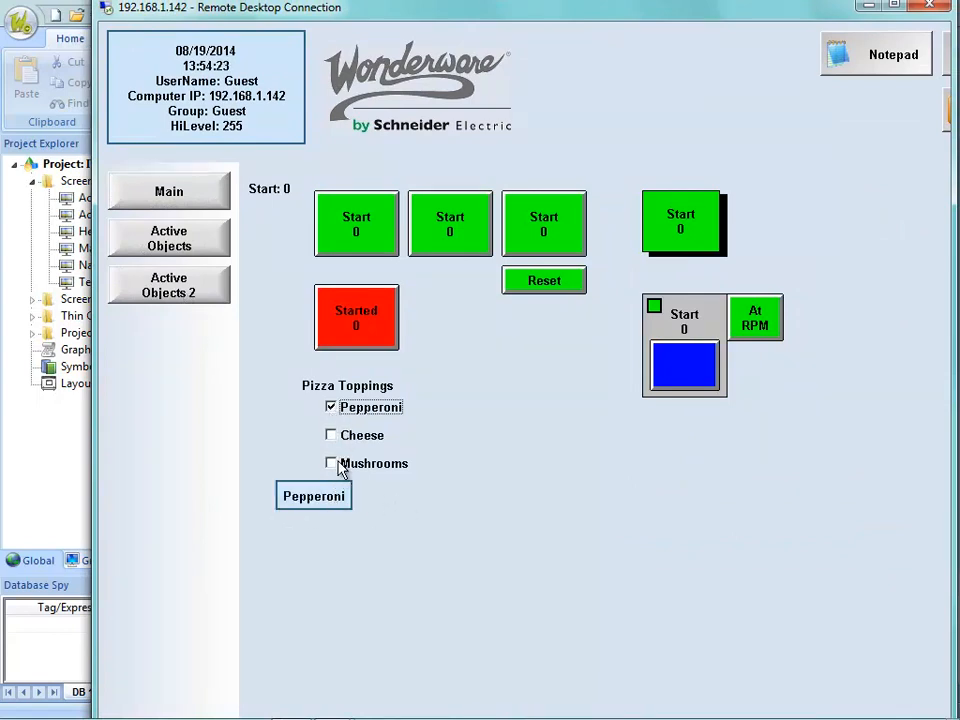
left_click(330, 407)
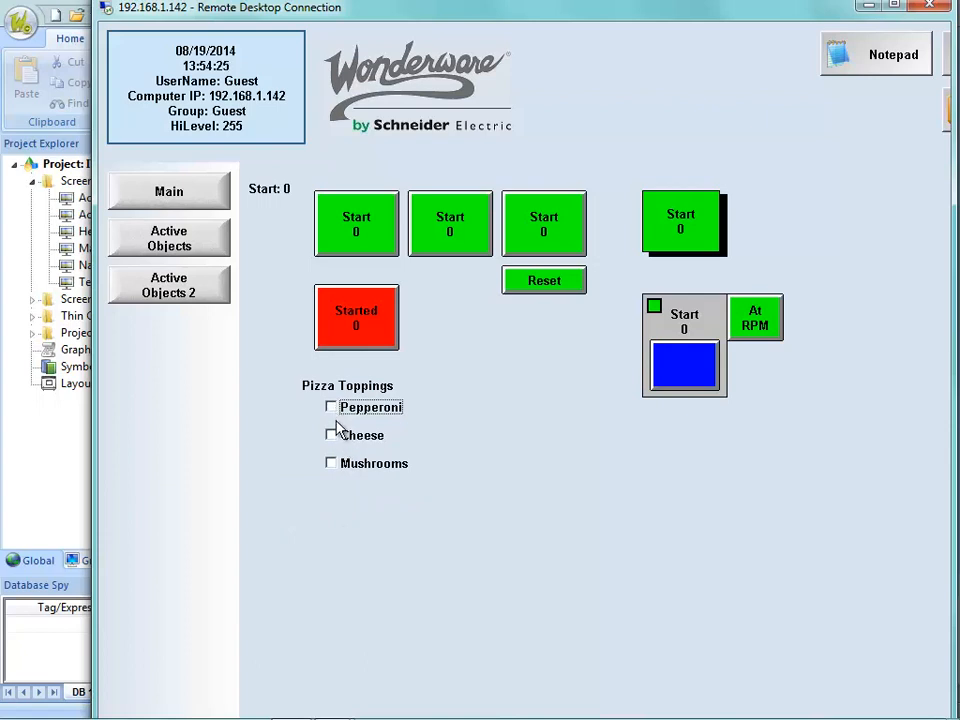
left_click(334, 407)
left_click(333, 436)
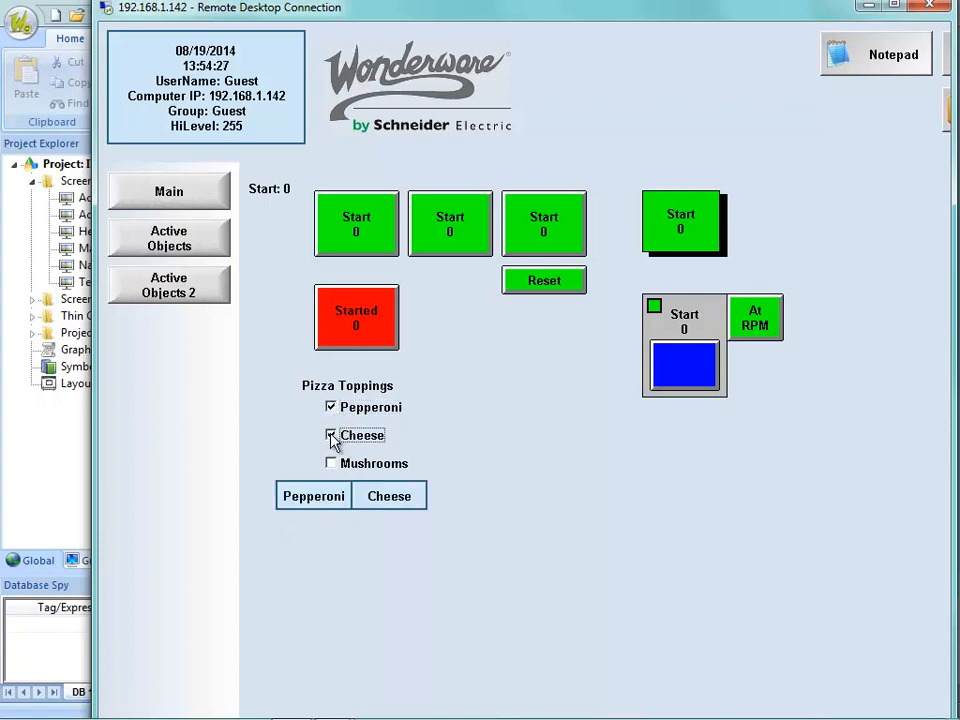
left_click(334, 465)
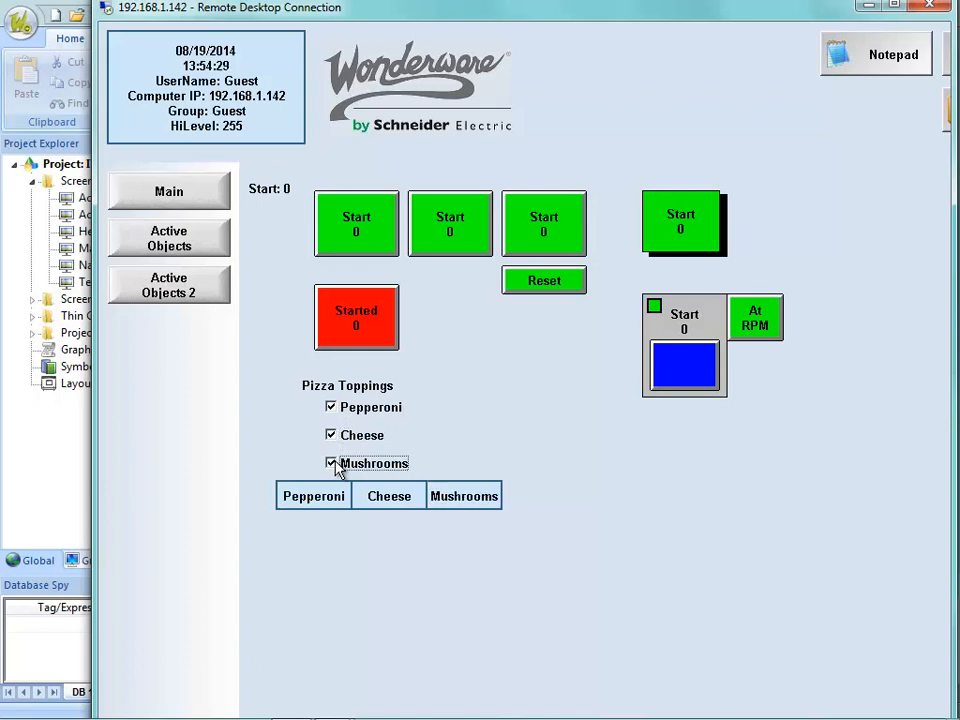
Step: Test the topping rectangles with different check box combinations, finishing with Pepperoni, Cheese and Mushrooms all selected
left_click(333, 437)
left_click(332, 408)
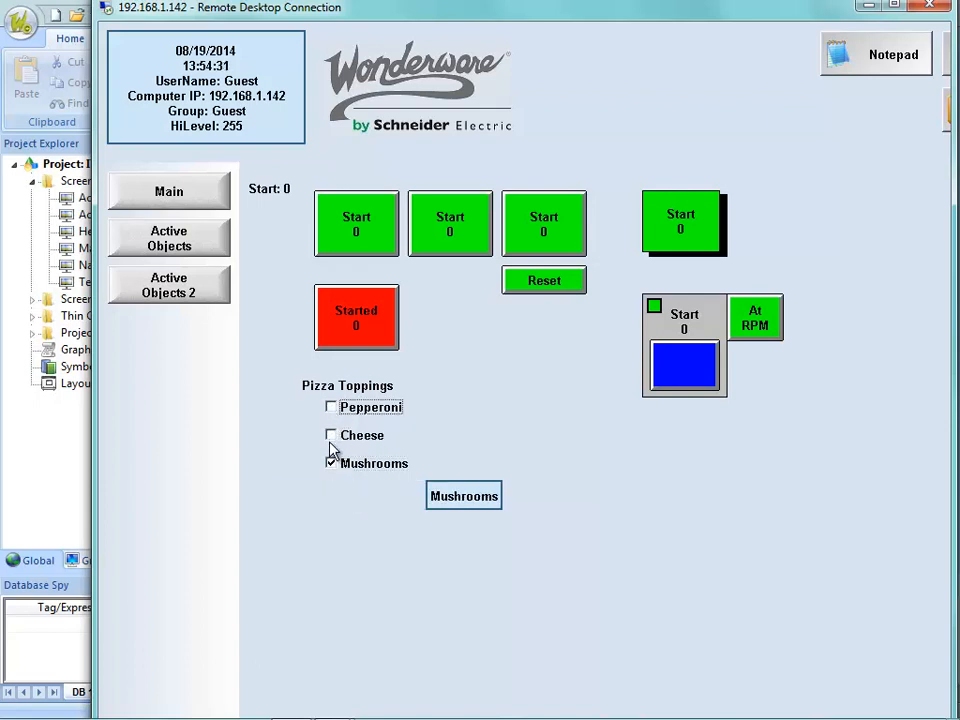
left_click(333, 465)
left_click(333, 436)
left_click(332, 408)
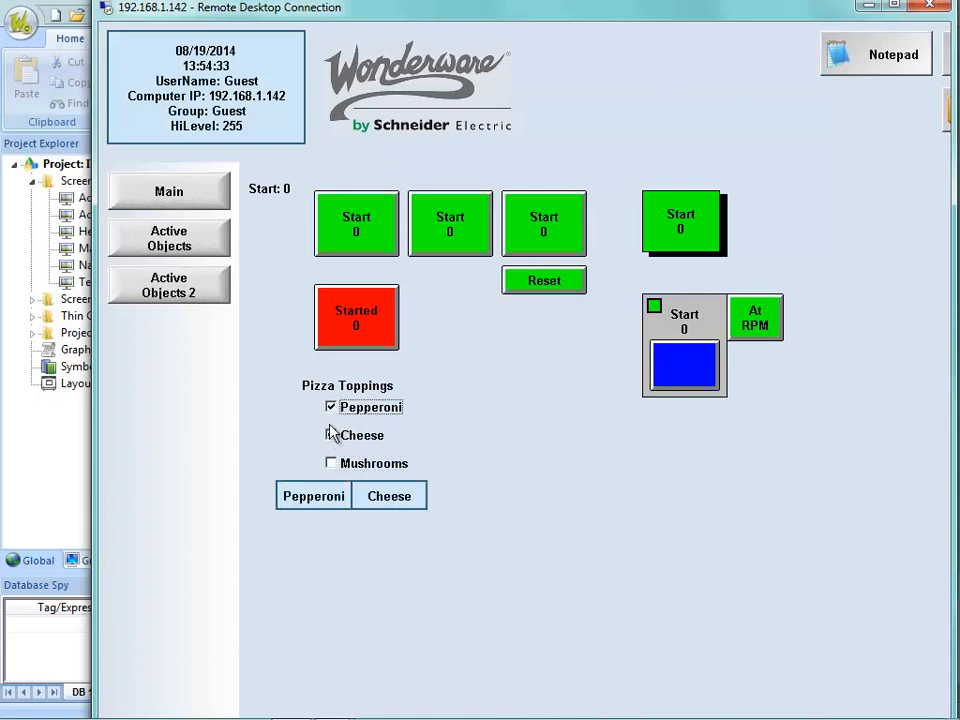
left_click(333, 465)
left_click(333, 436)
left_click(332, 408)
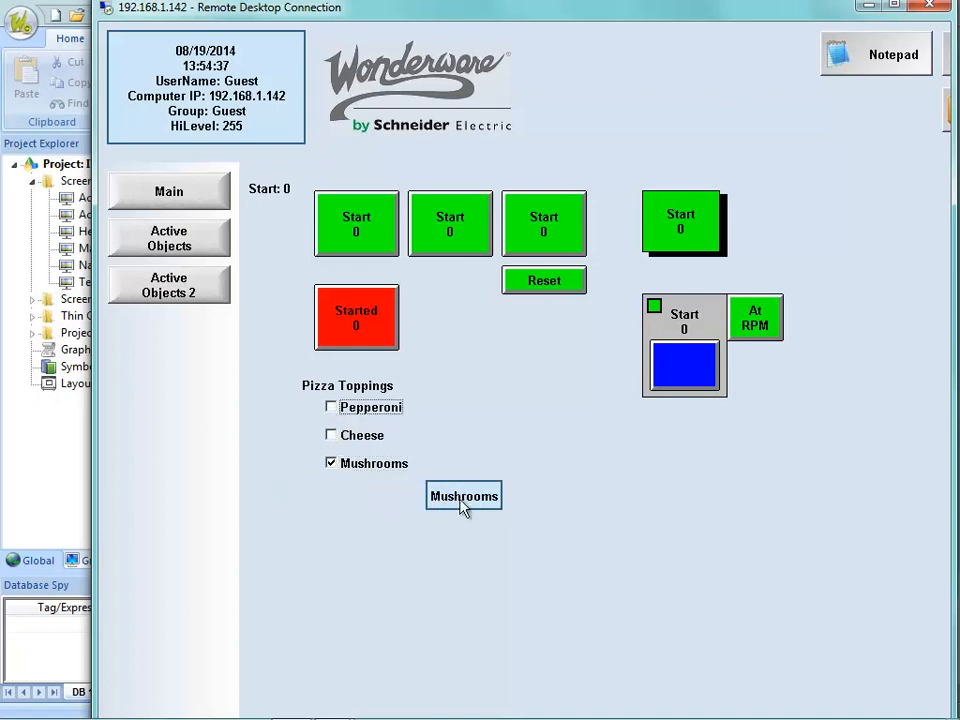
left_click(331, 436)
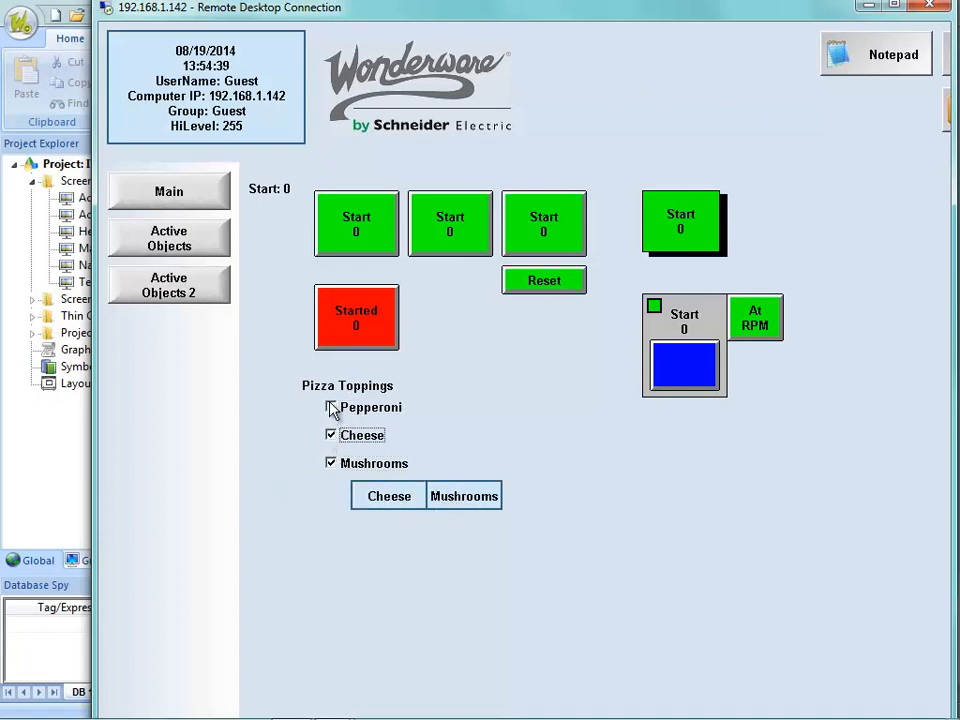
left_click(331, 408)
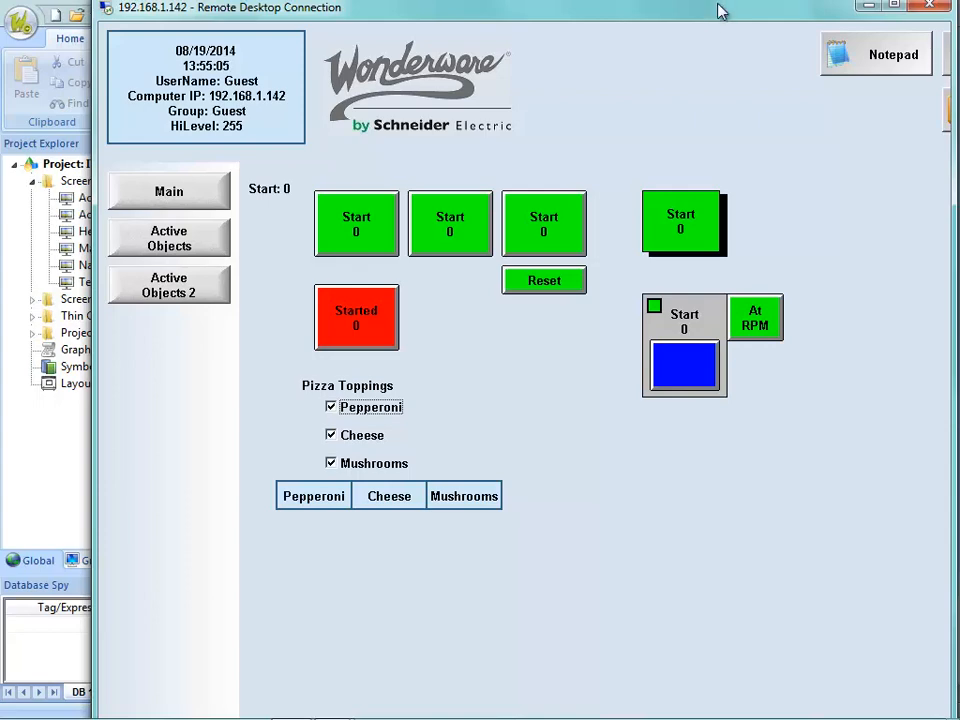
Step: Switch back to InTouch Machine Edition and reopen the ActiveObjects2 screen for editing
left_click_drag(717, 4, 665, 0)
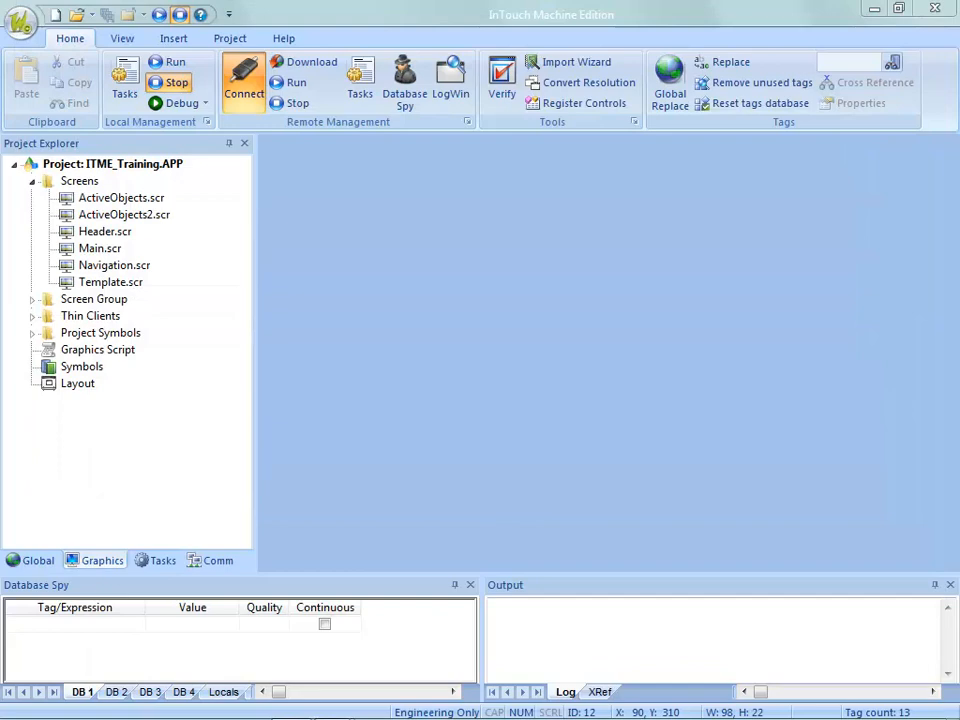
double_click(120, 216)
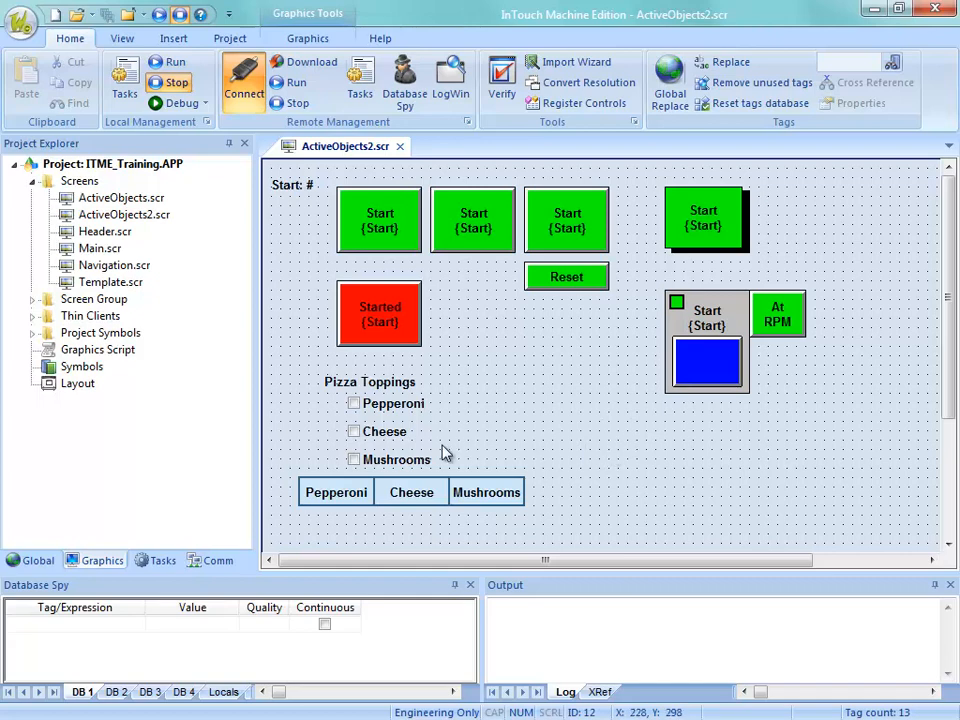
Step: Draw a radio button below the gray Start panel at X 372, Y 267, about 89 wide and 27 high
left_click(312, 40)
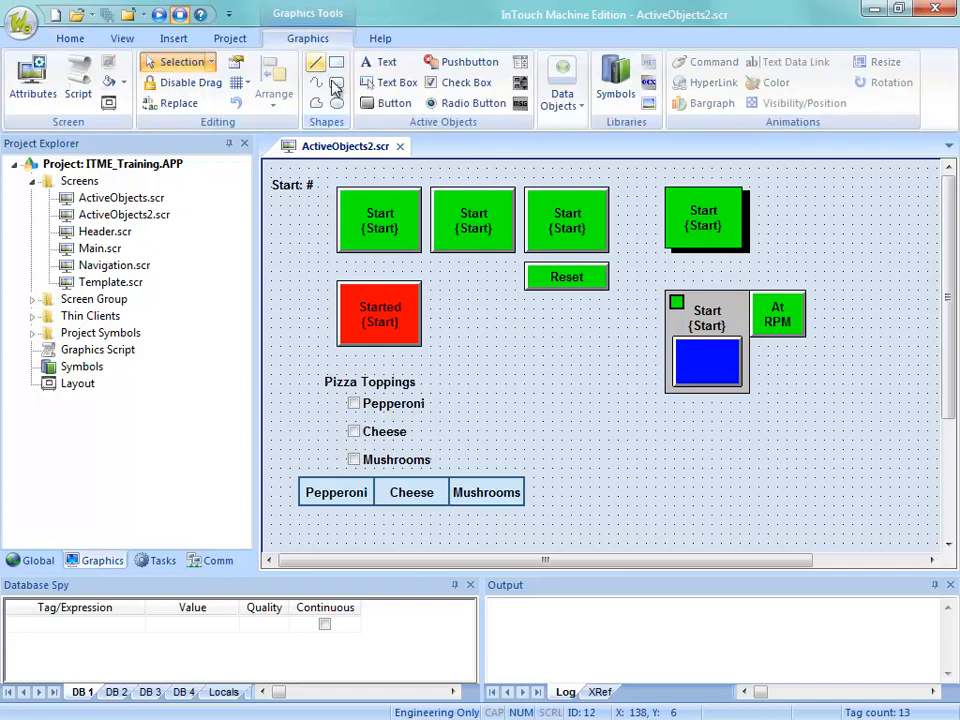
left_click(447, 106)
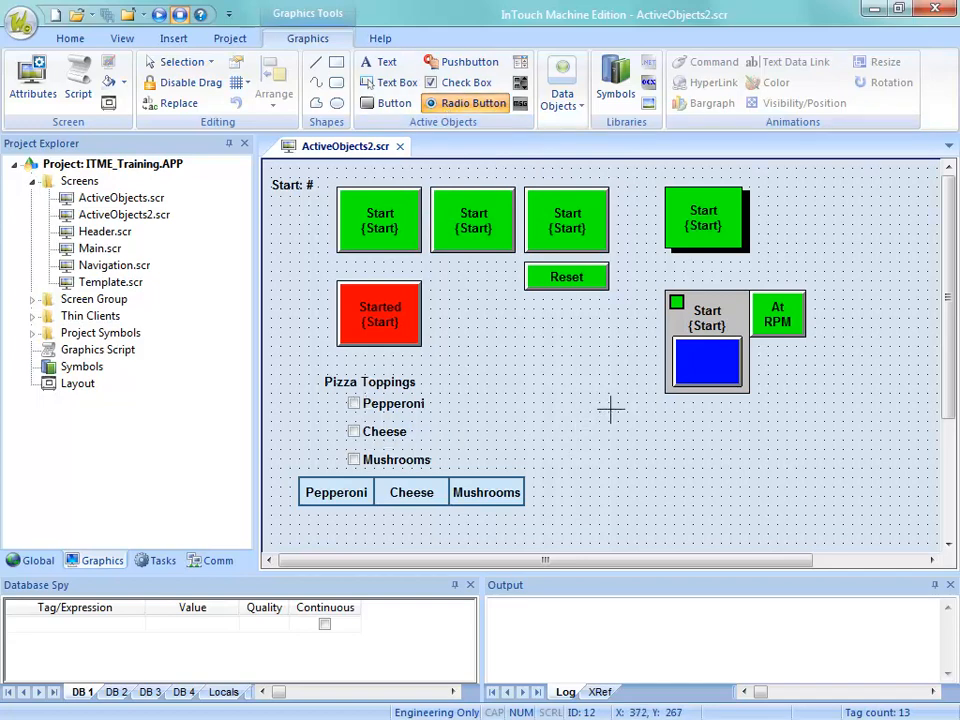
left_click_drag(611, 408, 708, 436)
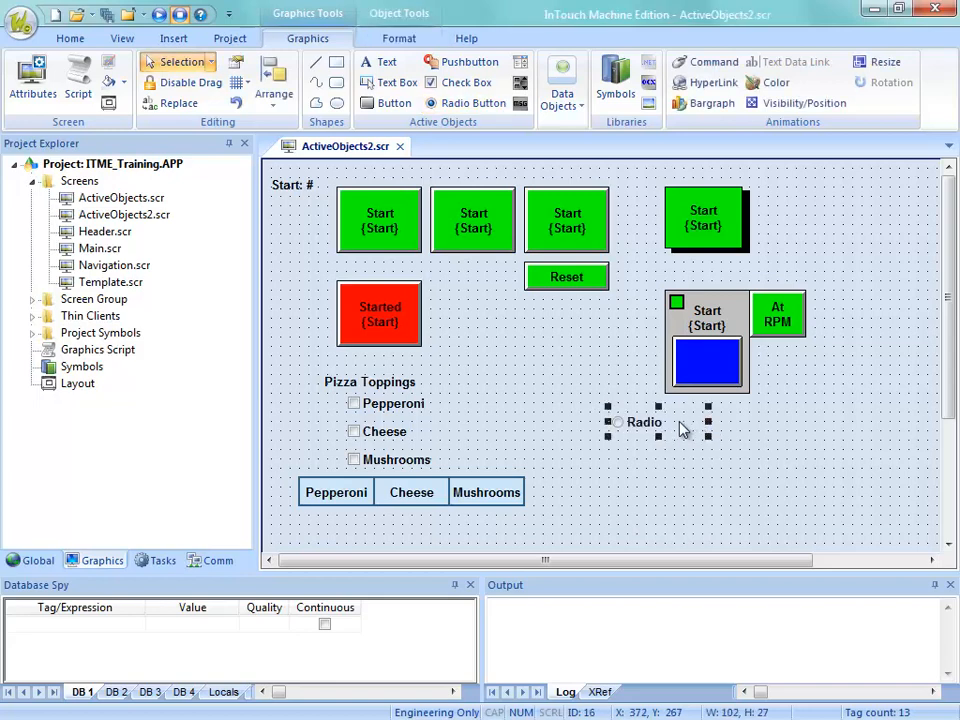
left_click(701, 422)
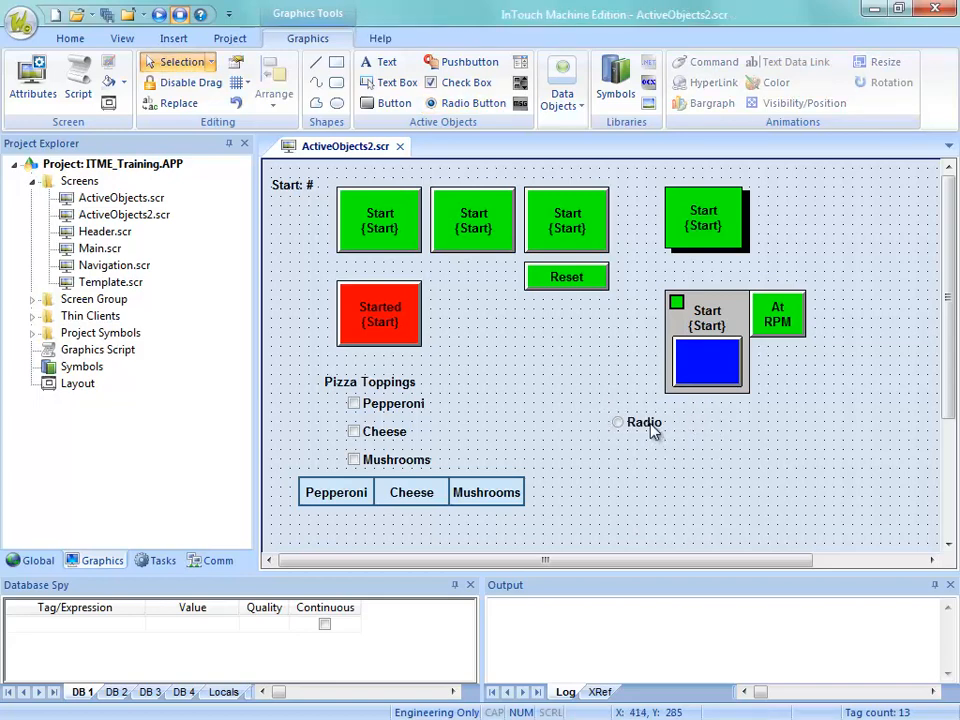
left_click(652, 430)
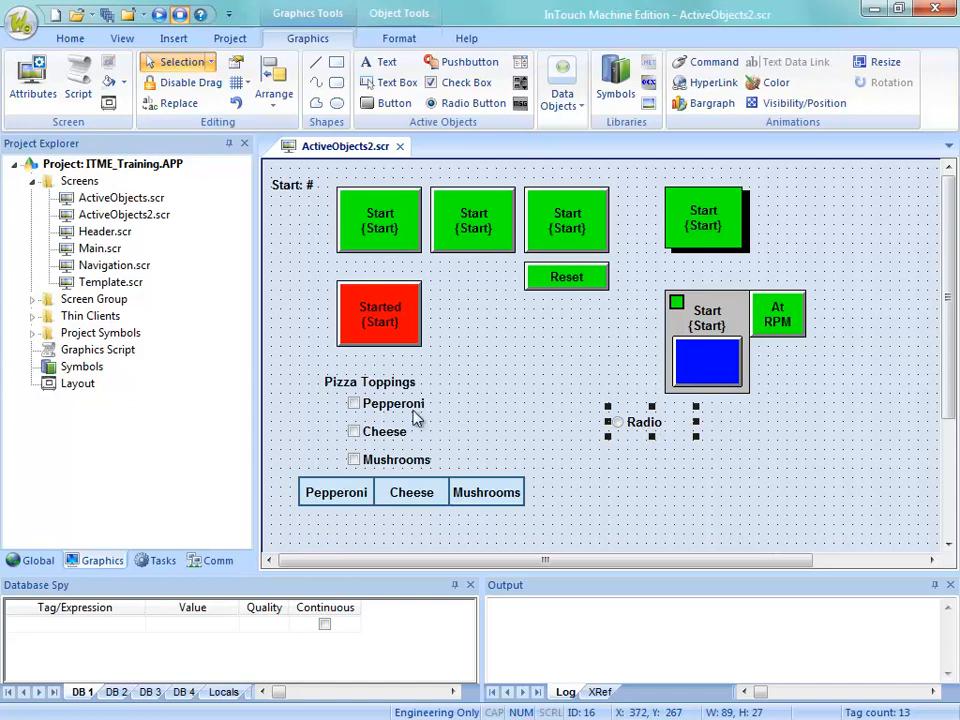
Step: Duplicate the Pizza Toppings label above the radio button at X 360, Y 250 and change the copy's caption to "Speed"
left_click(386, 383)
left_click_drag(386, 392, 616, 411)
double_click(590, 410)
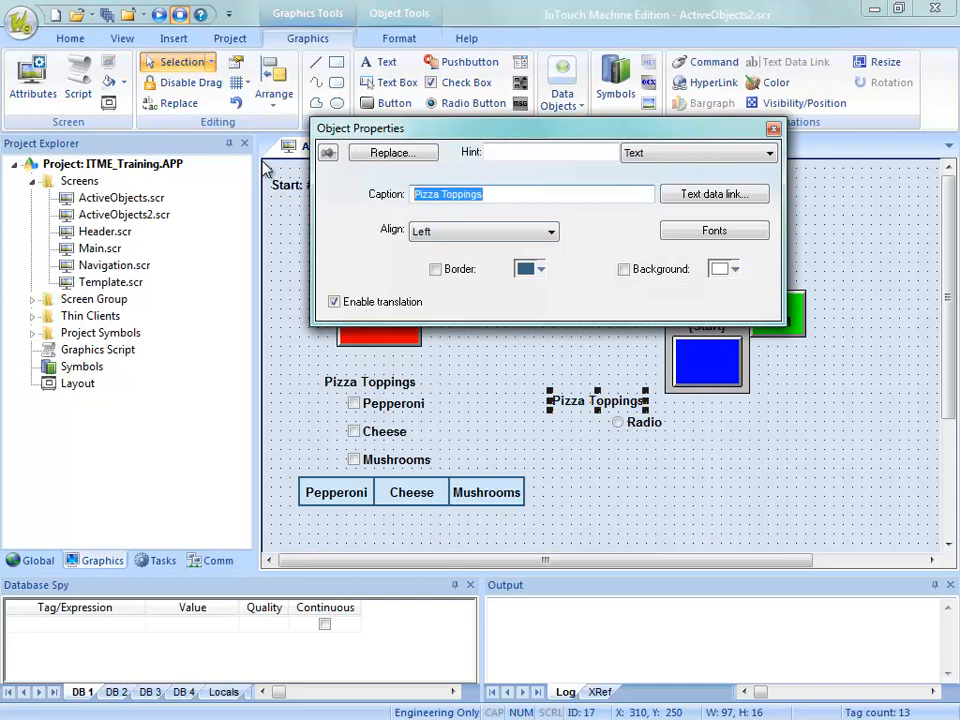
type("Spe")
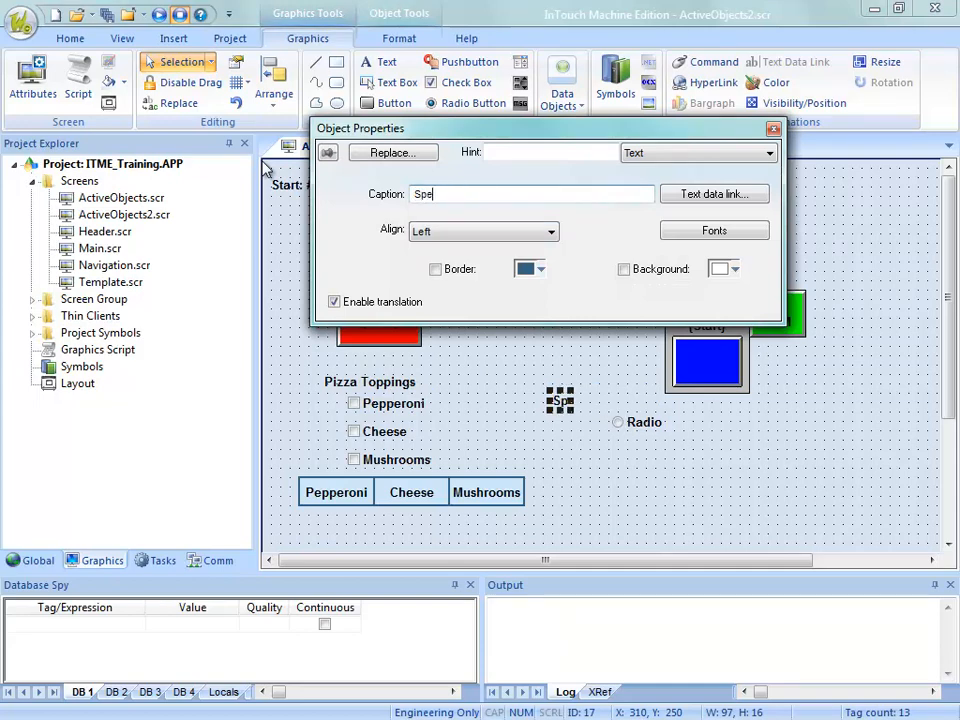
type("ed")
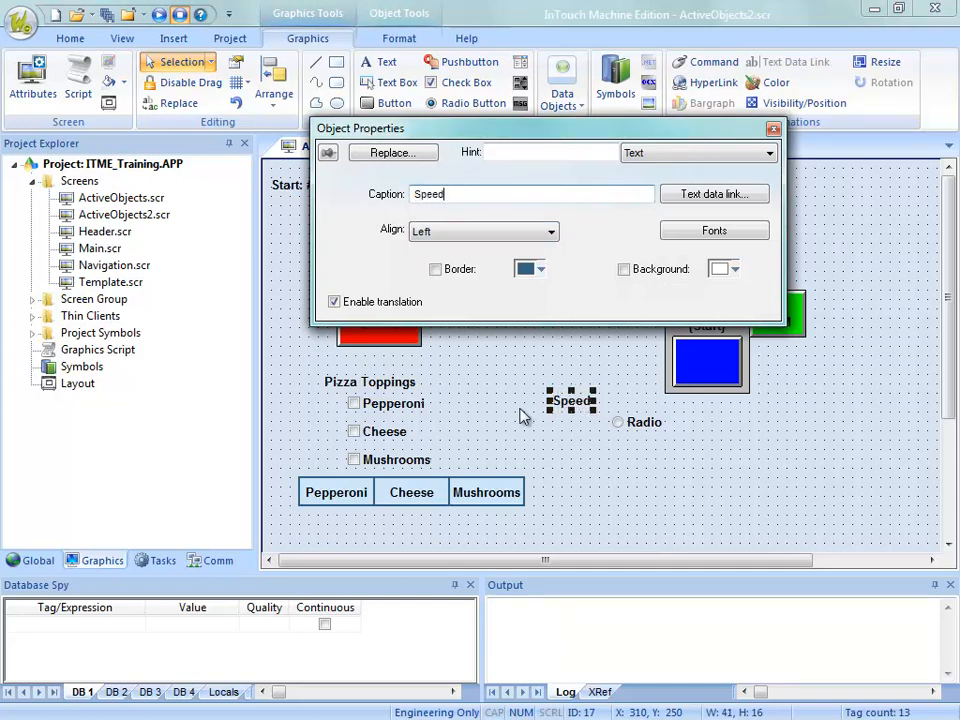
left_click(598, 408)
left_click_drag(598, 408, 636, 410)
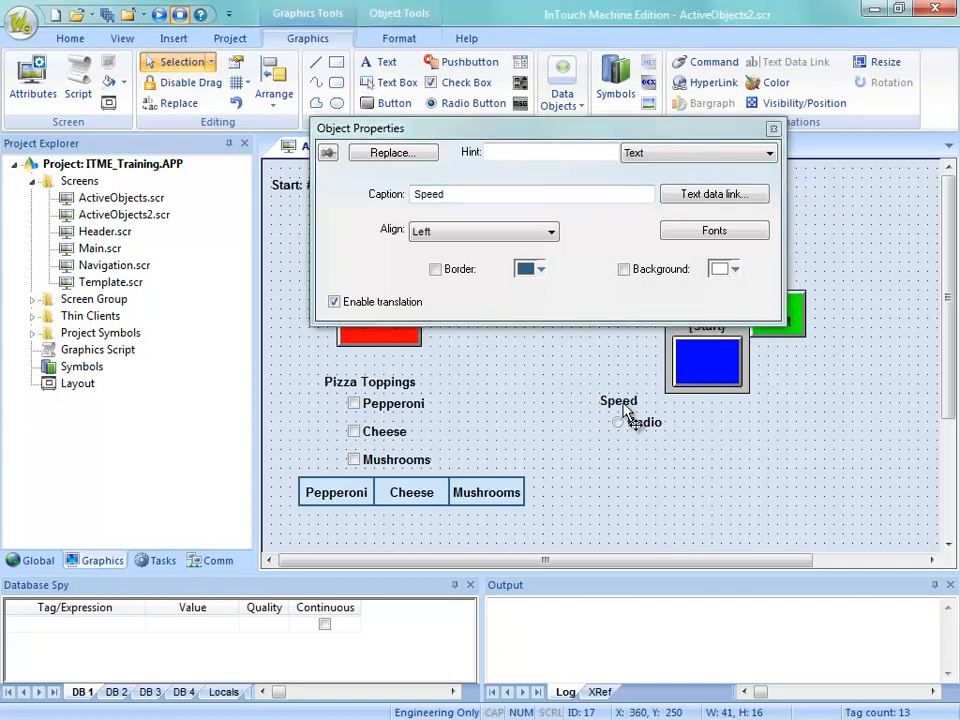
left_click(645, 458)
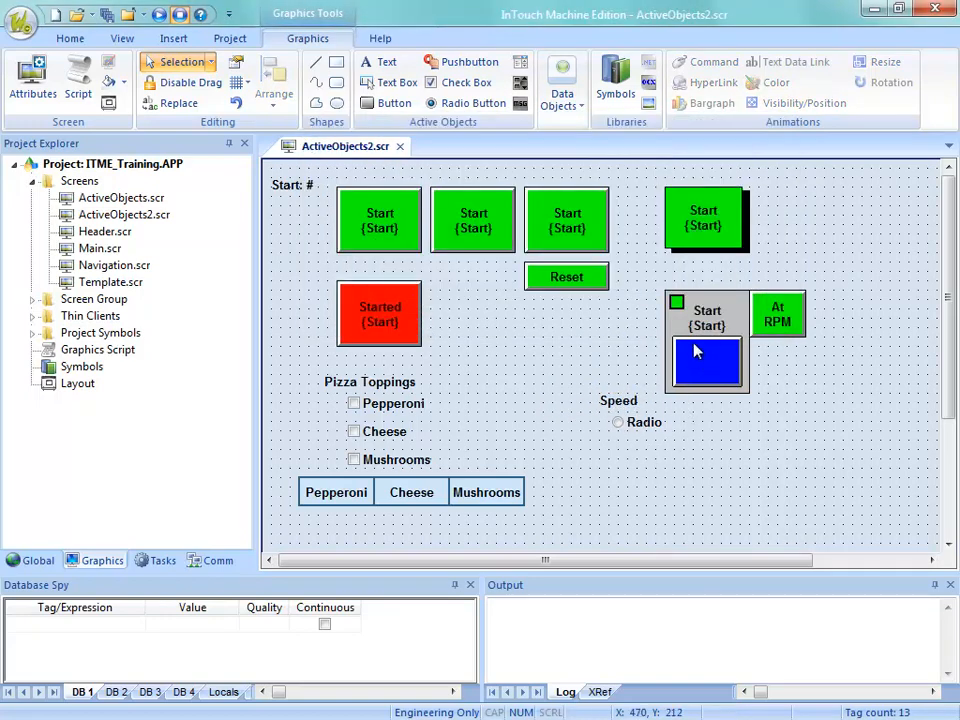
Step: Move the shadowed Start button, gray Start panel and At RPM button up together until the shadowed button is at Y 0
left_click_drag(643, 178, 821, 405)
left_click_drag(728, 392, 727, 366)
left_click(708, 414)
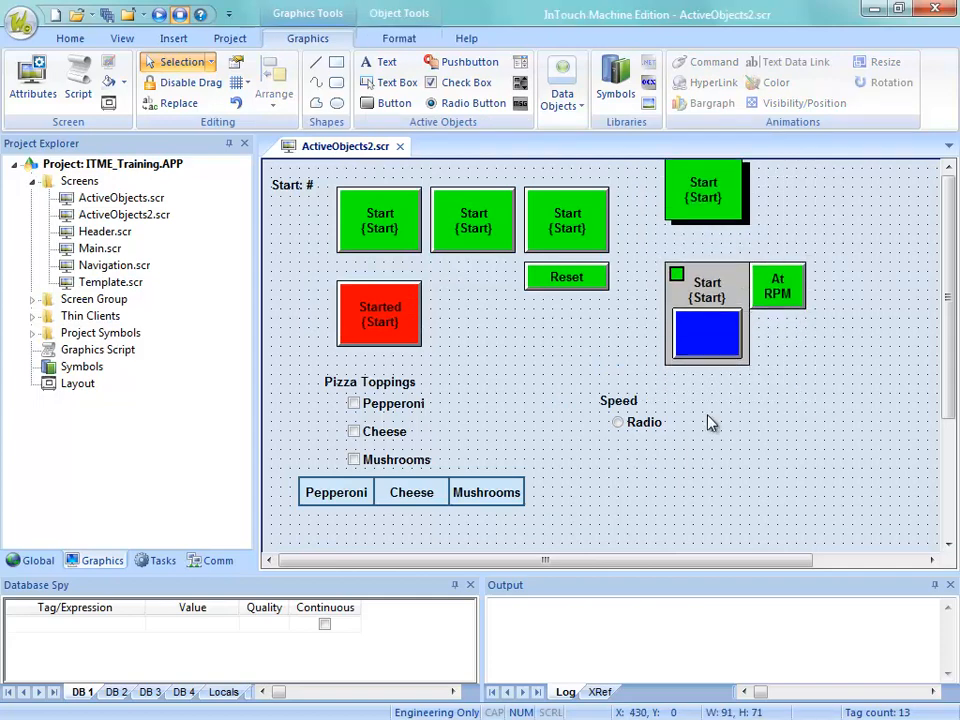
Step: Caption the radio button "Fast", link it to a new Integer tag Speed with Server scope, and set its True Value to 3
double_click(632, 432)
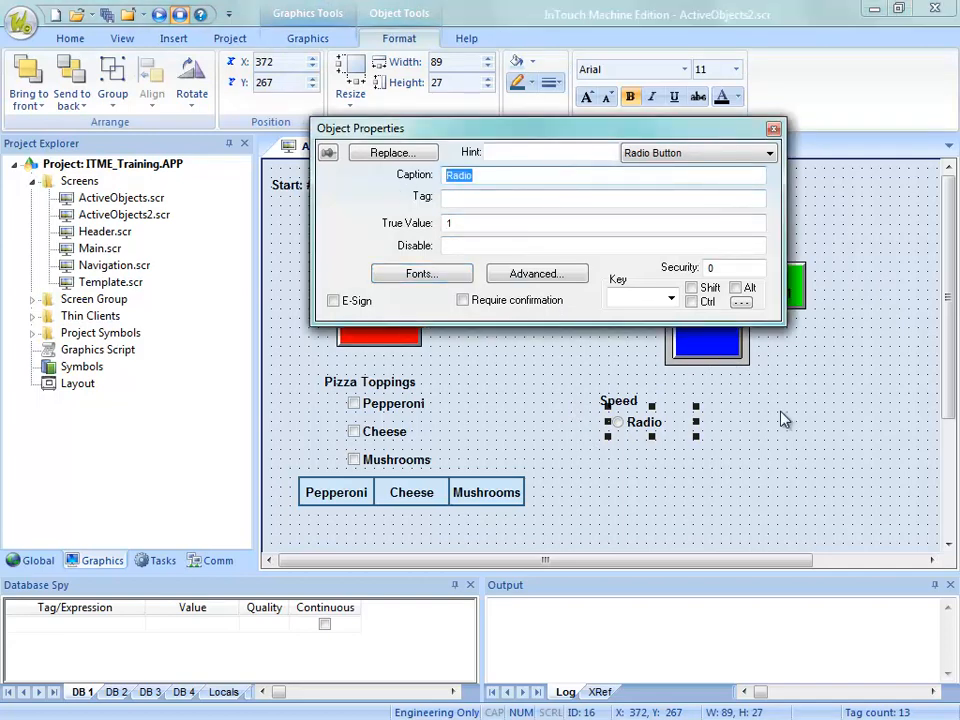
type("Fast")
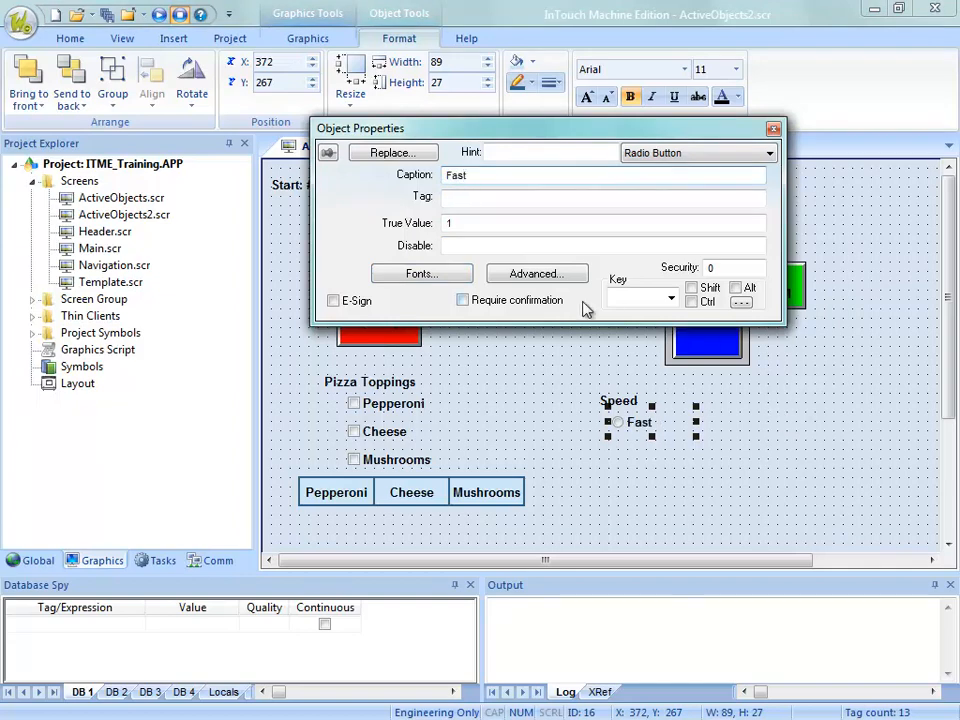
left_click(500, 204)
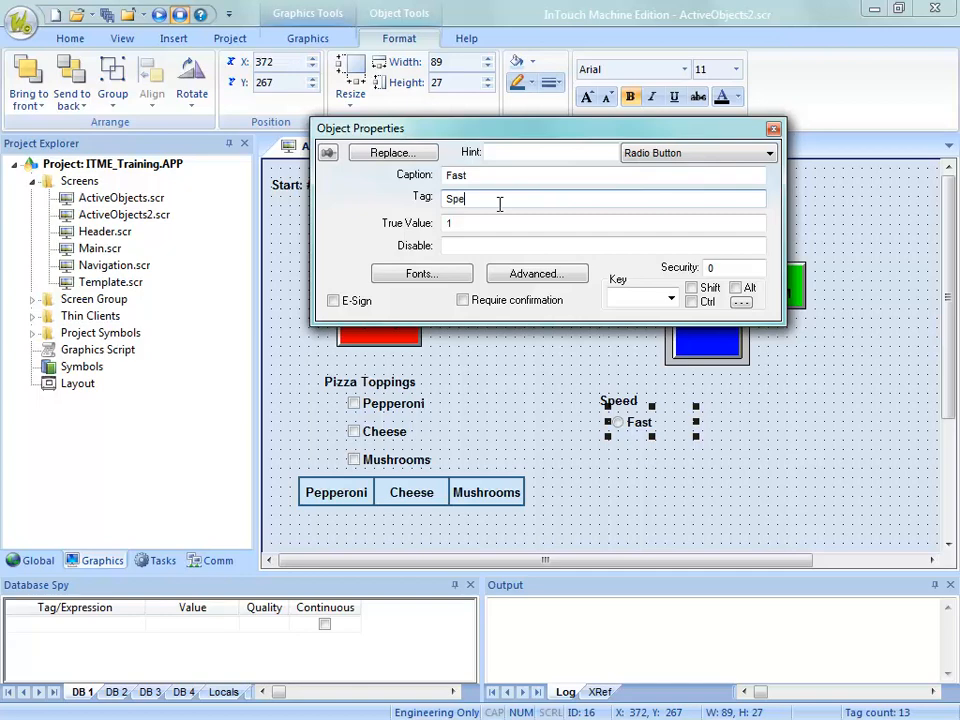
left_click(488, 222)
left_click(470, 441)
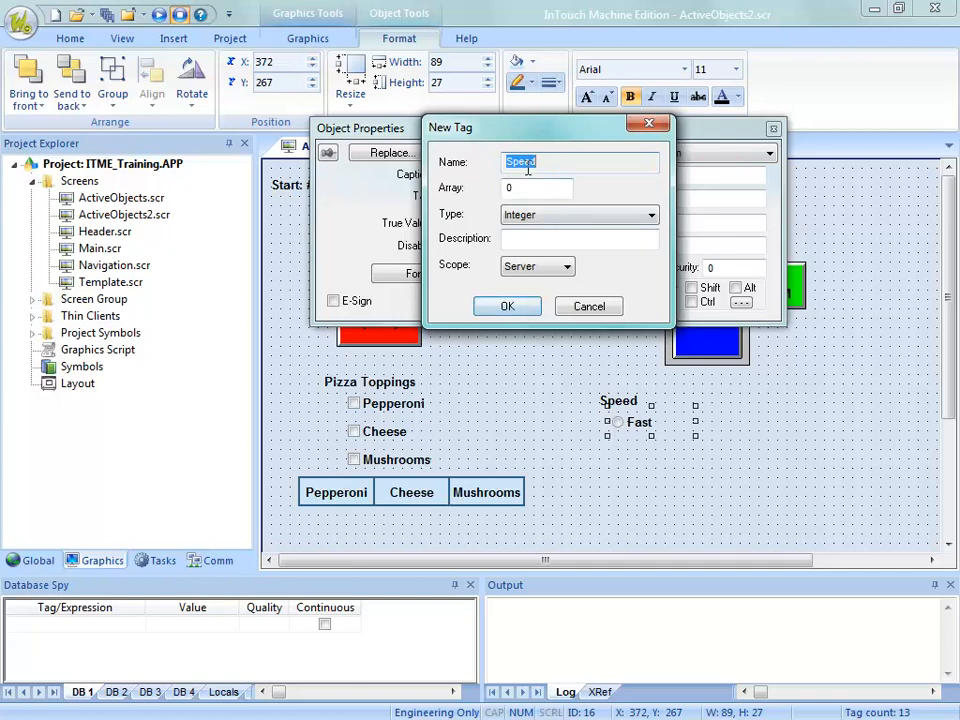
left_click(505, 307)
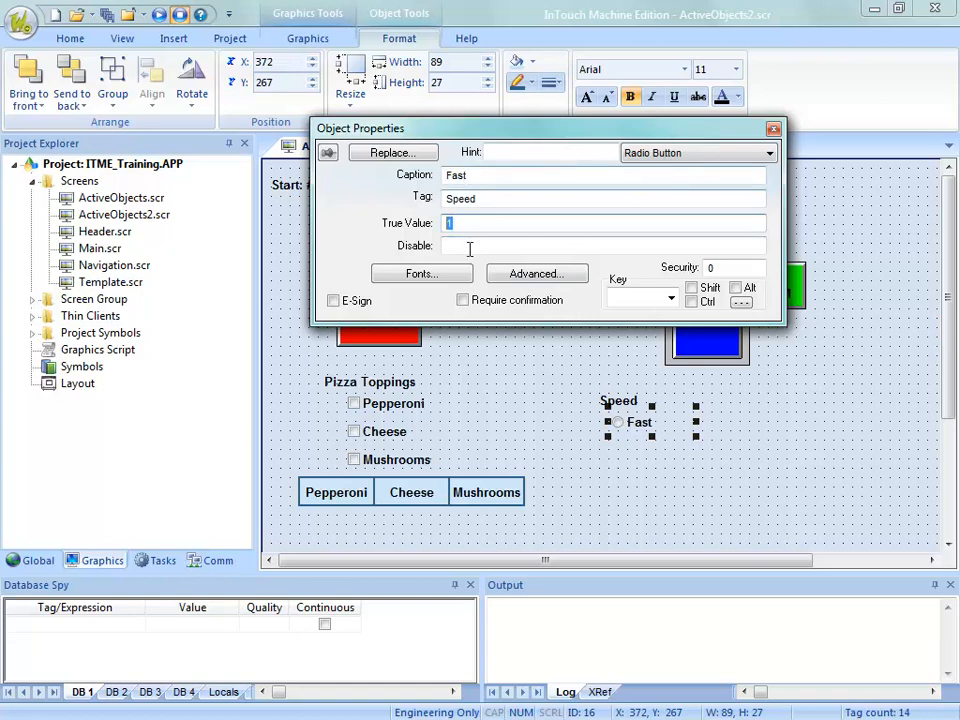
type("3")
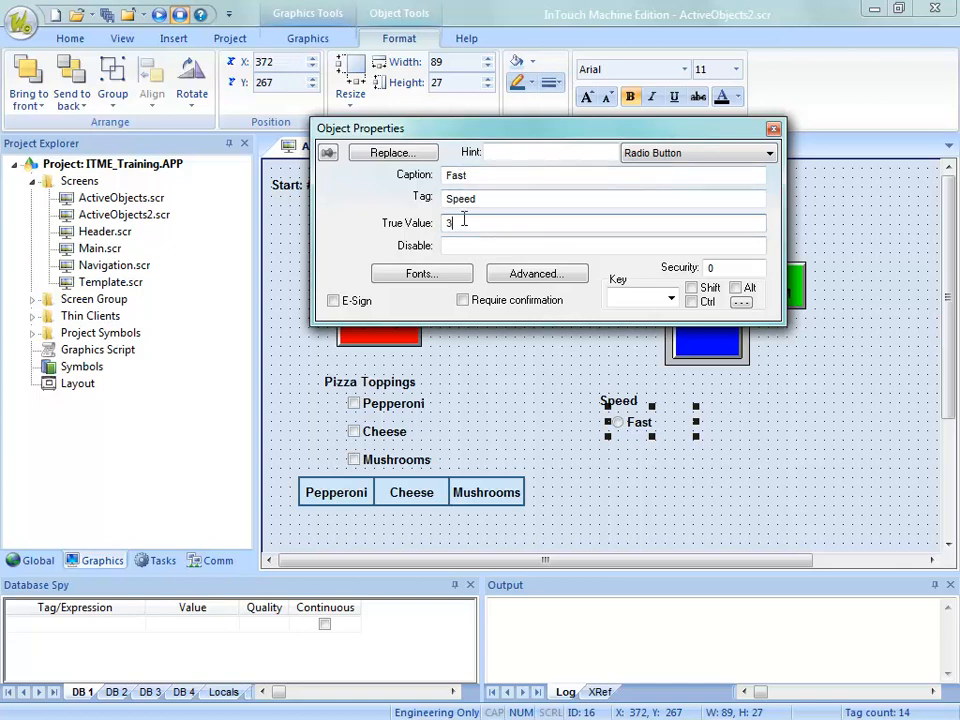
left_click(635, 429)
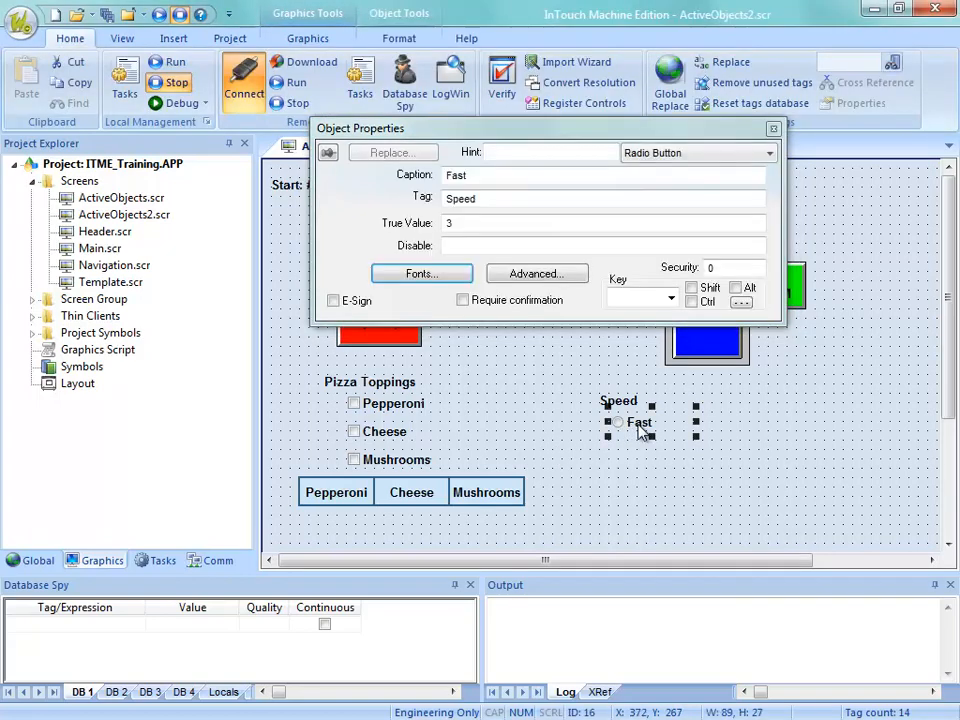
left_click_drag(645, 438, 640, 474)
left_click(645, 457)
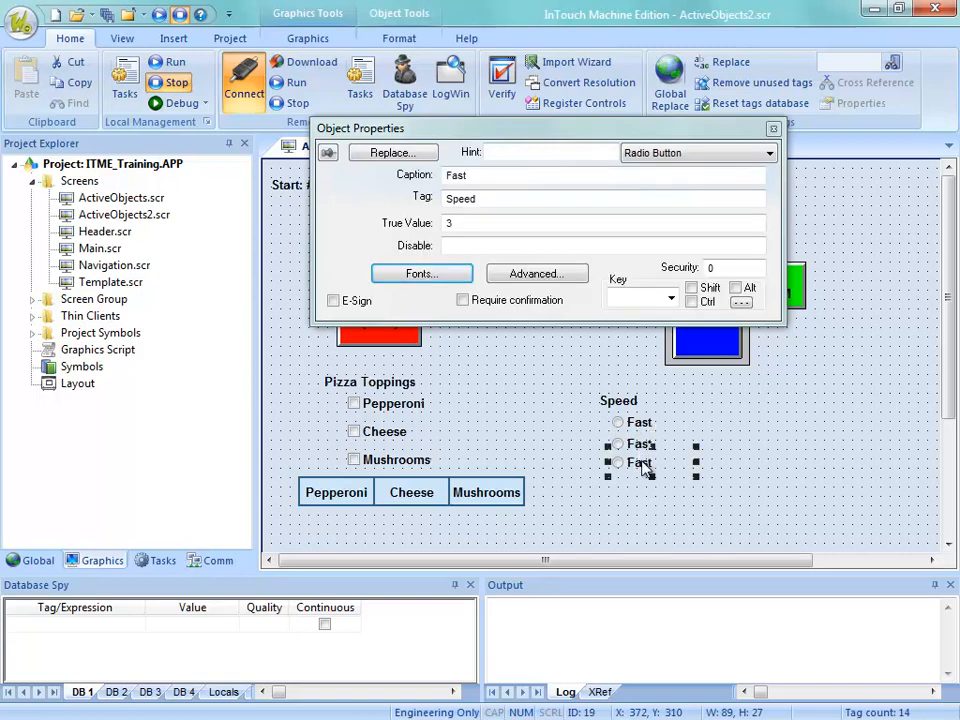
left_click_drag(646, 475, 649, 483)
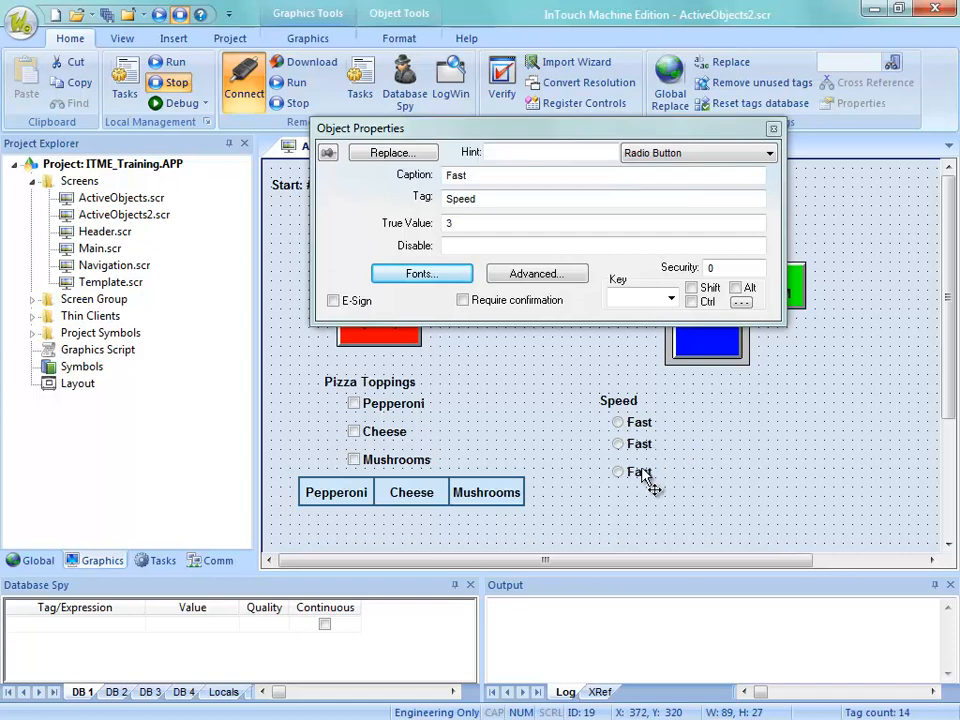
left_click_drag(641, 439, 640, 440)
left_click(639, 472)
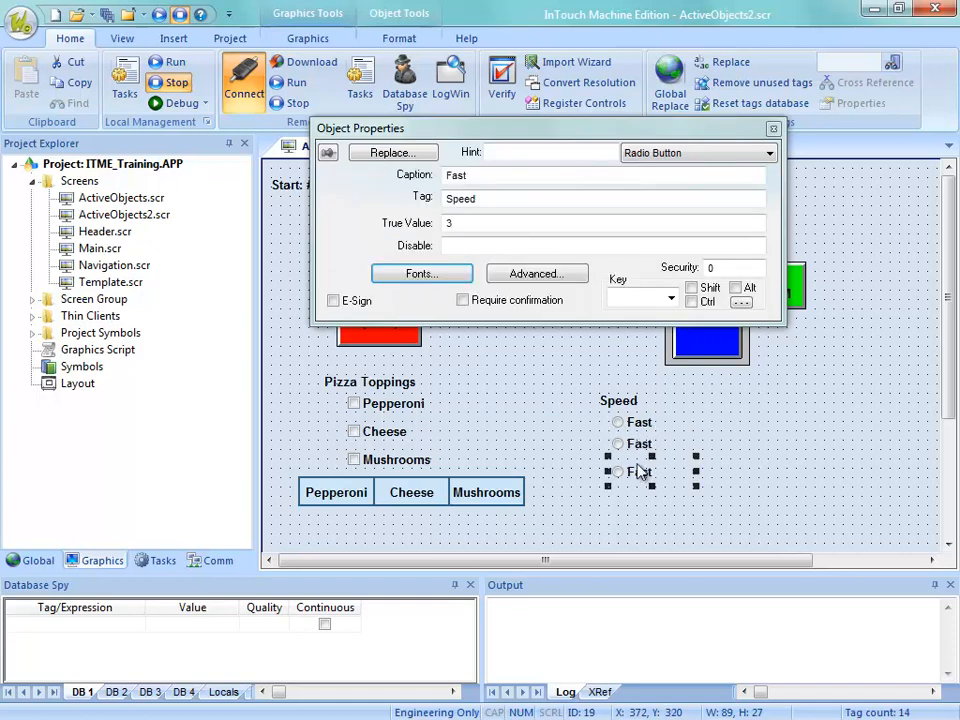
left_click(642, 427)
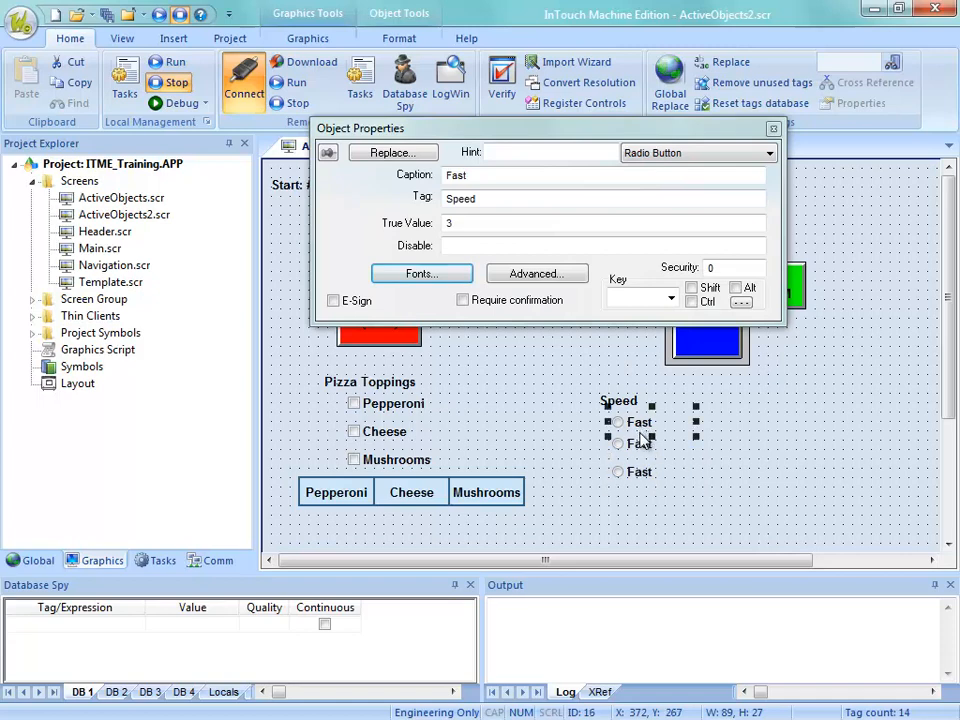
left_click(646, 472)
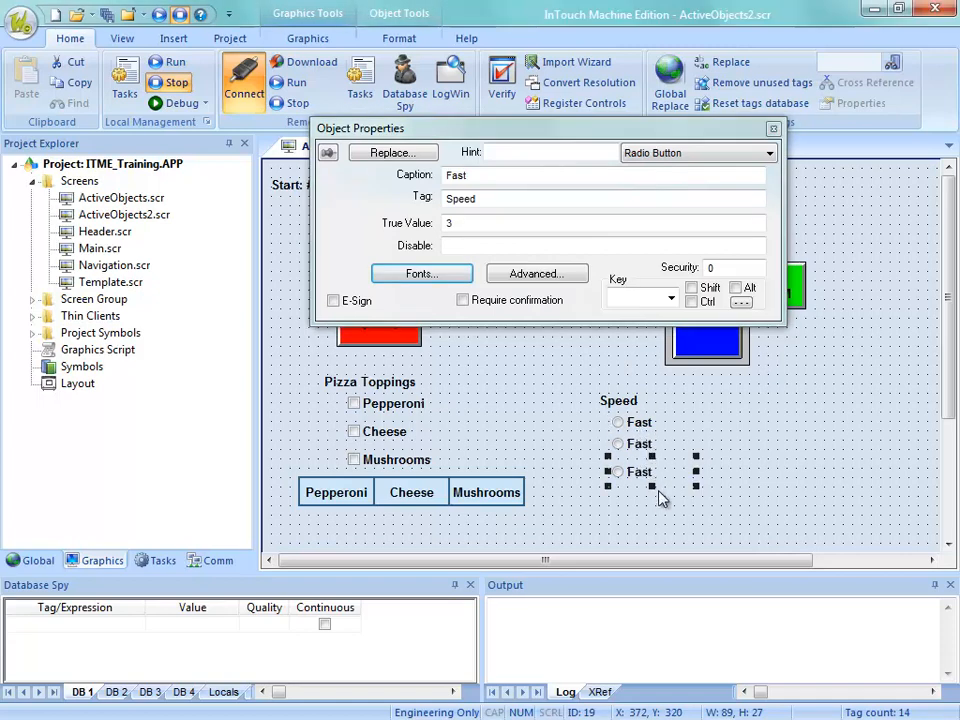
key("Delete")
left_click(643, 443)
key("Delete")
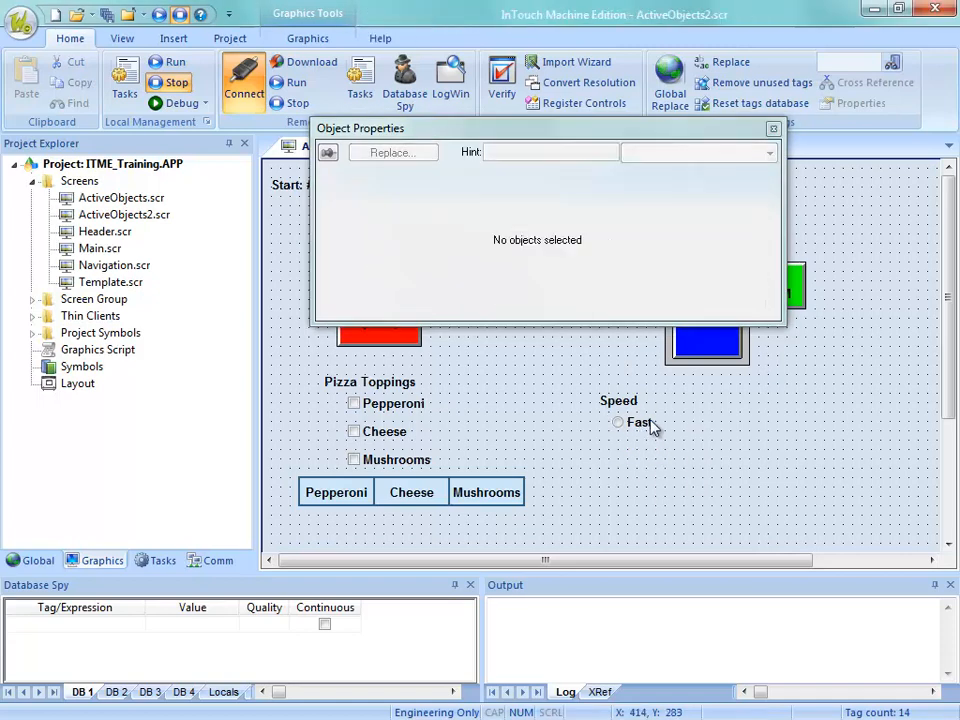
Step: Reduce the Fast radio button's height to 21 and place three copies below it at X 372, Y 300, 330 and 360
left_click(652, 430)
left_click_drag(652, 435, 636, 514)
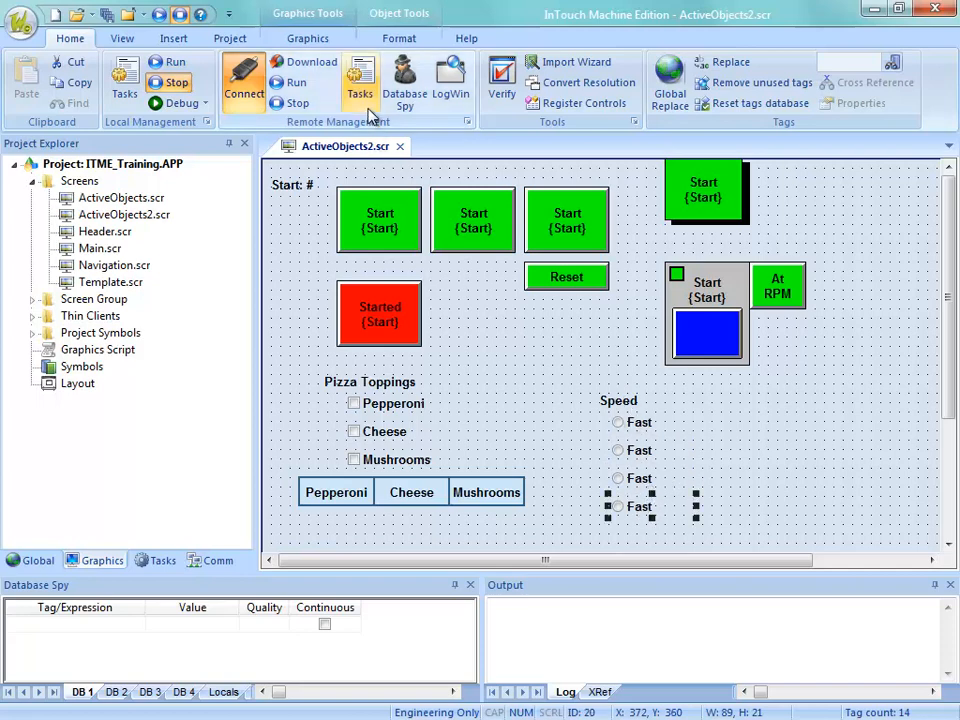
Step: Change the second radio button's caption to "Medium" and set its True Value to 2
double_click(643, 458)
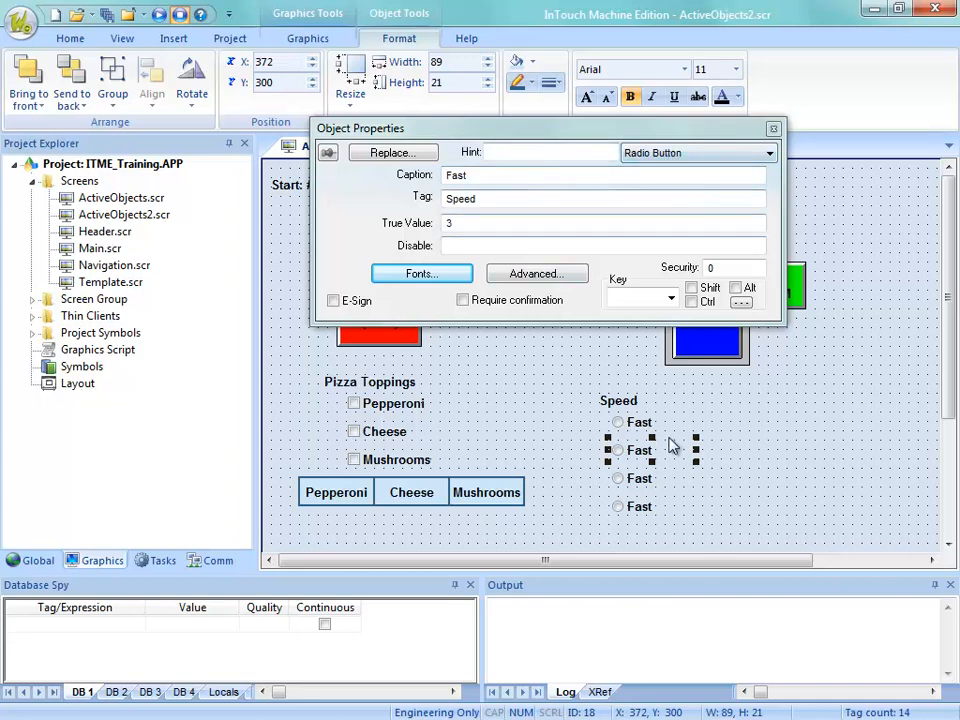
double_click(481, 177)
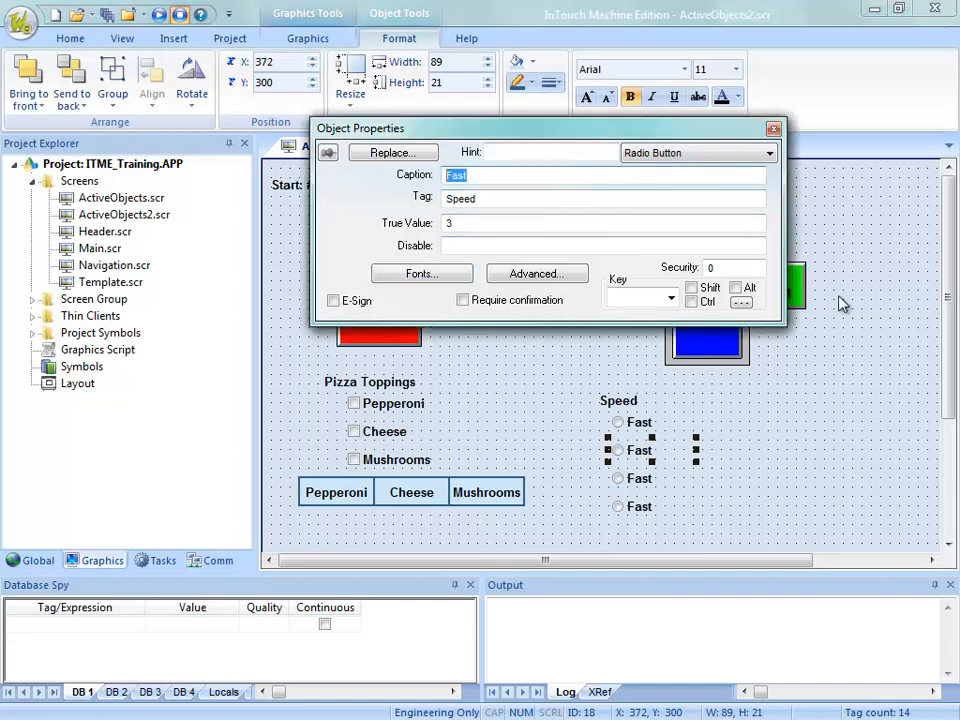
type("Medium")
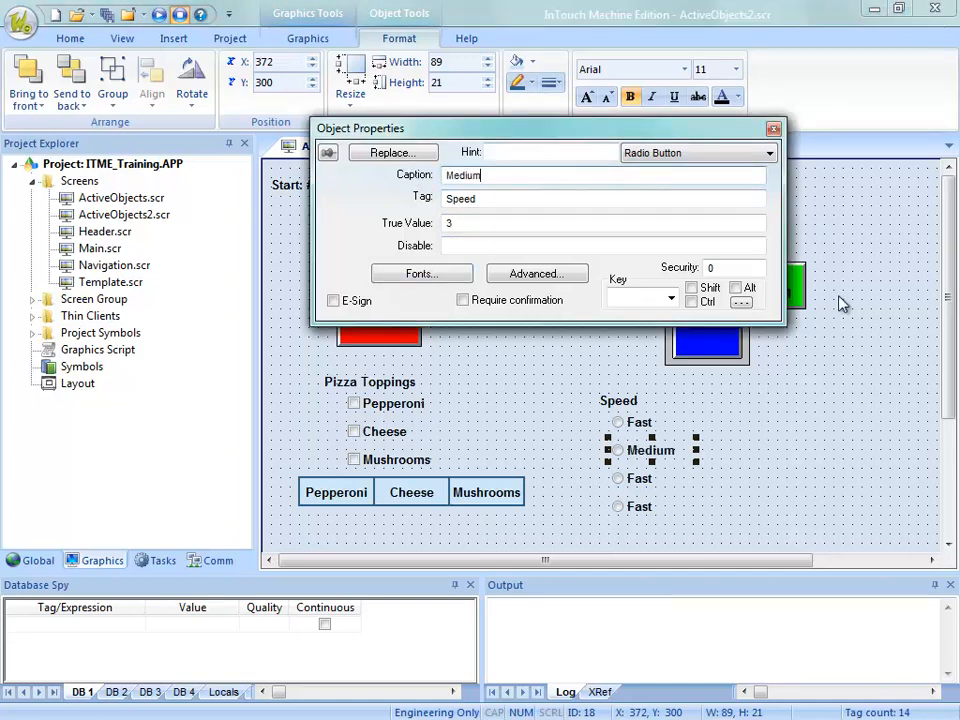
double_click(459, 228)
right_click(443, 225)
left_click(469, 222)
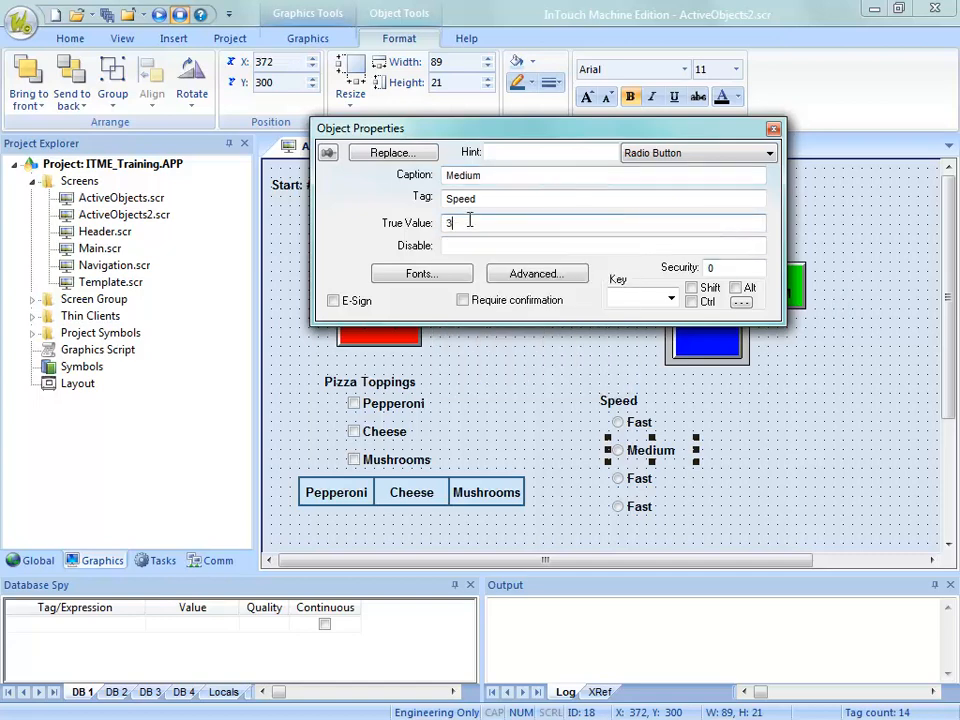
left_click_drag(469, 222, 433, 228)
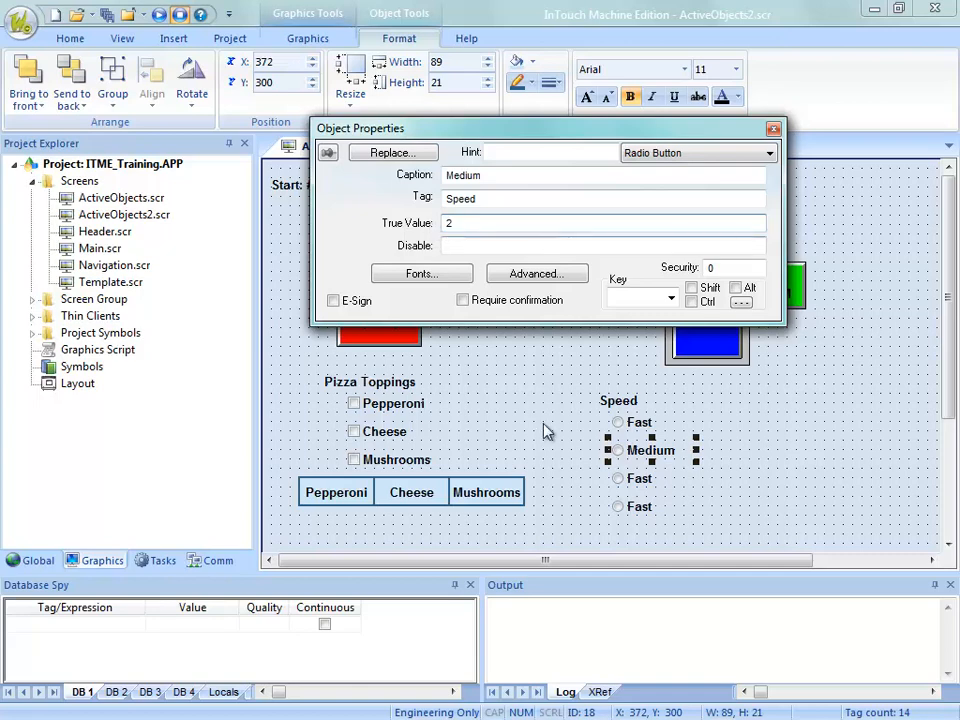
Step: Change the third radio button's caption to "Slow" and set its True Value to 1
left_click(641, 480)
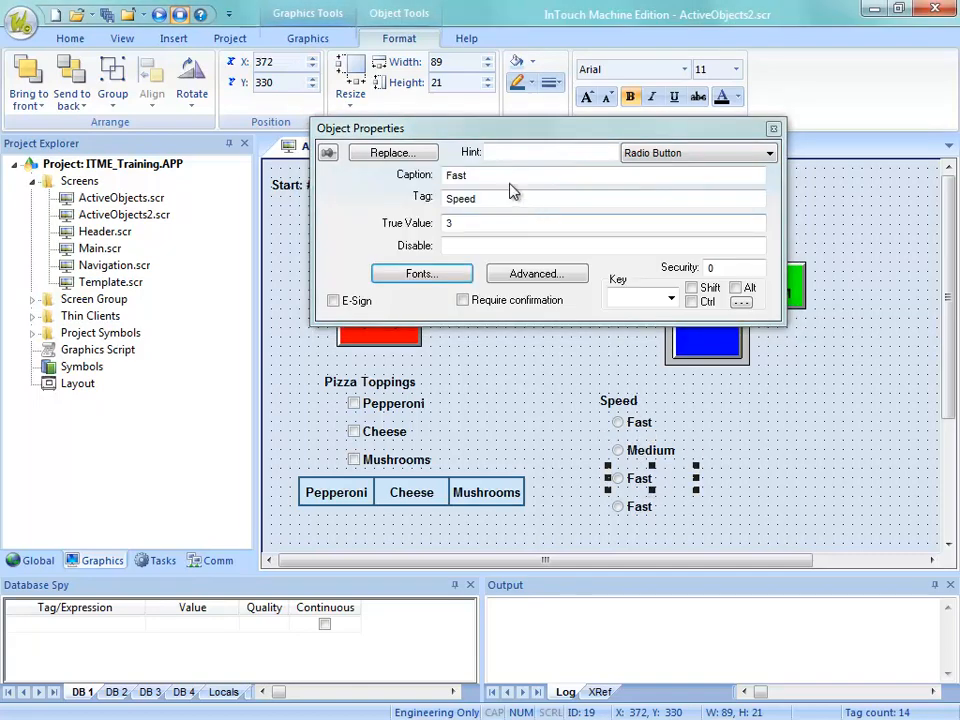
left_click_drag(476, 176, 399, 154)
type("Slow")
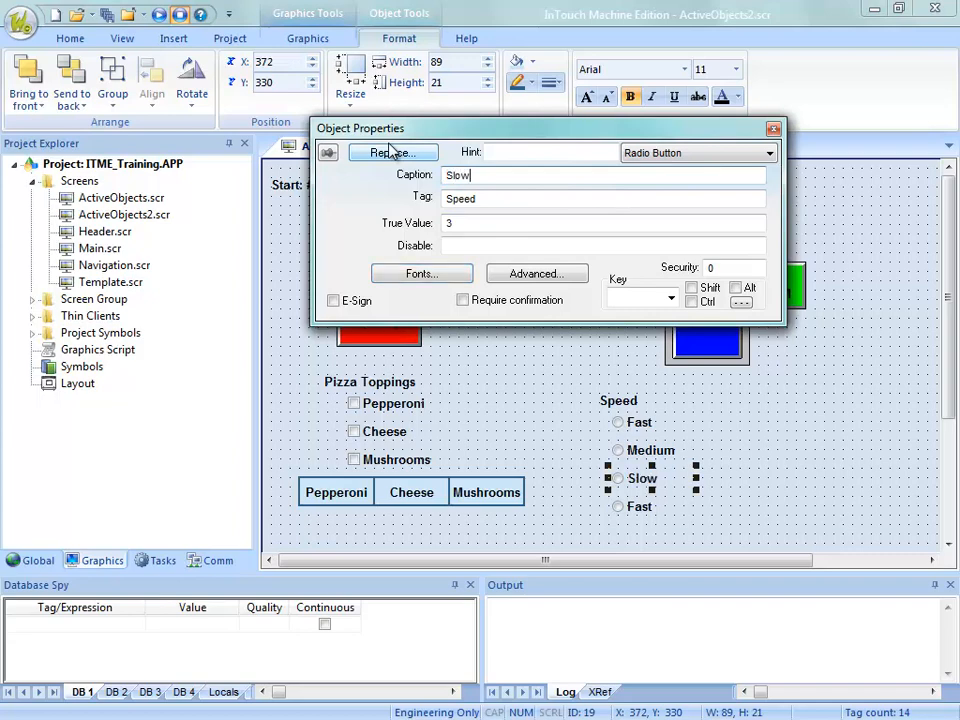
left_click_drag(467, 221, 441, 223)
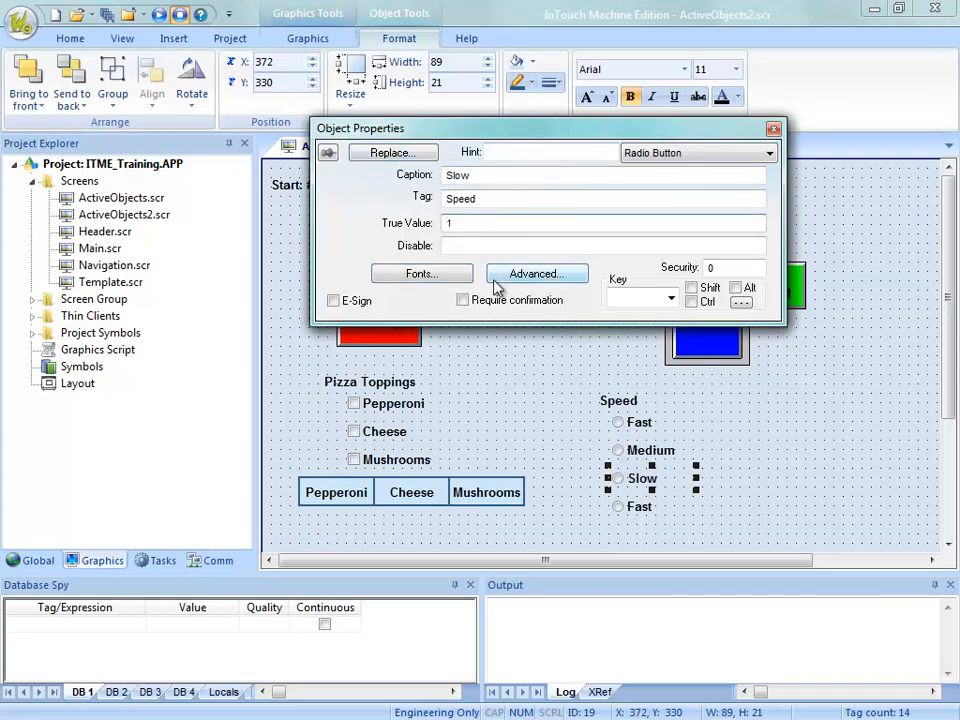
Step: Change the fourth radio button's caption to "Off" and set its True Value to 0
left_click(654, 515)
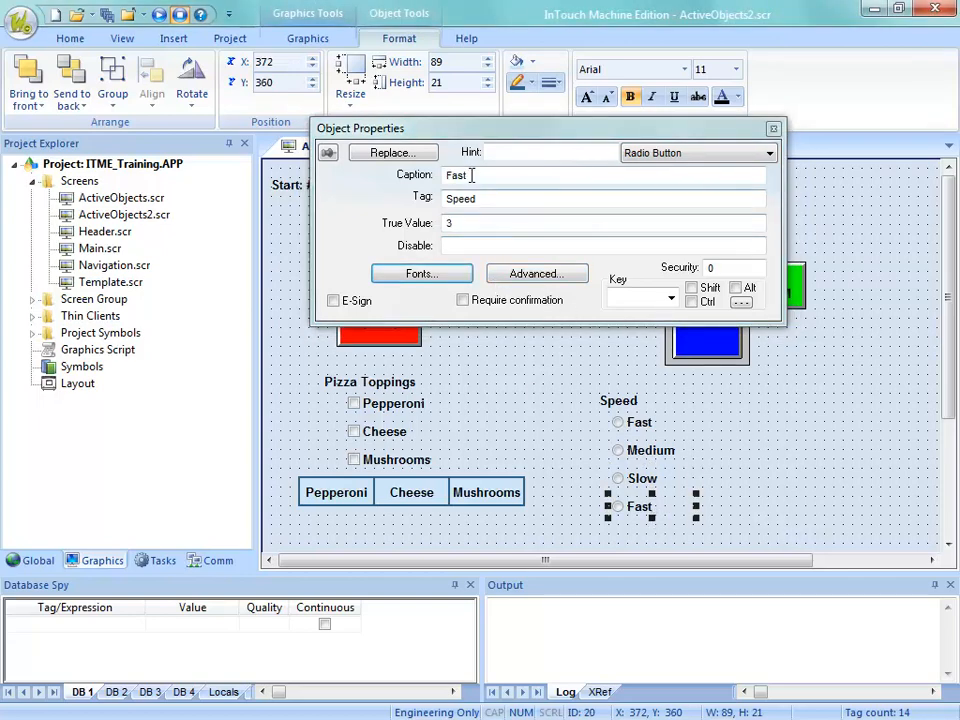
left_click(549, 206)
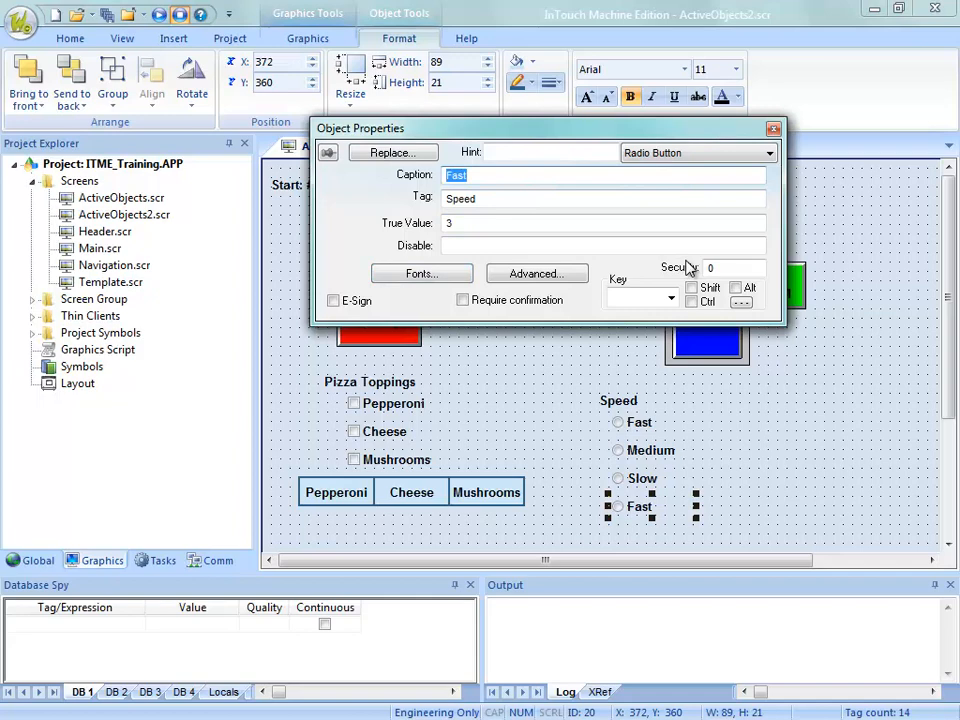
type("Off")
left_click_drag(512, 223, 375, 230)
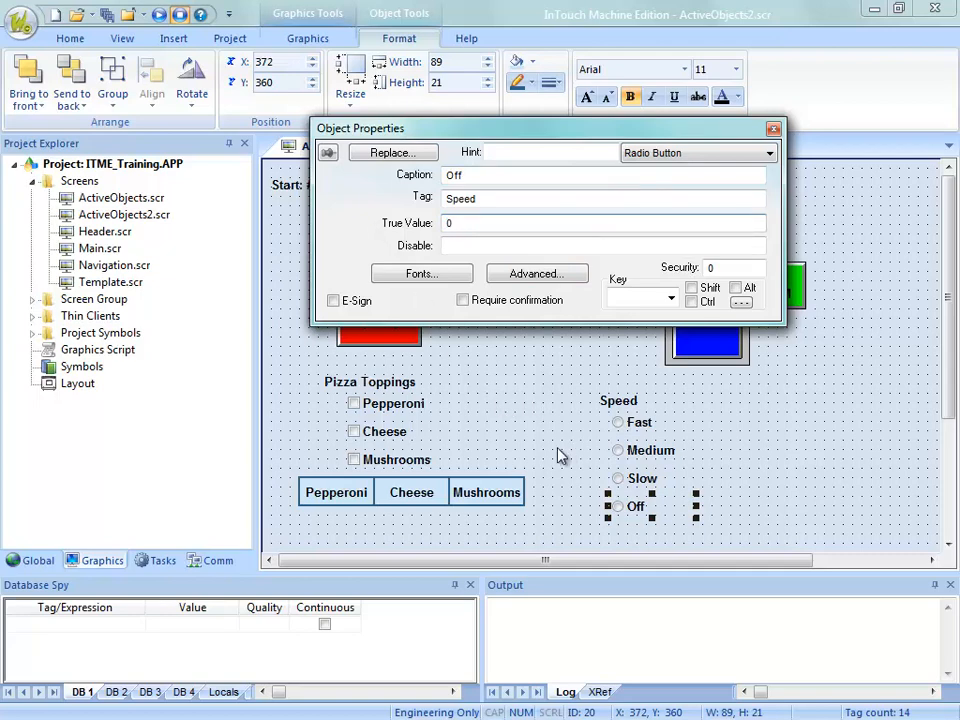
Step: Review the tag and True Value of each Speed radio button, from Fast down to Off
left_click(643, 428)
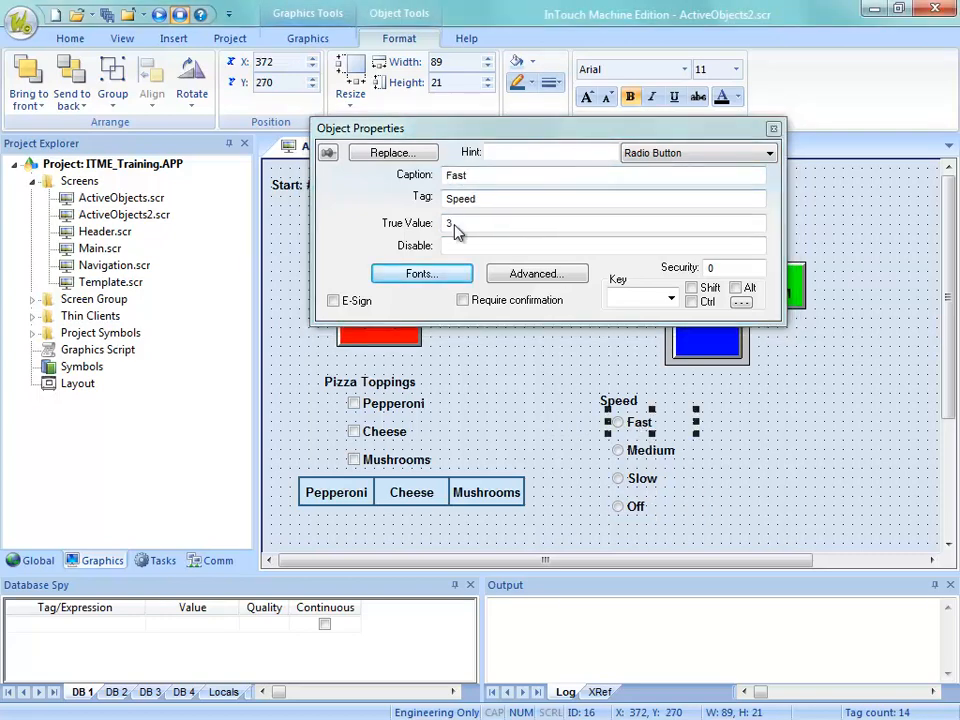
left_click(636, 452)
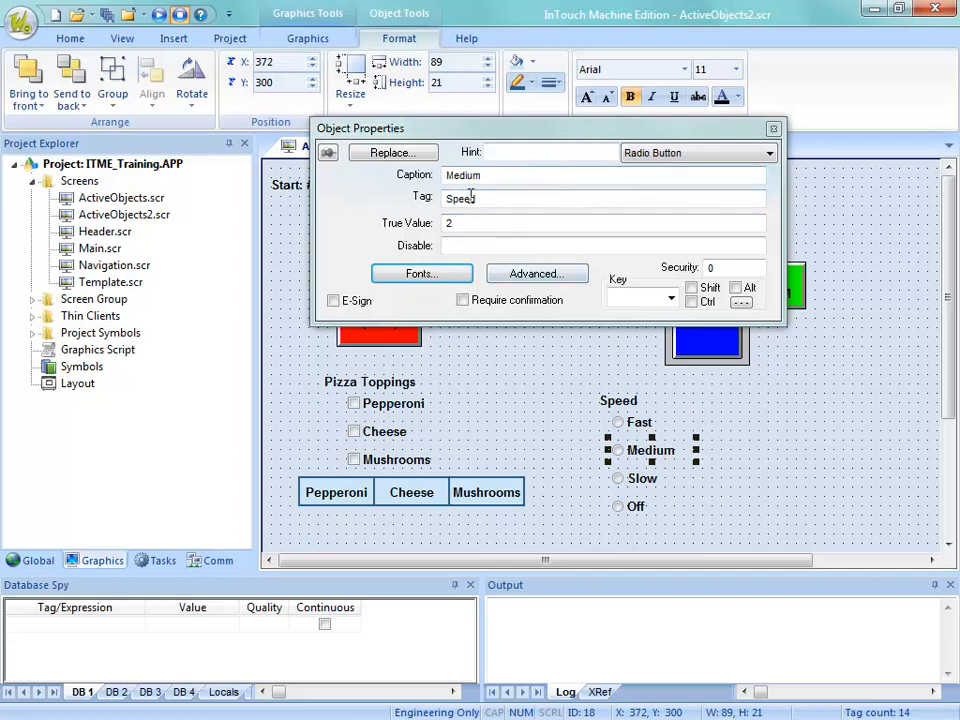
left_click(642, 480)
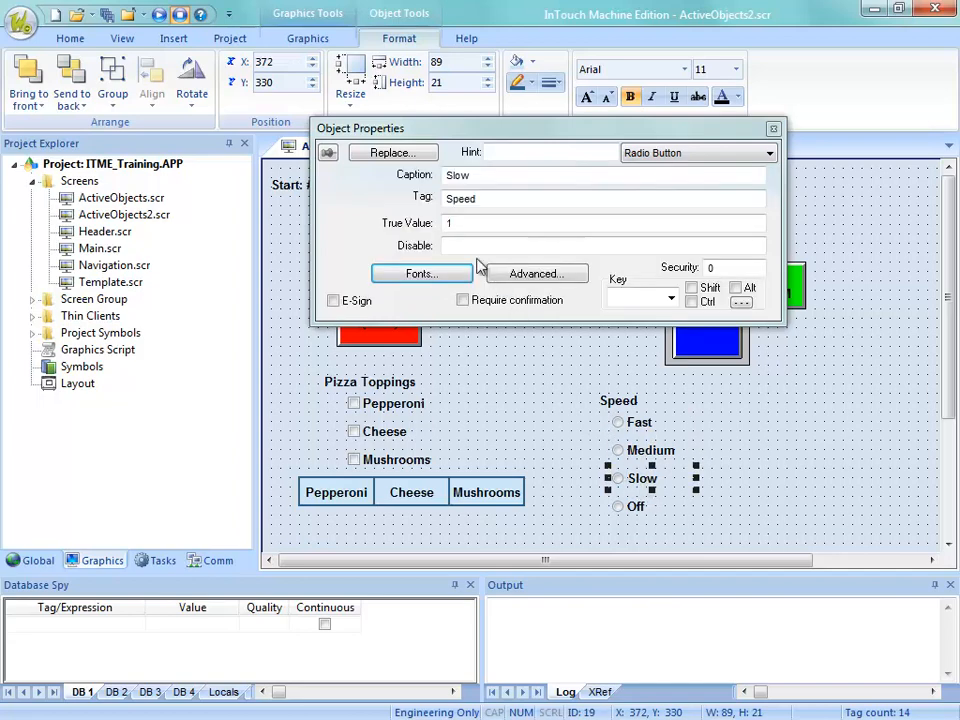
left_click(636, 507)
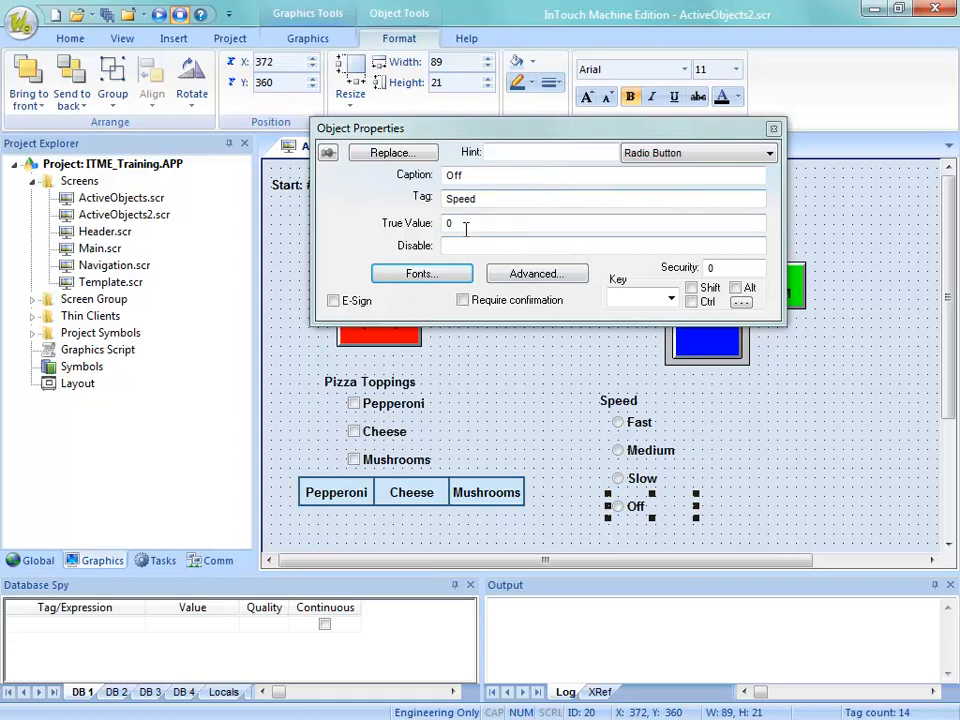
left_click(563, 439)
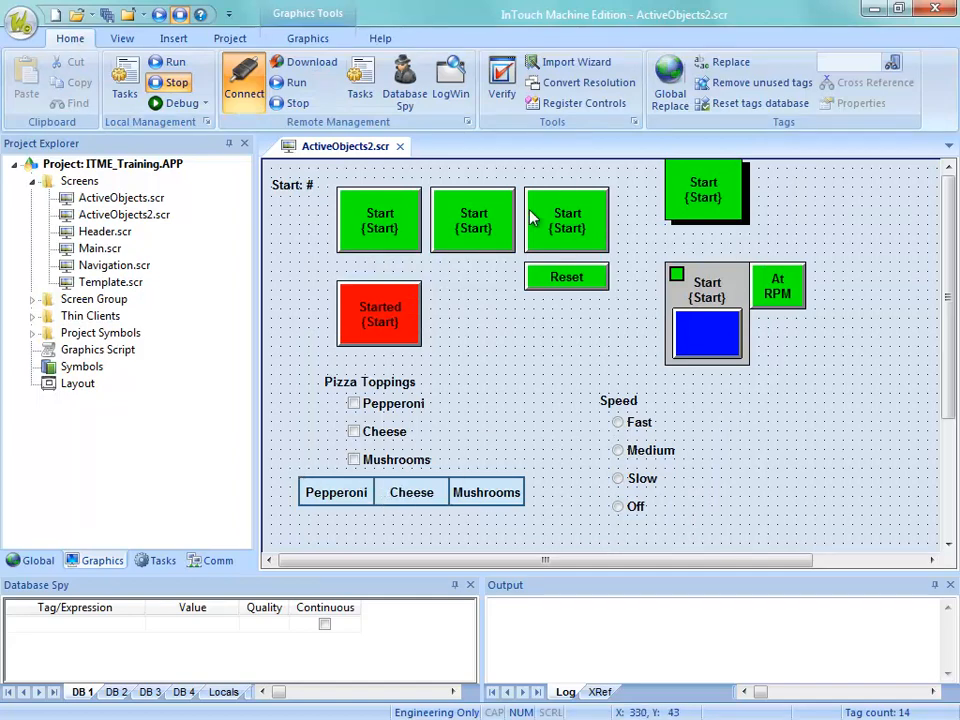
Step: Draw a rectangle below the Off radio button at X 340, Y 390, about 81 wide and 31 high
left_click(299, 39)
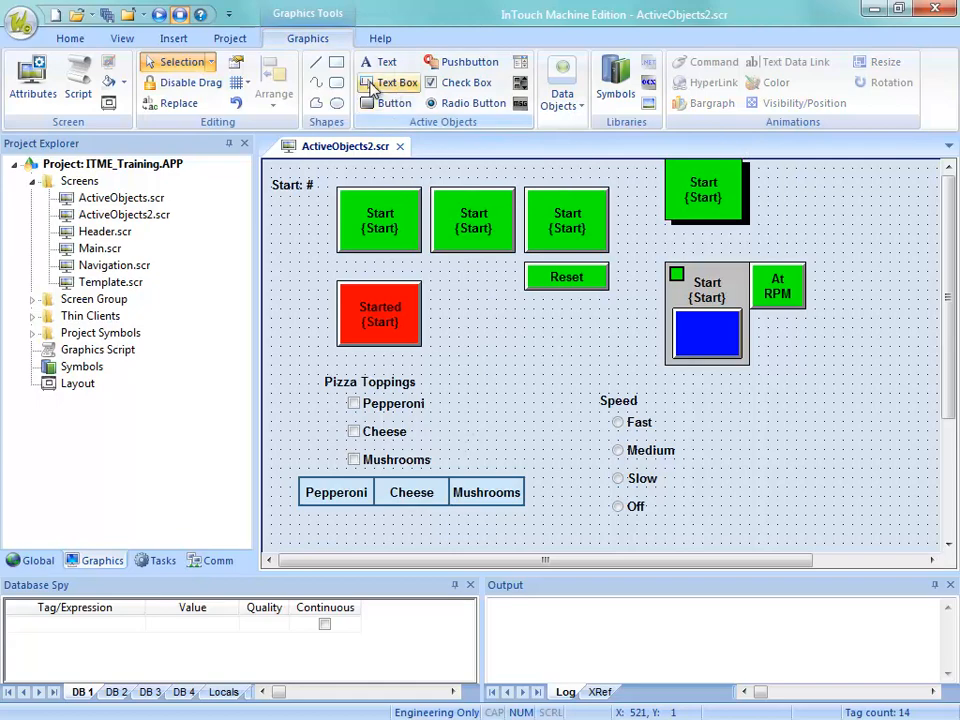
left_click(335, 62)
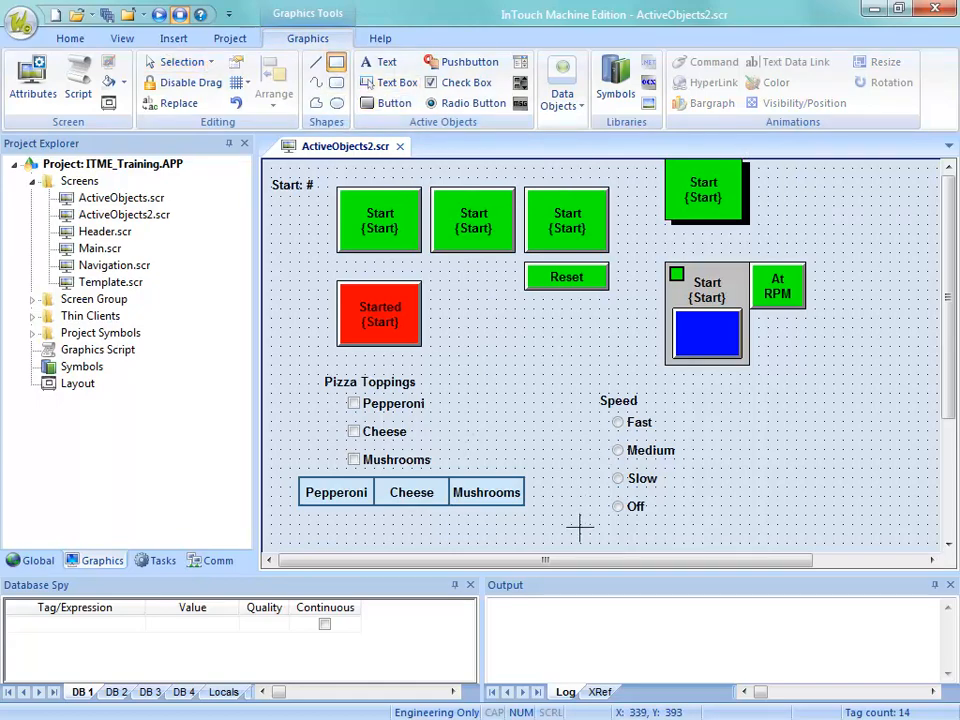
mouse_move(578, 523)
left_mouse_down()
mouse_move(669, 542)
mouse_move(678, 553)
left_mouse_up()
scroll(771, 450, "down", 2)
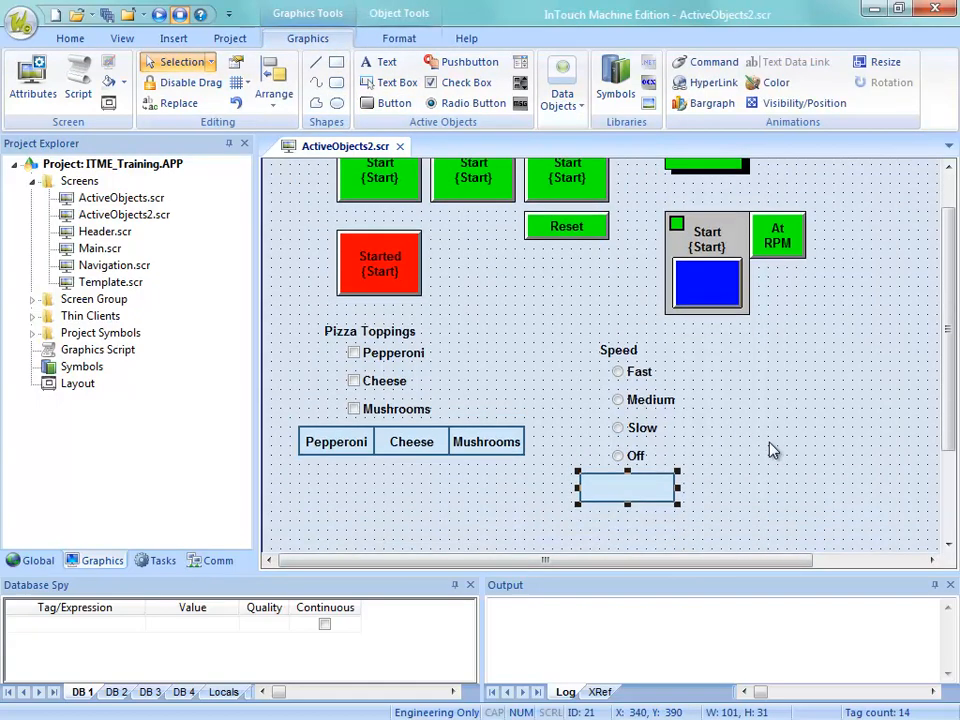
scroll(771, 450, "down", 1)
left_click_drag(678, 471, 655, 471)
Step: Add the caption "Fast" to the rectangle below the Speed radio buttons
double_click(637, 474)
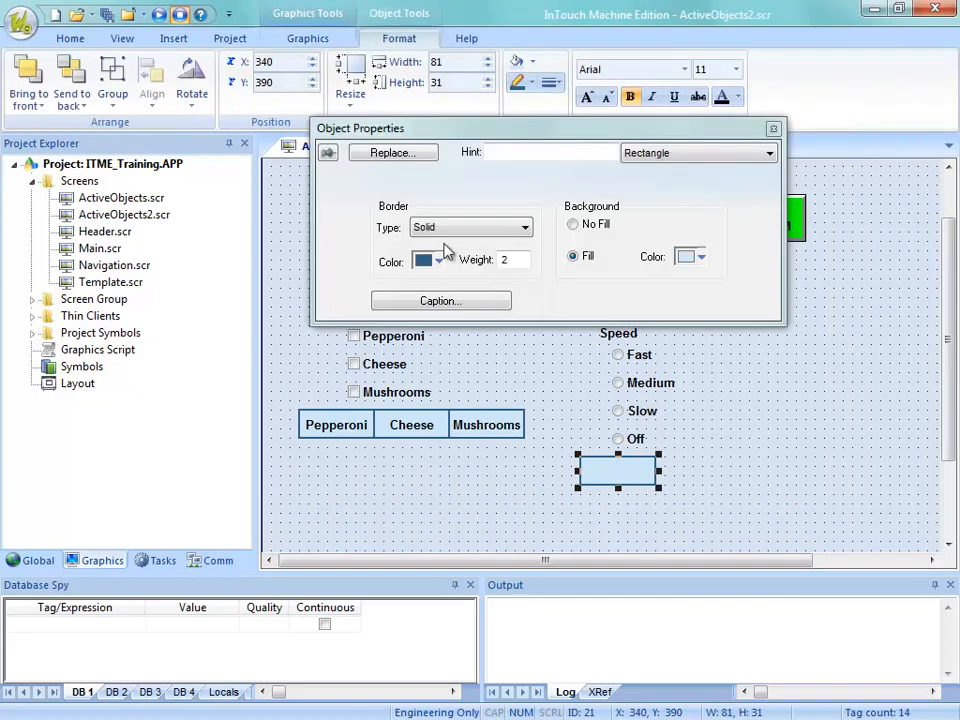
left_click(441, 301)
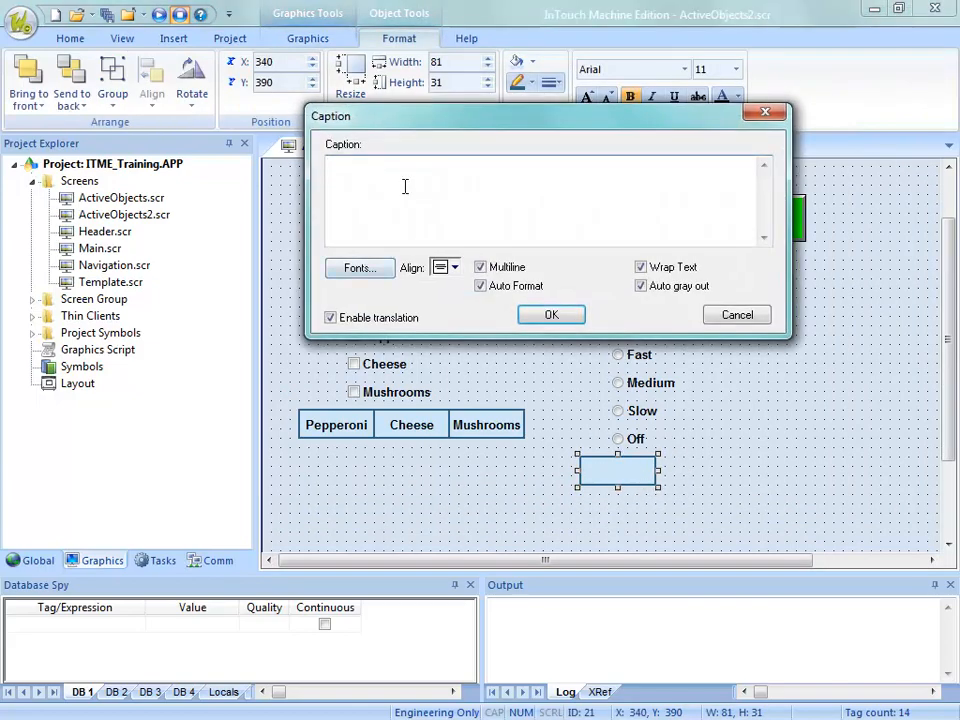
type("Fast")
left_click(551, 313)
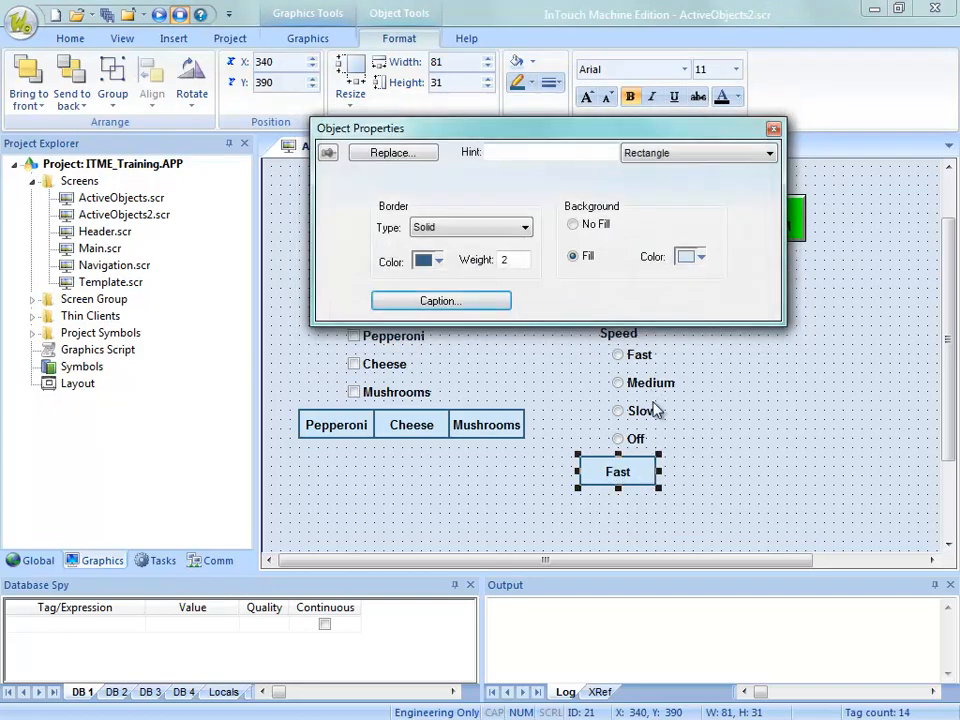
Step: Narrow the Fast rectangle to a width of 71, duplicate it beside itself at X 410, and caption the copy "Medium"
left_click_drag(658, 470, 680, 478)
double_click(680, 478)
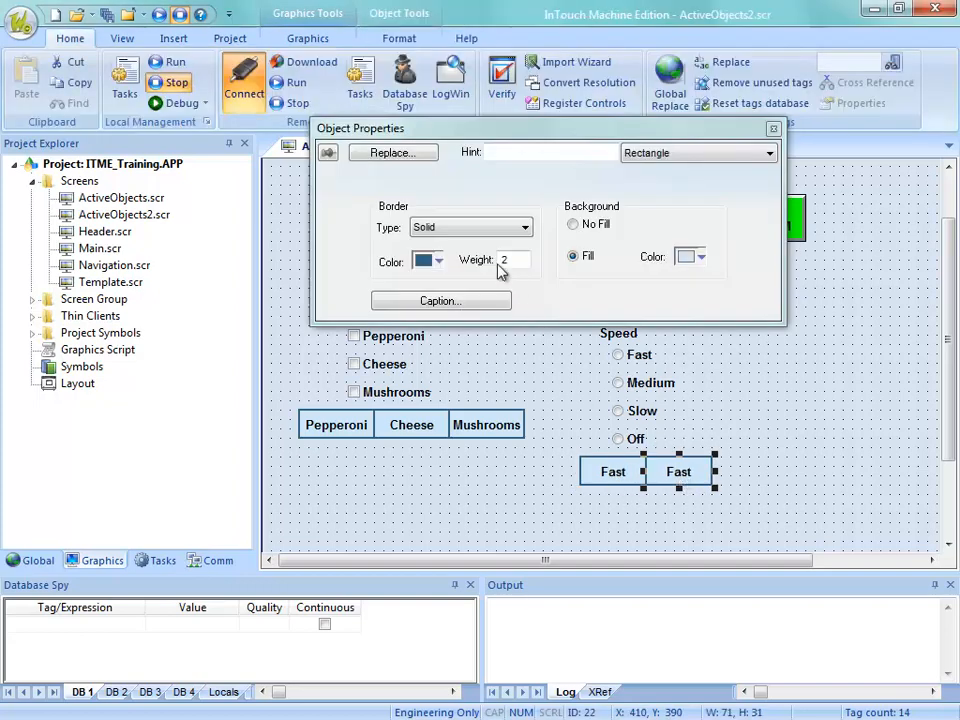
left_click(440, 301)
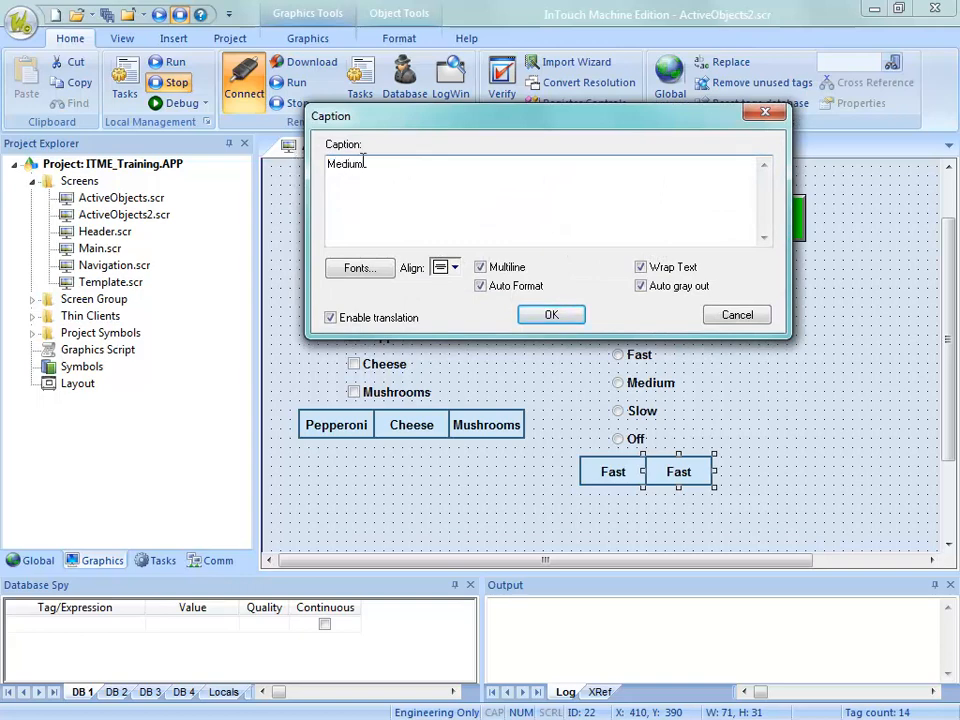
type("Medium")
left_click(550, 316)
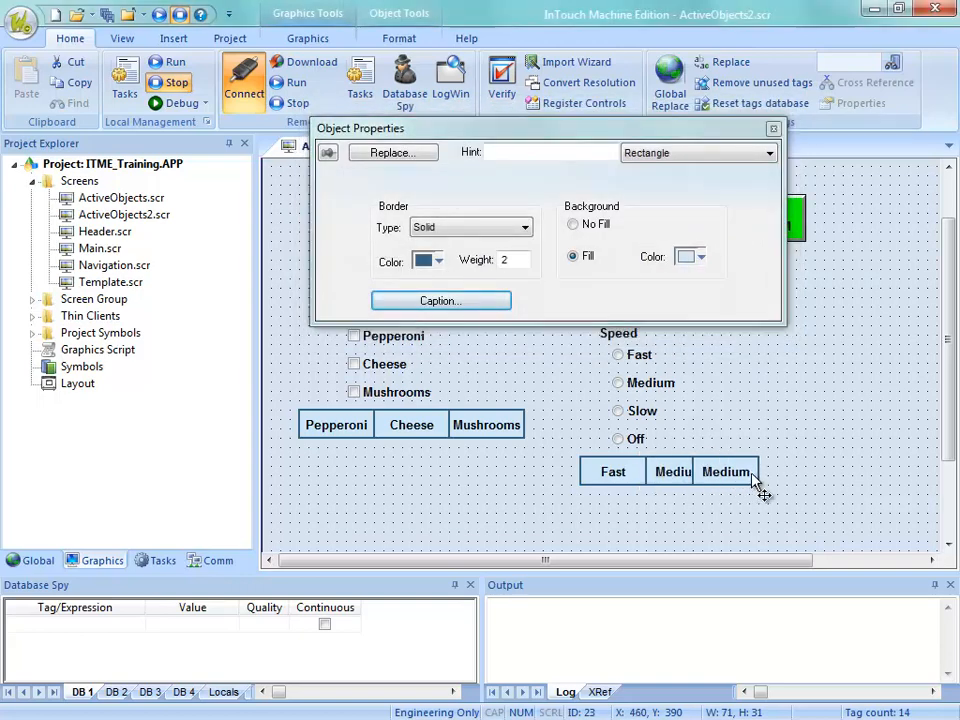
Step: Place the duplicated Medium rectangle beside the original at X 480, Y 390 and change its caption to "Slow"
left_click_drag(757, 485, 782, 489)
left_click(440, 301)
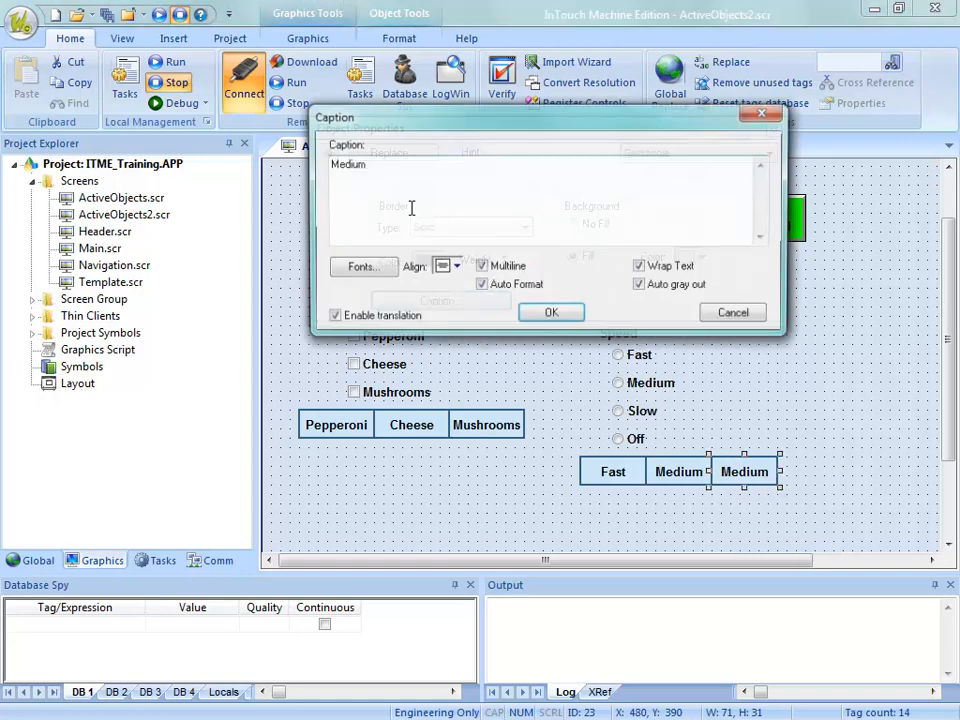
type("S")
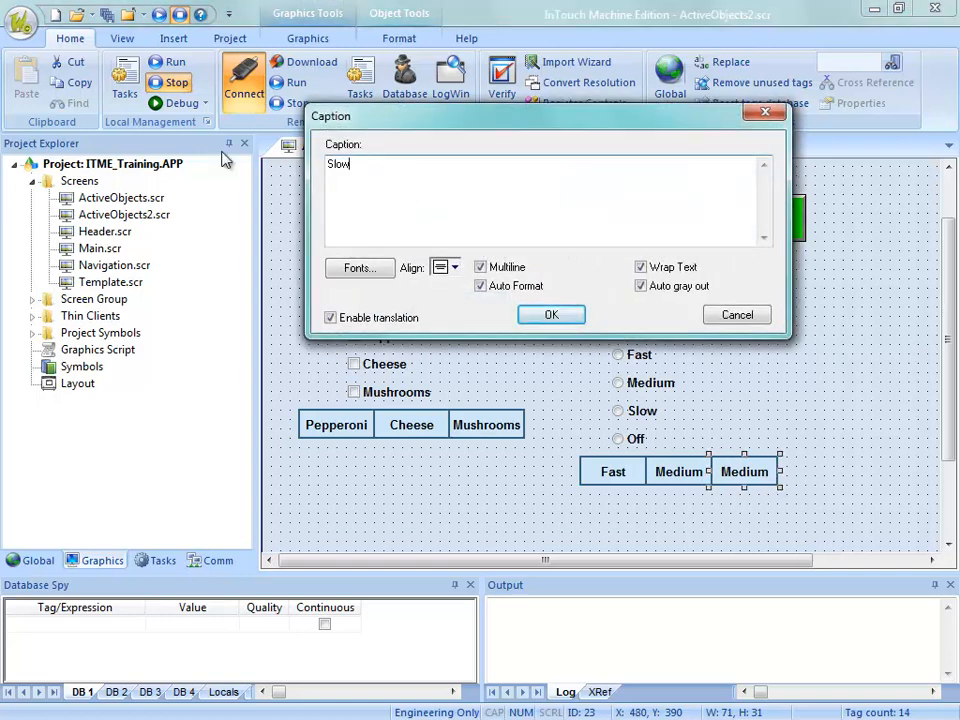
type("low")
left_click(572, 314)
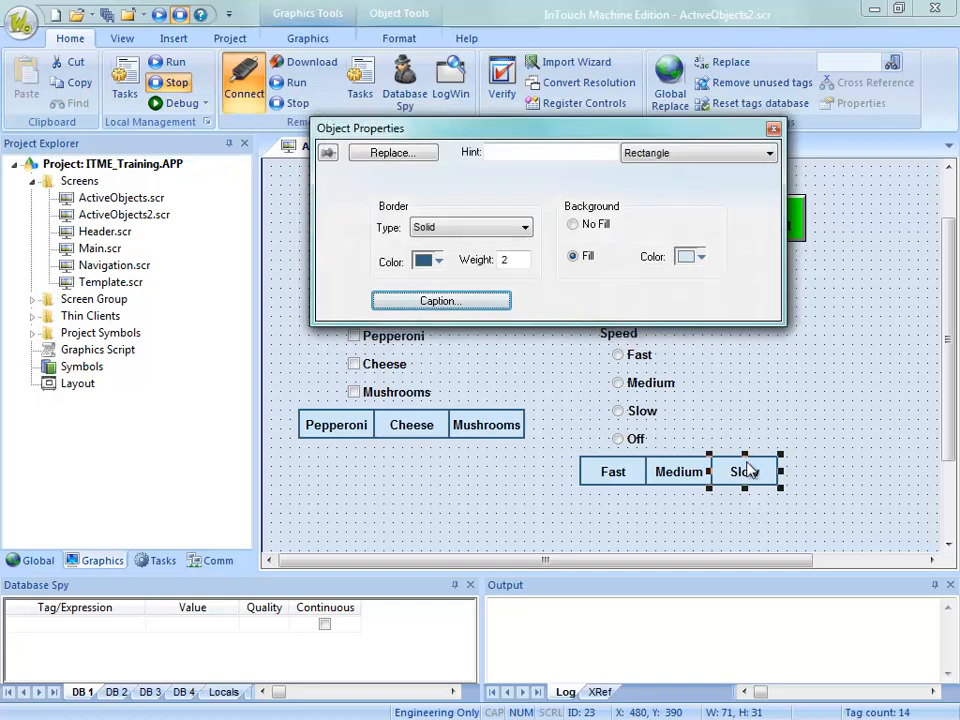
Step: Duplicate the Slow rectangle beside itself at X 550, Y 390 and caption the copy "Off"
left_click_drag(750, 470, 827, 476)
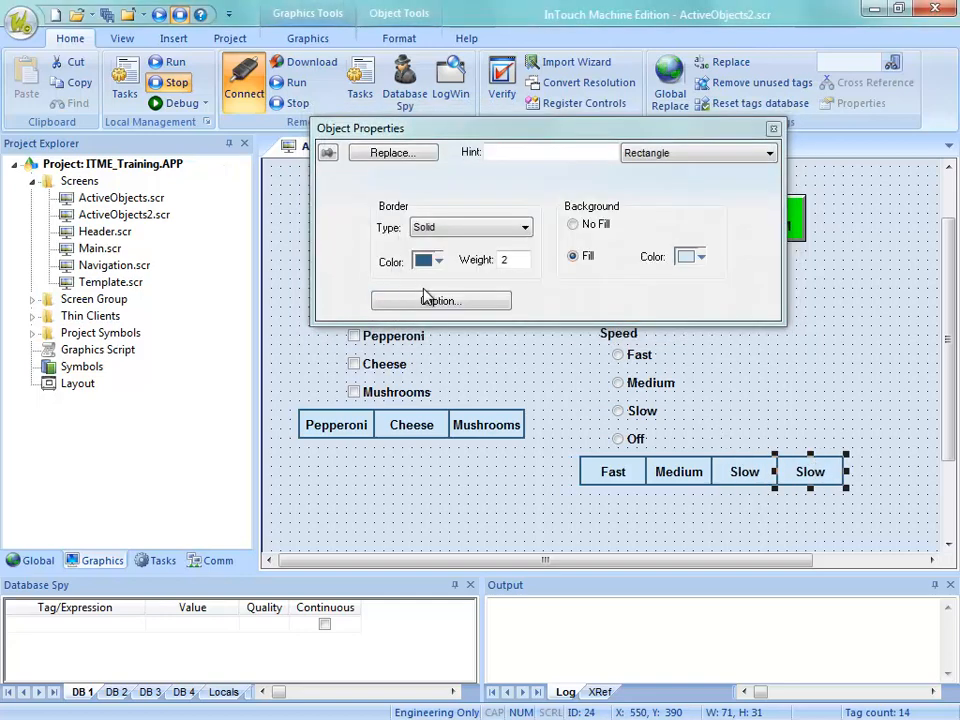
left_click(423, 297)
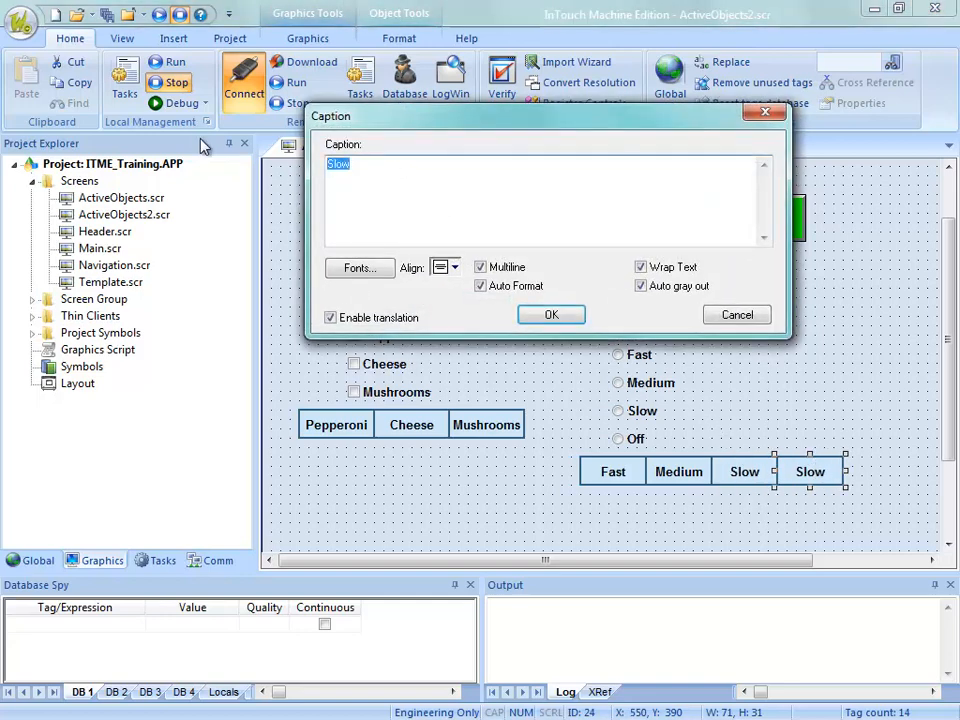
type("M")
key("BackSpace")
type("Off")
left_click(566, 318)
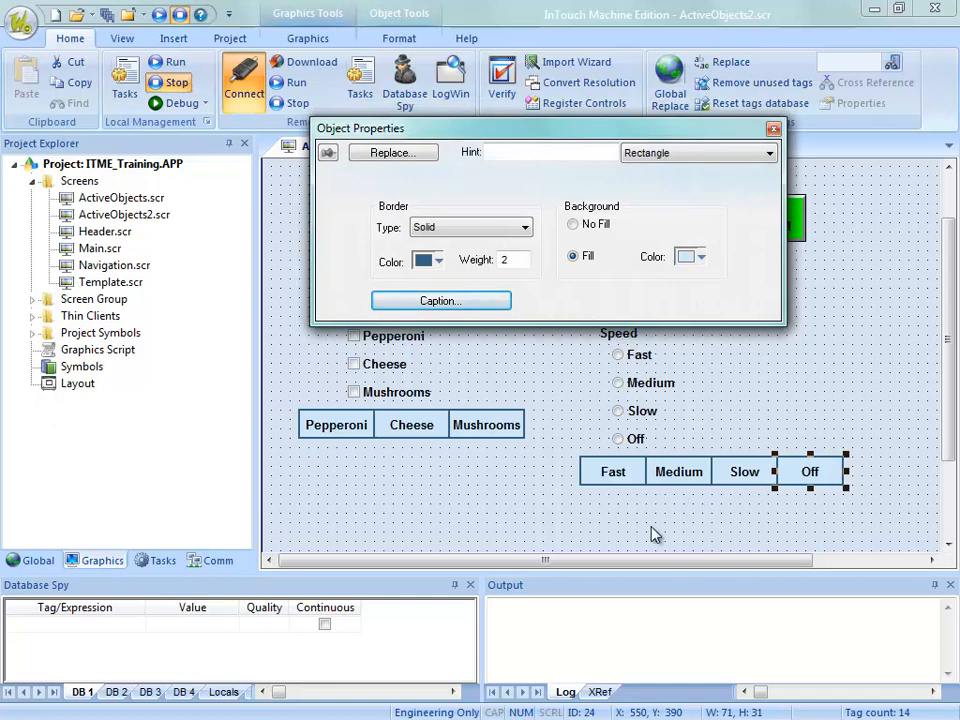
Step: Add a Visibility/Position animation to the Fast rectangle with the visibility expression Speed=3, and copy that expression
left_click(616, 478)
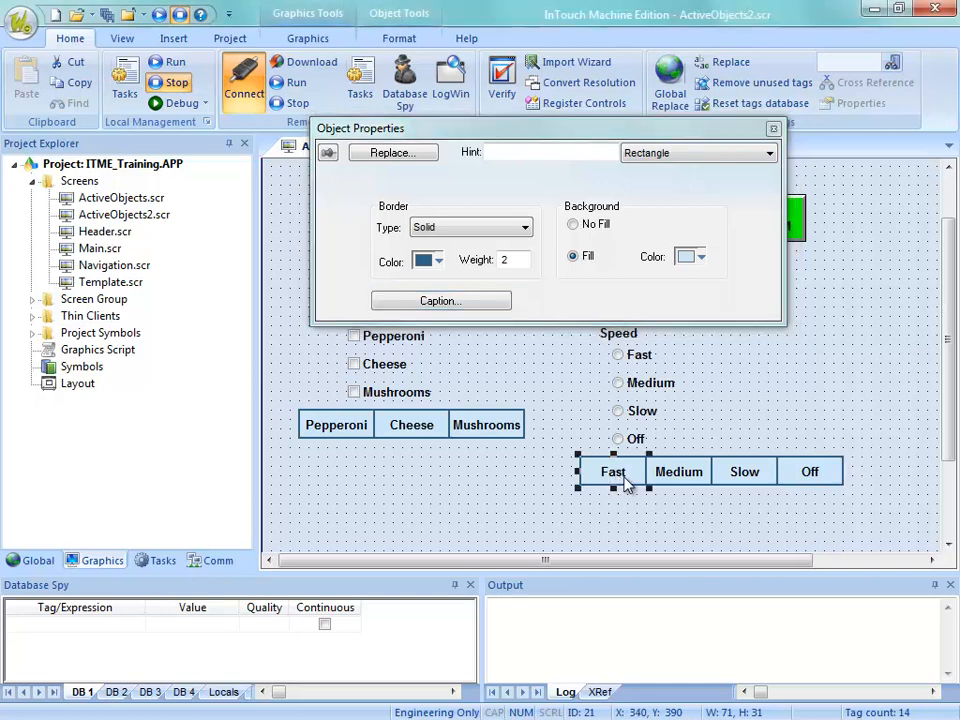
left_click(307, 40)
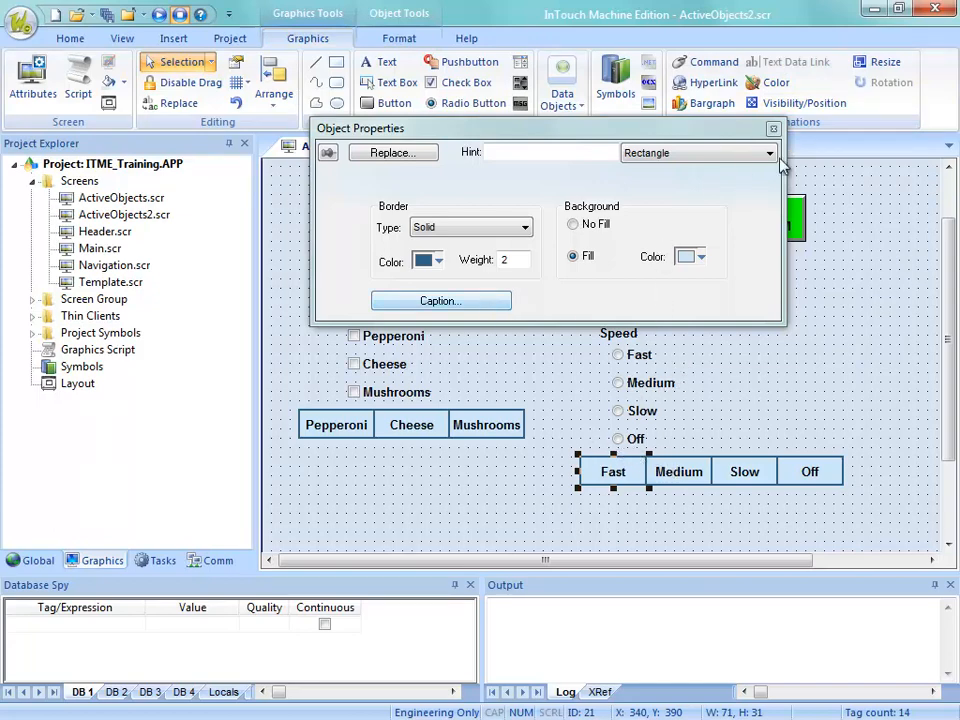
left_click(800, 104)
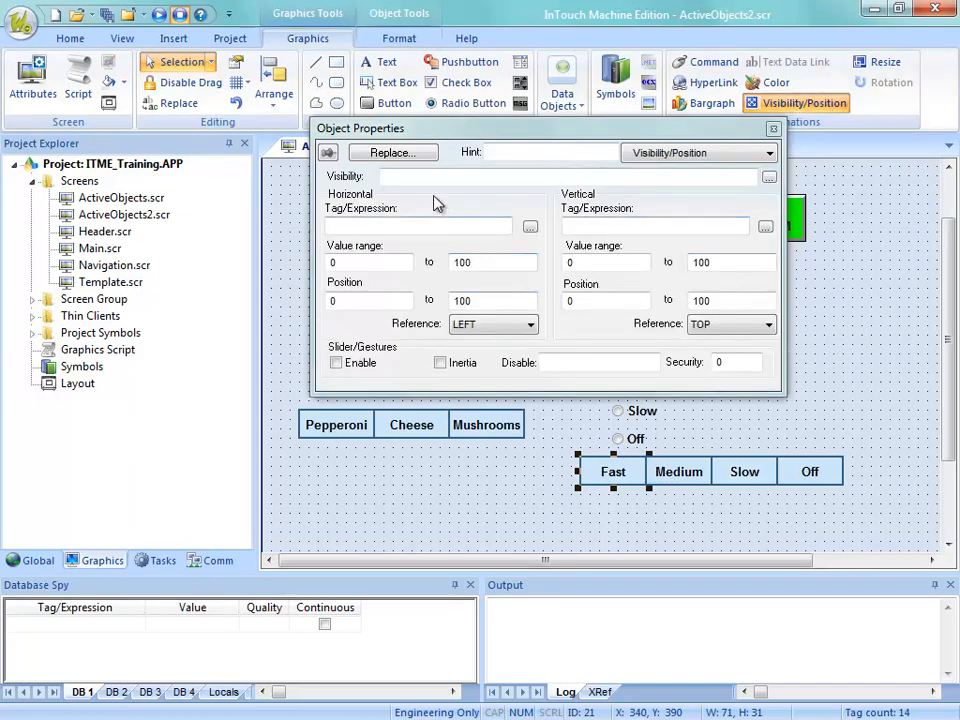
left_click(414, 178)
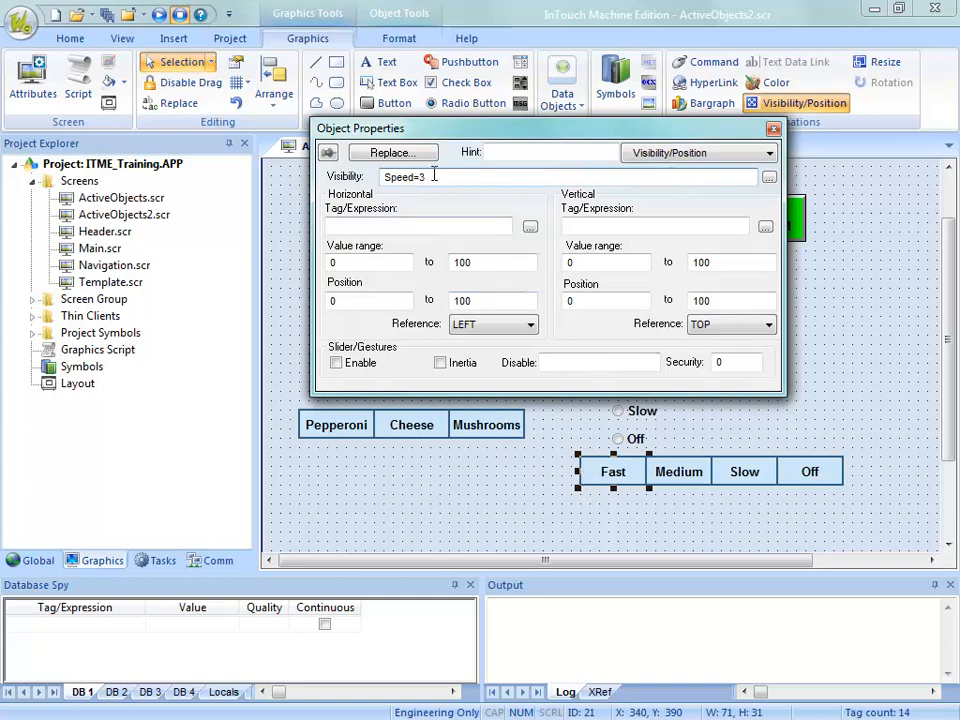
left_click_drag(436, 175, 389, 172)
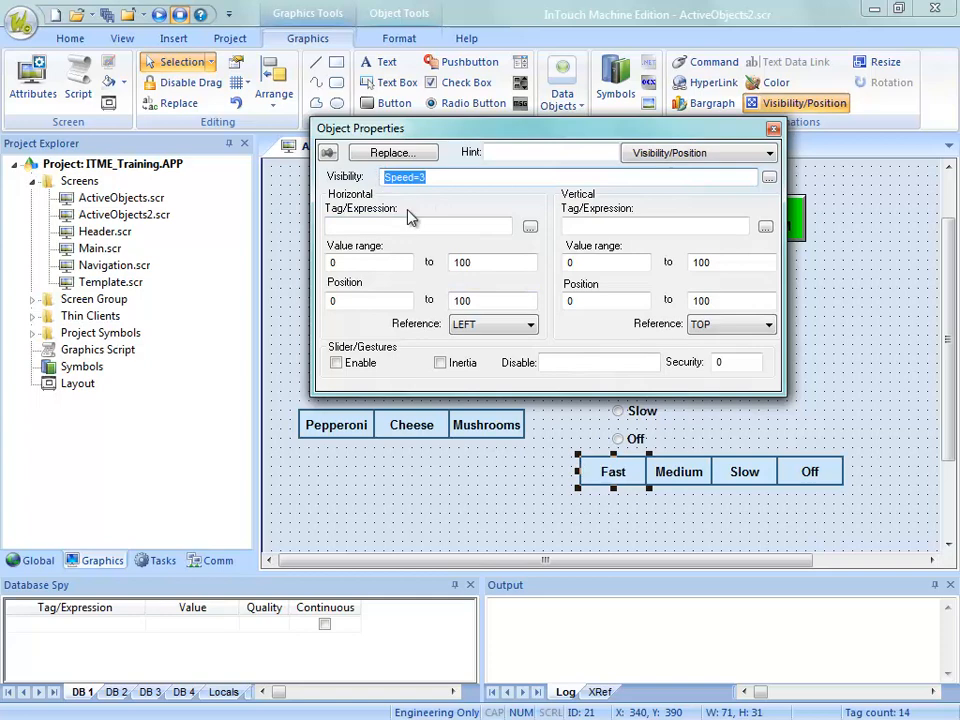
Step: Add a Visibility/Position animation to the Medium rectangle, adapting the copied Speed= expression to the Medium radio button's True Value
left_click(699, 479)
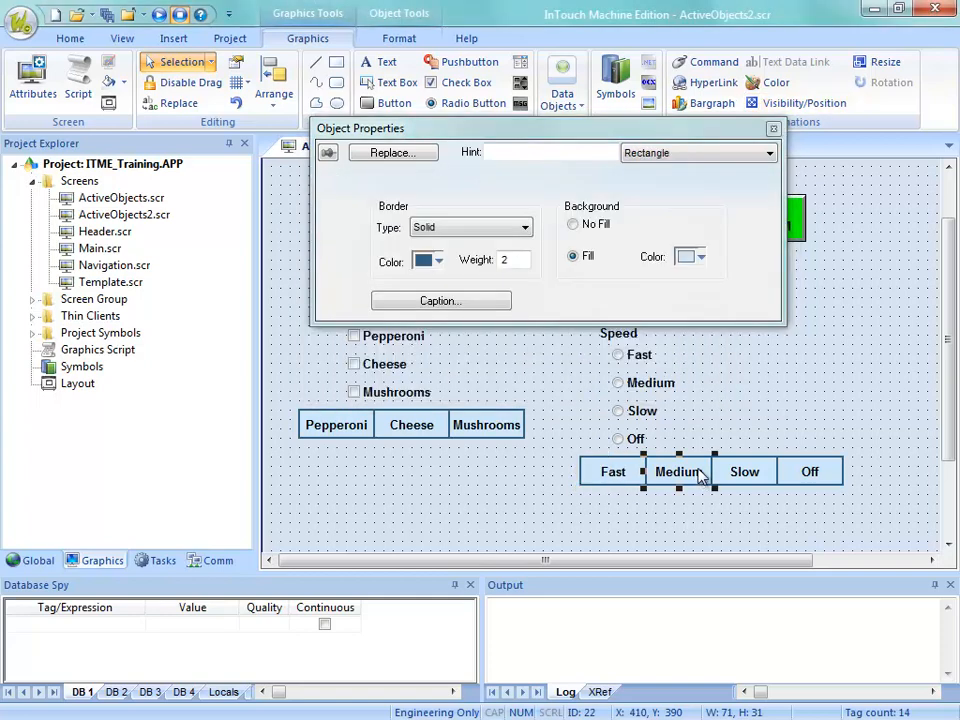
left_click(797, 103)
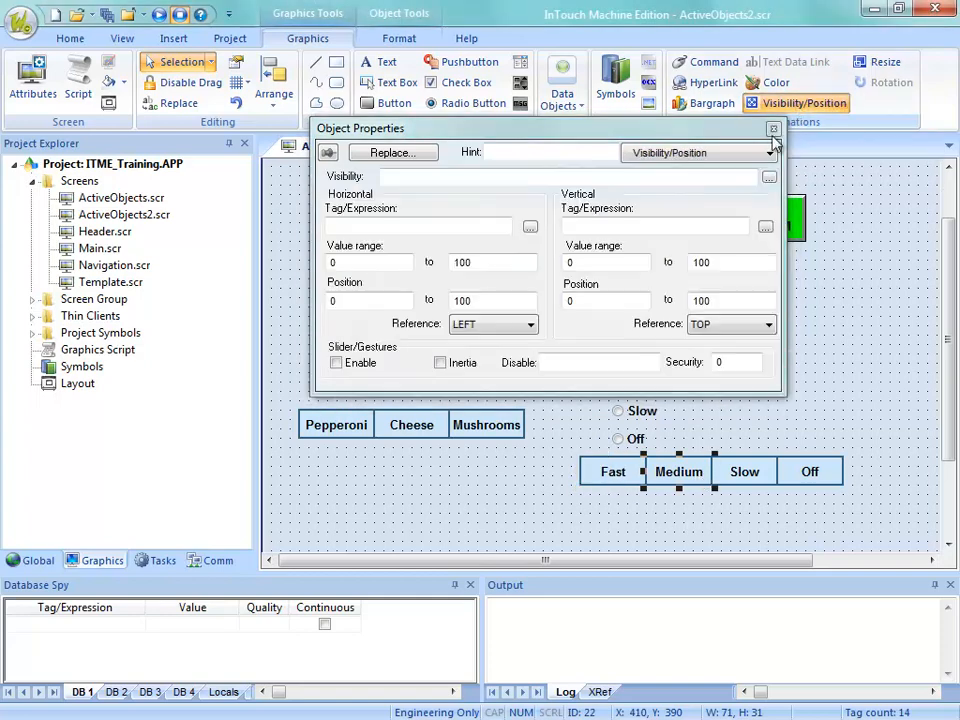
left_click(431, 181)
type("Speed=3")
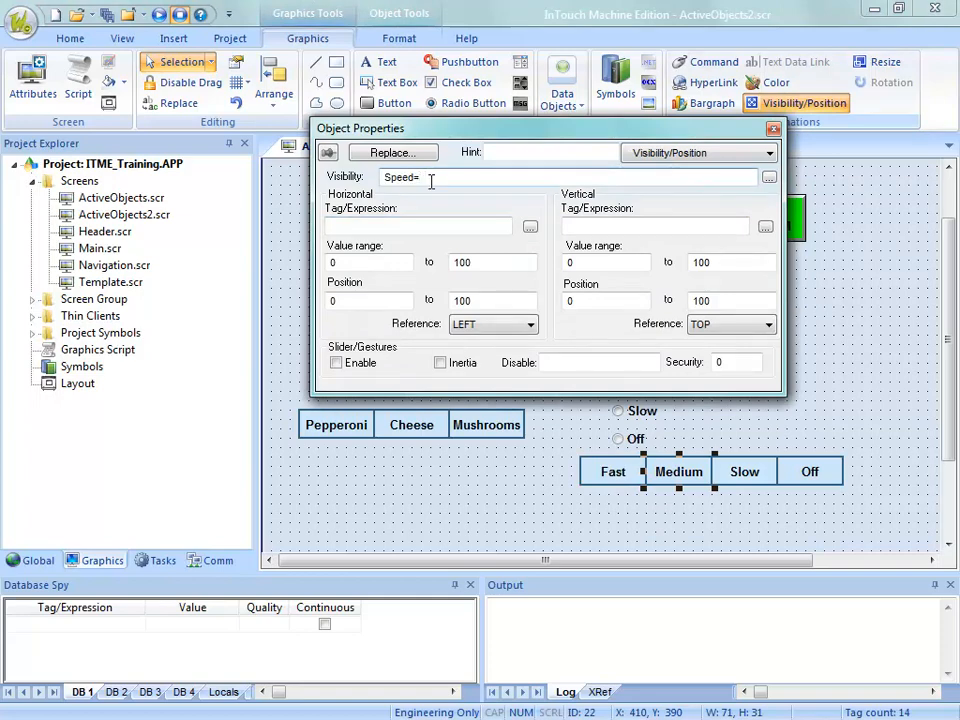
Step: Add a Visibility/Position animation to the Slow rectangle, adapting the copied Speed= expression to the Slow radio button's True Value
left_click(746, 473)
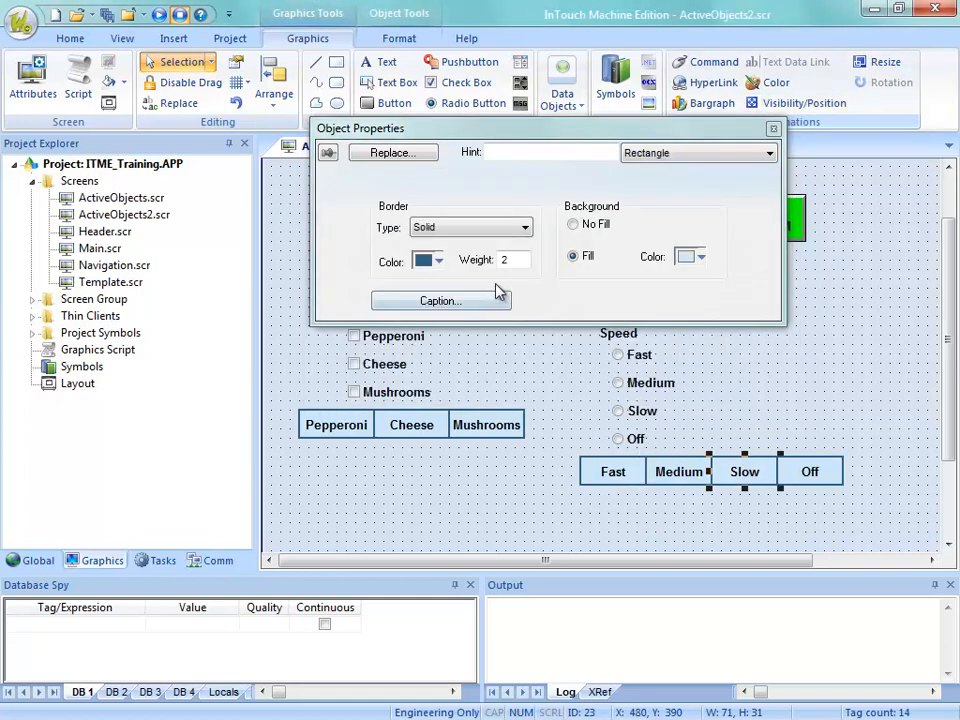
left_click(790, 104)
left_click(465, 176)
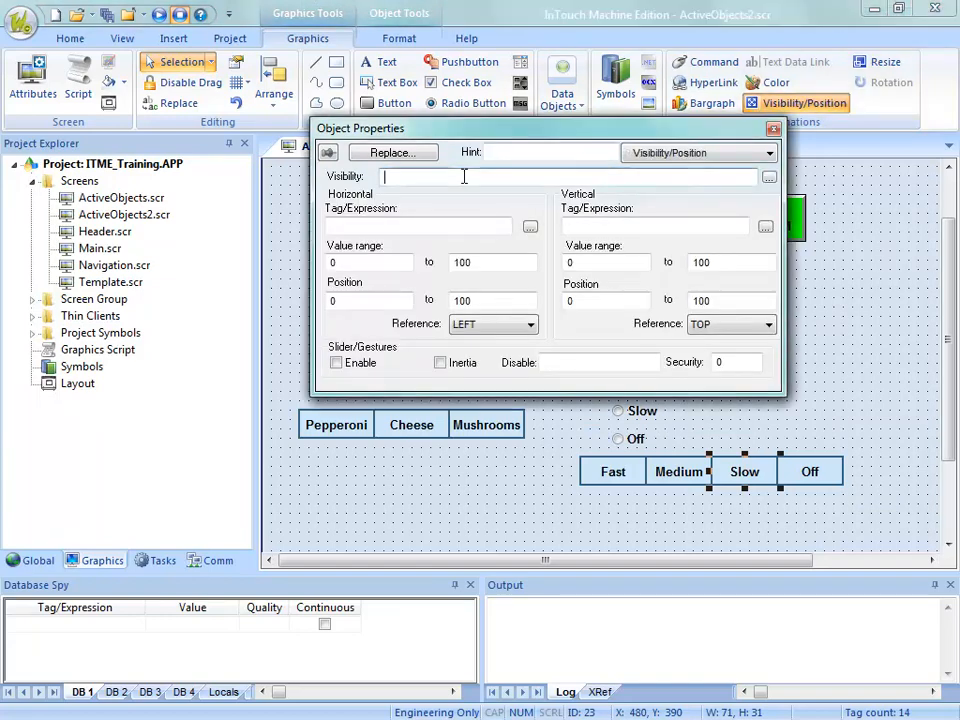
type("Speed=3")
key("BackSpace")
type("3")
Step: Add a Visibility/Position animation to the Off rectangle, adapting the copied Speed= expression to the Off radio button's True Value
left_click(810, 480)
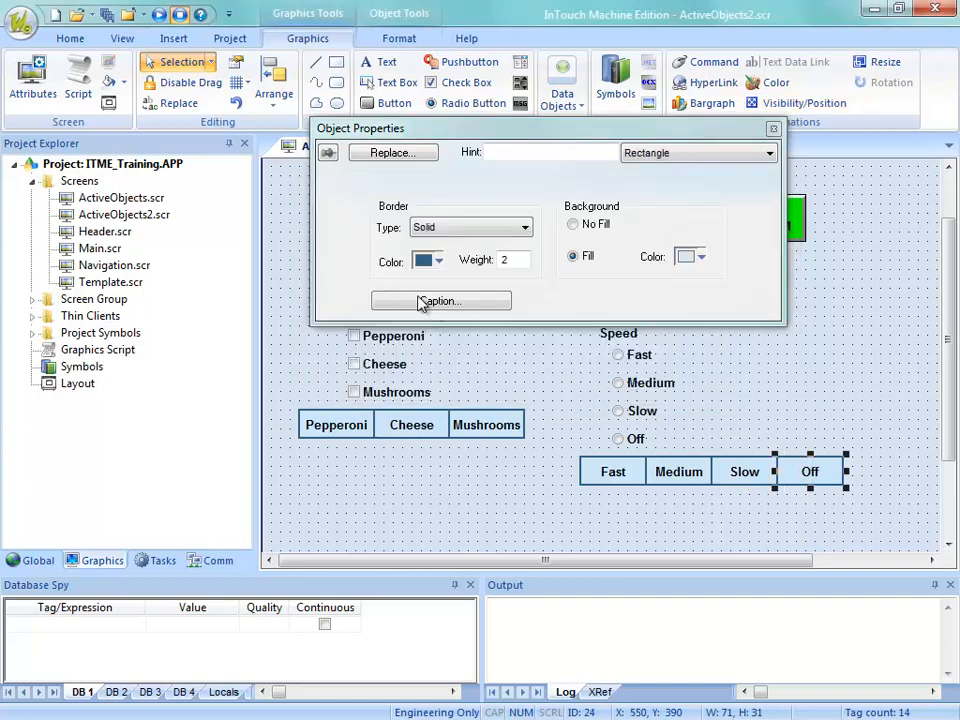
left_click(799, 106)
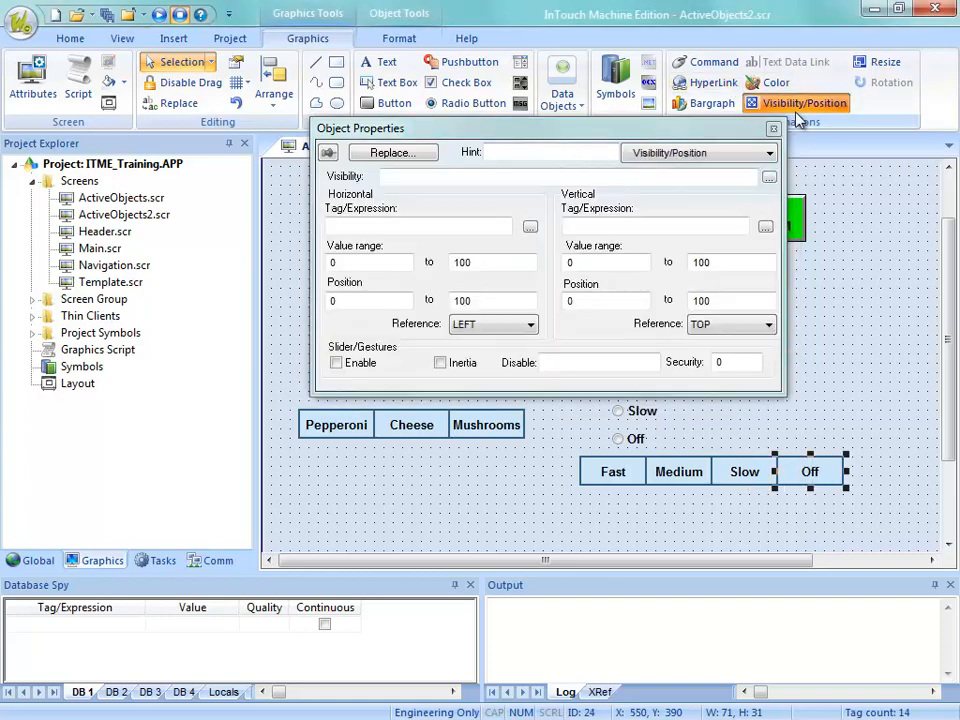
left_click(441, 178)
type("Speed=3")
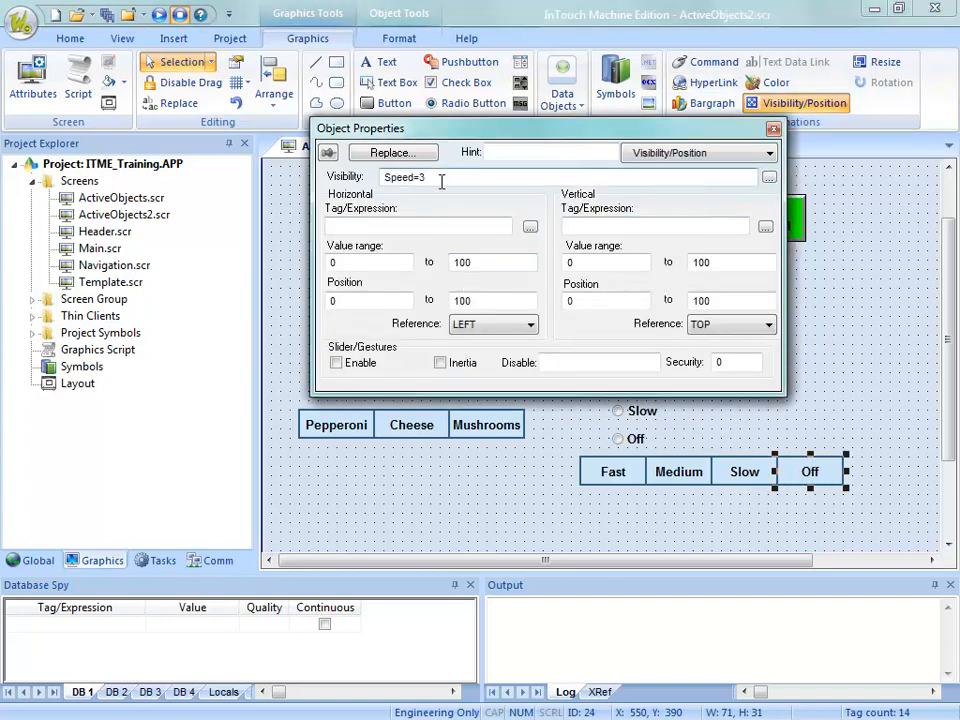
left_click(583, 503)
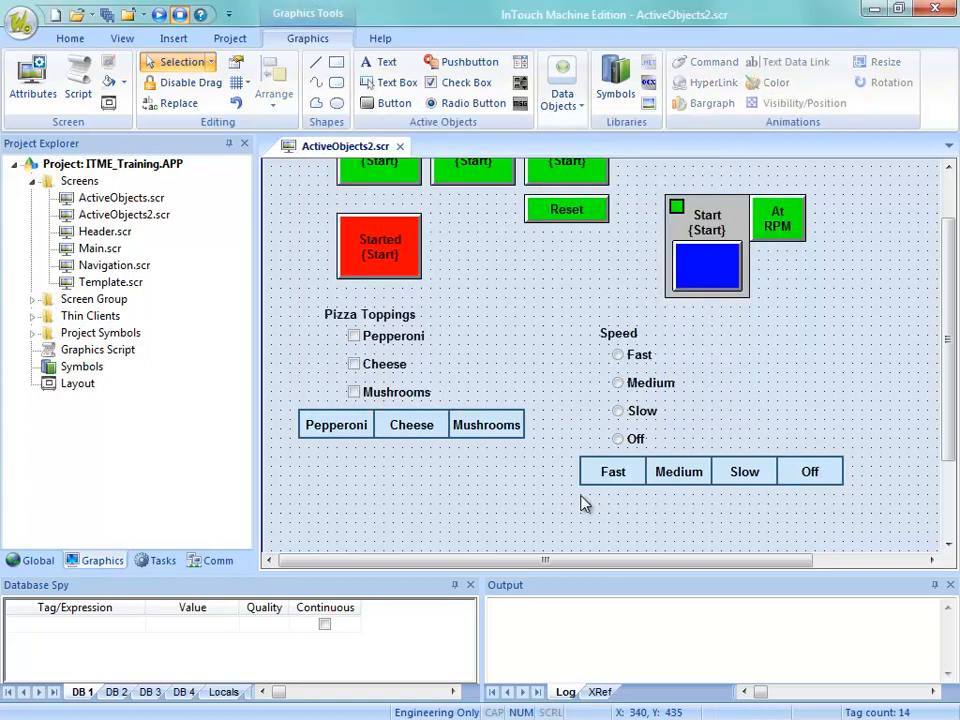
Step: Close ActiveObjects2.scr with its changes saved and download it to the target system
left_click(399, 146)
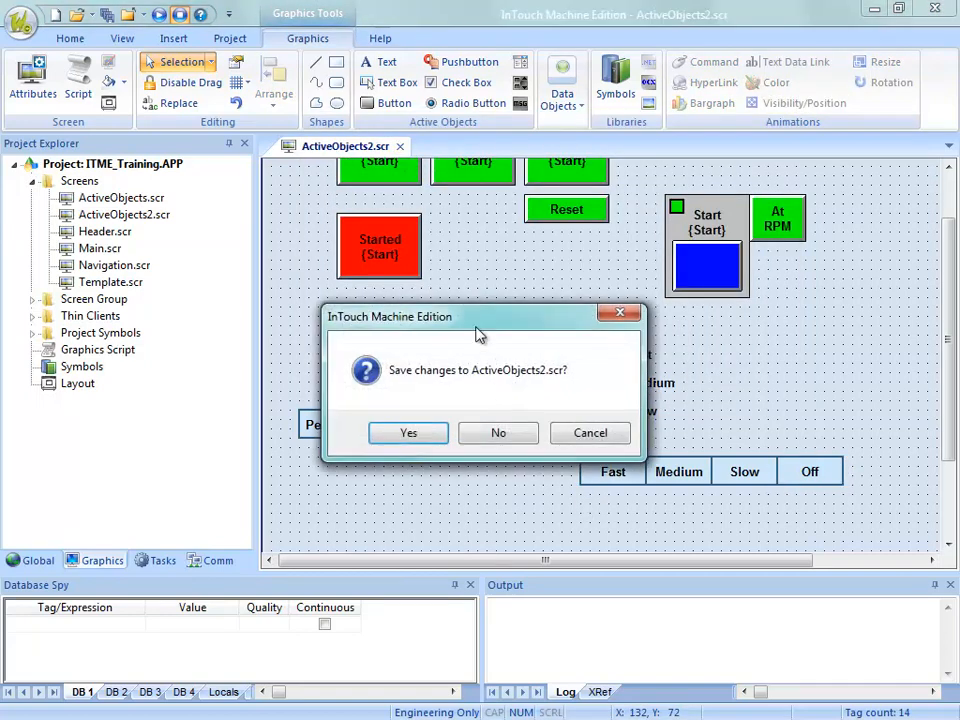
left_click(444, 438)
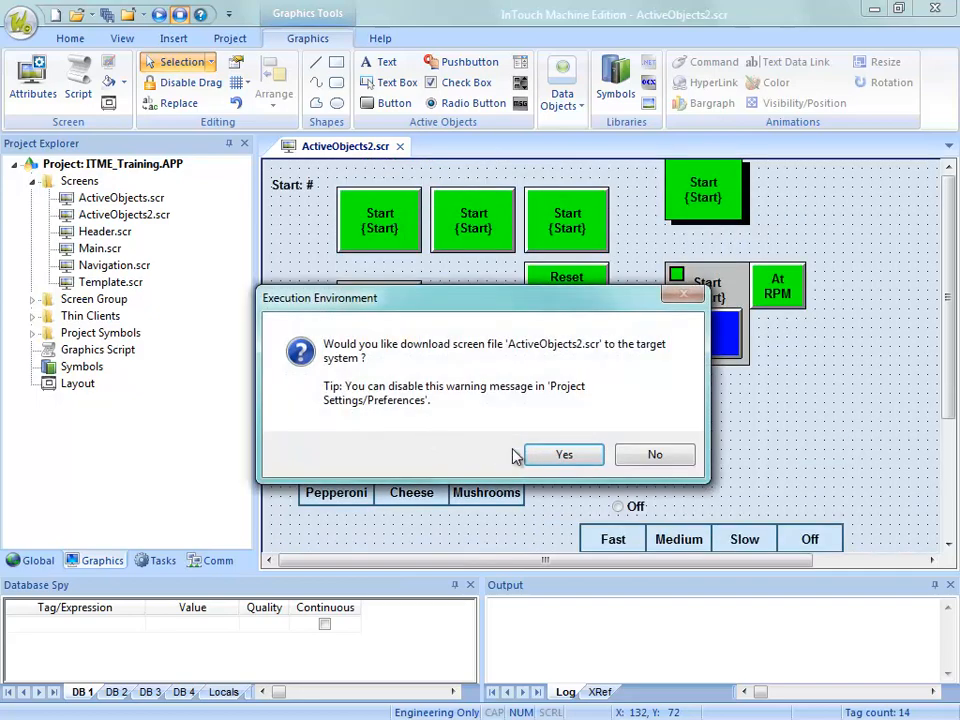
left_click(540, 456)
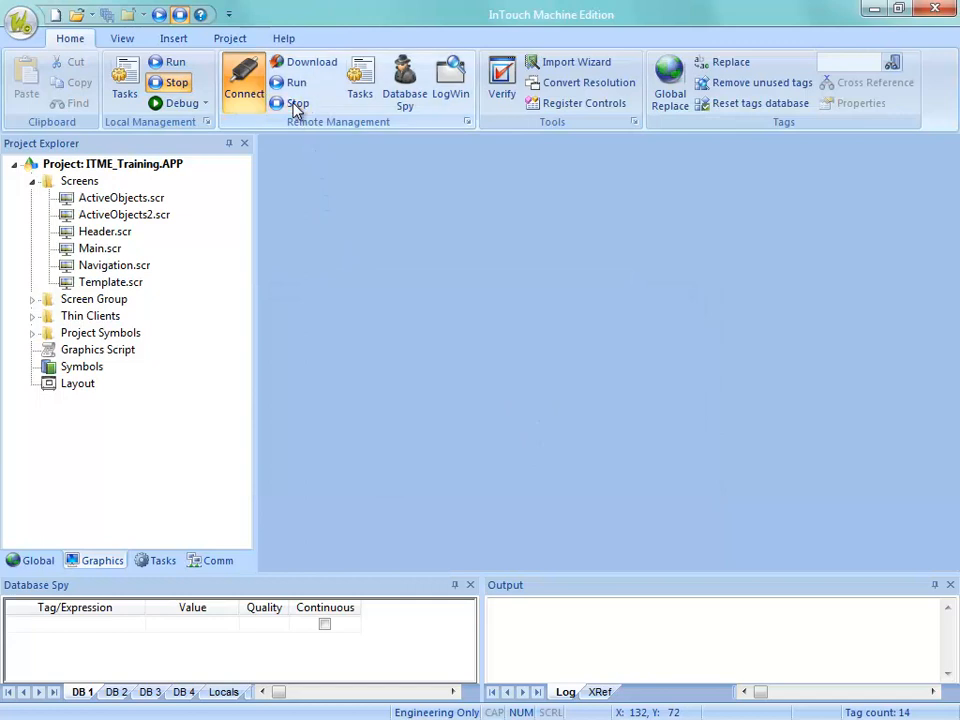
left_click(303, 64)
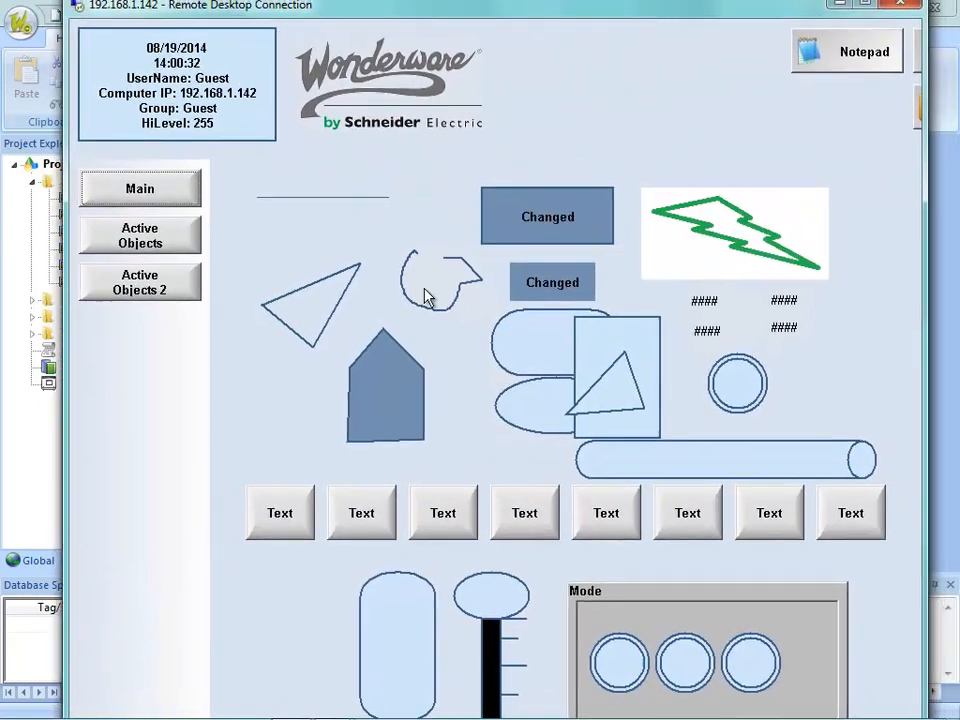
Step: In the Remote Desktop session, open Active Objects 2 and test the Fast, Medium, Slow and Off radio buttons against their indicator rectangles
left_click(184, 280)
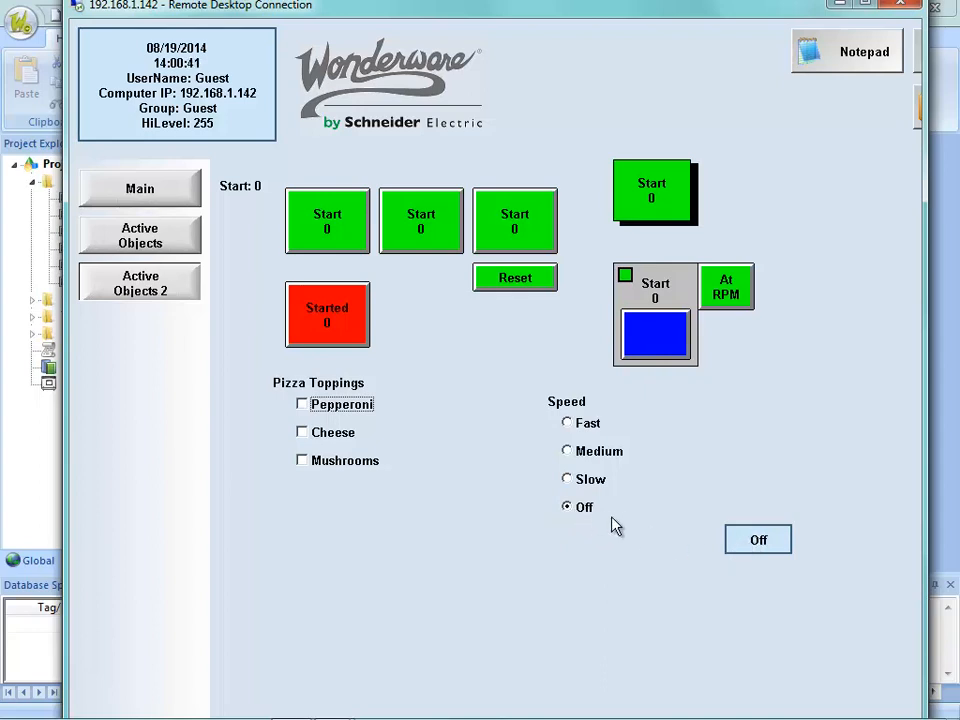
left_click(588, 480)
left_click(592, 453)
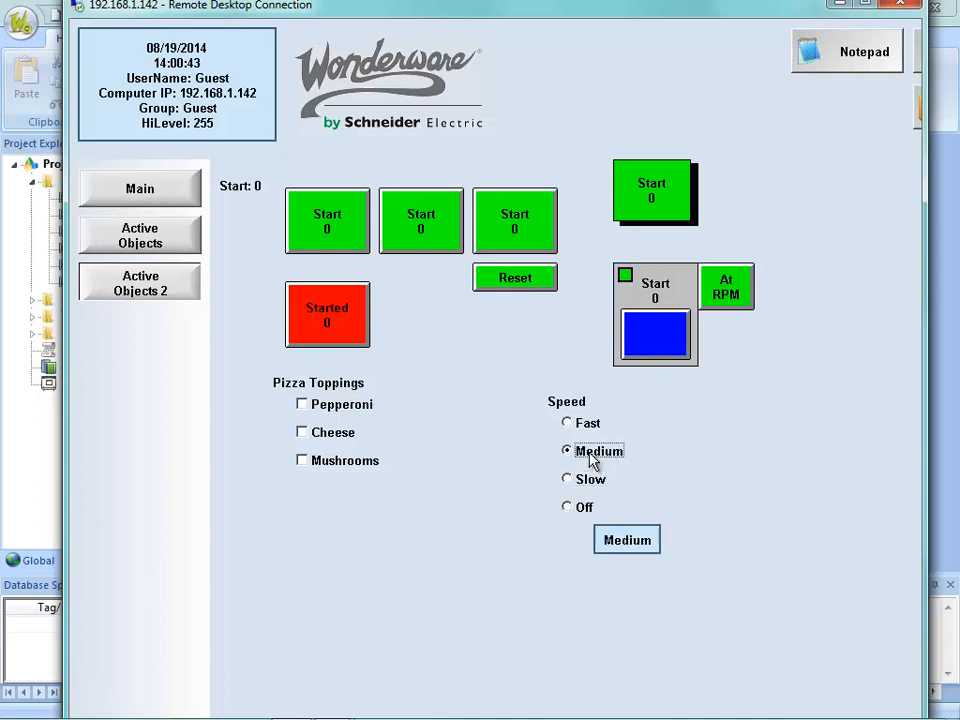
left_click(570, 425)
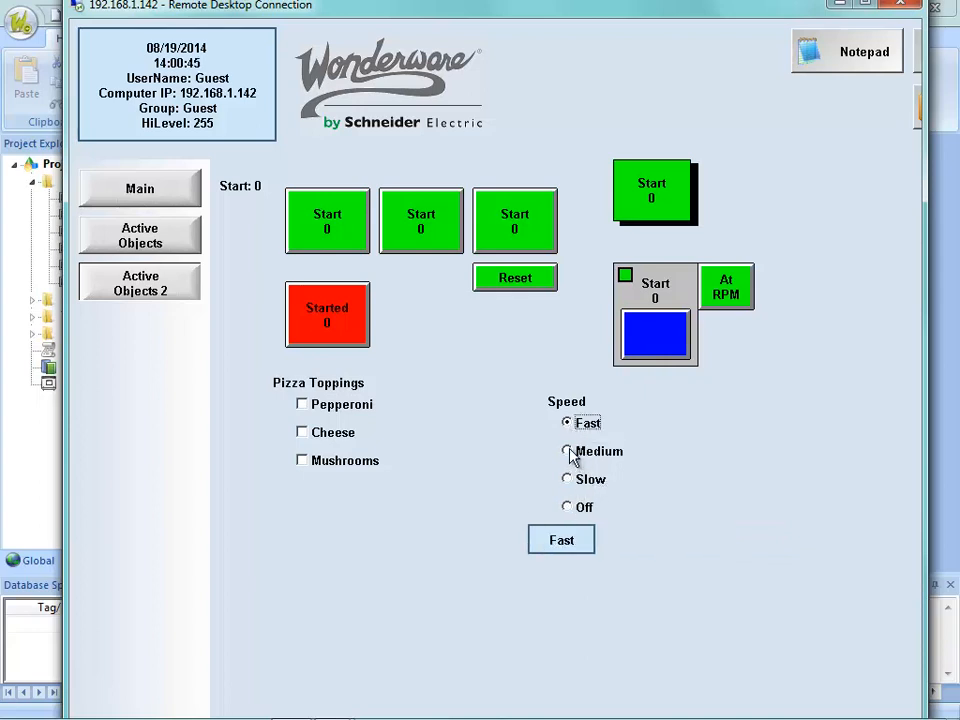
left_click(569, 452)
left_click(568, 480)
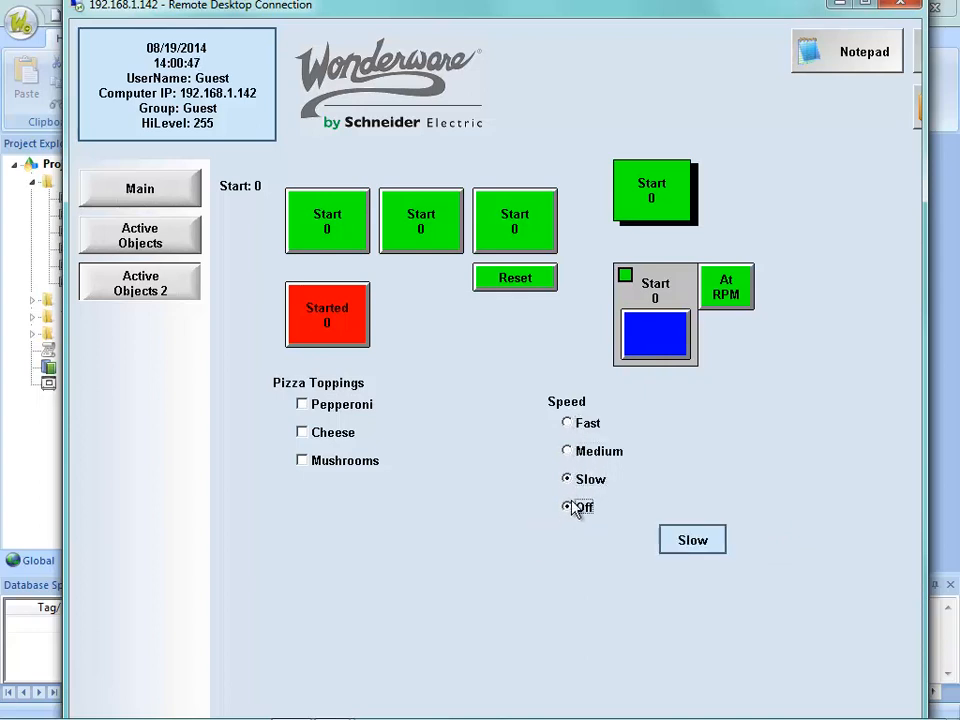
left_click(572, 507)
left_click(592, 480)
left_click(604, 455)
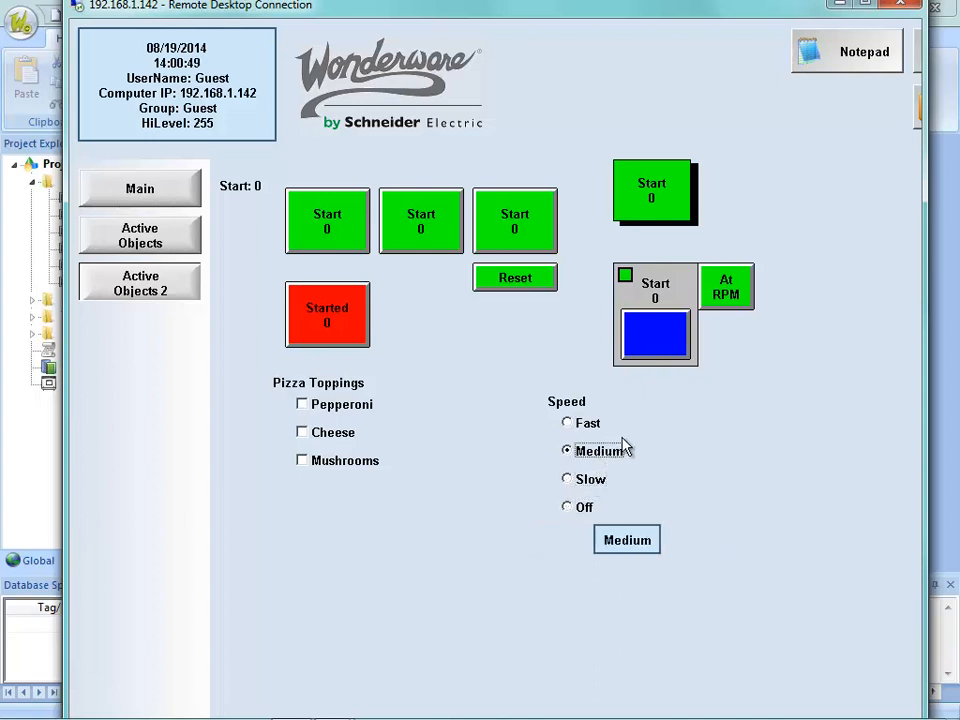
left_click(588, 424)
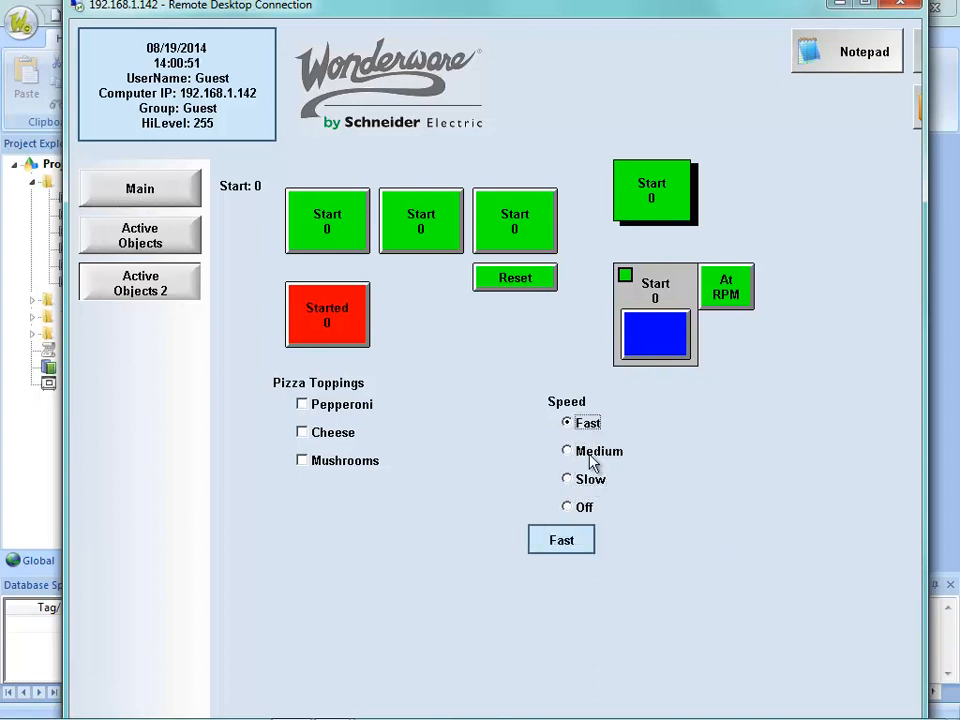
left_click(600, 508)
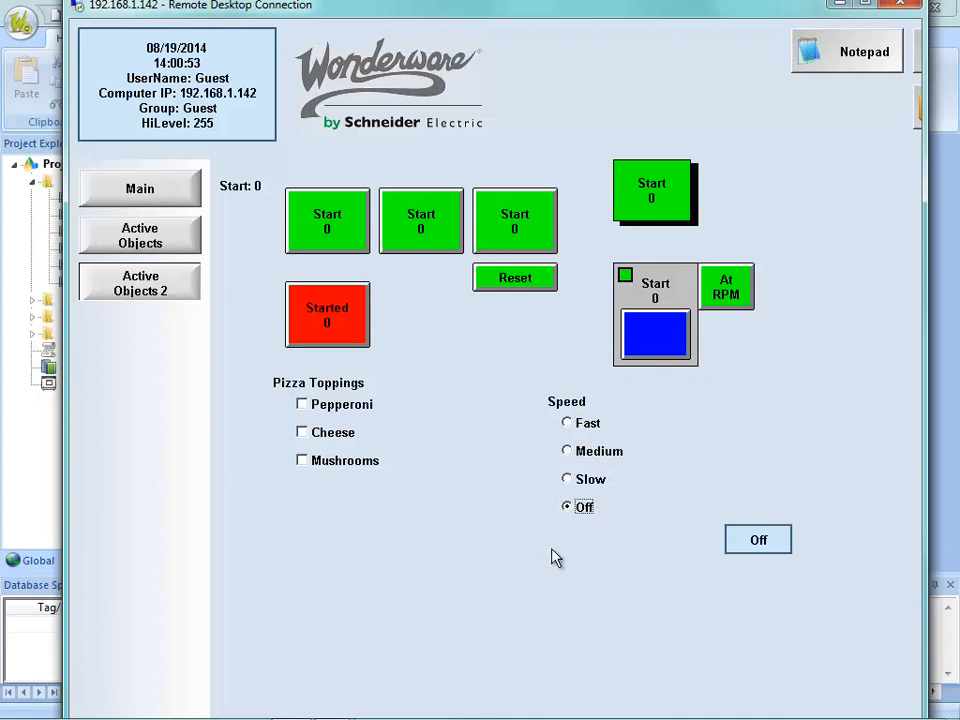
Step: Test the Pepperoni, Cheese and Mushrooms check boxes on and off, and switch Speed to Medium and Slow
left_click(326, 404)
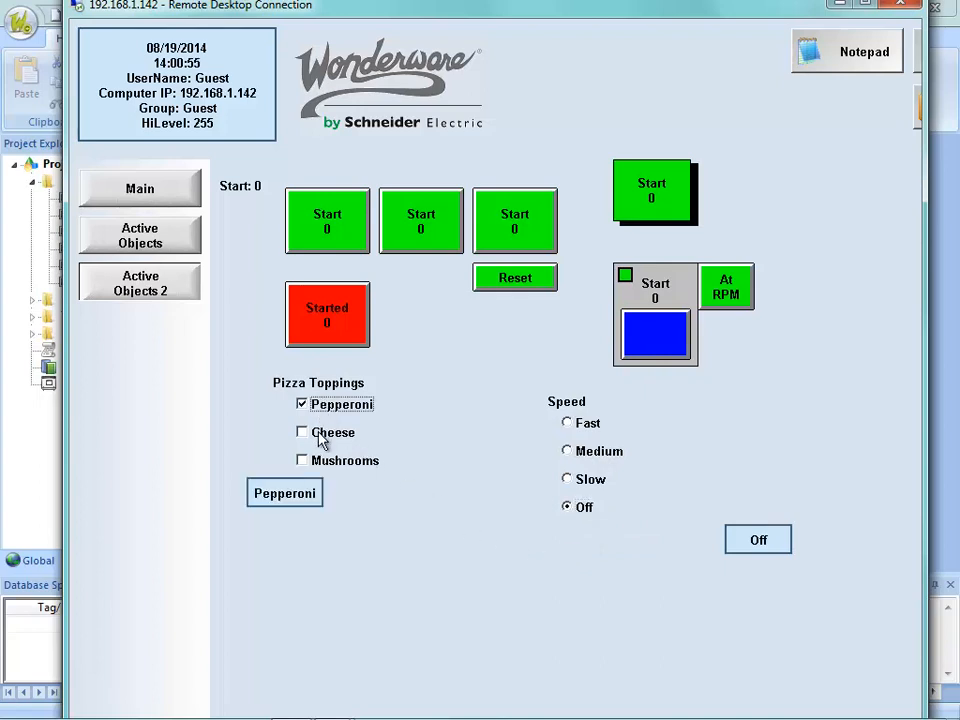
left_click(324, 432)
left_click(326, 462)
left_click(322, 434)
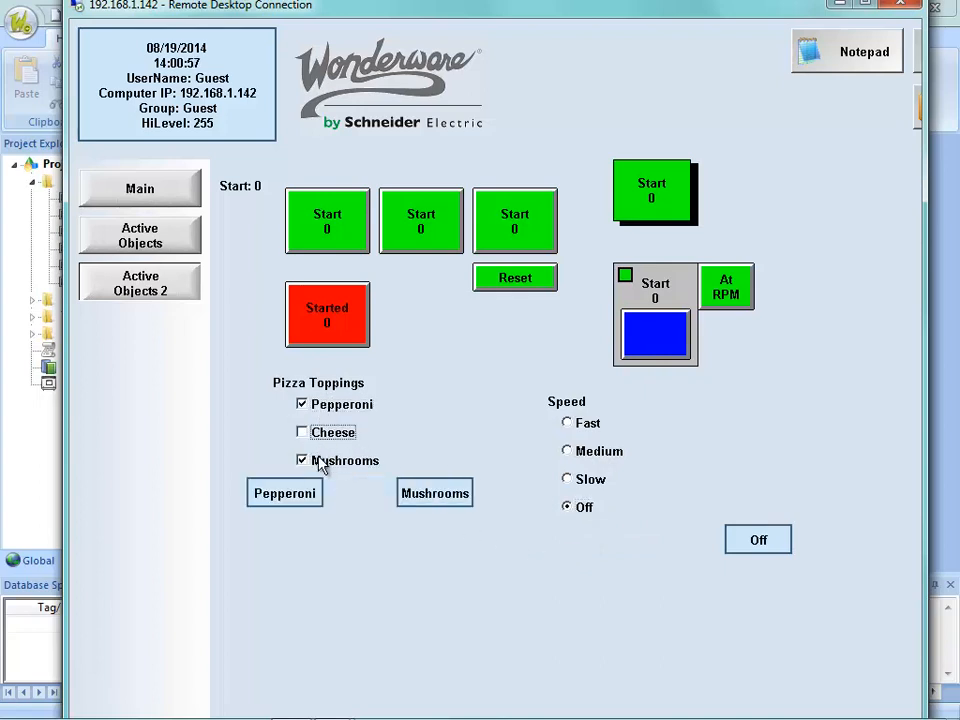
left_click(322, 461)
left_click(321, 406)
left_click(584, 453)
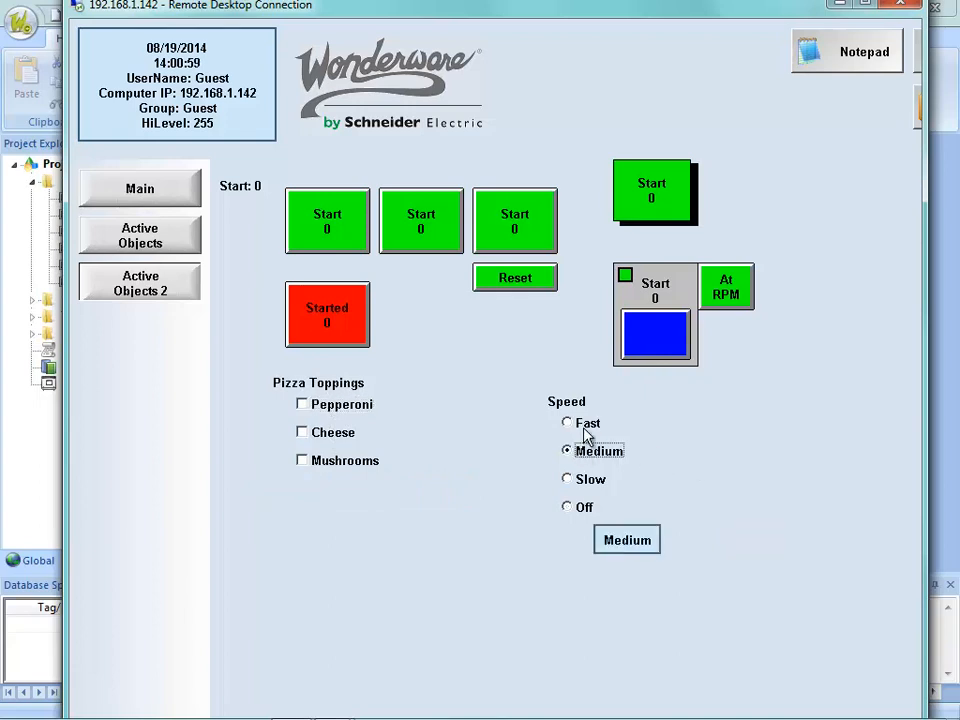
left_click(585, 481)
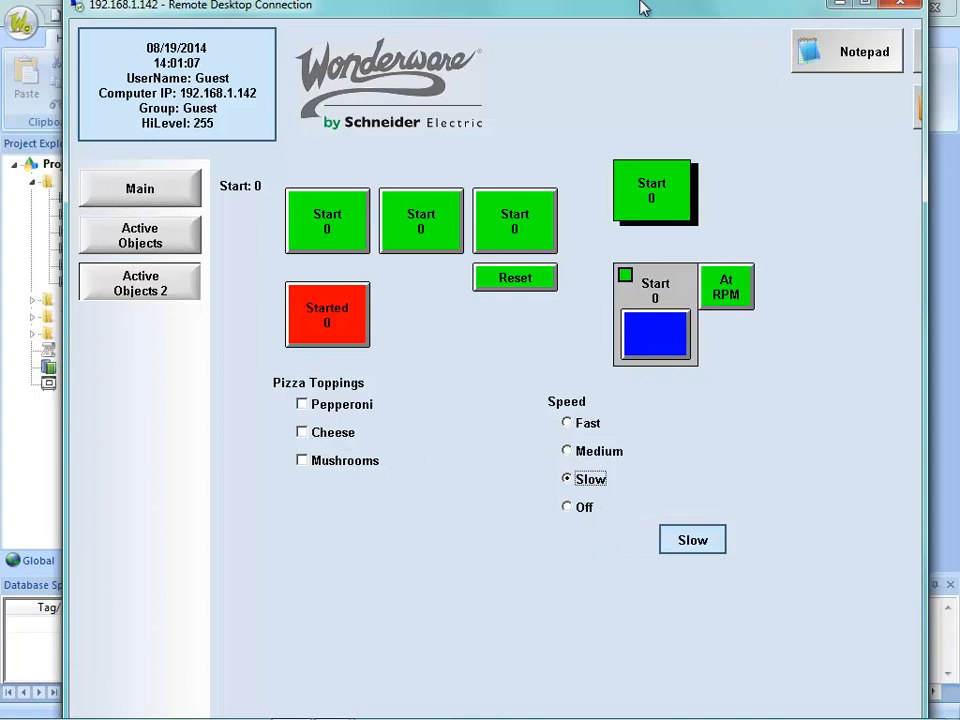
Step: Leave the Remote Desktop session and reopen ActiveObjects2.scr in the InTouch Machine Edition project for editing
left_click_drag(651, 2, 840, 0)
double_click(143, 214)
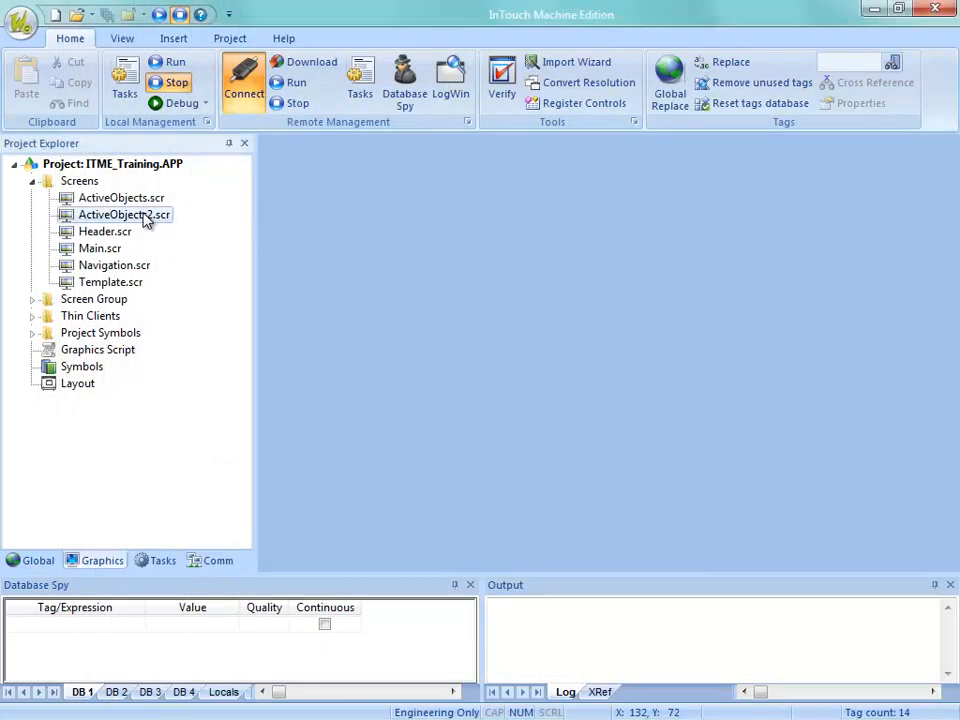
scroll(507, 303, "down", 3)
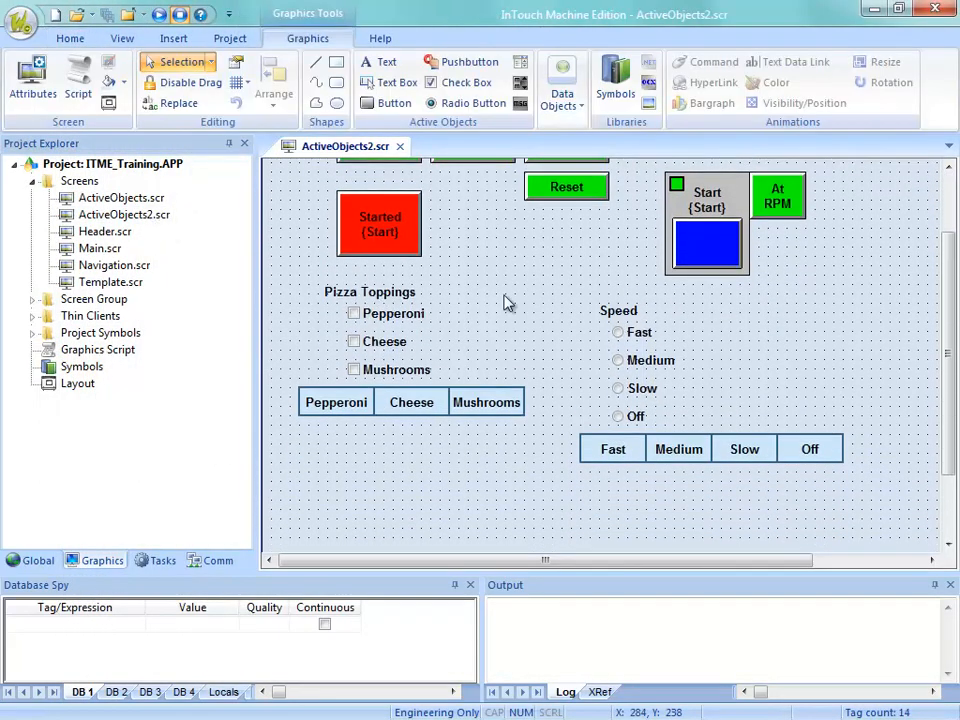
Step: Review the advanced options of the Fast radio button without changing them, and close its properties
left_click(405, 322)
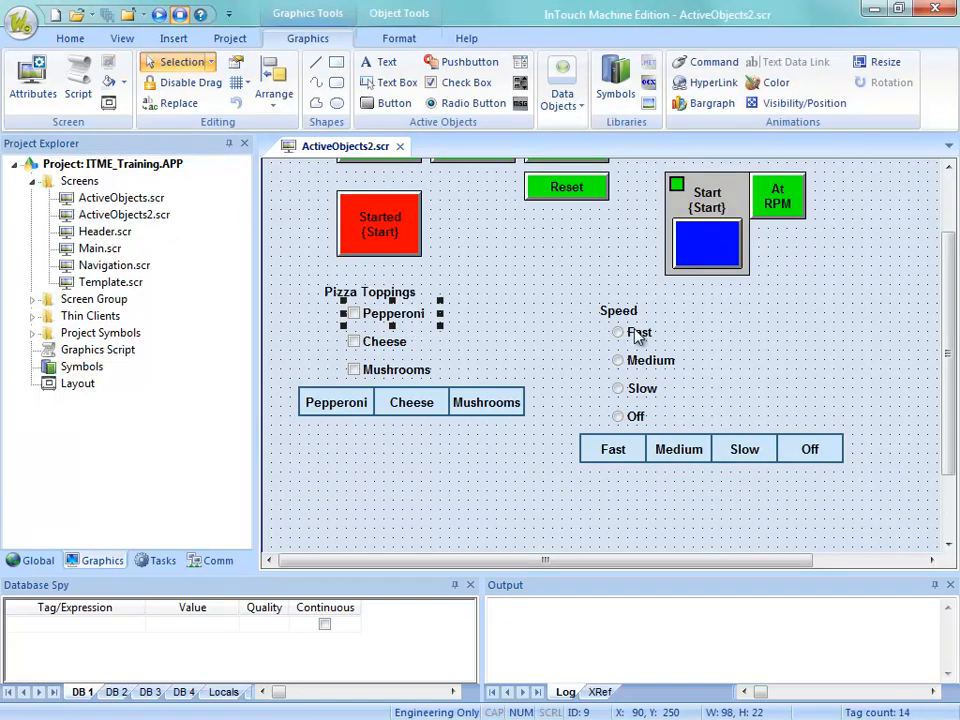
double_click(637, 335)
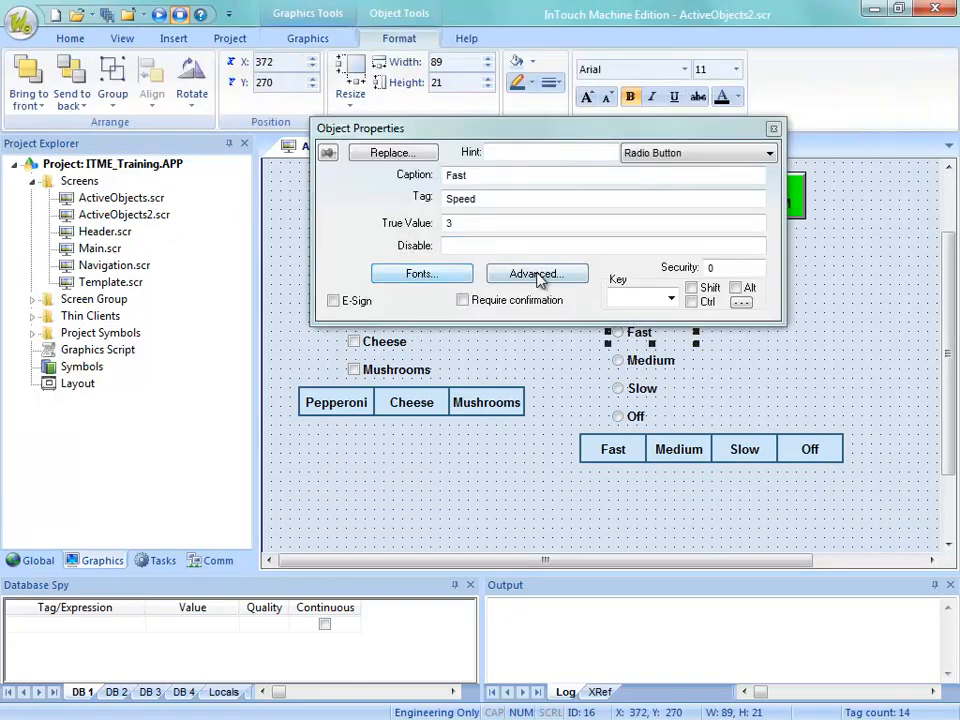
left_click(537, 276)
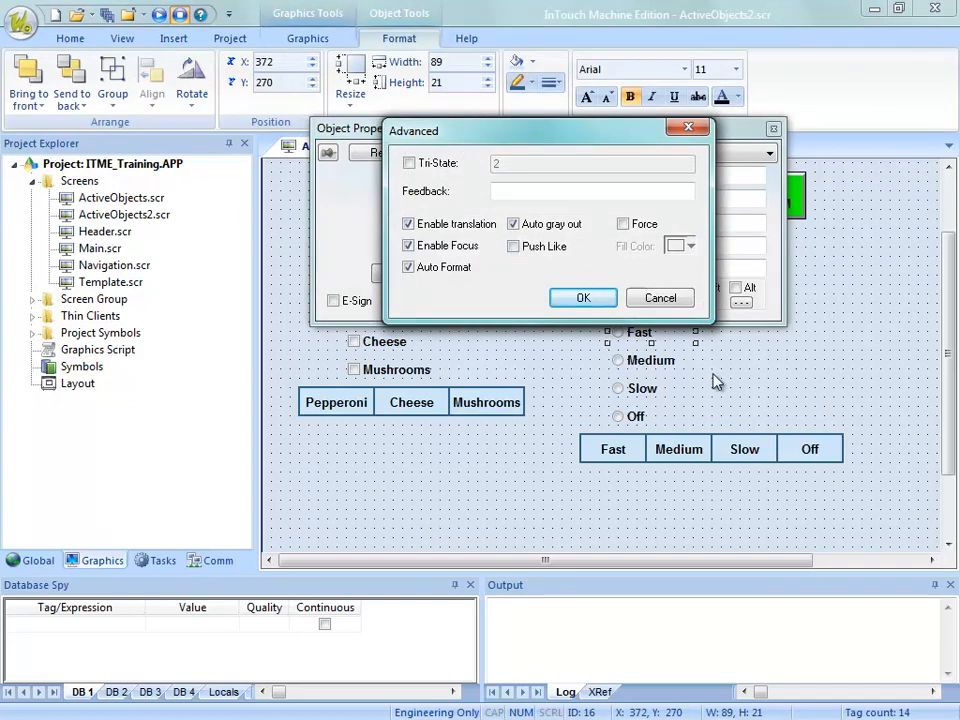
left_click(636, 299)
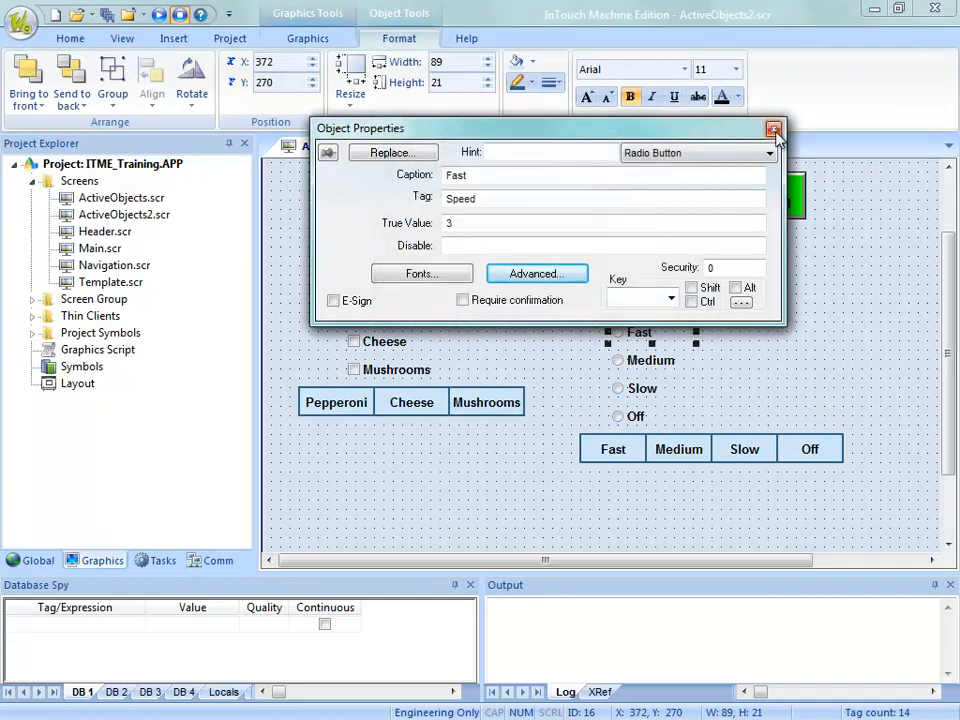
left_click(773, 128)
Step: Place a copy of the Fast radio button beside the original at X 520, Y 270, and enable its Push Like option
left_click(778, 341)
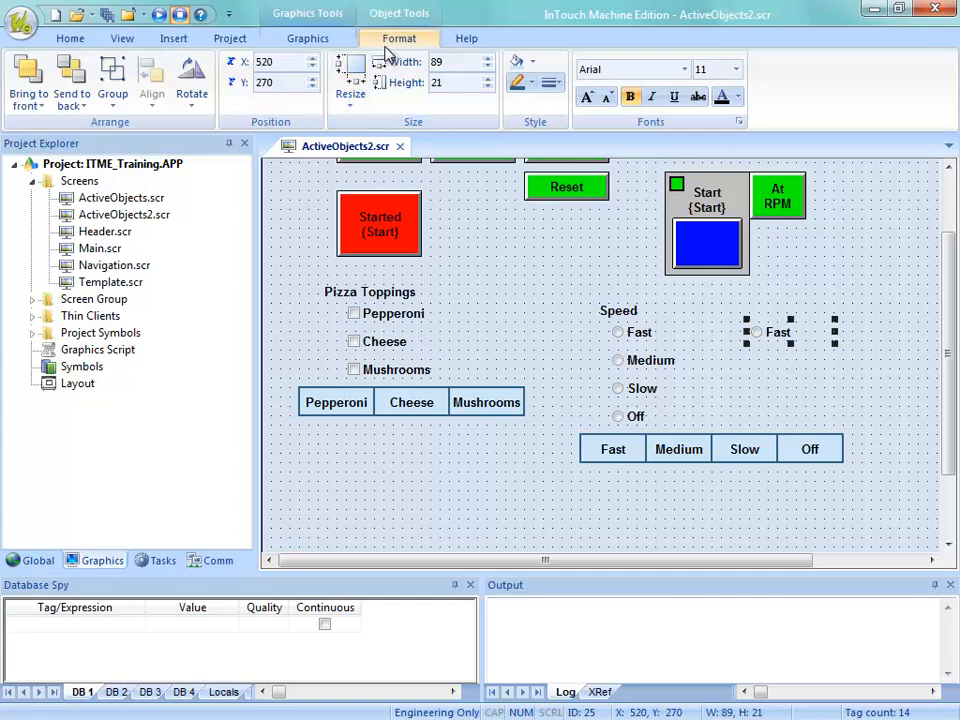
double_click(775, 343)
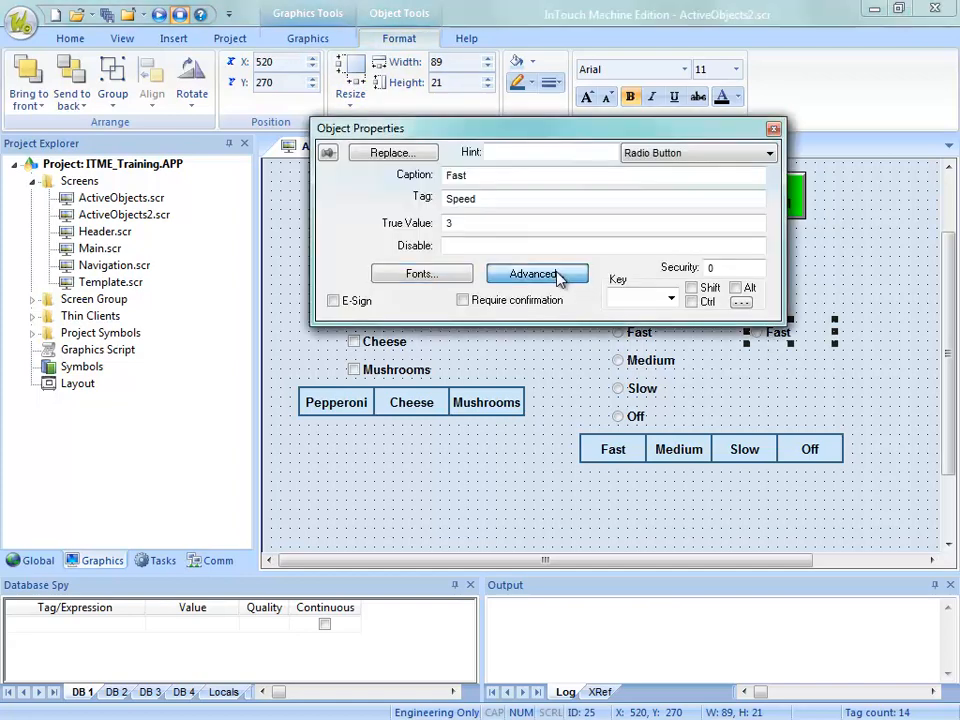
left_click(544, 274)
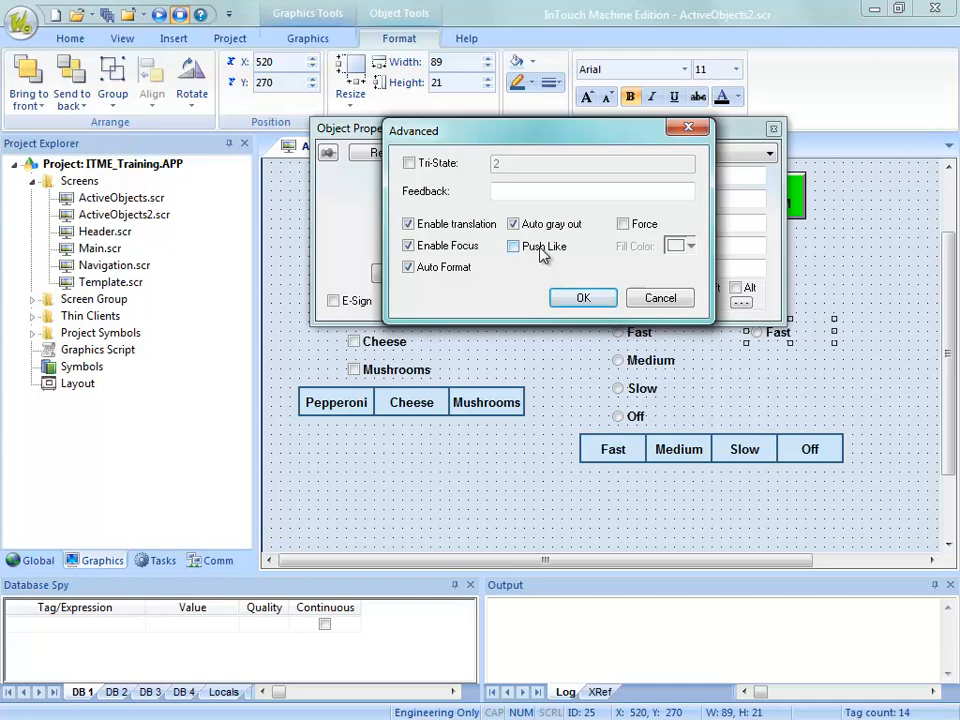
left_click(540, 252)
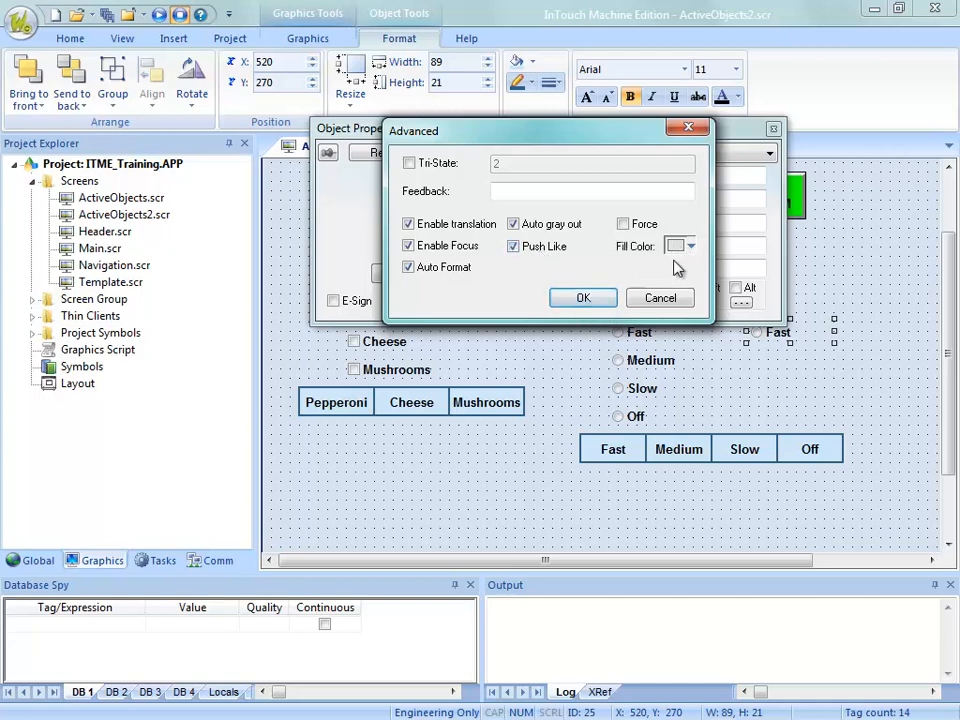
left_click(588, 300)
left_click(812, 398)
Step: Increase the height of the copied Fast push-style button to about 31 pixels
left_click(789, 341)
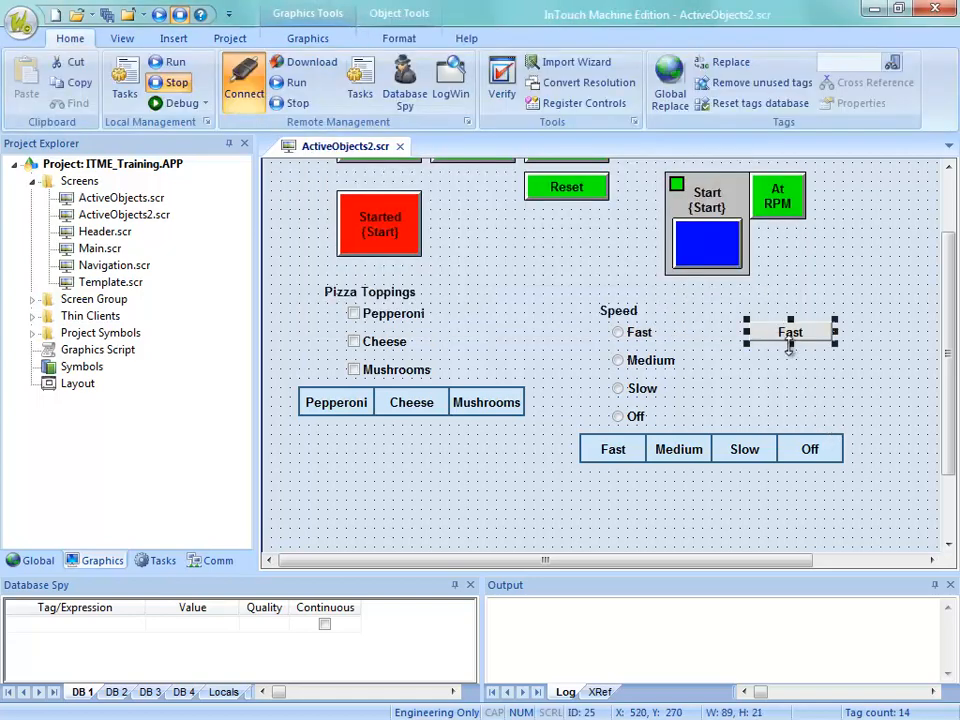
left_click_drag(789, 348, 791, 353)
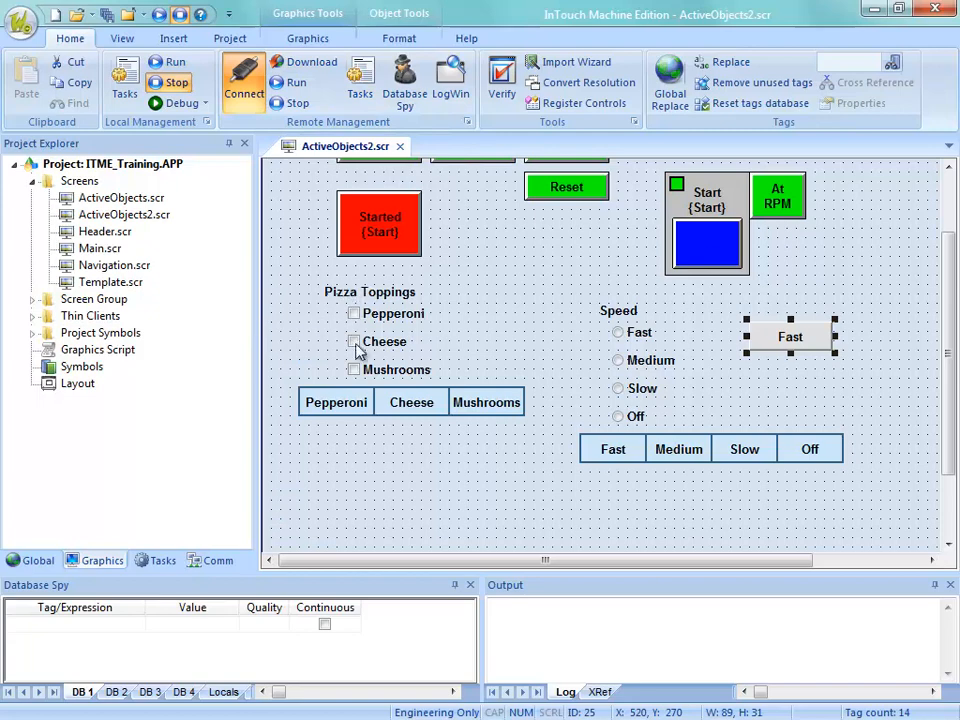
Step: Examine the Pepperoni check box's properties and the animations available for it, and look over the screen's active objects
double_click(366, 320)
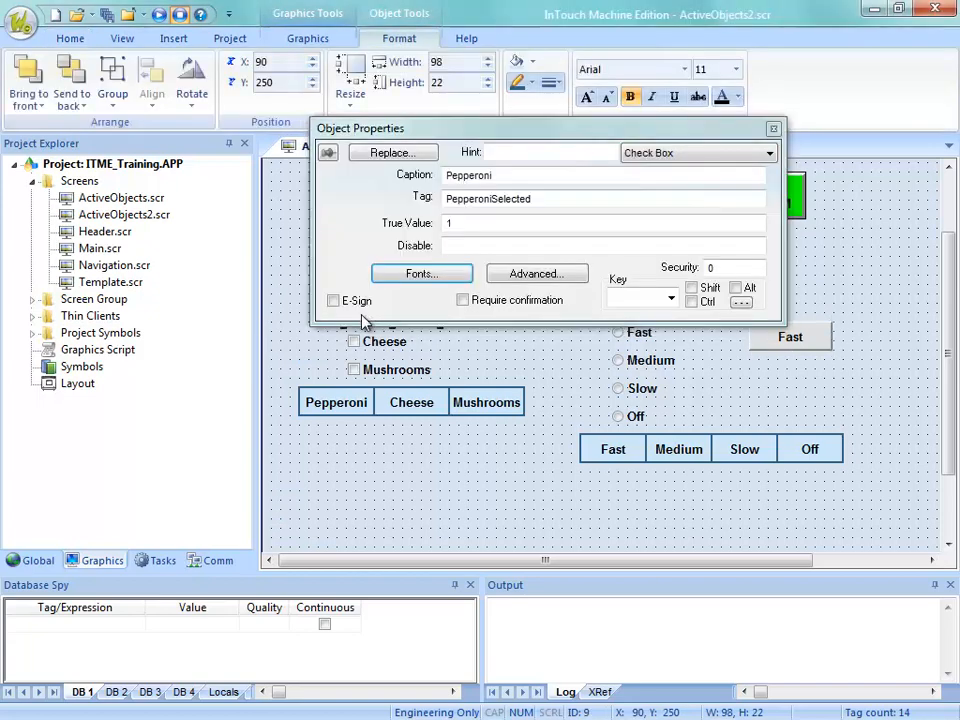
left_click(520, 368)
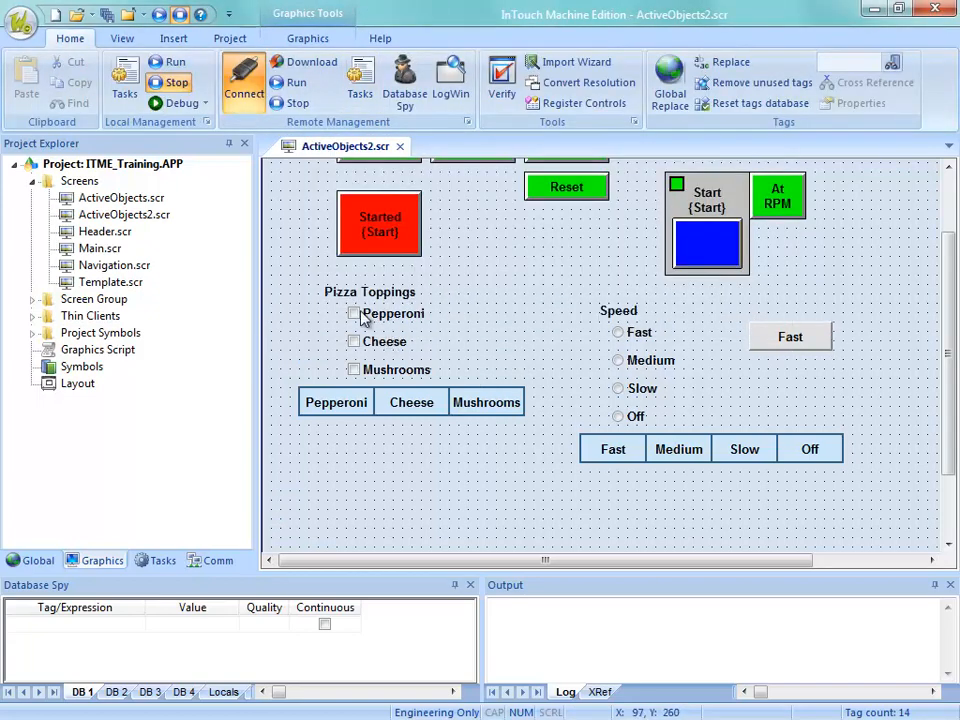
left_click(310, 39)
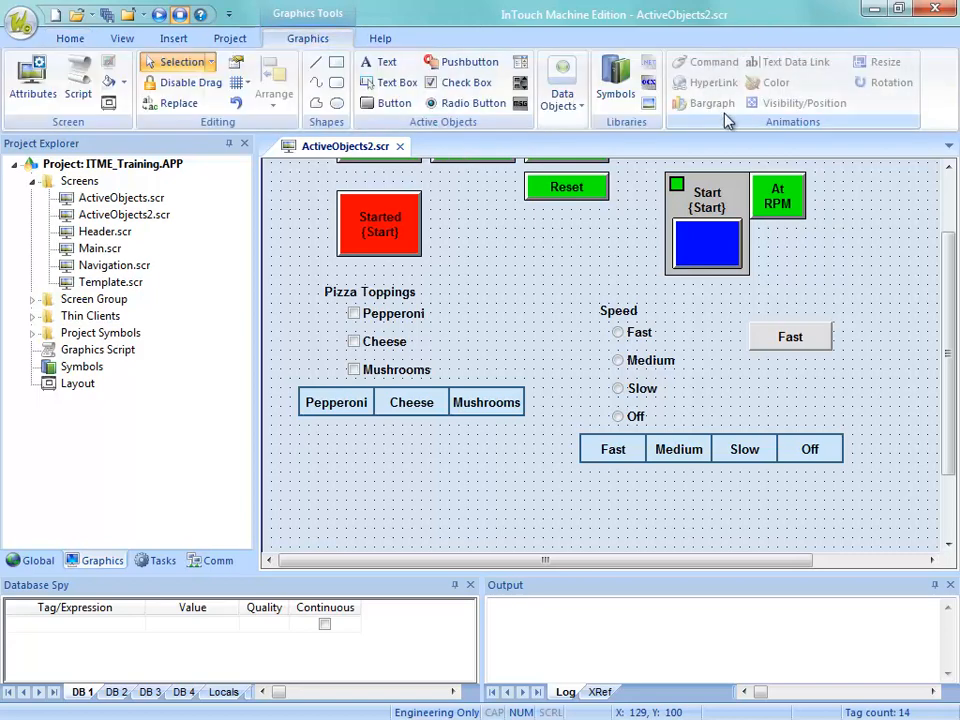
left_click(392, 318)
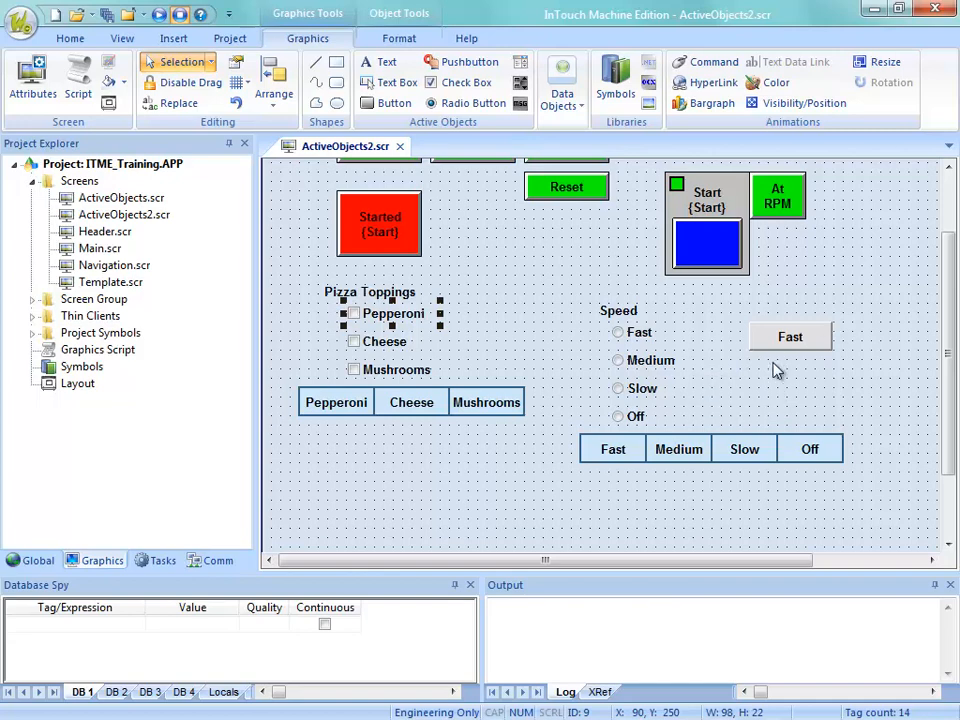
left_click(538, 455)
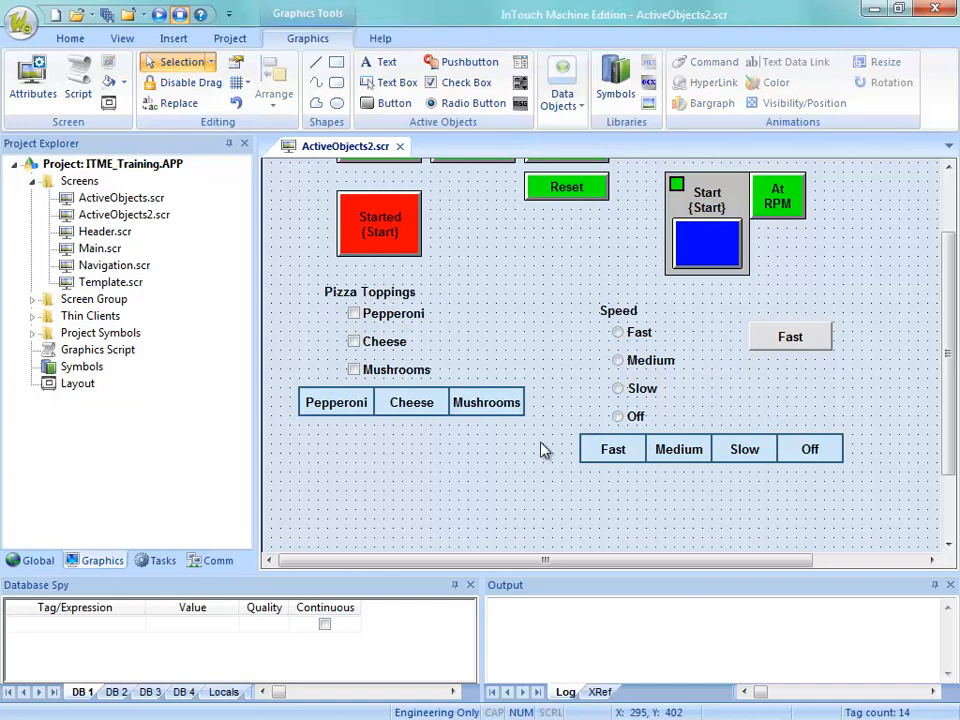
scroll(544, 448, "up", 3)
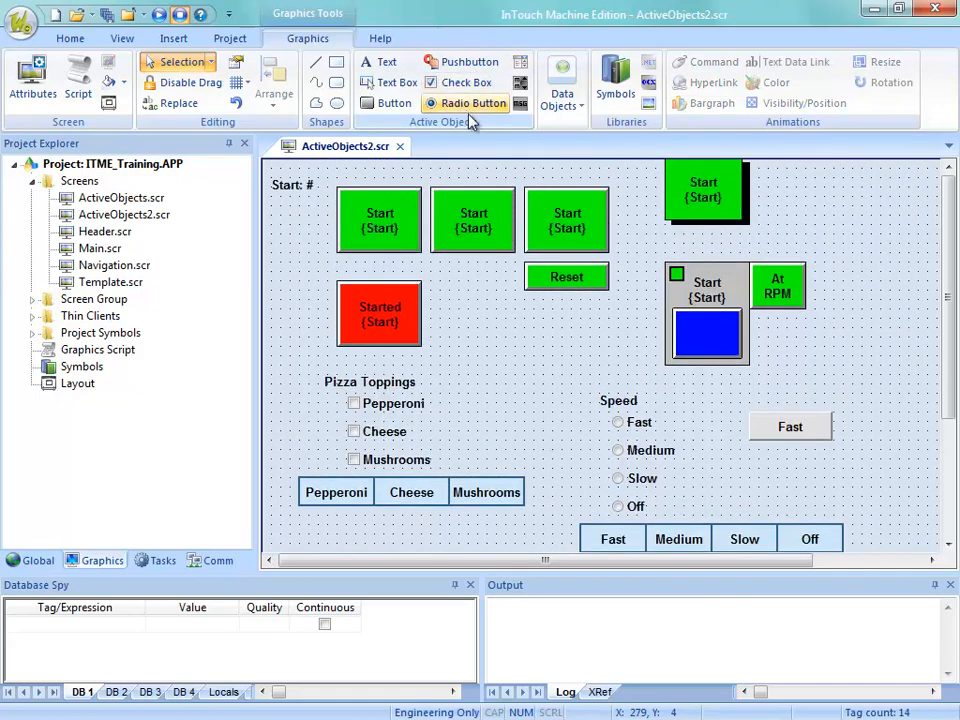
scroll(510, 430, "down", 3)
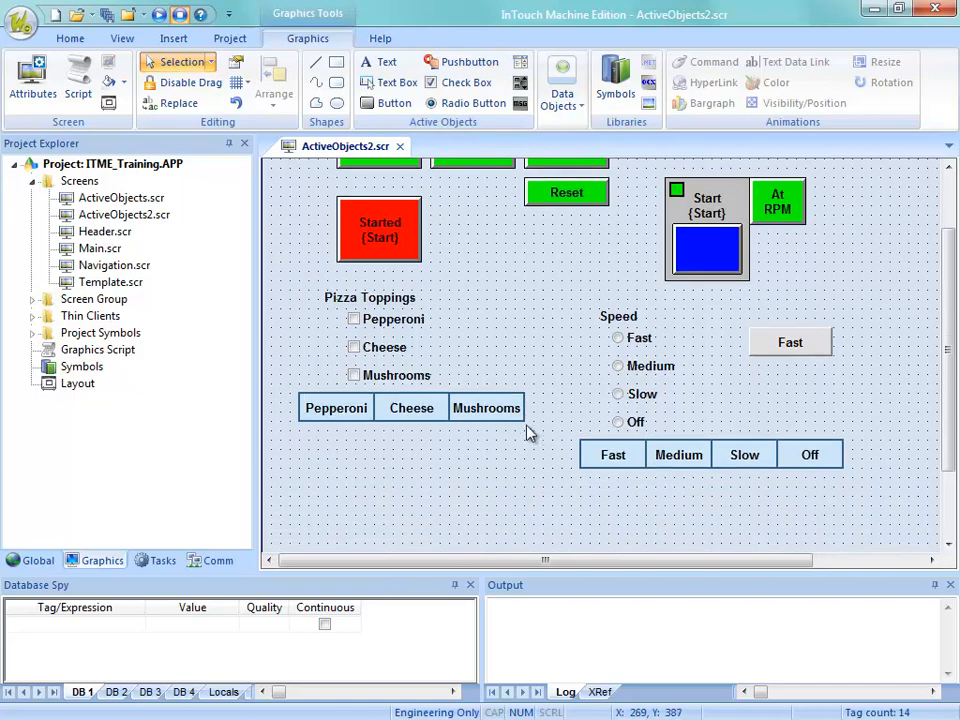
Step: Switch to the PowerPoint slide show of ActiveObjects2.pptx and advance past Online Resources to the closing slide
key("alt+Tab")
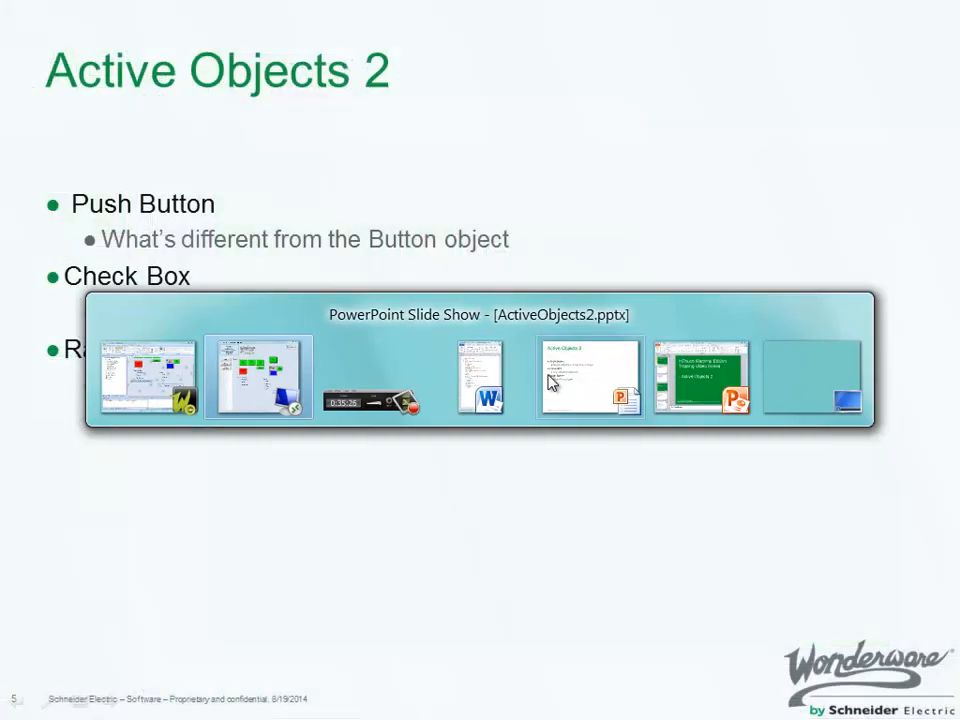
left_click(552, 384)
left_click(448, 448)
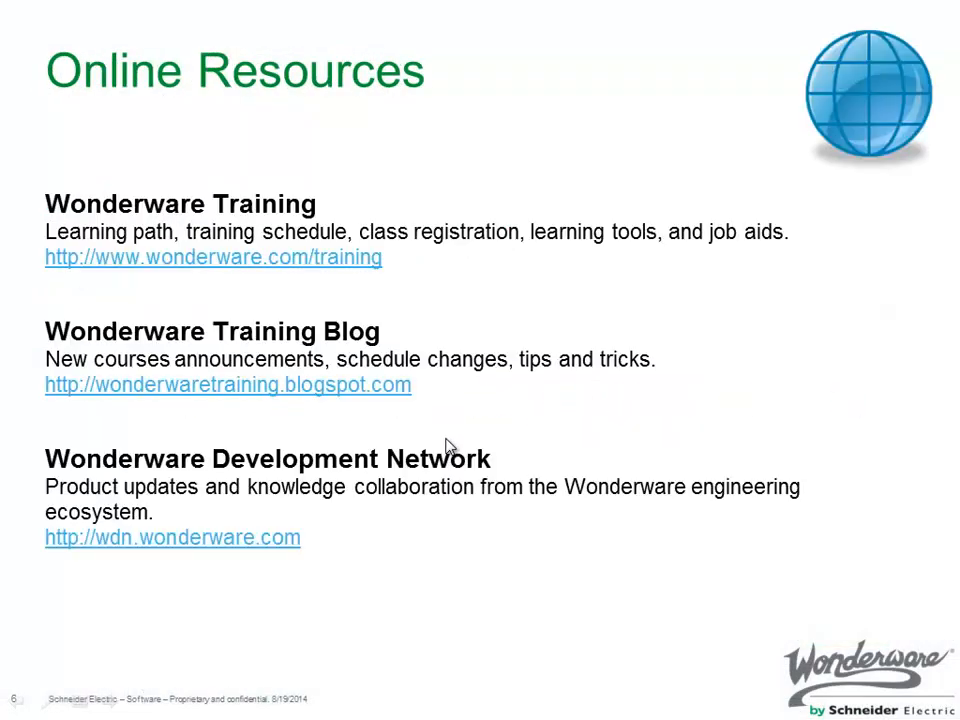
left_click(224, 305)
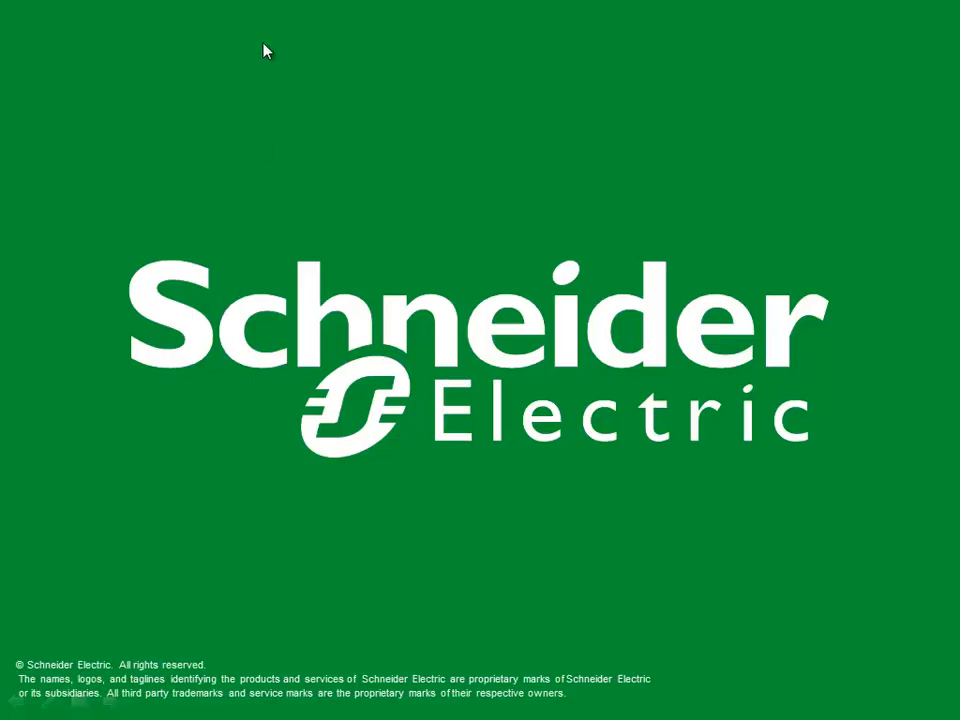